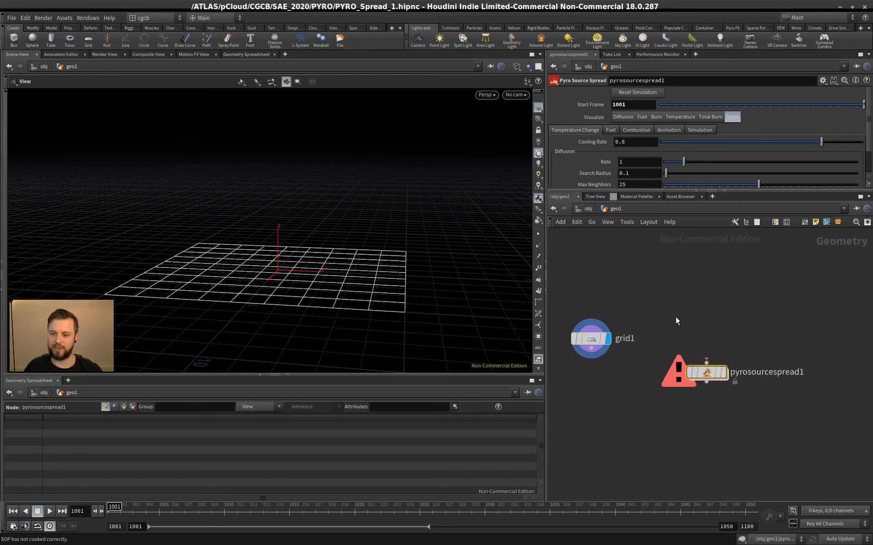
pyautogui.moveTo(694, 321); pyautogui.dragTo(680, 307, button='middle')
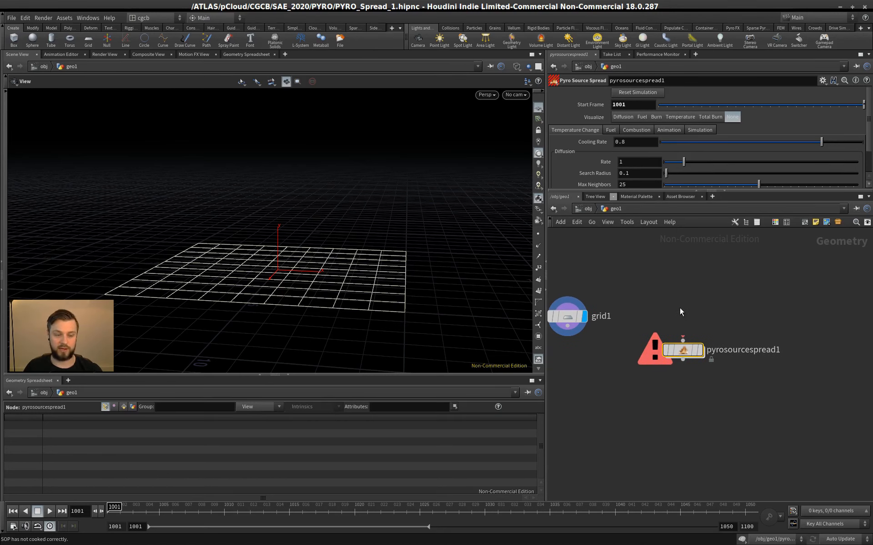
pyautogui.moveTo(685, 351); pyautogui.dragTo(681, 317)
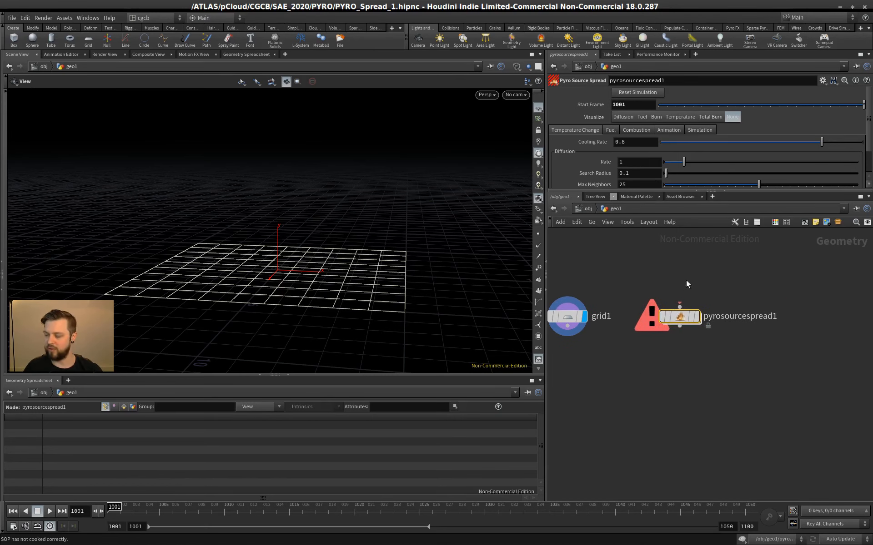
pyautogui.moveTo(687, 281); pyautogui.dragTo(696, 316, button='middle')
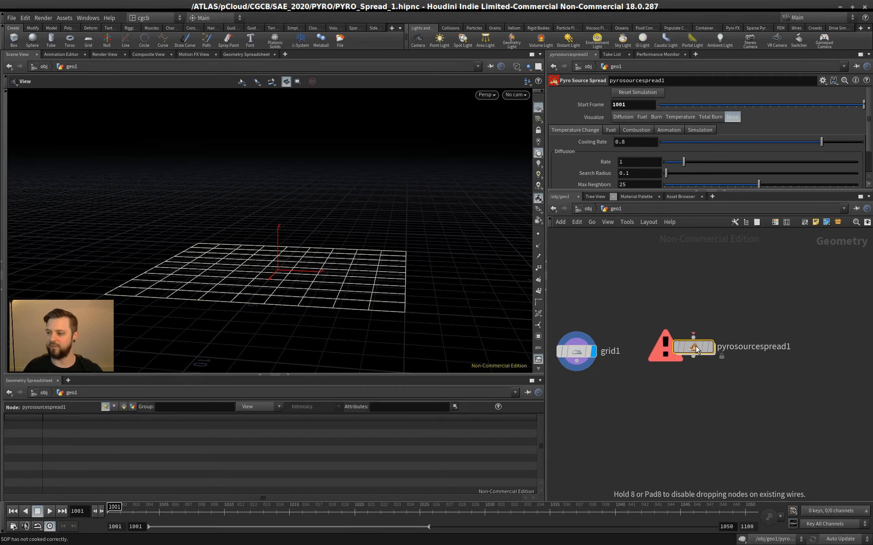
pyautogui.scroll(2, 691, 312)
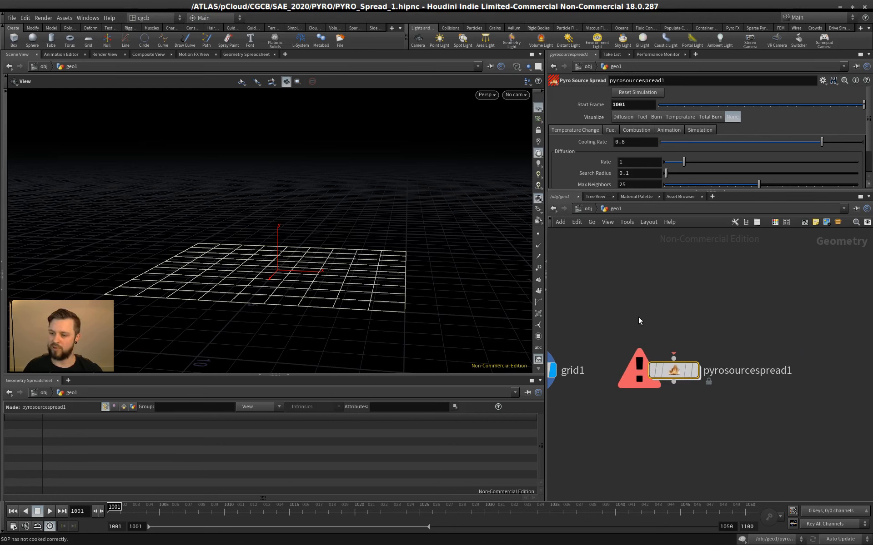
pyautogui.scroll(-2, 638, 321)
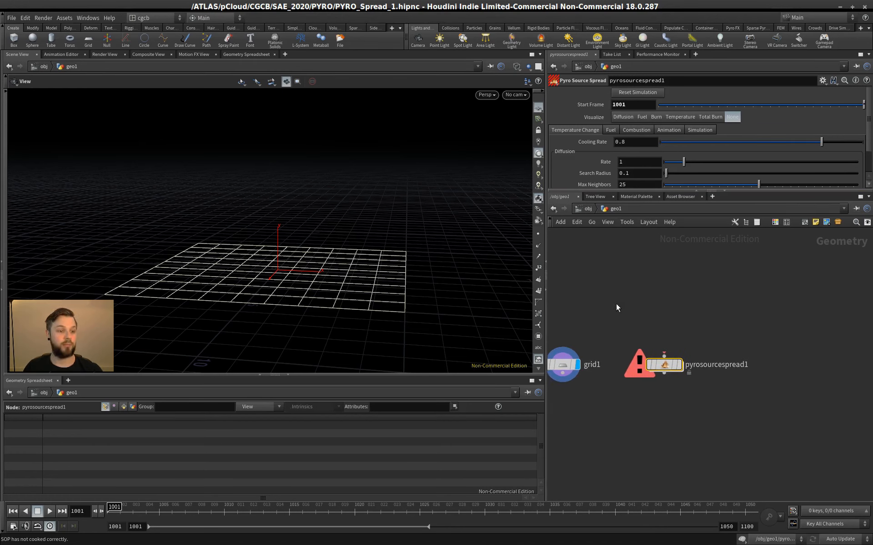
pyautogui.moveTo(664, 364)
pyautogui.mouseDown()
pyautogui.moveTo(684, 351)
pyautogui.moveTo(674, 367)
pyautogui.mouseUp()
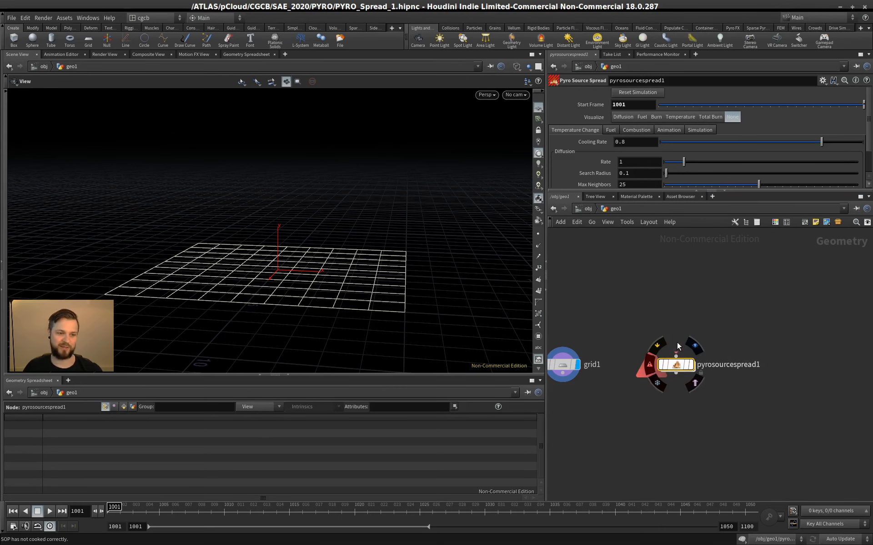
pyautogui.moveTo(657, 323); pyautogui.dragTo(626, 322, button='middle')
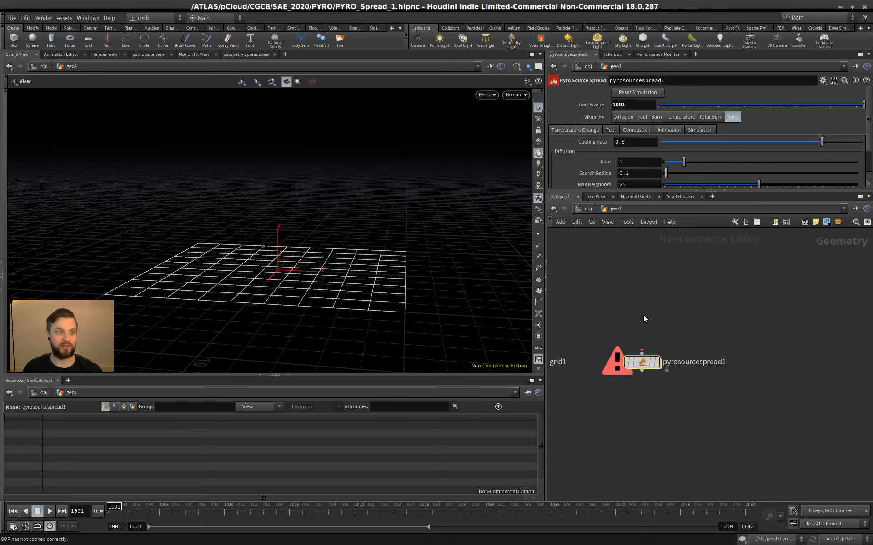
pyautogui.scroll(-2, 688, 305)
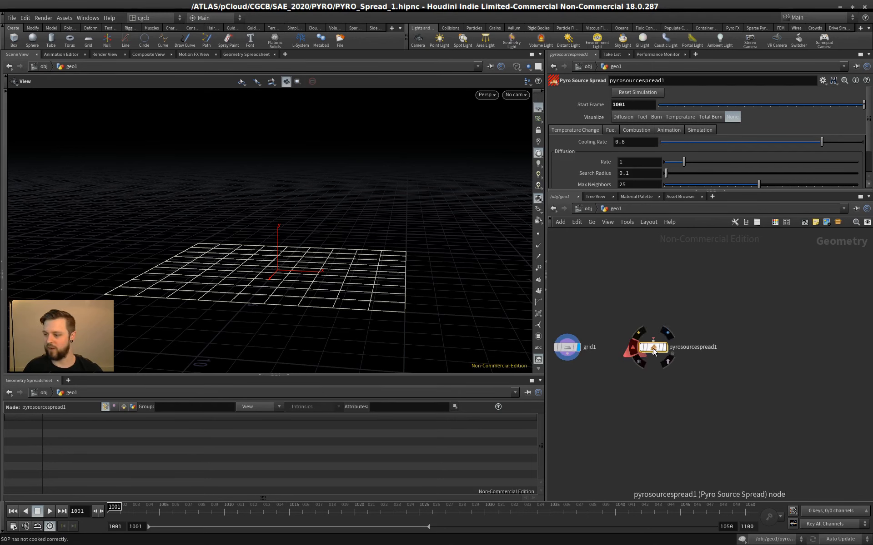
pyautogui.moveTo(653, 348)
pyautogui.mouseDown()
pyautogui.moveTo(632, 380)
pyautogui.moveTo(674, 321)
pyautogui.moveTo(657, 347)
pyautogui.moveTo(681, 359)
pyautogui.moveTo(664, 344)
pyautogui.mouseUp()
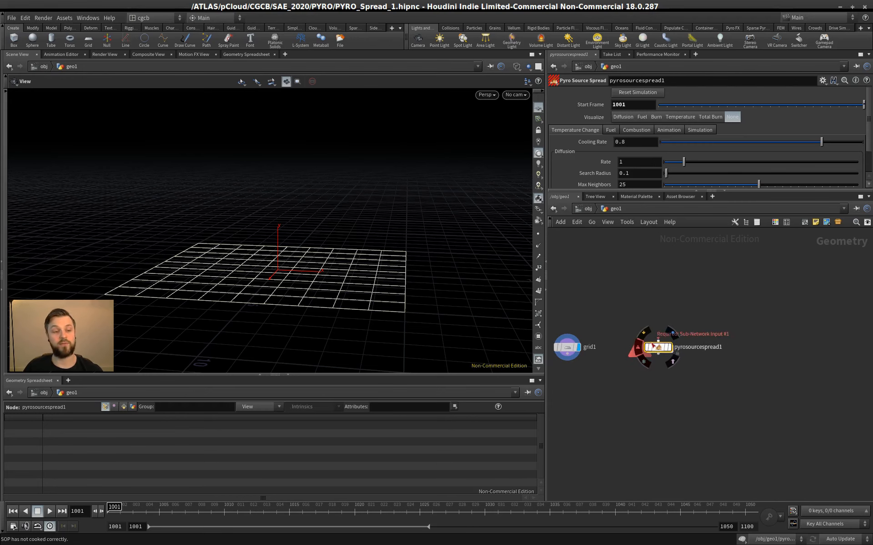
# Add a Pyro Configure Spreading Fire setup in an empty area of the geometry network
pyautogui.moveTo(665, 323); pyautogui.dragTo(597, 321, button='middle')
pyautogui.press('Tab')
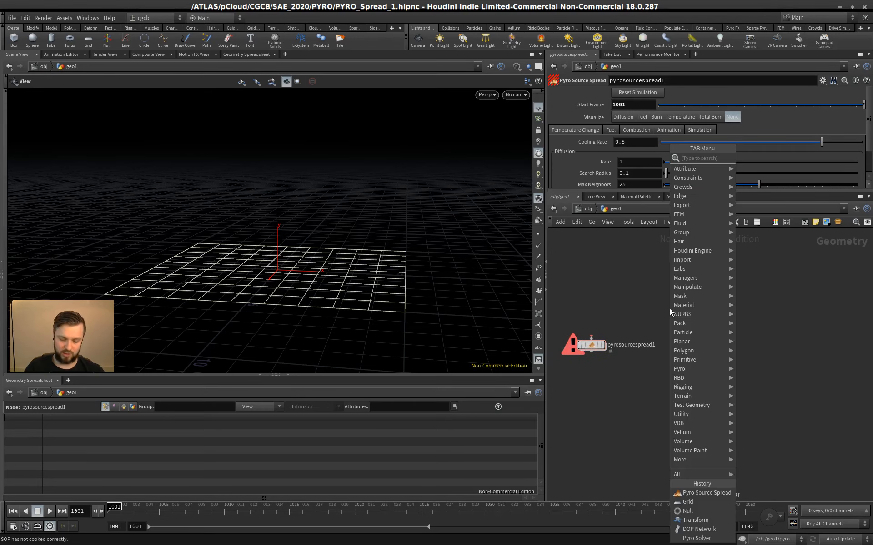
pyautogui.write('spread')
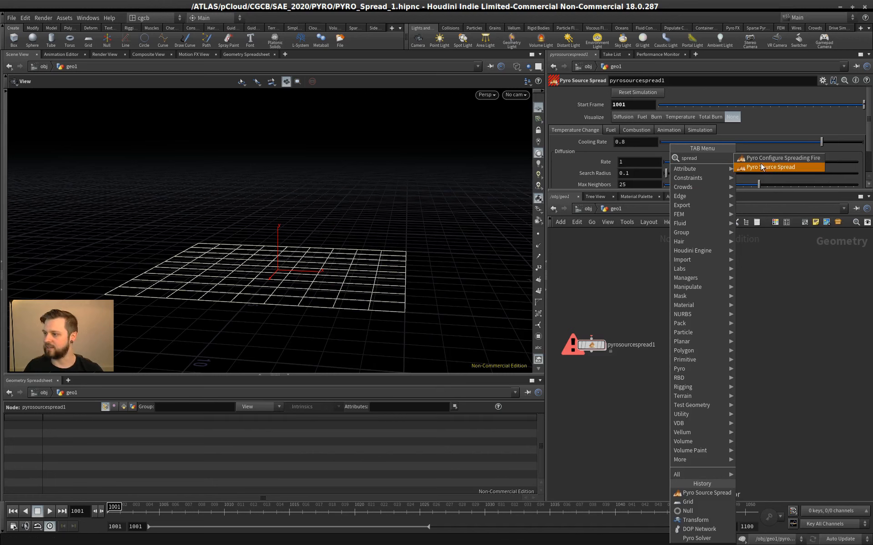
pyautogui.click(792, 159)
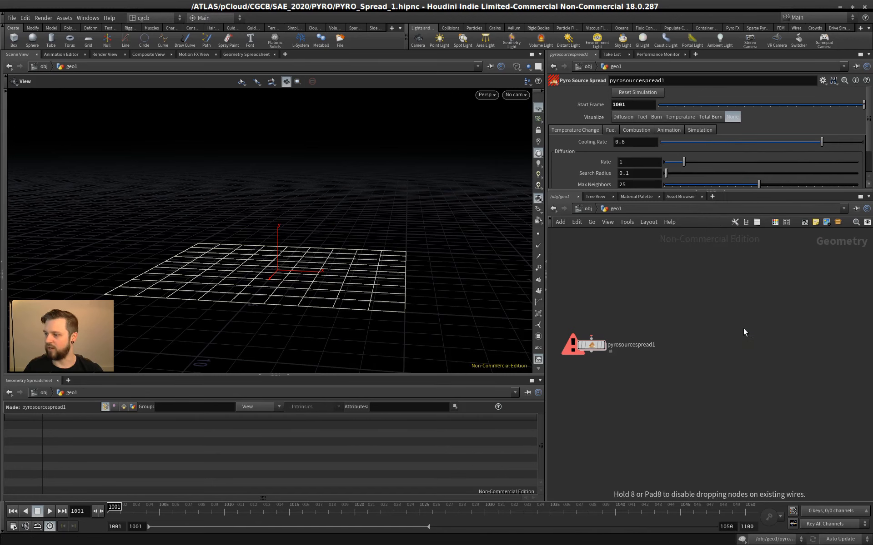
pyautogui.click(687, 305)
pyautogui.moveTo(686, 318); pyautogui.dragTo(689, 386, button='middle')
pyautogui.scroll(-3, 687, 386)
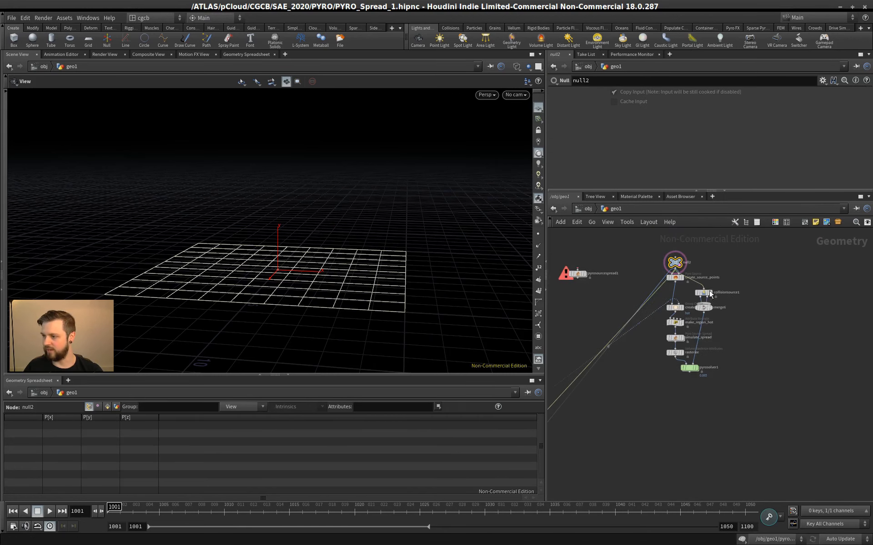
# Arrange all nodes in the network with the automatic Layout All command
pyautogui.moveTo(750, 248); pyautogui.dragTo(636, 414)
pyautogui.click(740, 288)
pyautogui.scroll(-4, 629, 413)
pyautogui.moveTo(610, 415); pyautogui.dragTo(686, 376, button='middle')
pyautogui.click(710, 407)
pyautogui.press('l')
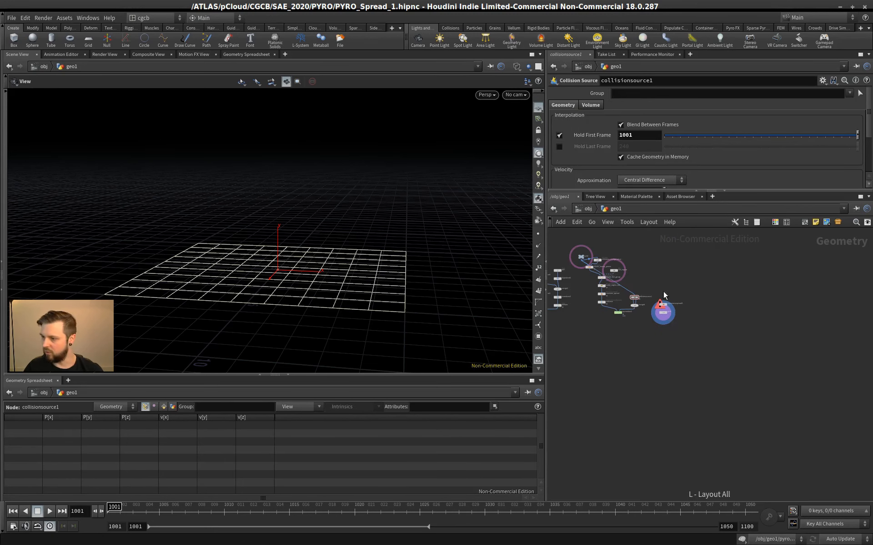
# Select the whole spreading fire node chain and move it into a clear area away from the other nodes
pyautogui.moveTo(637, 239); pyautogui.dragTo(711, 280, button='middle')
pyautogui.scroll(5, 712, 280)
pyautogui.moveTo(749, 277); pyautogui.dragTo(598, 440)
pyautogui.moveTo(730, 309); pyautogui.dragTo(602, 299, button='middle')
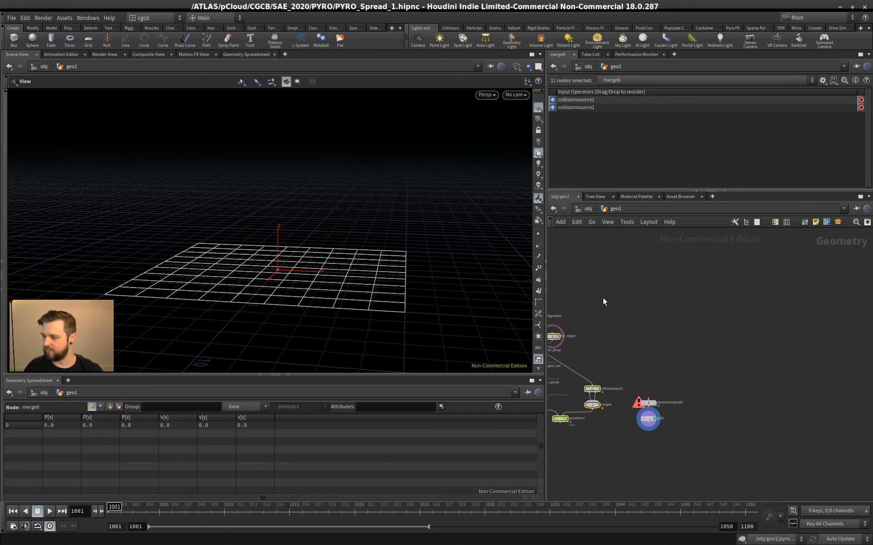
pyautogui.moveTo(552, 337); pyautogui.dragTo(760, 310)
pyautogui.moveTo(658, 339); pyautogui.dragTo(565, 388, button='middle')
pyautogui.scroll(4, 604, 314)
pyautogui.click(626, 304)
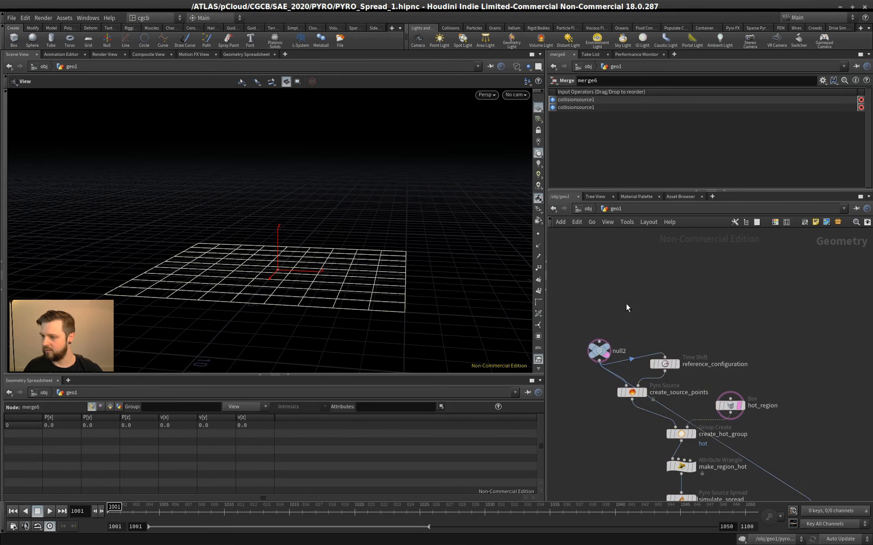
# Add a Sphere node above null2 and wire its output into null2
pyautogui.moveTo(625, 294); pyautogui.dragTo(623, 265, button='middle')
pyautogui.press('Tab')
pyautogui.write('sph')
pyautogui.press('Return')
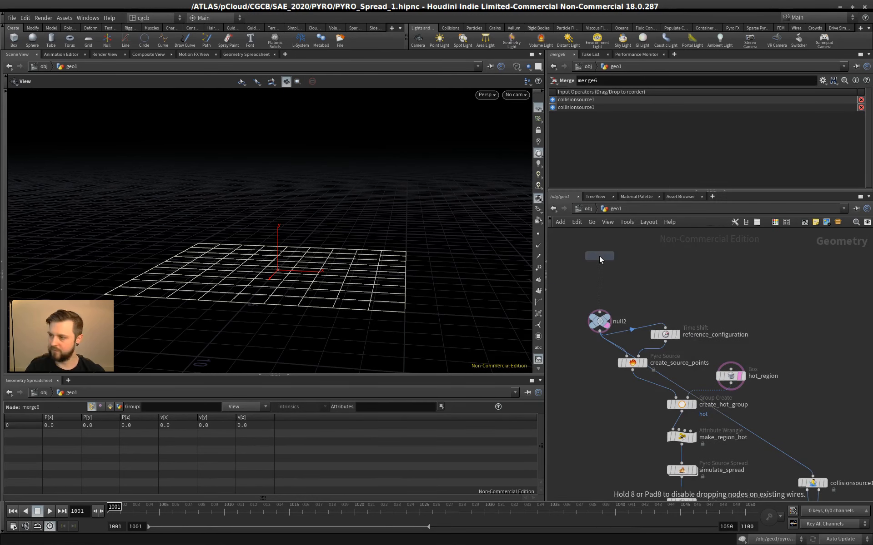
pyautogui.click(605, 265)
pyautogui.click(600, 268)
pyautogui.click(600, 312)
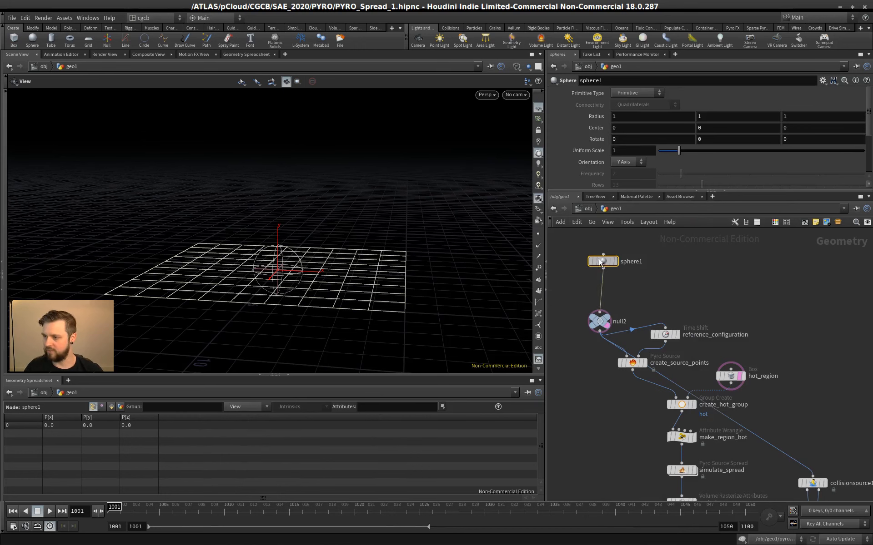
# Display the sphere and set its primitive type to Polygon
pyautogui.click(614, 246)
pyautogui.click(636, 92)
pyautogui.click(632, 103)
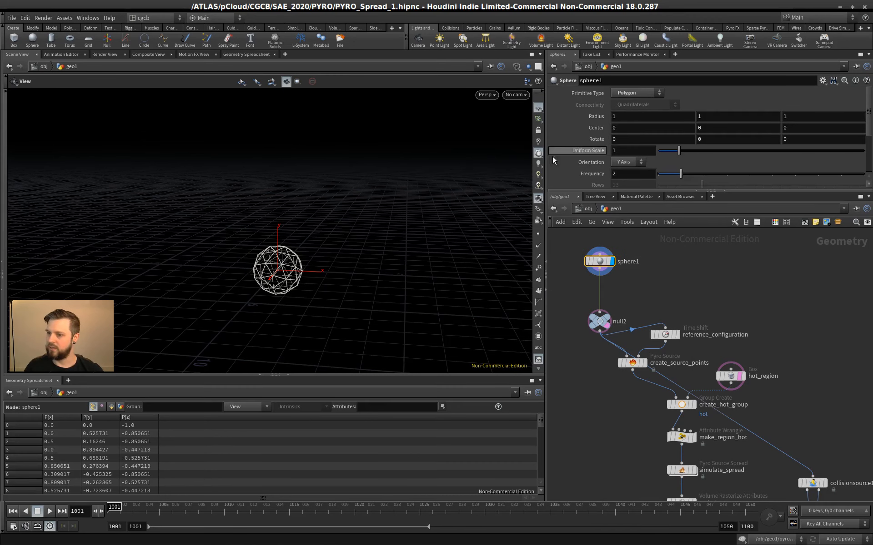
# Move the hot_region box along X to a center of about 1.0, at the sphere's side
pyautogui.click(733, 377)
pyautogui.press('Return')
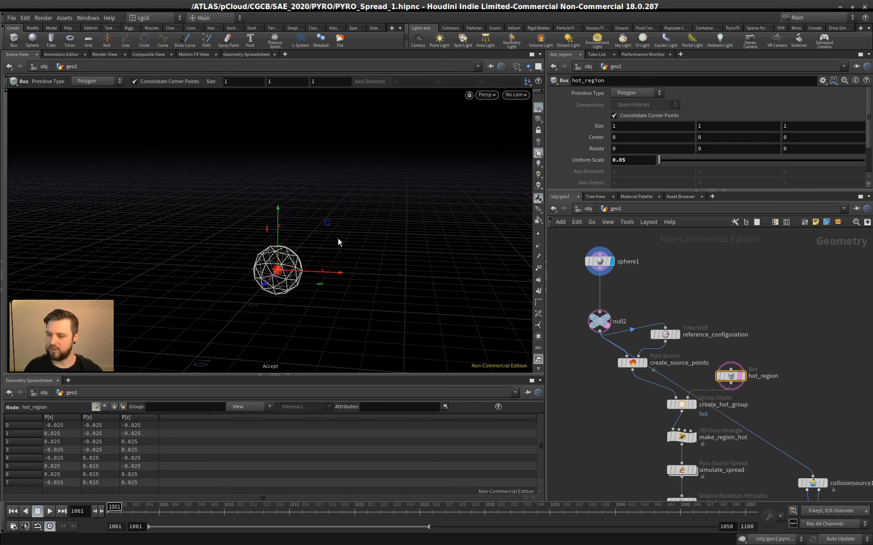
pyautogui.keyDown('alt'); pyautogui.moveTo(293, 256); pyautogui.dragTo(341, 228, button='right'); pyautogui.keyUp('alt')
pyautogui.keyDown('alt'); pyautogui.moveTo(341, 228); pyautogui.dragTo(398, 248); pyautogui.keyUp('alt')
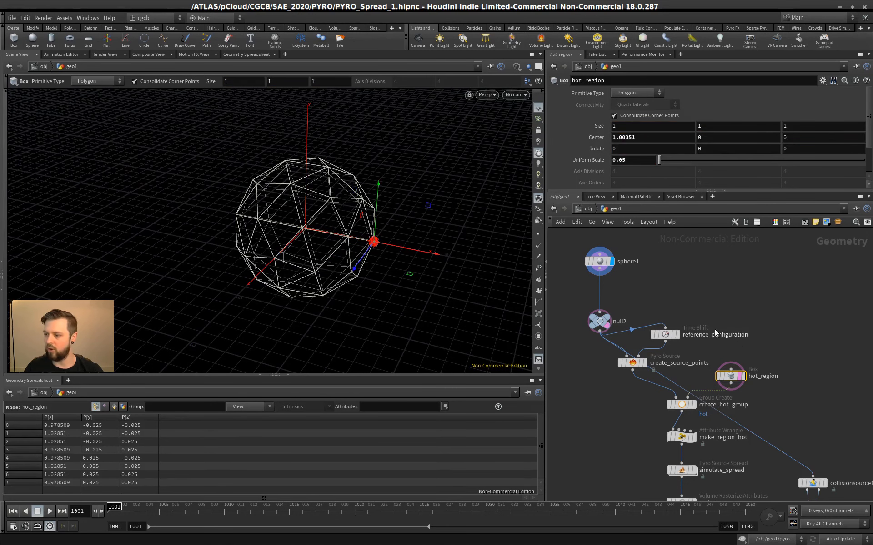
# Enlarge the hot_region box to a uniform scale of 0.84 so it overlaps the side of the sphere
pyautogui.moveTo(670, 160); pyautogui.dragTo(700, 160)
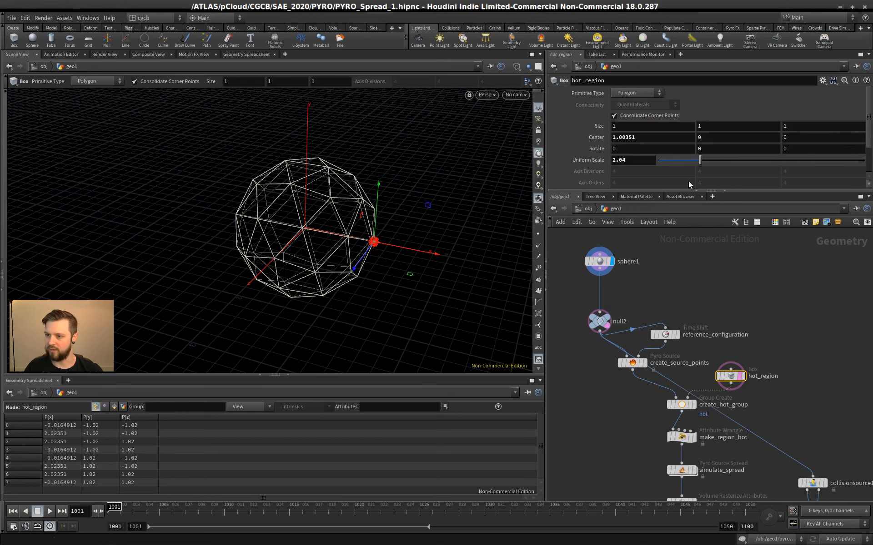
pyautogui.keyDown('alt'); pyautogui.moveTo(384, 264); pyautogui.dragTo(405, 257); pyautogui.keyUp('alt')
pyautogui.moveTo(684, 161); pyautogui.dragTo(675, 161)
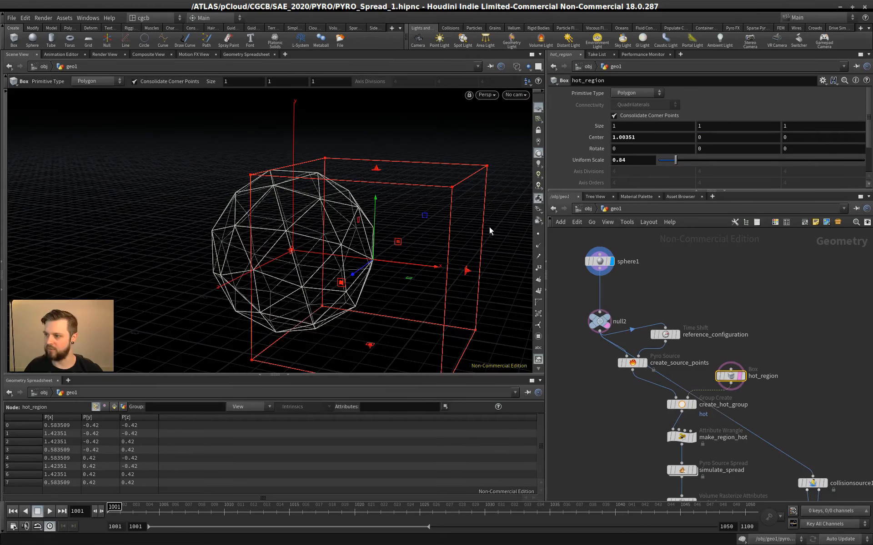
pyautogui.moveTo(436, 247)
pyautogui.keyDown('alt'); pyautogui.mouseDown()
pyautogui.moveTo(414, 258)
pyautogui.moveTo(427, 256)
pyautogui.mouseUp(); pyautogui.keyUp('alt')
# Set the polygon sphere's frequency to 6
pyautogui.moveTo(642, 244); pyautogui.dragTo(599, 266)
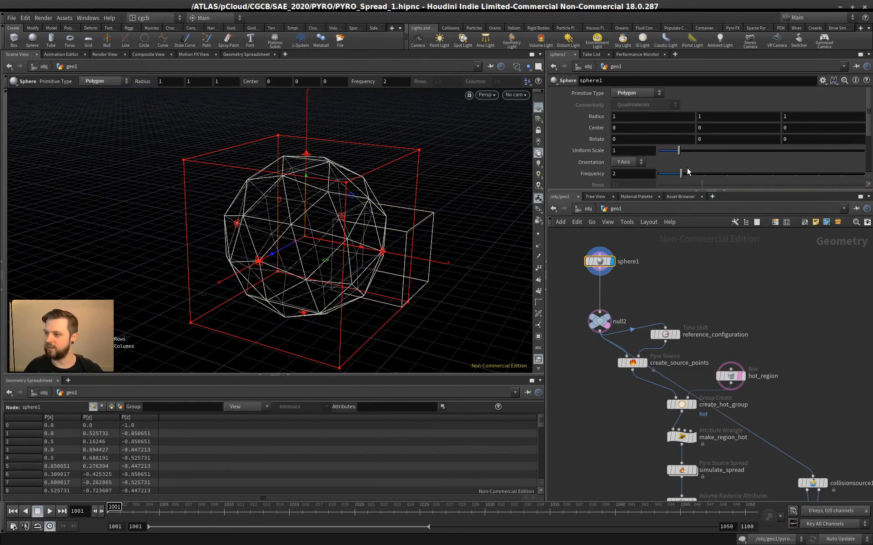
pyautogui.moveTo(684, 173); pyautogui.dragTo(774, 176)
# Display pyrosolver1, switch the viewport to shaded mode and turn off the template display of null2
pyautogui.scroll(-5, 658, 244)
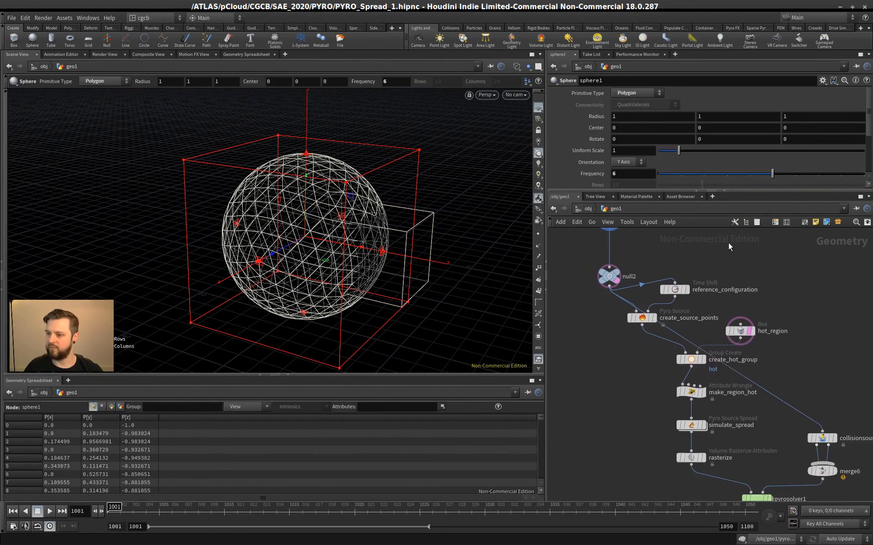
pyautogui.scroll(2, 625, 381)
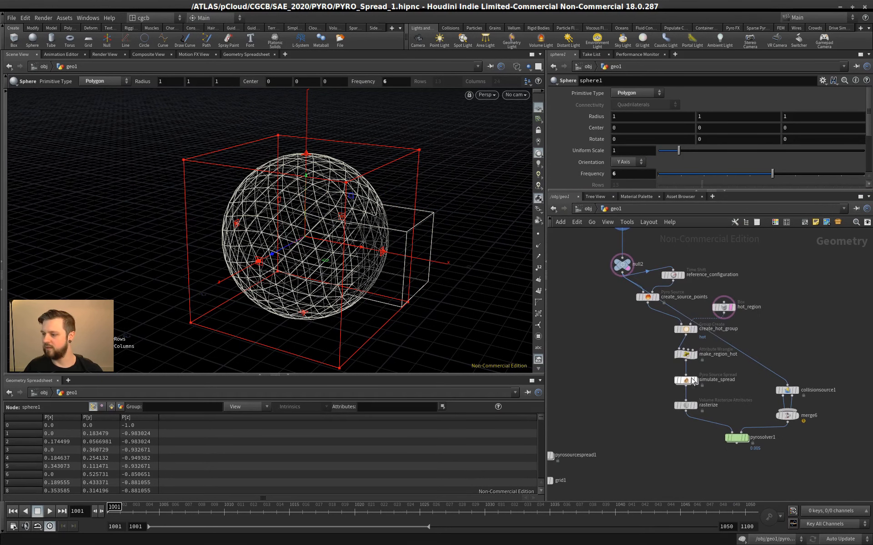
pyautogui.moveTo(748, 438)
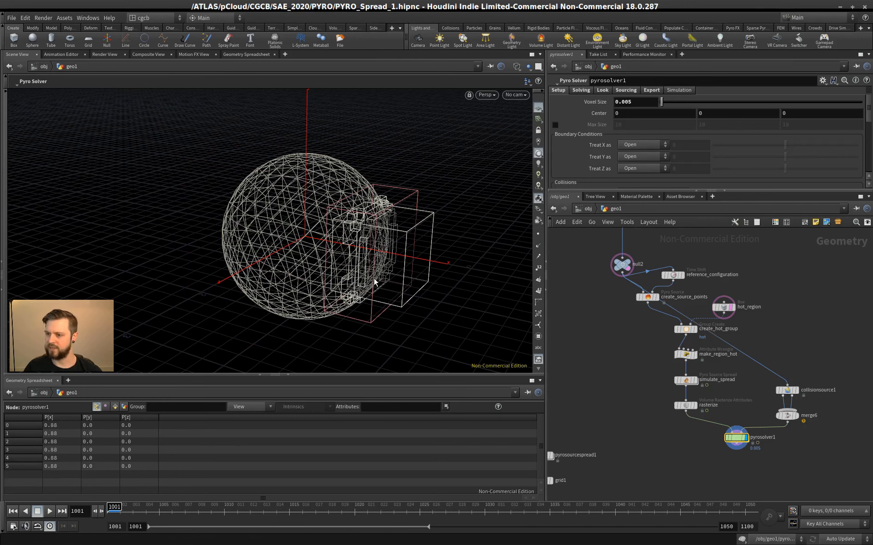
pyautogui.hotkey('shift', 'w')
pyautogui.keyDown('alt'); pyautogui.moveTo(406, 249); pyautogui.dragTo(394, 243); pyautogui.keyUp('alt')
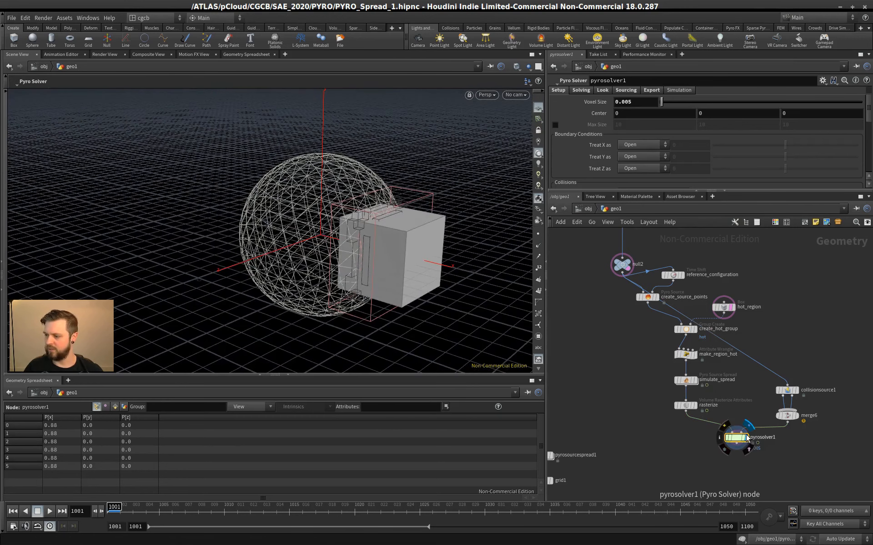
pyautogui.keyDown('alt'); pyautogui.moveTo(383, 302); pyautogui.dragTo(395, 284); pyautogui.keyUp('alt')
pyautogui.scroll(3, 396, 285)
pyautogui.keyDown('alt'); pyautogui.moveTo(423, 290); pyautogui.dragTo(395, 301, button='middle'); pyautogui.keyUp('alt')
pyautogui.scroll(1, 735, 288)
pyautogui.click(729, 313)
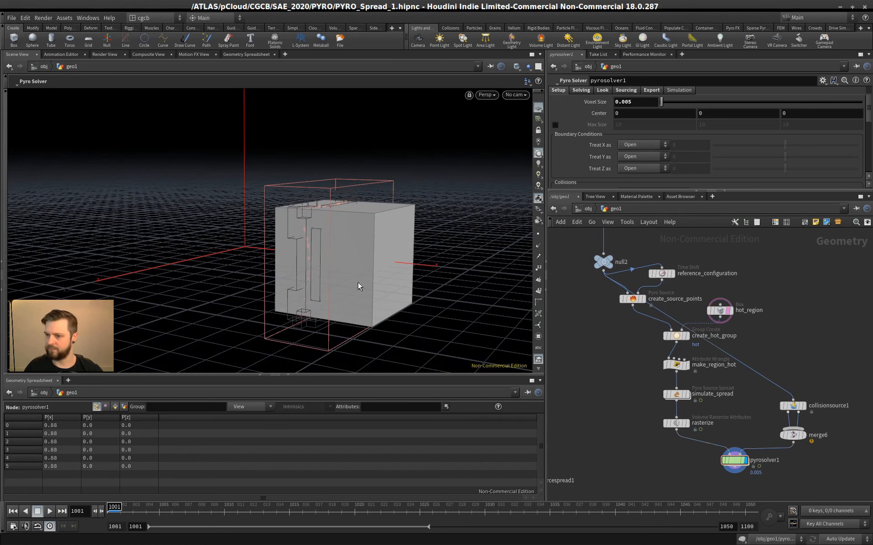
pyautogui.hotkey('shift', 'w')
pyautogui.hotkey('shift', 'w')
# Move create_source_points clear of the node chain below null2 and display its scattered points
pyautogui.moveTo(685, 271); pyautogui.dragTo(705, 280, button='middle')
pyautogui.moveTo(657, 307); pyautogui.dragTo(625, 337)
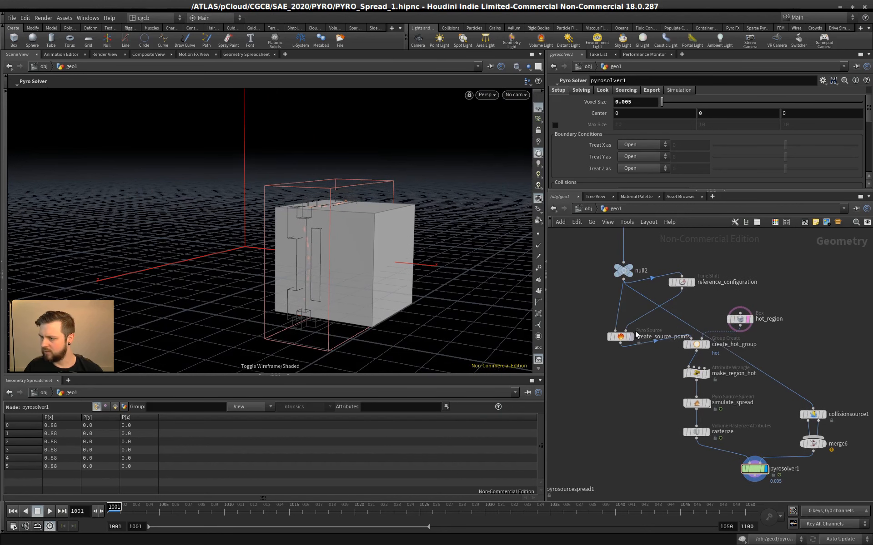
pyautogui.click(634, 324)
pyautogui.click(620, 335)
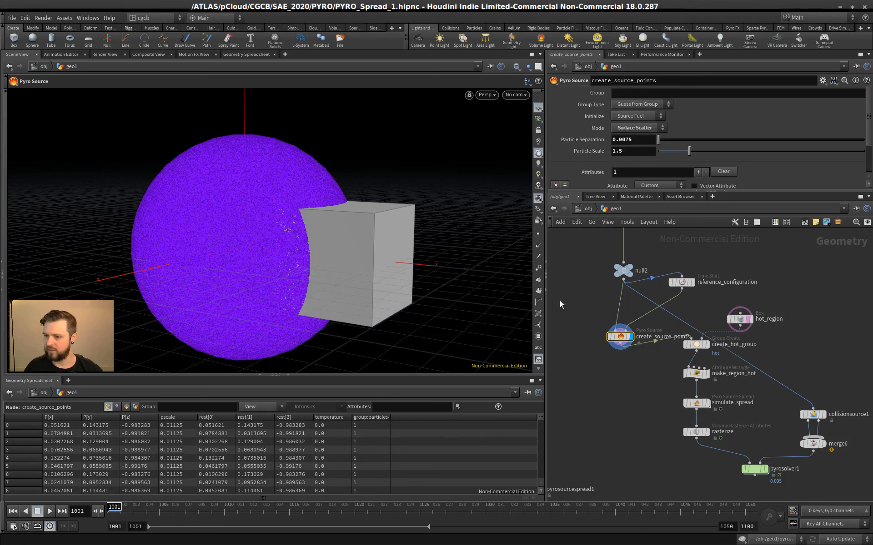
# Turn off the template display of hot_region and move create_hot_group closer to create_source_points
pyautogui.click(746, 319)
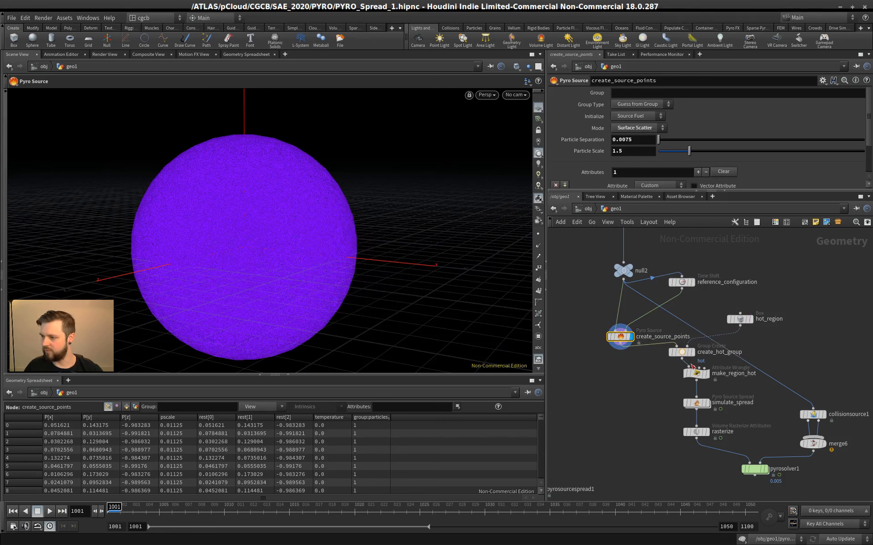
pyautogui.moveTo(681, 346); pyautogui.dragTo(667, 355)
pyautogui.keyDown('alt'); pyautogui.moveTo(276, 259); pyautogui.dragTo(316, 264); pyautogui.keyUp('alt')
pyautogui.moveTo(710, 265); pyautogui.dragTo(707, 352, button='middle')
pyautogui.moveTo(669, 321); pyautogui.dragTo(684, 277, button='middle')
pyautogui.click(637, 260)
pyautogui.moveTo(619, 310); pyautogui.dragTo(630, 274, button='middle')
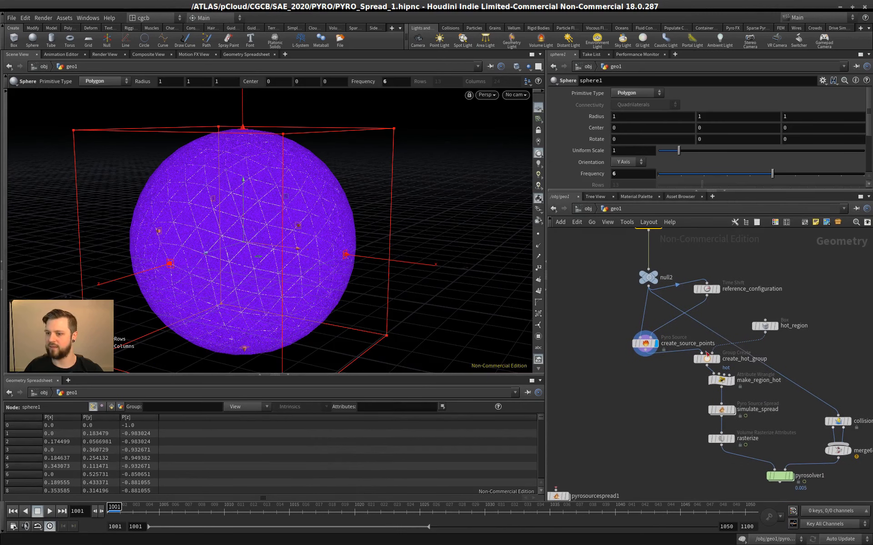
# Display create_hot_group and inspect which sphere points inside the bounding box belong to the hot group
pyautogui.click(718, 359)
pyautogui.click(708, 359)
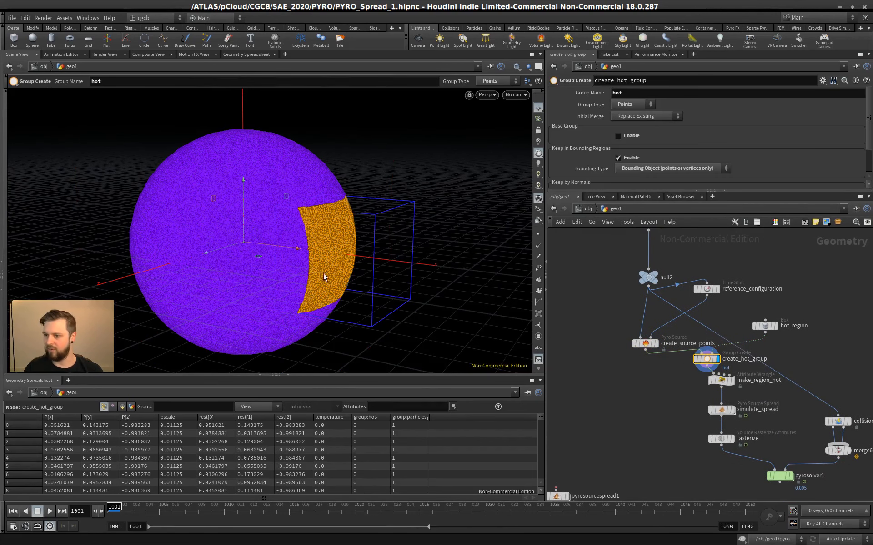
pyautogui.keyDown('alt'); pyautogui.moveTo(324, 274); pyautogui.dragTo(336, 256); pyautogui.keyUp('alt')
pyautogui.press('Return')
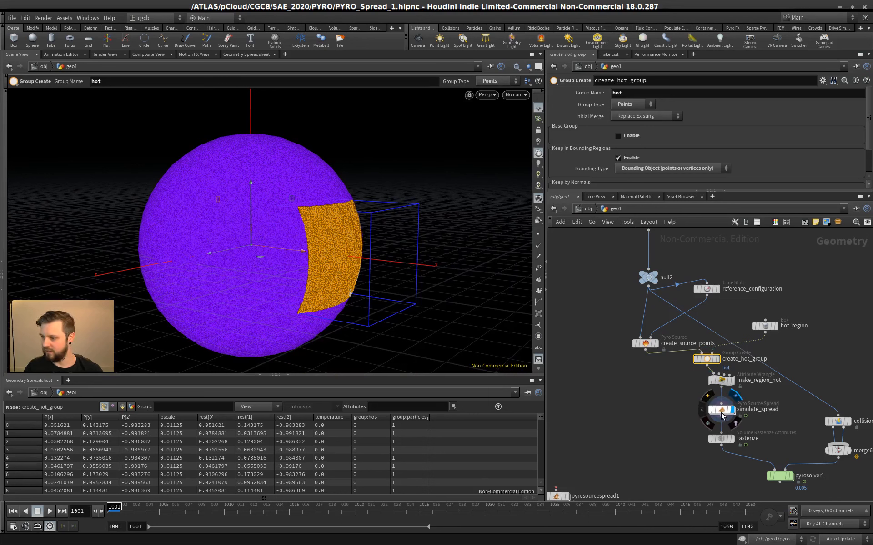
# Move simulate_spread clear of the node chain below make_region_hot and display its result on the sphere
pyautogui.moveTo(719, 412); pyautogui.dragTo(682, 413)
pyautogui.click(683, 411)
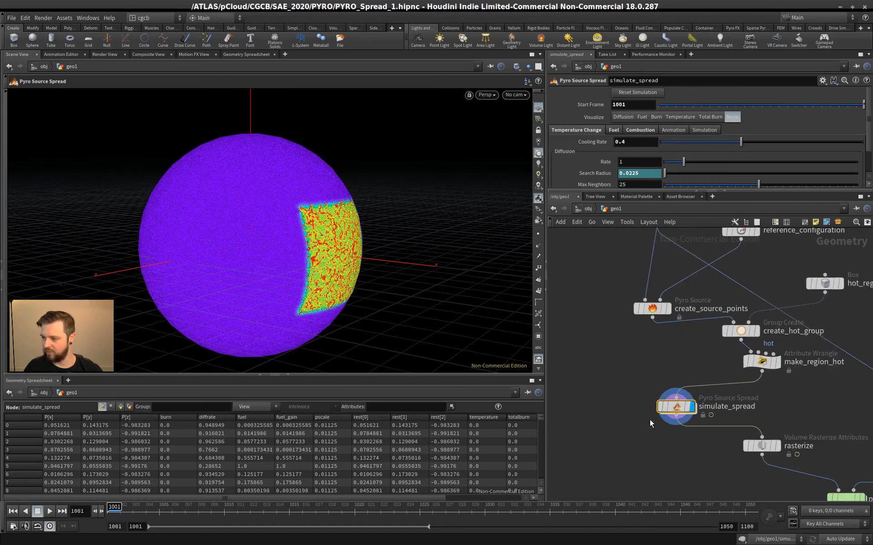
pyautogui.scroll(3, 650, 419)
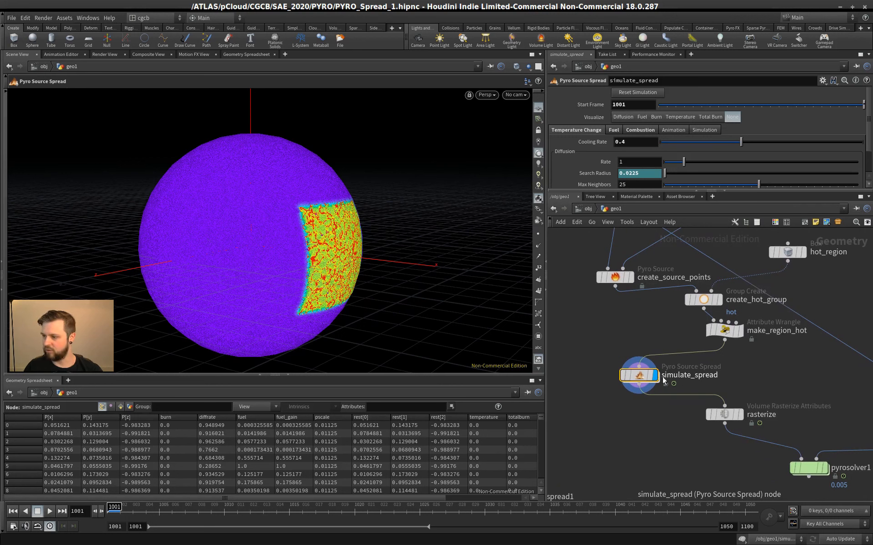
pyautogui.keyDown('alt'); pyautogui.moveTo(402, 283); pyautogui.dragTo(358, 275); pyautogui.keyUp('alt')
pyautogui.scroll(2, 358, 275)
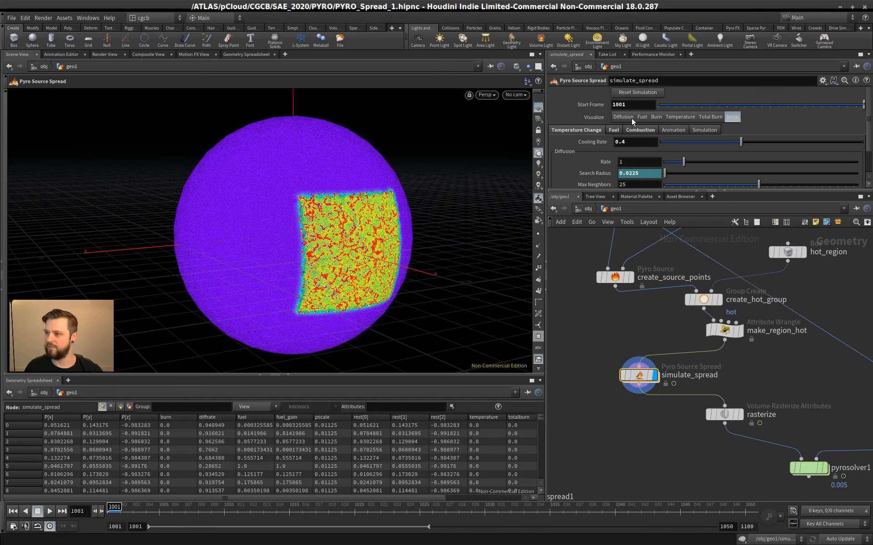
# Visualize the burn attribute on simulate_spread and play the timeline to watch the fire spread over the sphere
pyautogui.click(655, 119)
pyautogui.click(49, 512)
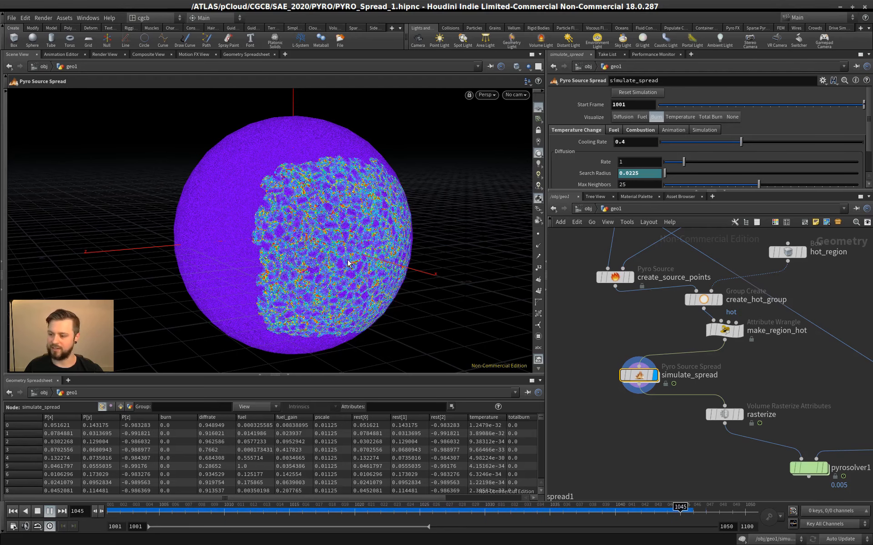
pyautogui.keyDown('alt'); pyautogui.moveTo(319, 260); pyautogui.dragTo(330, 225); pyautogui.keyUp('alt')
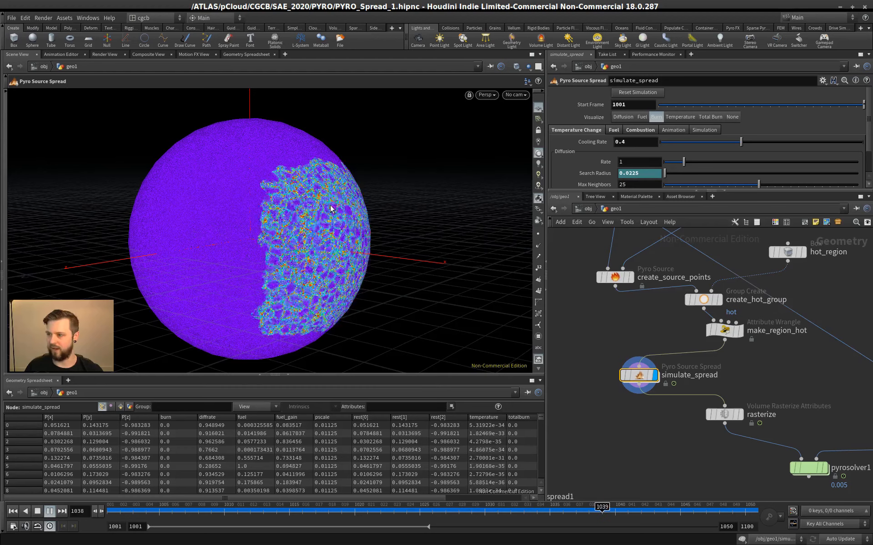
pyautogui.scroll(-2, 586, 348)
pyautogui.moveTo(680, 406); pyautogui.dragTo(669, 376, button='middle')
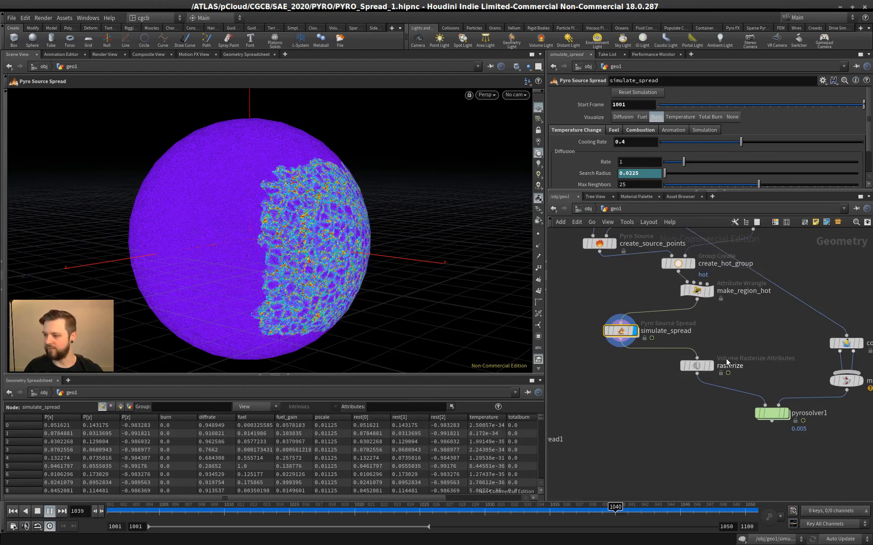
# Display rasterize during playback, then stop the playback and inspect the burn and temperature volumes in its node info
pyautogui.click(711, 366)
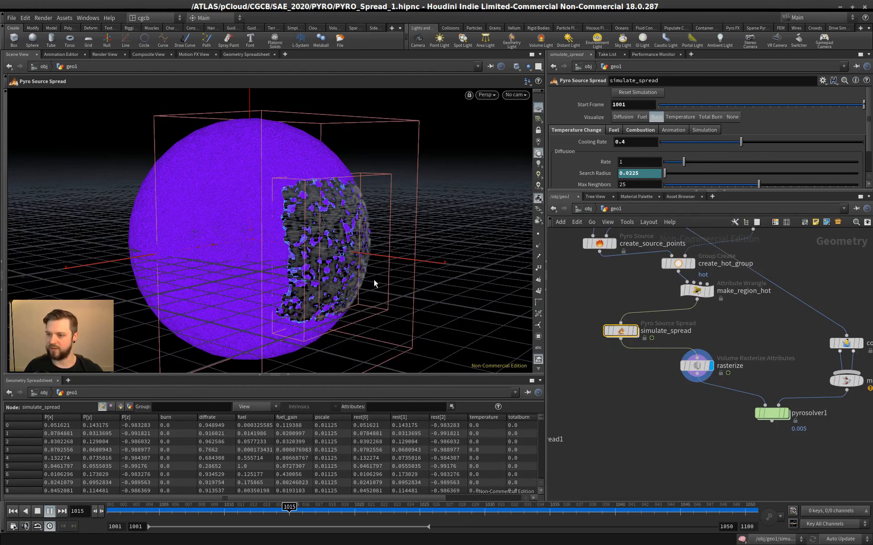
pyautogui.click(696, 366)
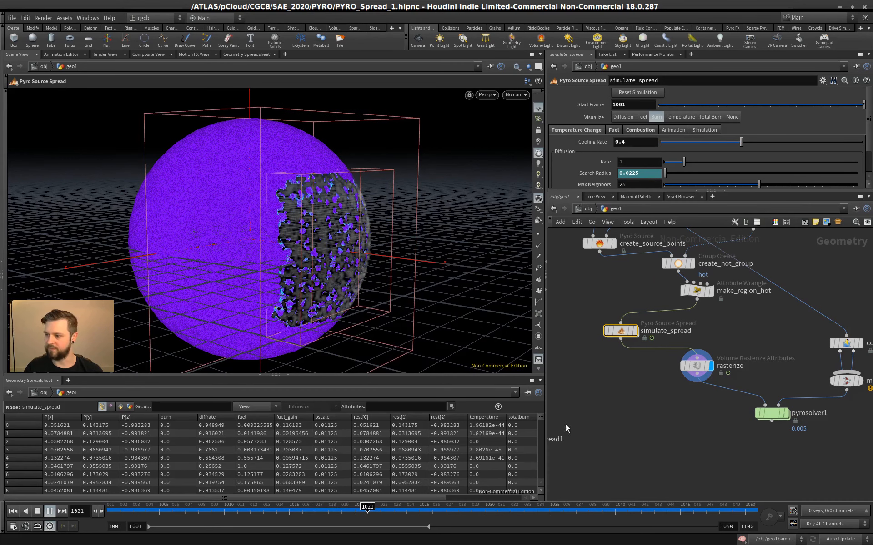
pyautogui.keyDown('alt'); pyautogui.moveTo(268, 333); pyautogui.dragTo(284, 325); pyautogui.keyUp('alt')
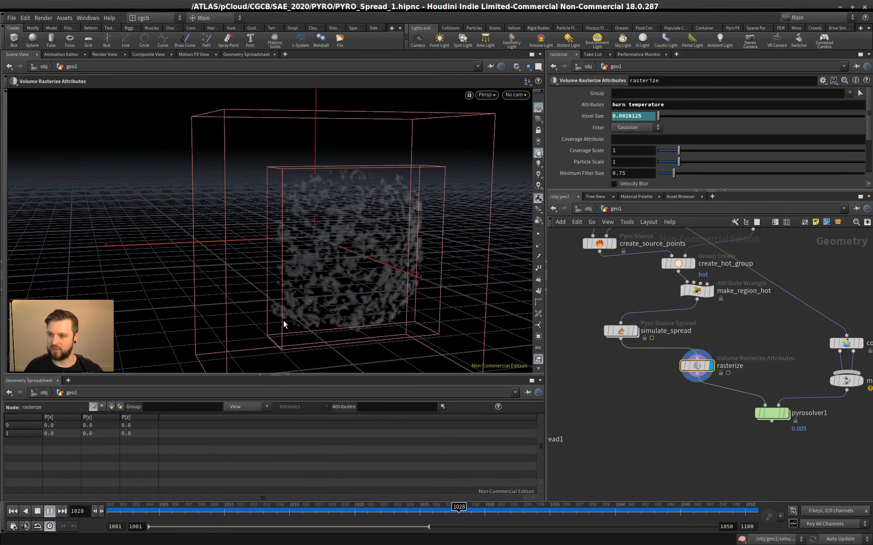
pyautogui.click(49, 511)
pyautogui.middleClick(699, 370)
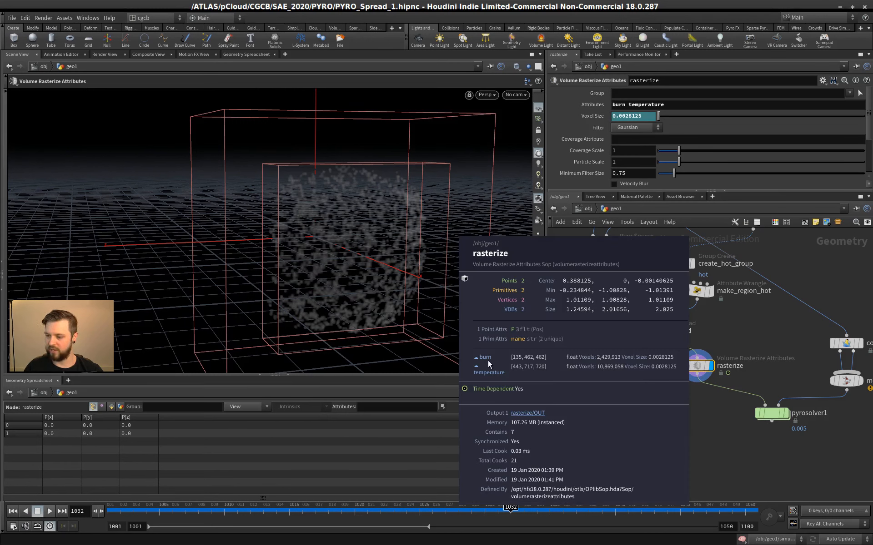
pyautogui.moveTo(673, 353); pyautogui.dragTo(595, 338, button='middle')
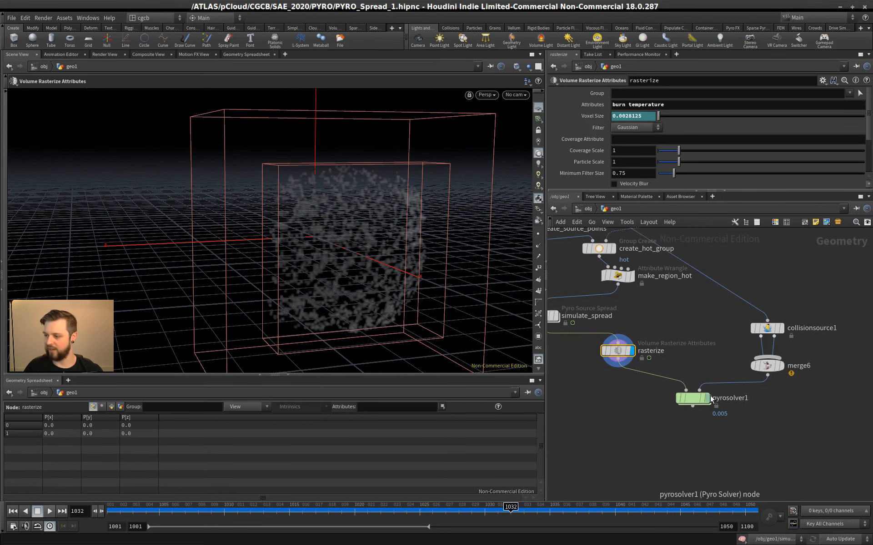
# Display pyrosolver1, interrupt its cooking and dismiss the error message
pyautogui.moveTo(693, 400)
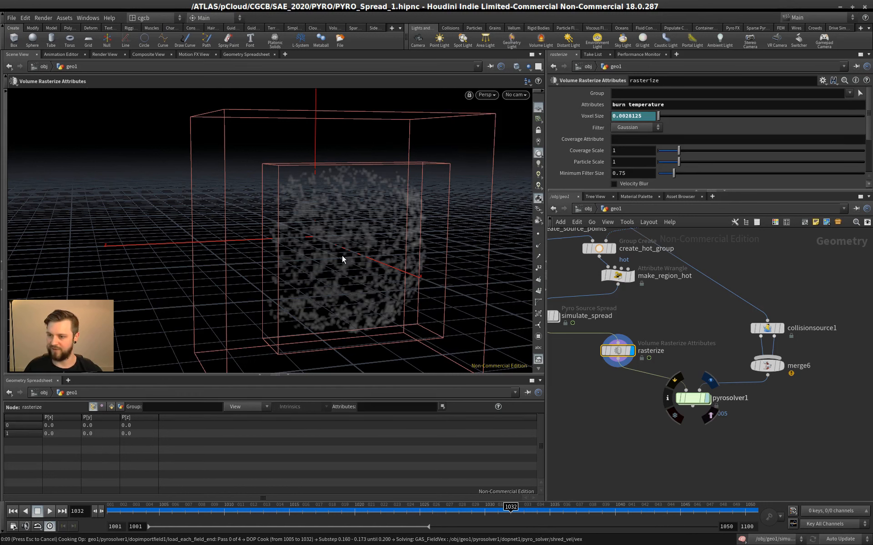
pyautogui.press('Escape')
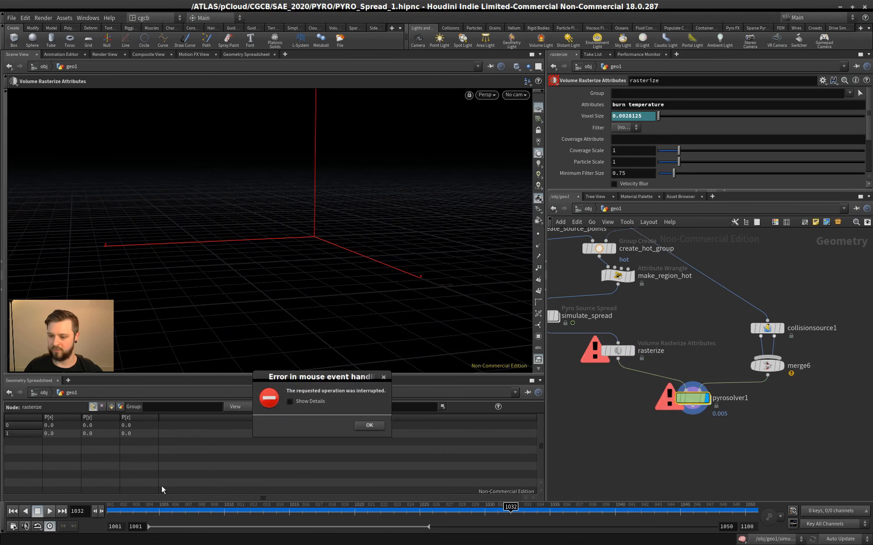
pyautogui.click(366, 425)
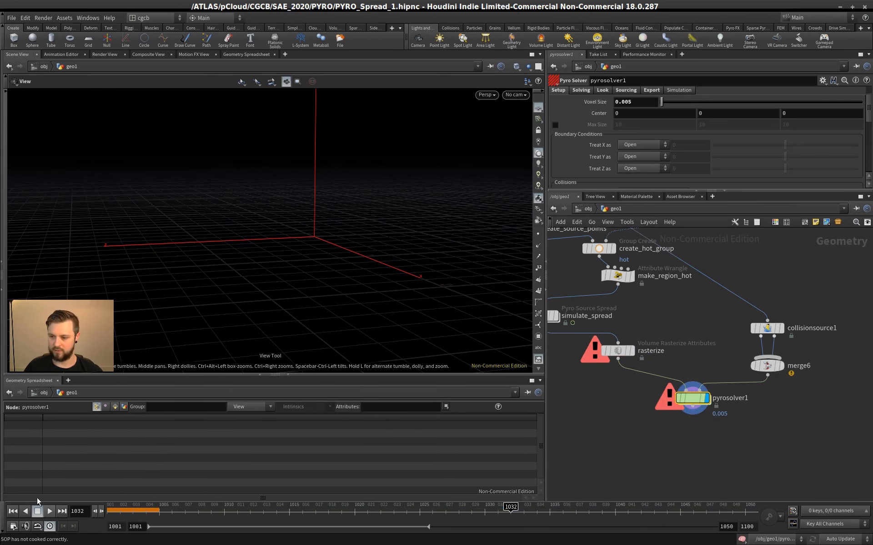
# Set the voxel size of pyrosolver1 to 0.02 and play the first frames of the fire simulation
pyautogui.click(140, 514)
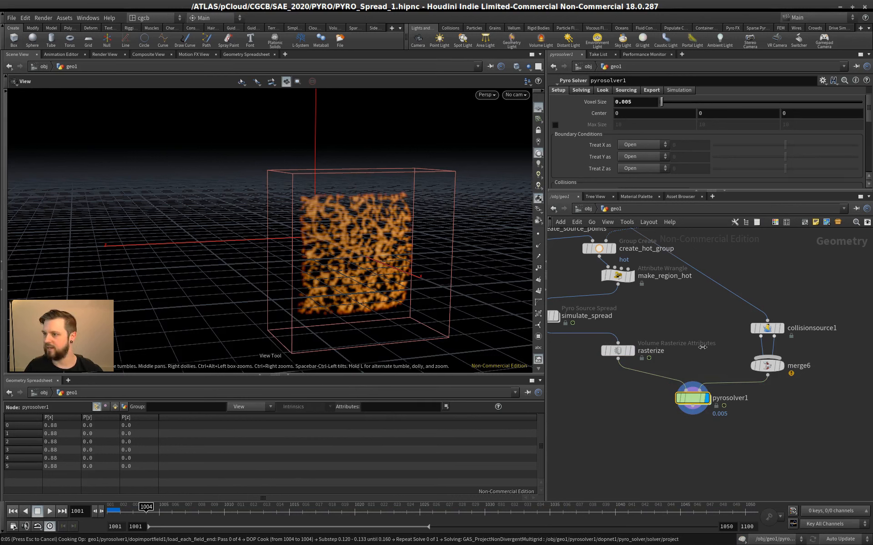
pyautogui.press('Escape')
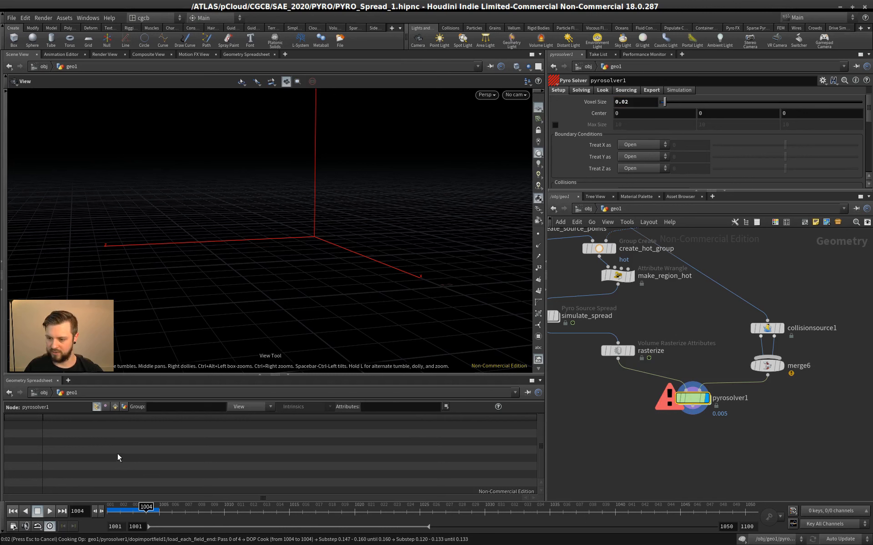
pyautogui.moveTo(292, 279); pyautogui.dragTo(345, 245)
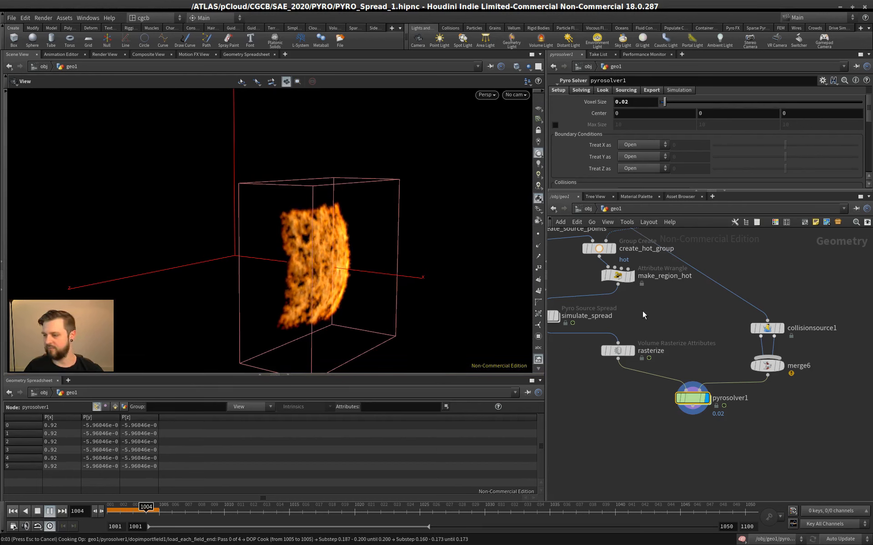
pyautogui.moveTo(623, 293); pyautogui.dragTo(653, 305, button='middle')
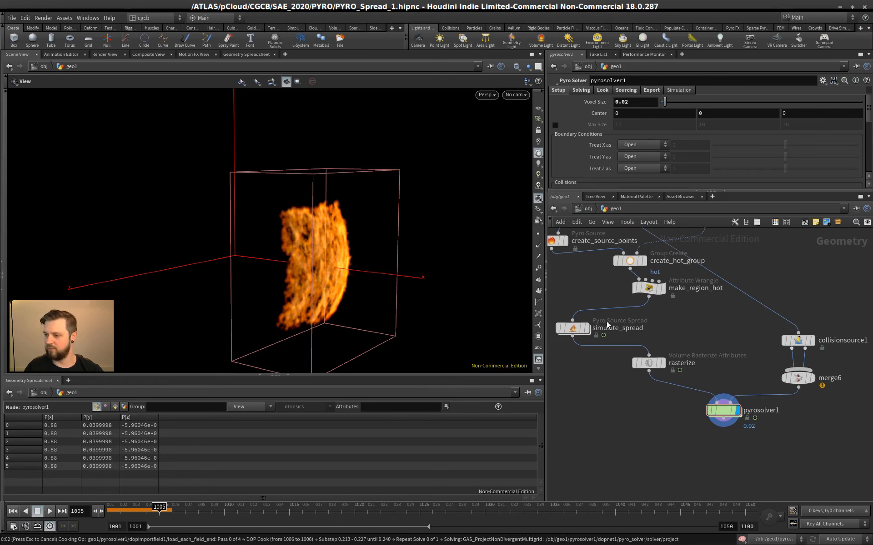
pyautogui.moveTo(618, 327); pyautogui.dragTo(694, 400, button='middle')
pyautogui.moveTo(650, 374); pyautogui.dragTo(638, 335, button='middle')
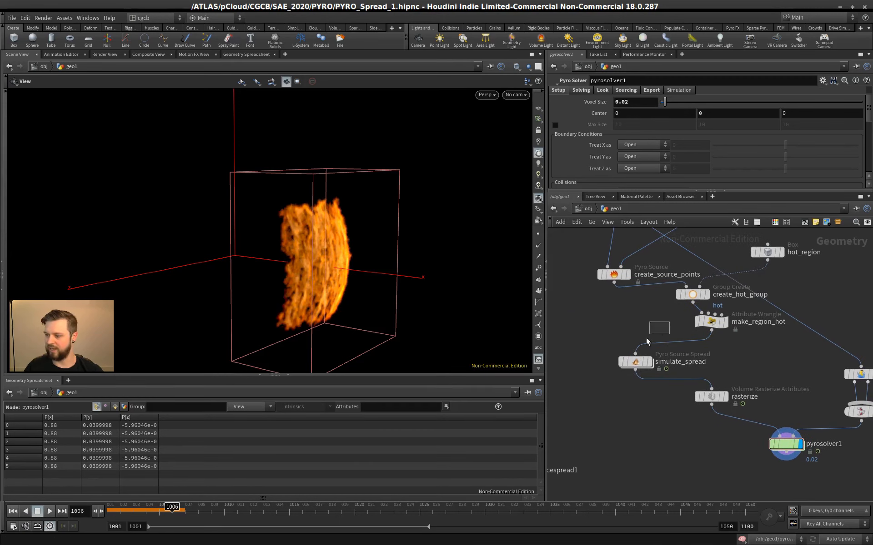
# Review the temperature change, fuel, combustion, animation and simulation settings of simulate_spread
pyautogui.click(636, 361)
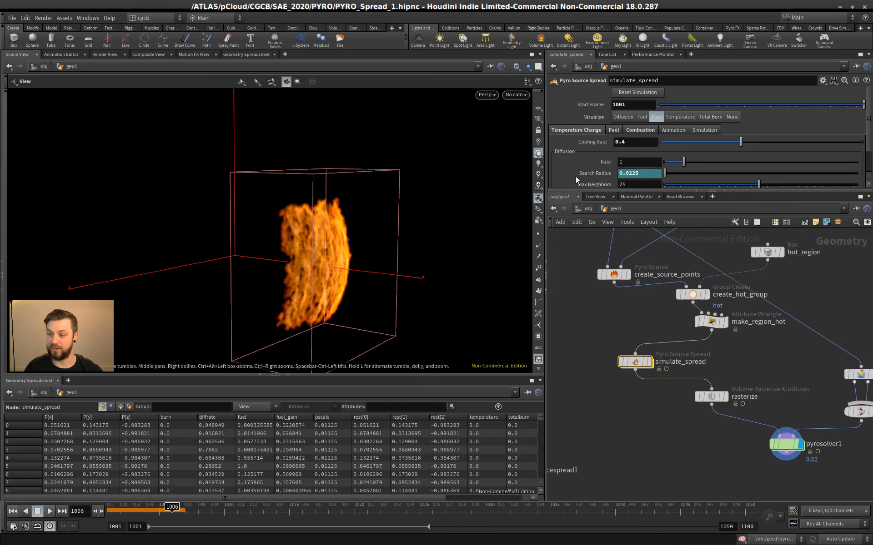
pyautogui.moveTo(634, 365)
pyautogui.mouseDown()
pyautogui.moveTo(625, 368)
pyautogui.moveTo(634, 365)
pyautogui.mouseUp()
pyautogui.moveTo(630, 191); pyautogui.dragTo(629, 265)
pyautogui.click(615, 132)
pyautogui.click(640, 131)
pyautogui.click(670, 130)
pyautogui.click(701, 130)
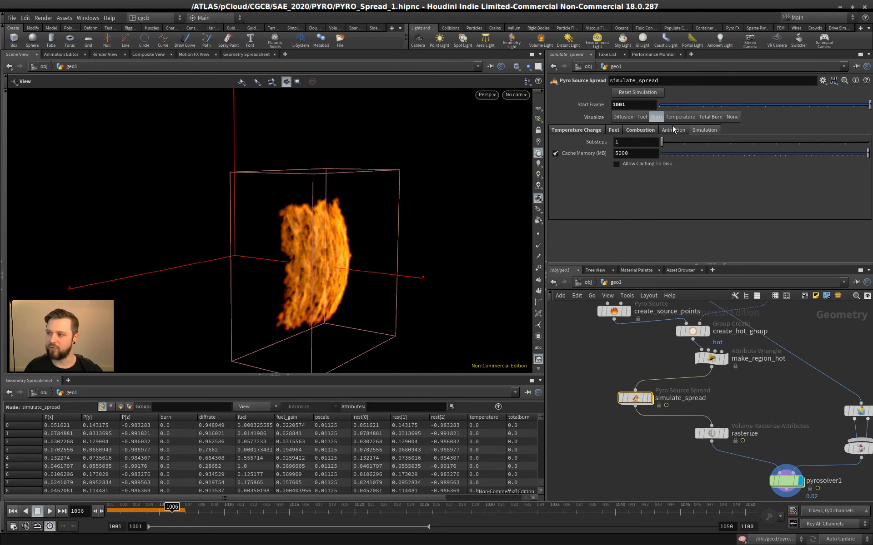
pyautogui.click(581, 131)
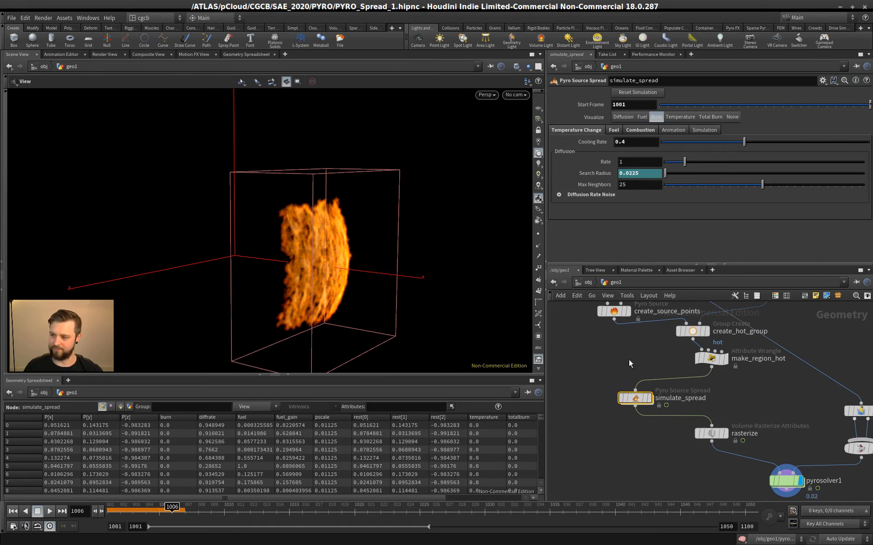
# Look over the complete spreading fire network from sphere1 down to pyrosolver1 alongside the resulting flames
pyautogui.scroll(-8, 628, 359)
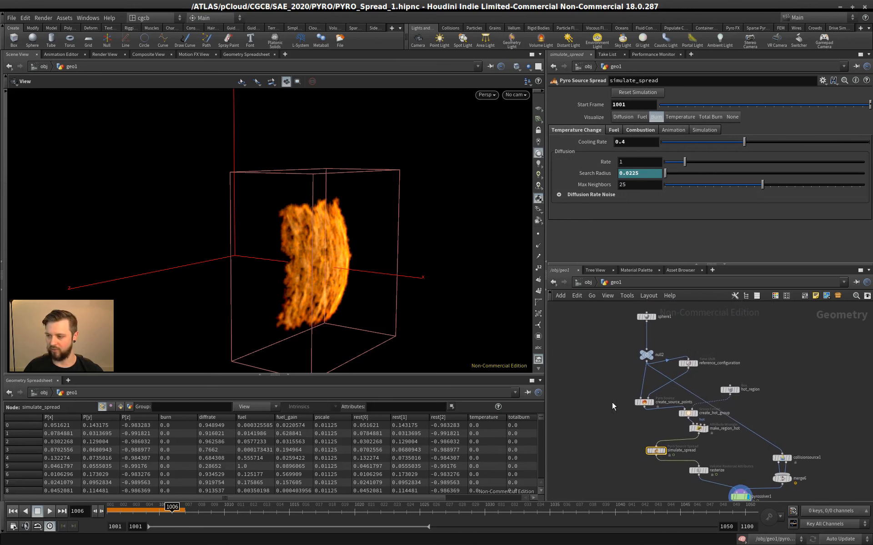
pyautogui.moveTo(651, 266); pyautogui.dragTo(650, 205)
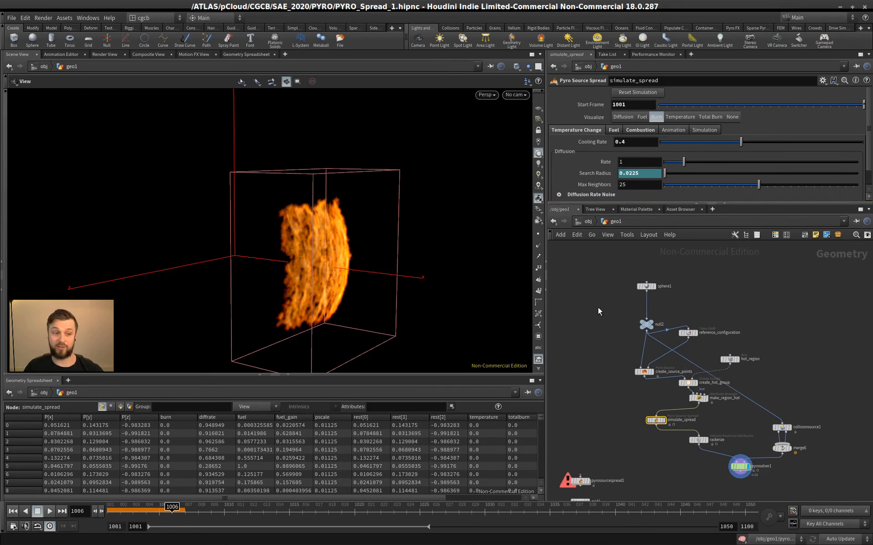
pyautogui.scroll(2, 642, 319)
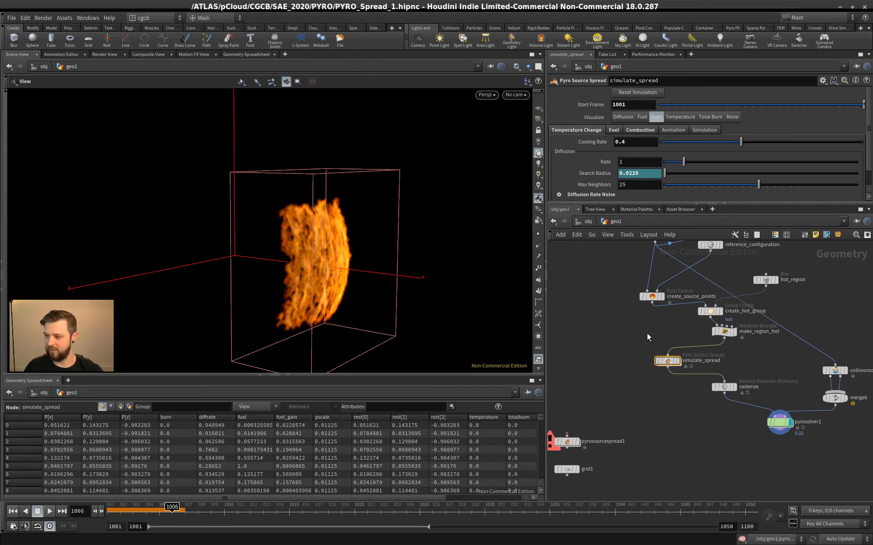
pyautogui.moveTo(636, 331); pyautogui.dragTo(658, 339, button='middle')
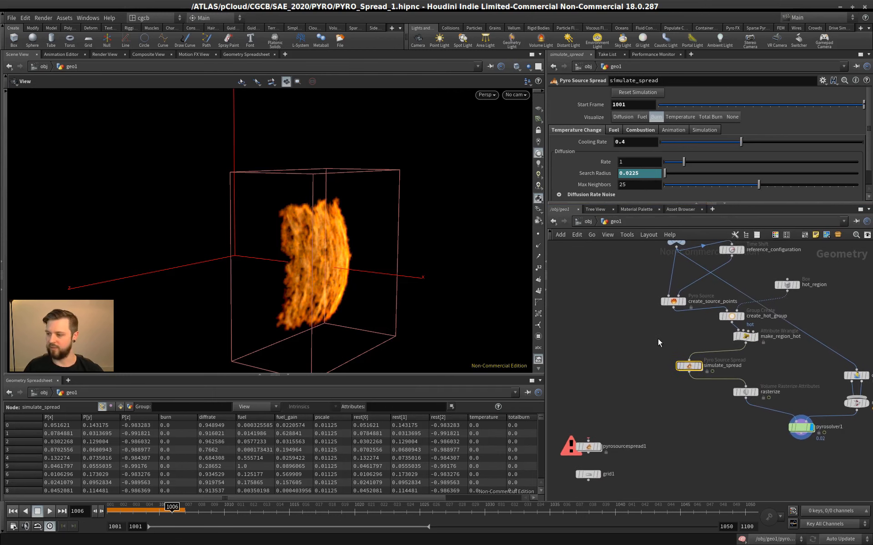
pyautogui.moveTo(688, 365); pyautogui.dragTo(691, 365)
pyautogui.moveTo(636, 347); pyautogui.dragTo(632, 332, button='middle')
pyautogui.moveTo(359, 274); pyautogui.dragTo(316, 281)
pyautogui.scroll(-3, 669, 328)
pyautogui.moveTo(612, 326); pyautogui.dragTo(589, 345, button='middle')
pyautogui.moveTo(677, 319); pyautogui.dragTo(691, 358, button='middle')
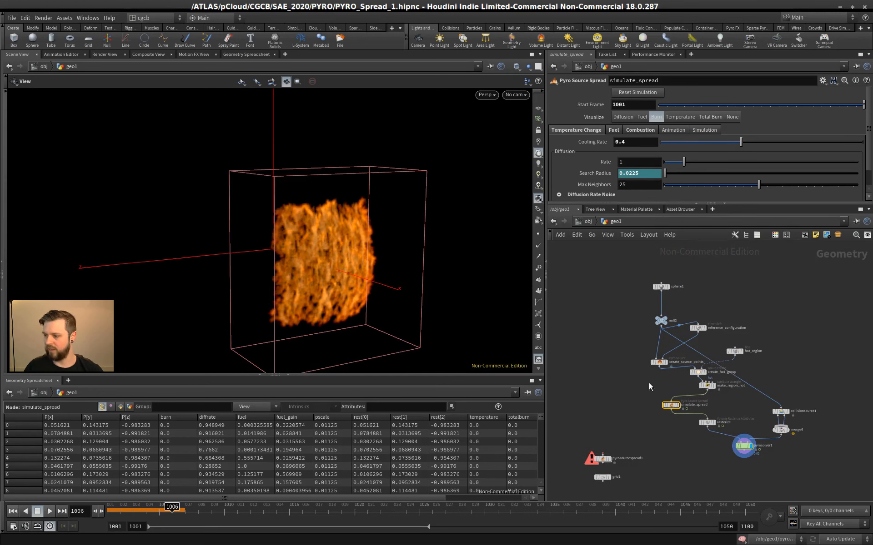
# Delete all nodes in geo1, including the fire network, pyrosourcespread1 and grid1
pyautogui.moveTo(634, 411); pyautogui.dragTo(647, 365, button='middle')
pyautogui.scroll(-2, 649, 368)
pyautogui.moveTo(832, 272); pyautogui.dragTo(606, 464)
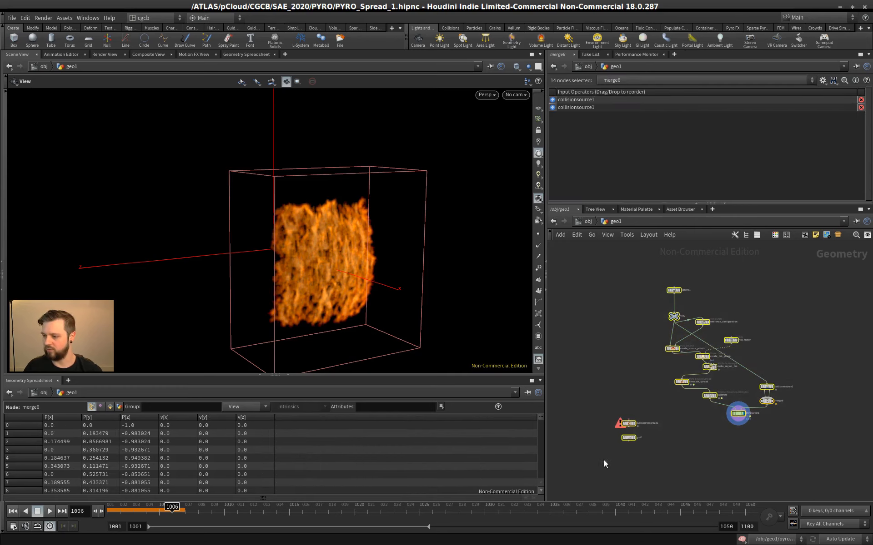
pyautogui.press('Delete')
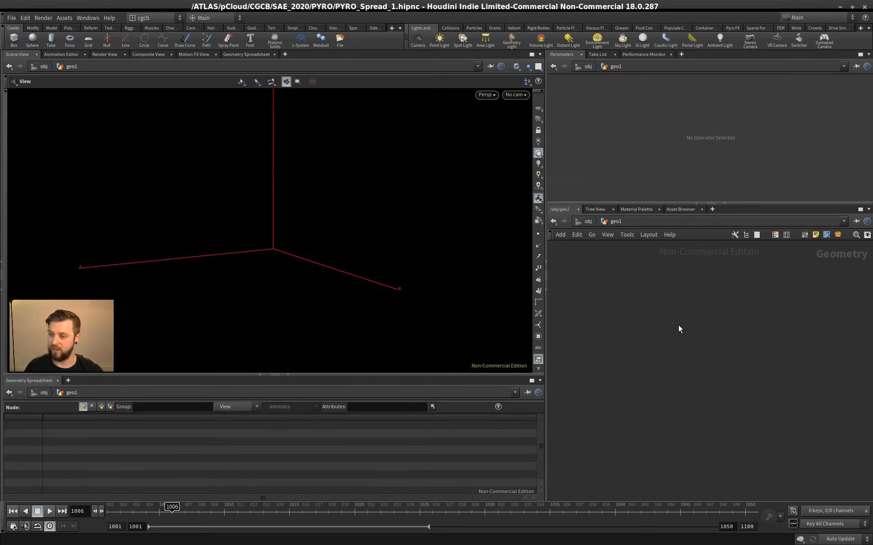
# Add a Grid node to the empty geo1 network and view the whole grid surface
pyautogui.press('Tab')
pyautogui.write('gl')
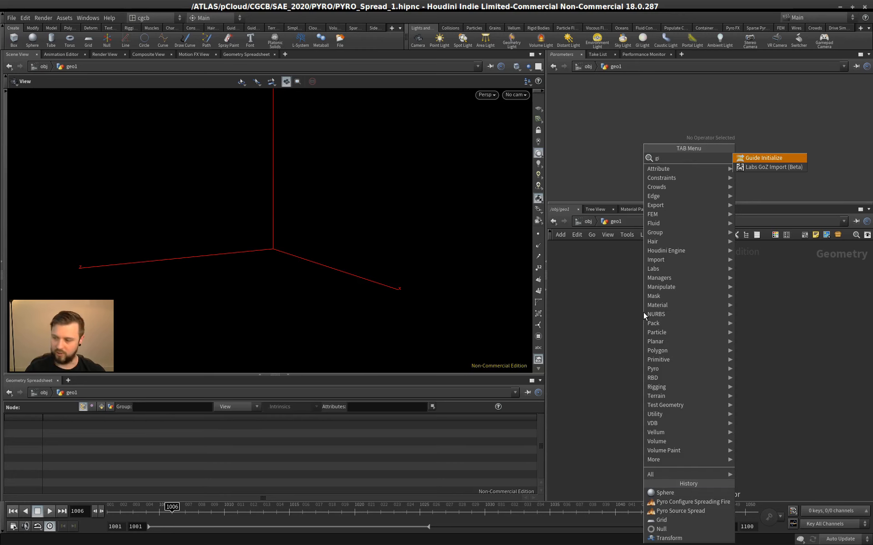
pyautogui.press('BackSpace')
pyautogui.write('rid')
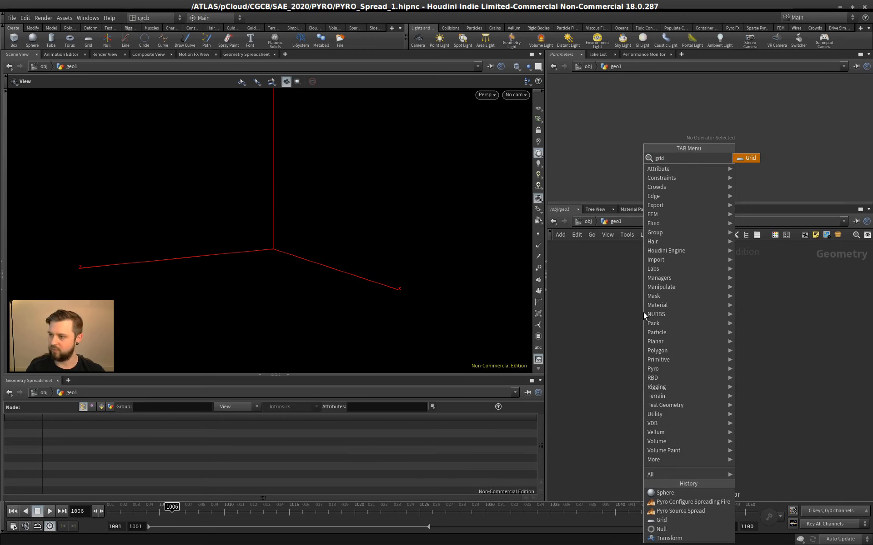
pyautogui.press('Return')
pyautogui.click(697, 334)
pyautogui.click(695, 330)
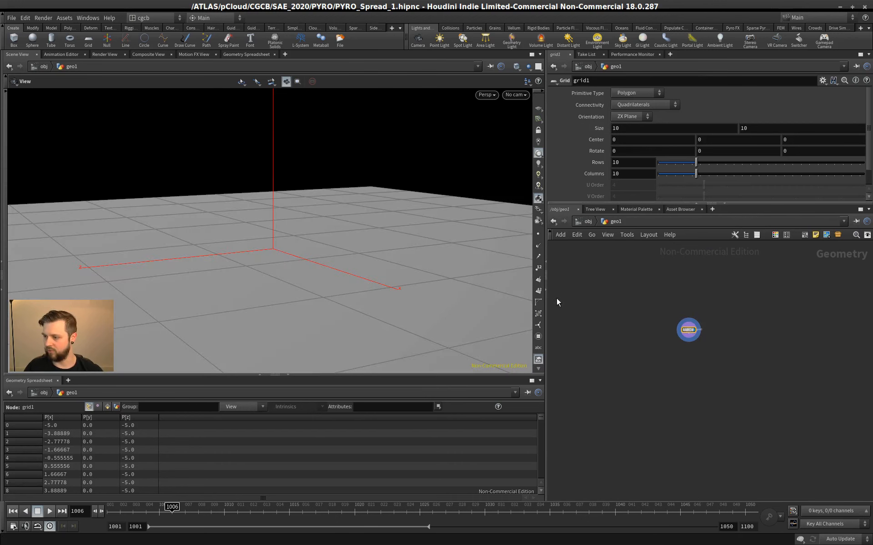
pyautogui.moveTo(500, 300); pyautogui.dragTo(359, 284)
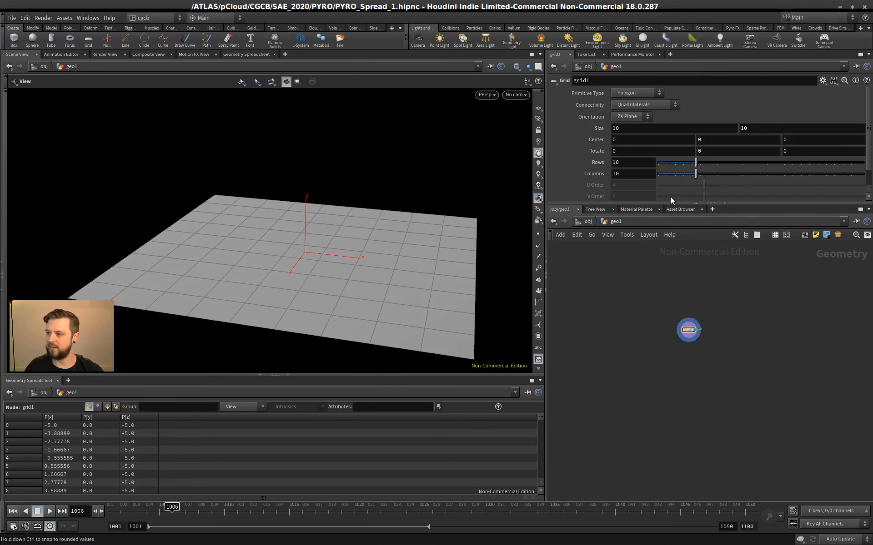
# Set the grid's rows and columns to 50 each
pyautogui.moveTo(708, 174); pyautogui.dragTo(866, 174)
pyautogui.moveTo(727, 162); pyautogui.dragTo(866, 164)
pyautogui.moveTo(449, 249); pyautogui.dragTo(444, 256)
pyautogui.scroll(2, 669, 339)
pyautogui.moveTo(668, 355); pyautogui.dragTo(627, 353, button='middle')
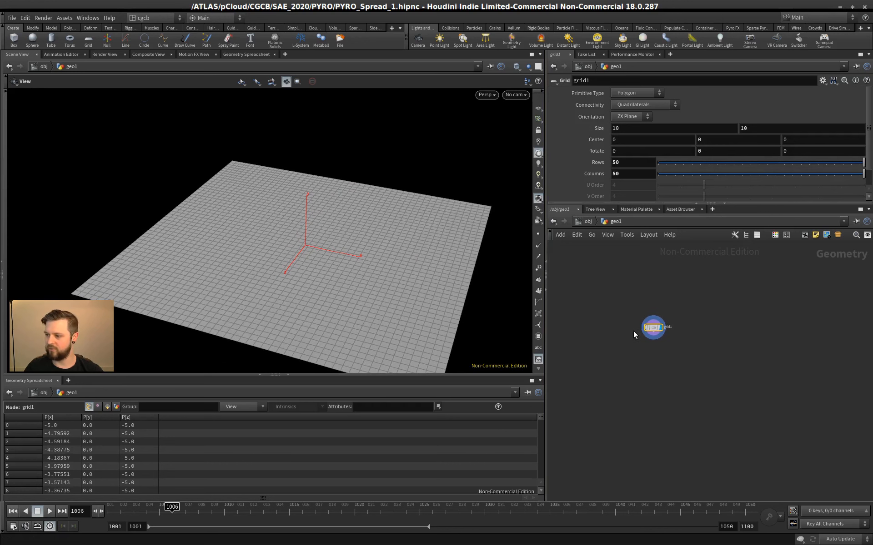
pyautogui.scroll(4, 633, 331)
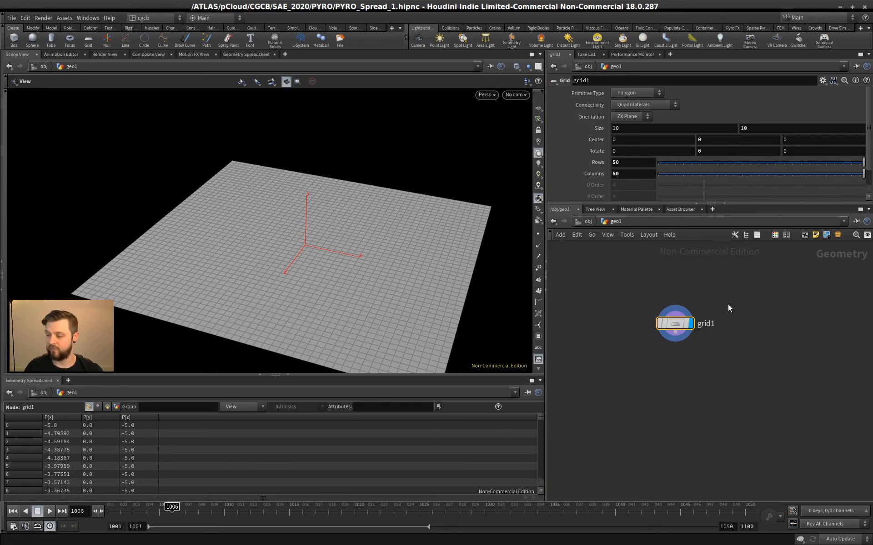
# Add a Scatter node fed by grid1 and raise its forced total count to 17013
pyautogui.press('Tab')
pyautogui.write('scatter')
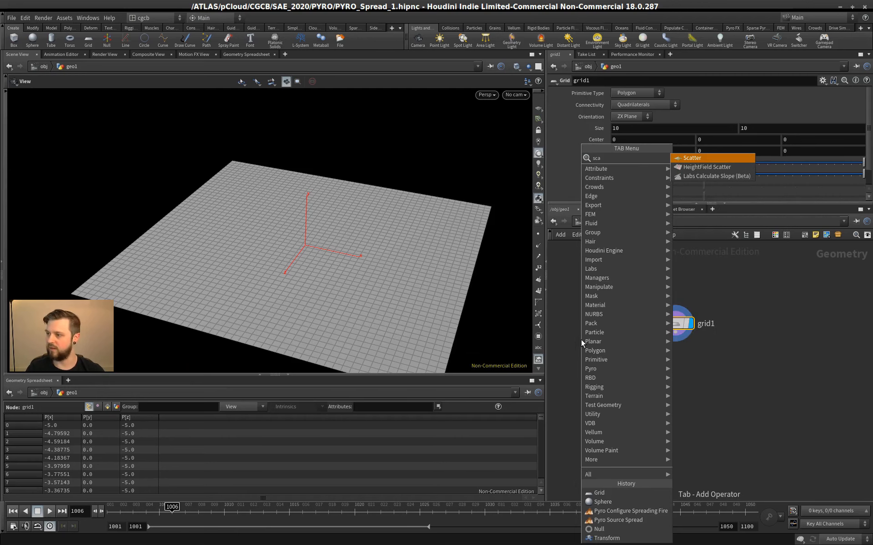
pyautogui.press('Return')
pyautogui.moveTo(463, 262); pyautogui.dragTo(287, 265)
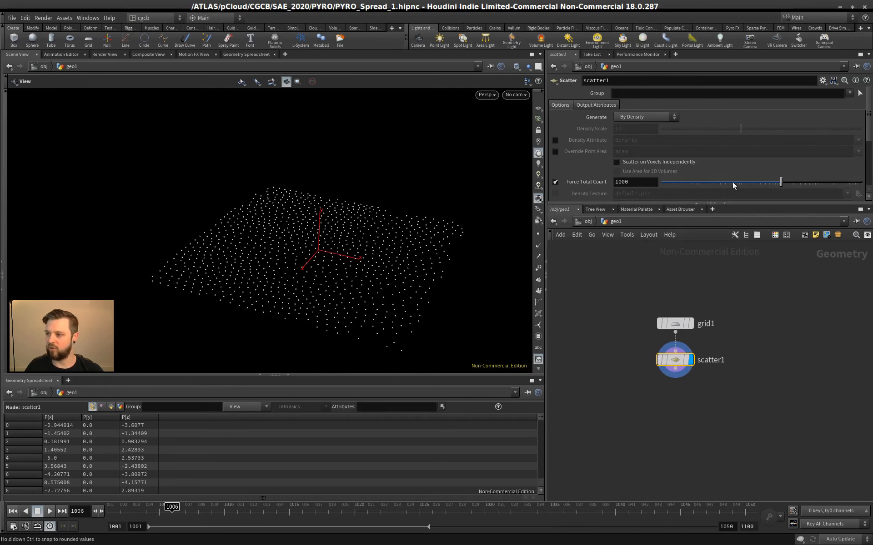
pyautogui.moveTo(791, 183); pyautogui.dragTo(831, 184)
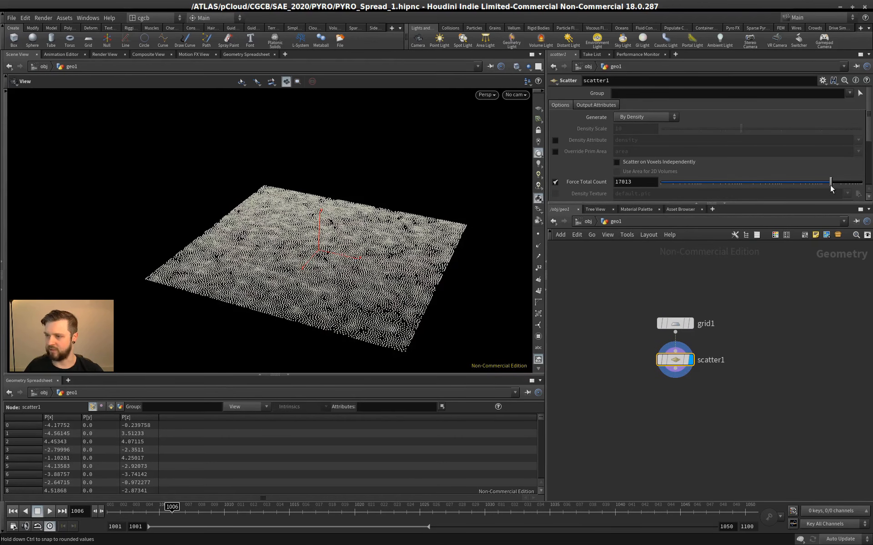
pyautogui.moveTo(335, 250); pyautogui.dragTo(347, 249)
pyautogui.moveTo(347, 249); pyautogui.dragTo(292, 240, button='right')
pyautogui.moveTo(292, 240); pyautogui.dragTo(275, 235)
pyautogui.moveTo(276, 235); pyautogui.dragTo(335, 246, button='right')
pyautogui.moveTo(335, 246); pyautogui.dragTo(369, 248, button='middle')
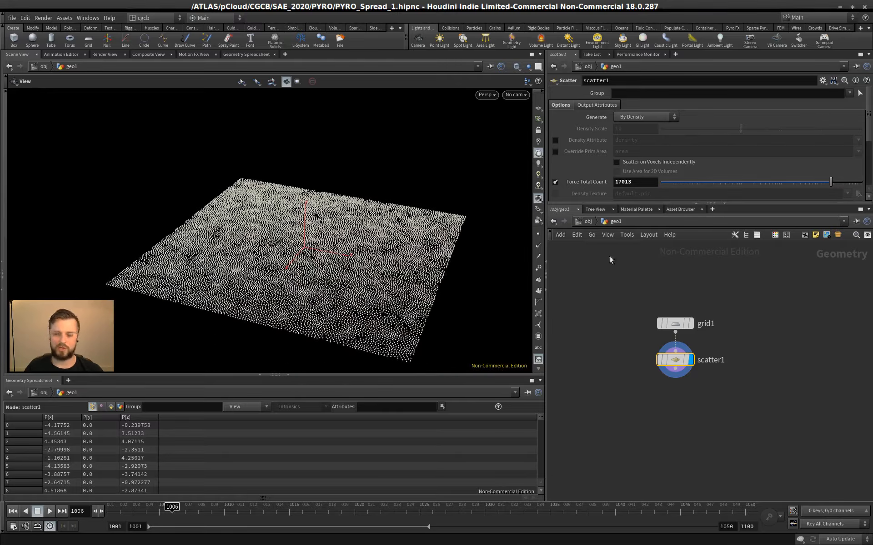
# Compare the grid1 surface with the scatter1 point distribution by alternating which node is displayed
pyautogui.click(692, 325)
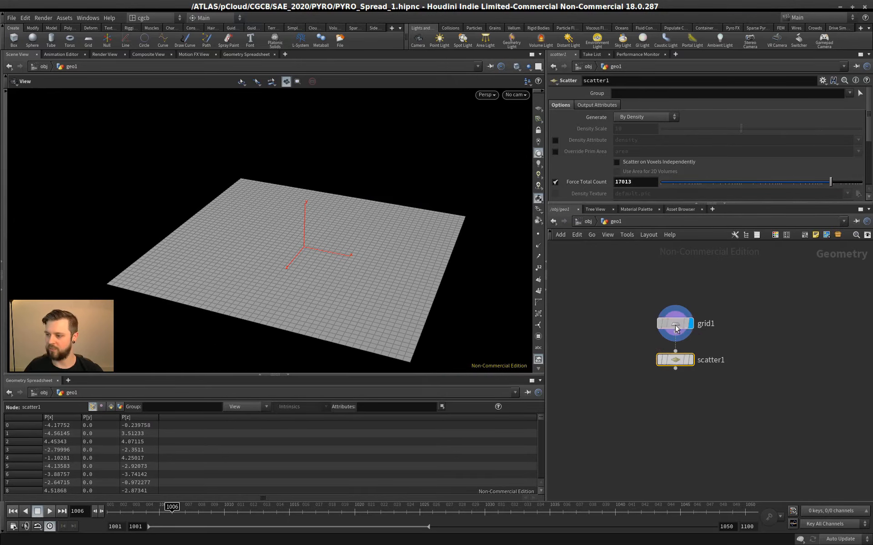
pyautogui.click(692, 361)
pyautogui.moveTo(295, 247)
pyautogui.mouseDown()
pyautogui.moveTo(289, 253)
pyautogui.moveTo(298, 251)
pyautogui.mouseUp()
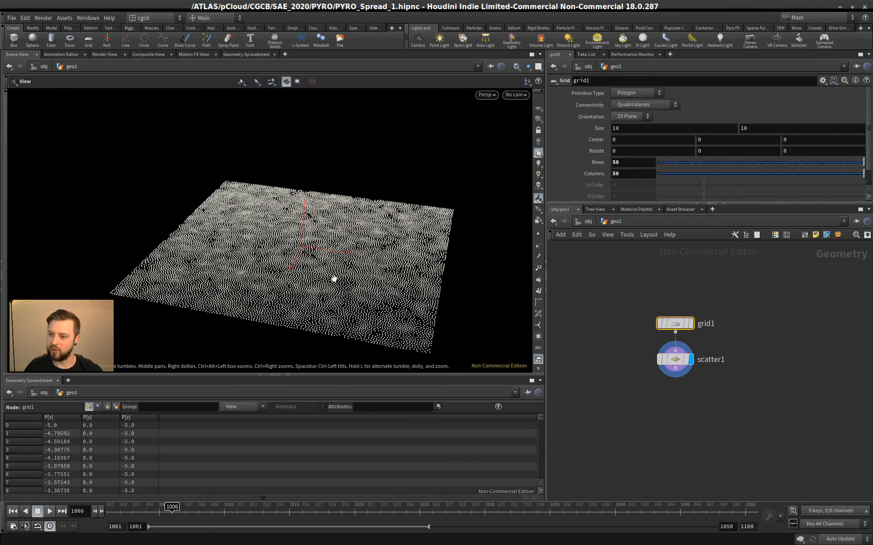
pyautogui.moveTo(334, 279); pyautogui.dragTo(328, 278)
pyautogui.moveTo(690, 296); pyautogui.dragTo(655, 269, button='middle')
pyautogui.moveTo(642, 328); pyautogui.dragTo(644, 336)
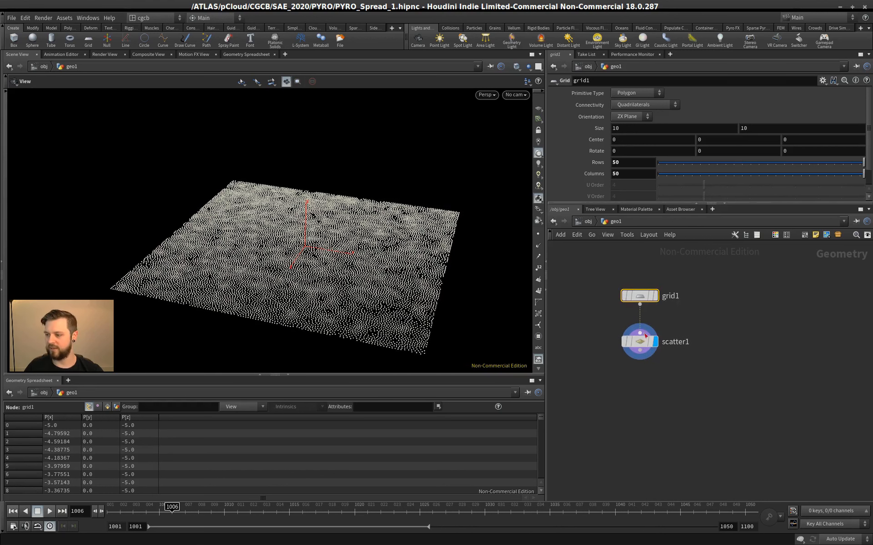
# Display grid1 again and delete the scatter1 node
pyautogui.click(655, 296)
pyautogui.moveTo(290, 282); pyautogui.dragTo(380, 271)
pyautogui.click(641, 341)
pyautogui.moveTo(644, 298)
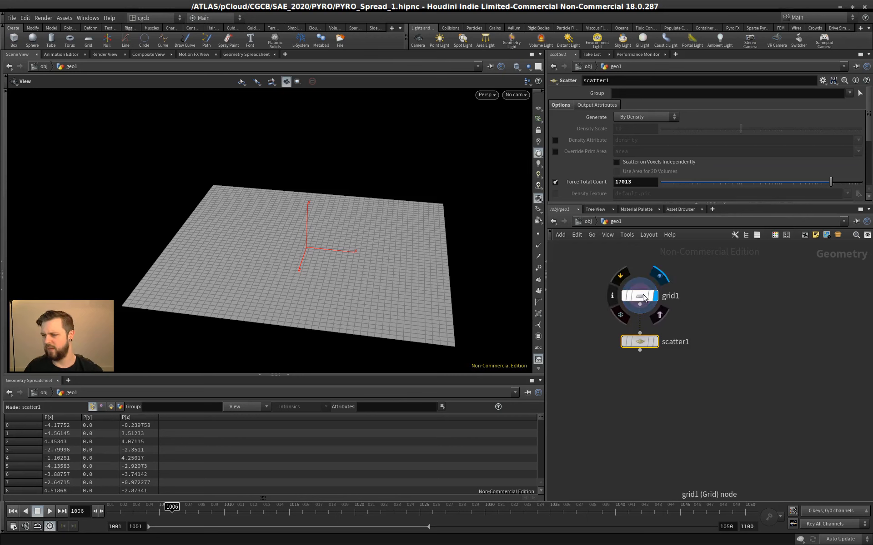
pyautogui.press('Delete')
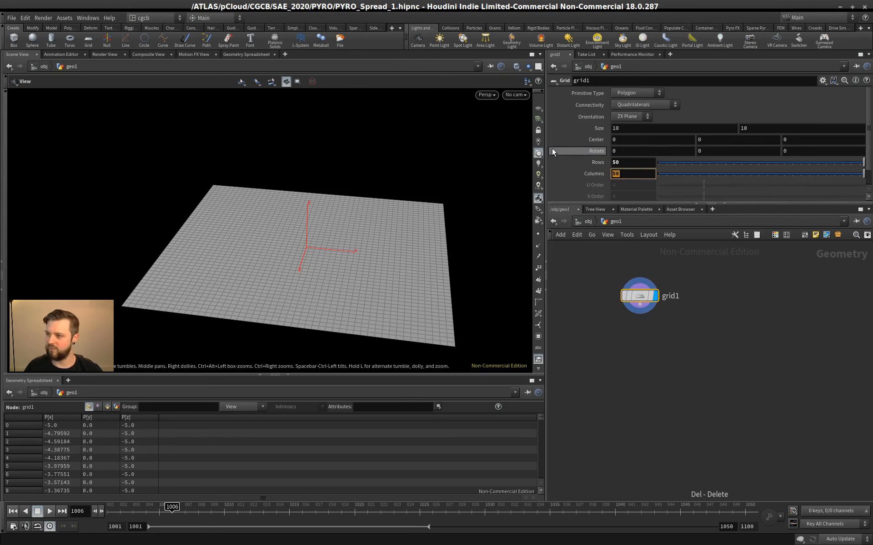
# Set both the columns and rows of grid1 to 100
pyautogui.write('100')
pyautogui.hotkey('shift', 'Tab')
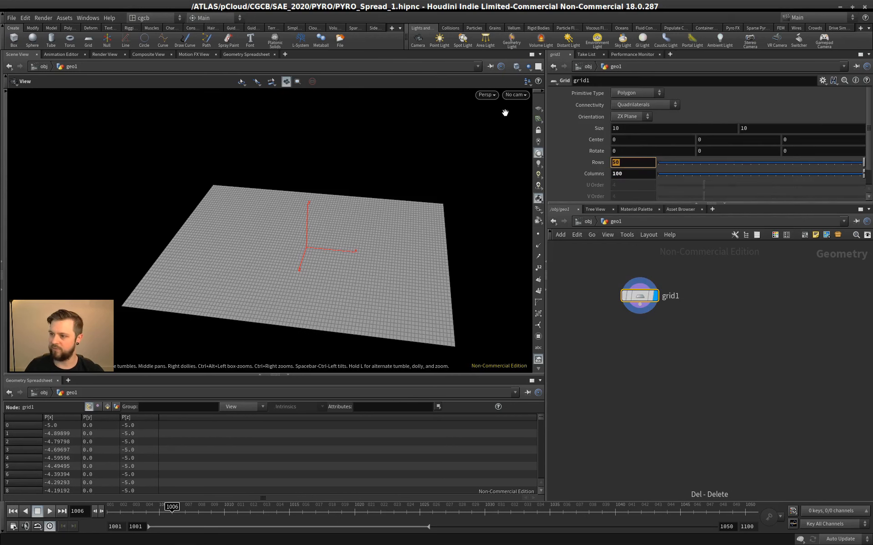
pyautogui.write('100')
pyautogui.press('Return')
pyautogui.moveTo(423, 280)
pyautogui.mouseDown()
pyautogui.moveTo(329, 281)
pyautogui.moveTo(427, 273)
pyautogui.mouseUp()
# Add a Pyro Source Spread node below grid1 and make it the displayed node
pyautogui.moveTo(639, 297); pyautogui.dragTo(678, 317)
pyautogui.scroll(-1, 678, 274)
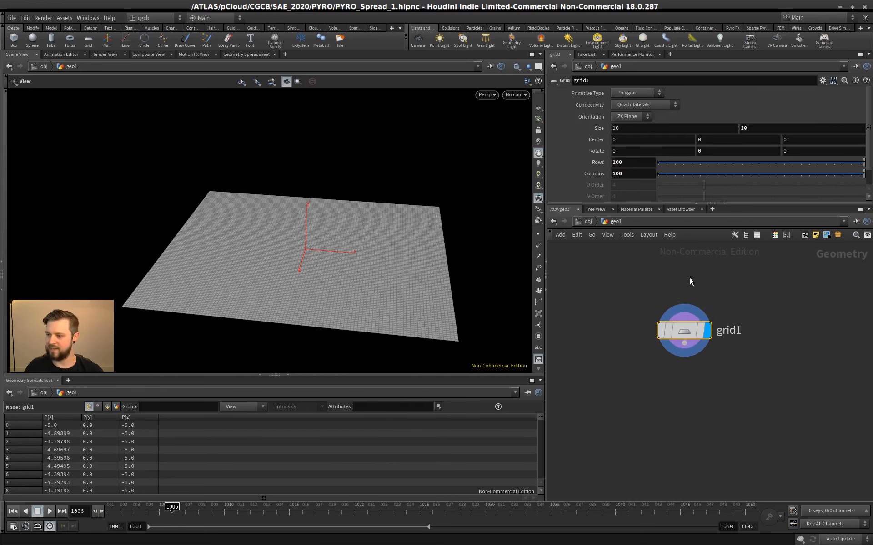
pyautogui.scroll(2, 686, 275)
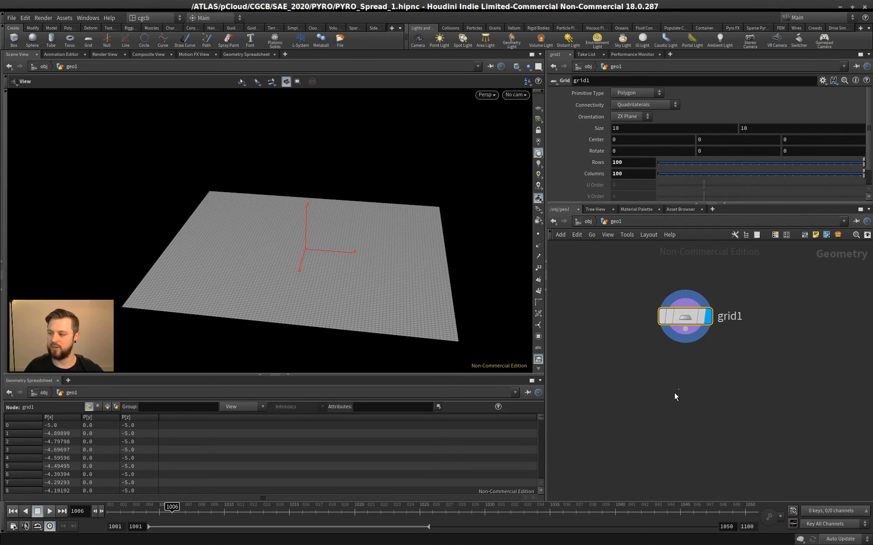
pyautogui.press('Tab')
pyautogui.write('pyro sp')
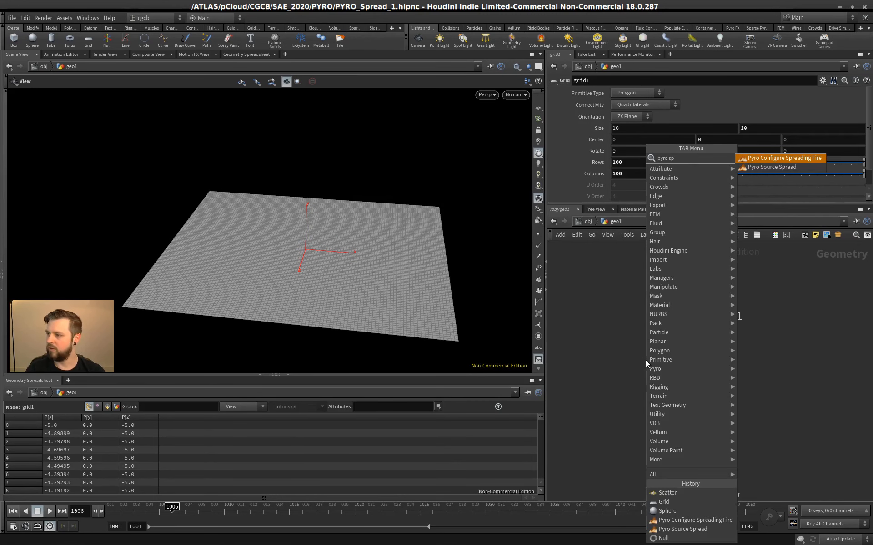
pyautogui.press('Down')
pyautogui.press('Return')
pyautogui.click(691, 404)
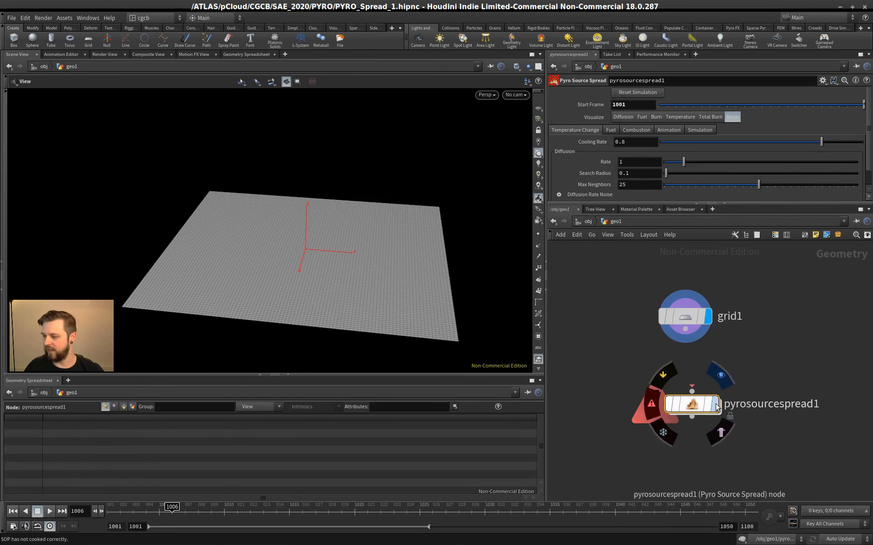
pyautogui.click(716, 405)
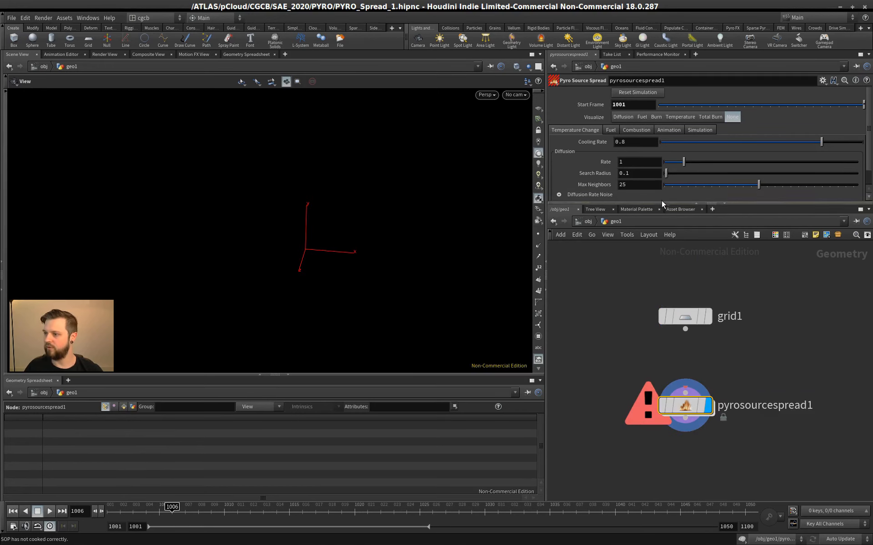
# Enlarge the parameter area and look through the pyrosourcespread1 settings for temperature change, fuel, combustion, animation and simulation
pyautogui.moveTo(661, 203); pyautogui.dragTo(662, 269)
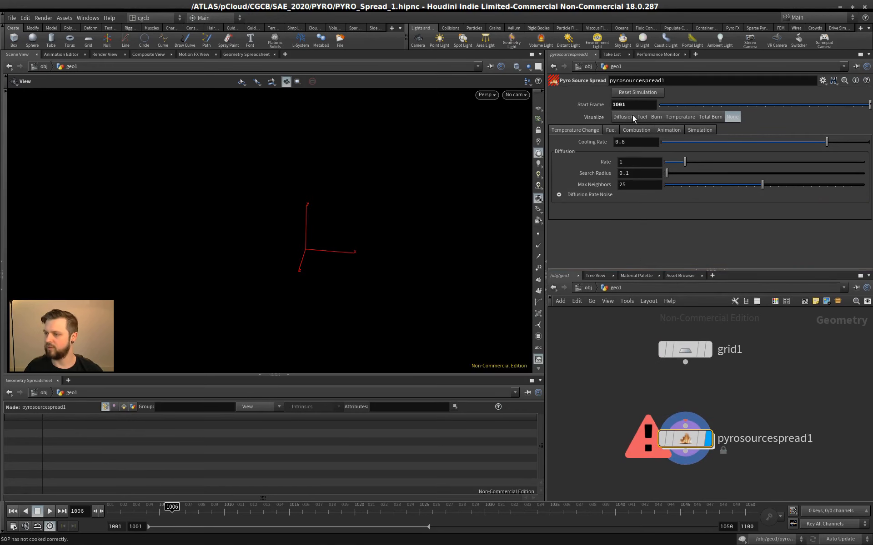
pyautogui.click(611, 130)
pyautogui.click(674, 130)
pyautogui.click(610, 130)
pyautogui.click(600, 129)
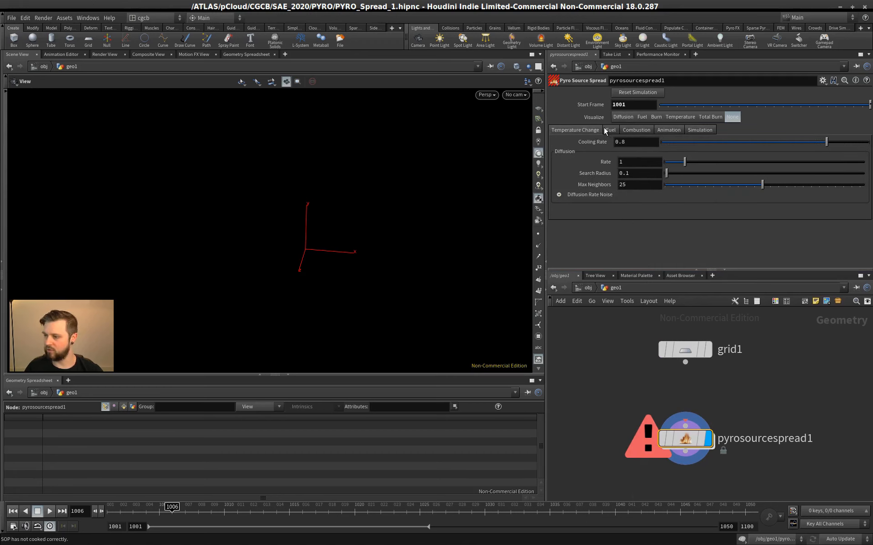
pyautogui.click(610, 130)
pyautogui.click(635, 130)
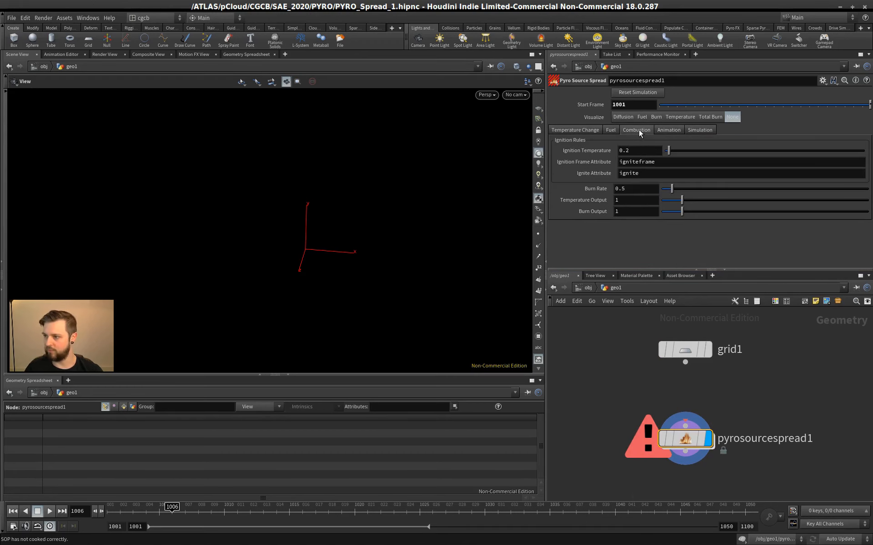
pyautogui.click(665, 129)
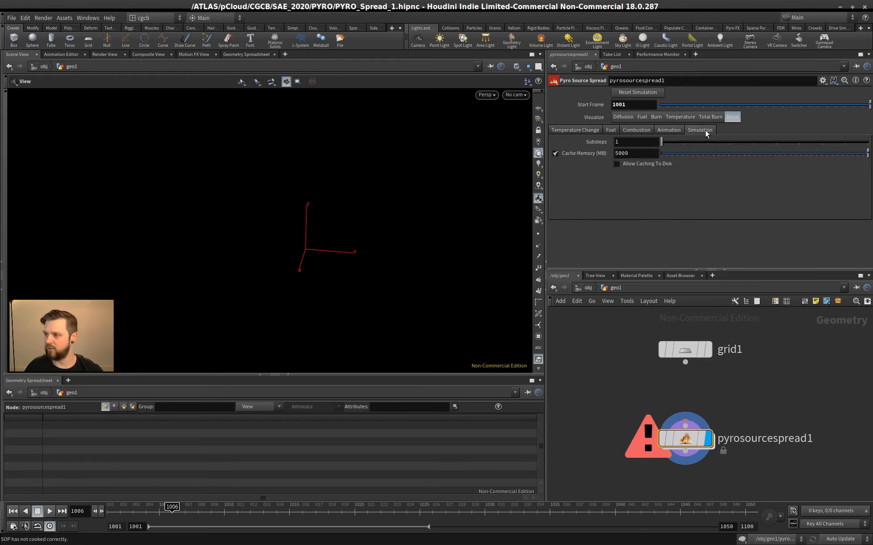
pyautogui.click(610, 130)
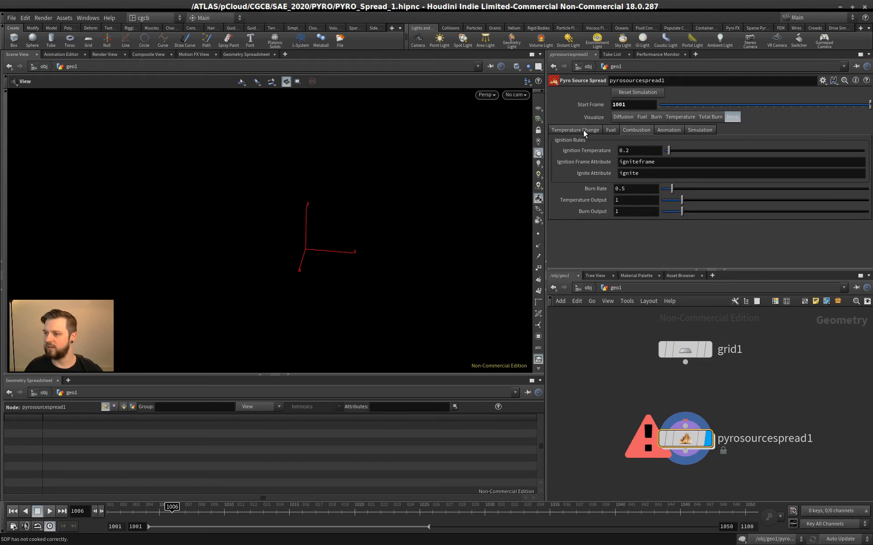
pyautogui.click(583, 130)
# Visualize Temperature on pyrosourcespread1 and connect the output of grid1 to its input
pyautogui.click(680, 117)
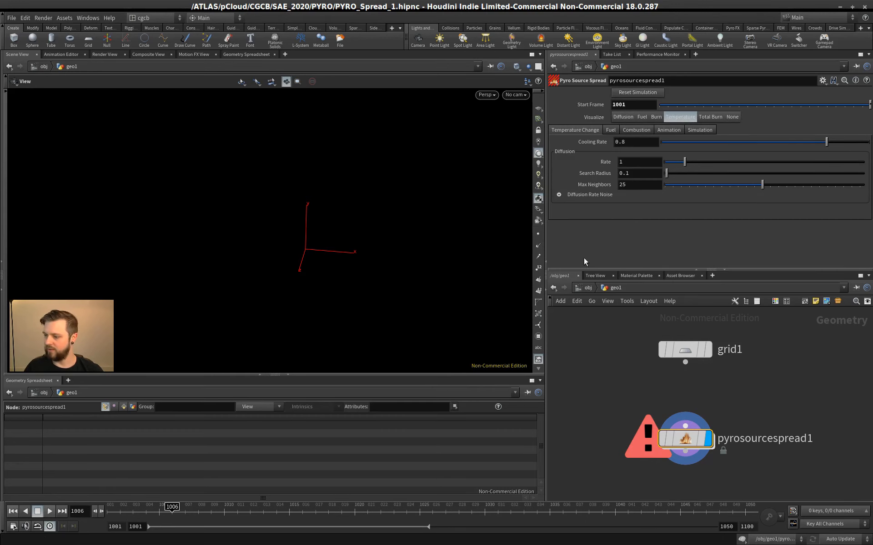
pyautogui.hotkey('ctrl', 'z')
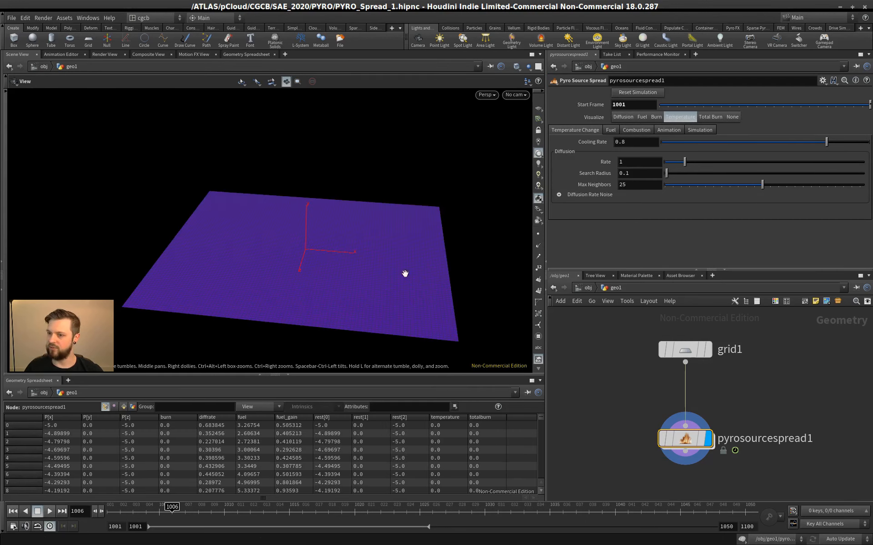
pyautogui.scroll(-1, 579, 354)
pyautogui.moveTo(607, 356); pyautogui.dragTo(624, 364, button='middle')
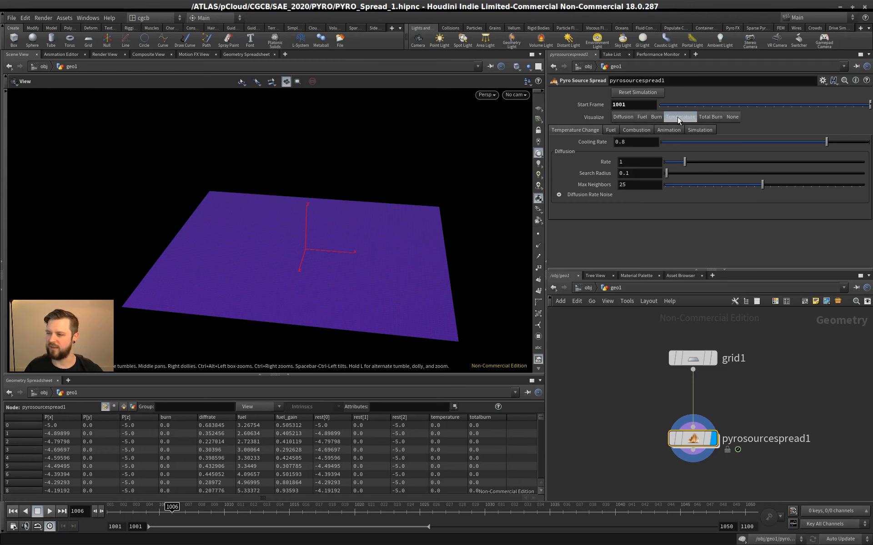
# Show the fuel settings of pyrosourcespread1 and switch its visualization to Fuel
pyautogui.click(612, 130)
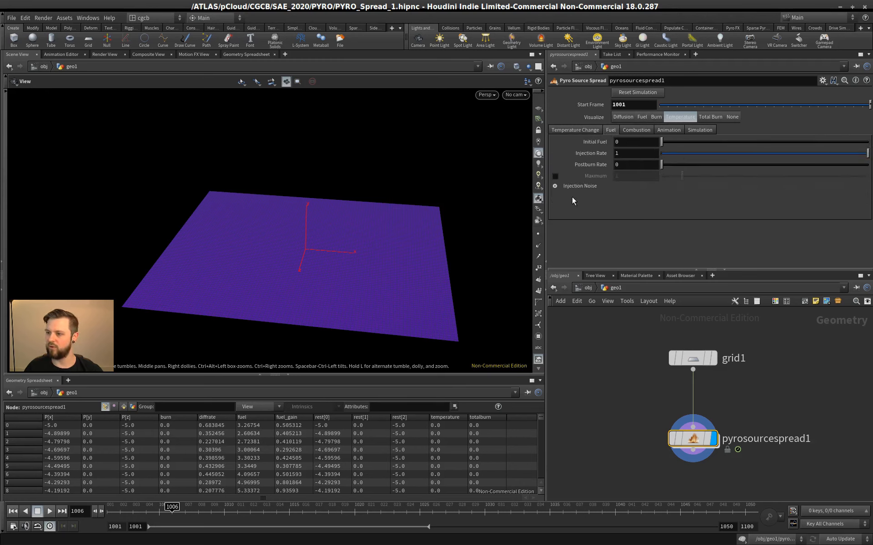
pyautogui.click(642, 117)
pyautogui.moveTo(386, 224); pyautogui.dragTo(335, 259)
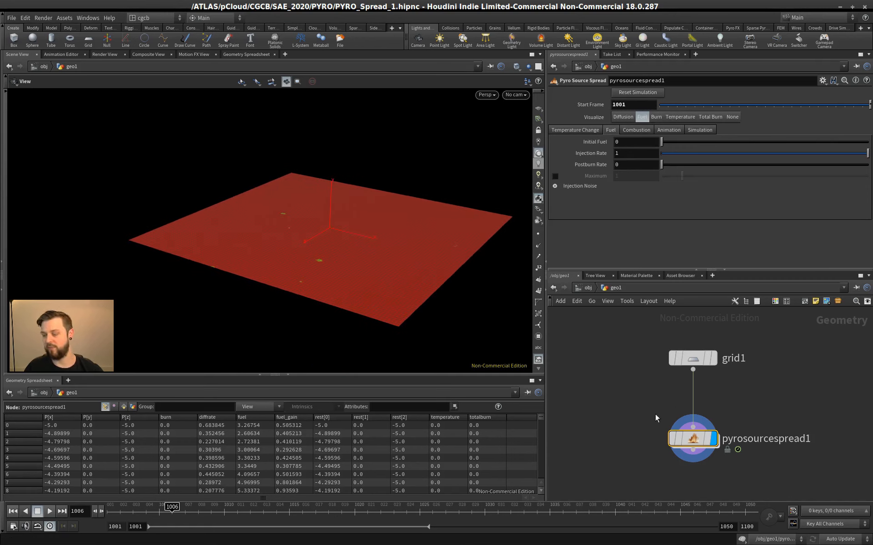
pyautogui.moveTo(691, 439); pyautogui.dragTo(693, 448)
pyautogui.moveTo(721, 412); pyautogui.dragTo(727, 386, button='middle')
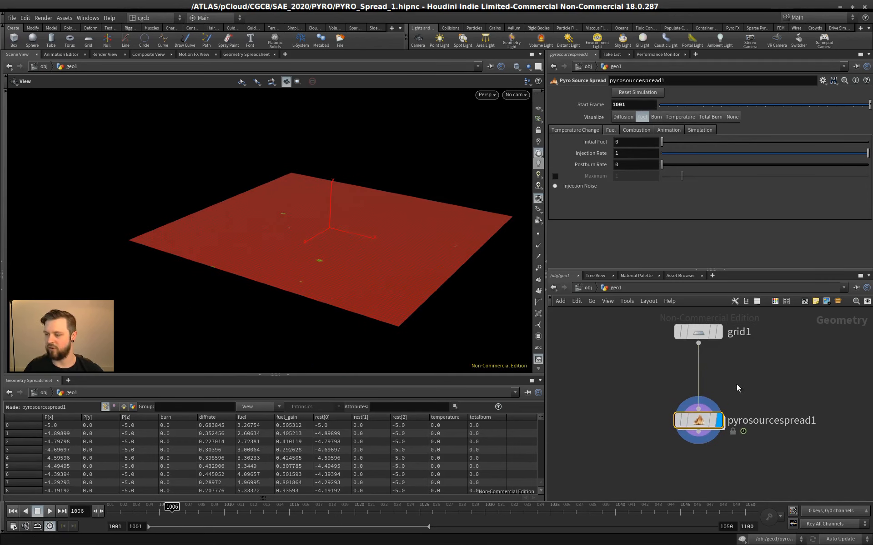
pyautogui.moveTo(694, 421)
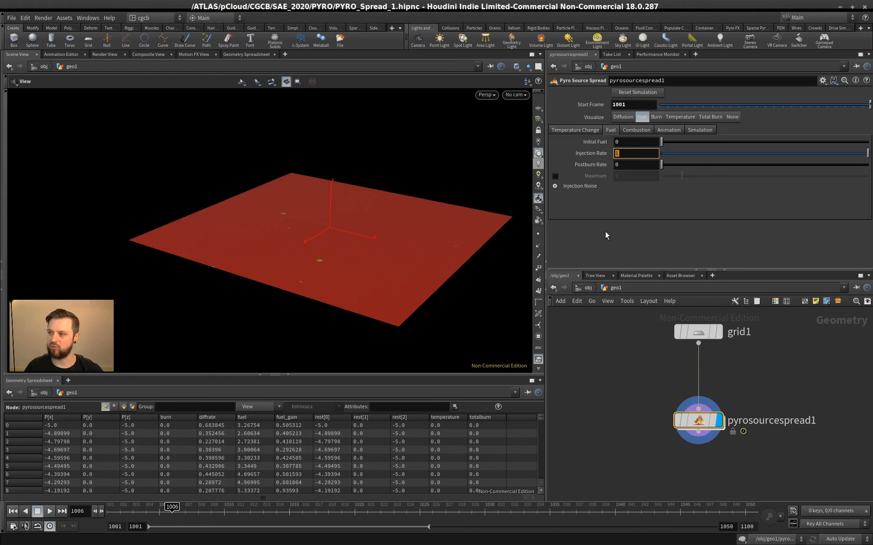
# Return the timeline to frame 1001 and view the initial fuel distribution across the grid
pyautogui.moveTo(356, 240); pyautogui.dragTo(359, 245)
pyautogui.scroll(3, 359, 245)
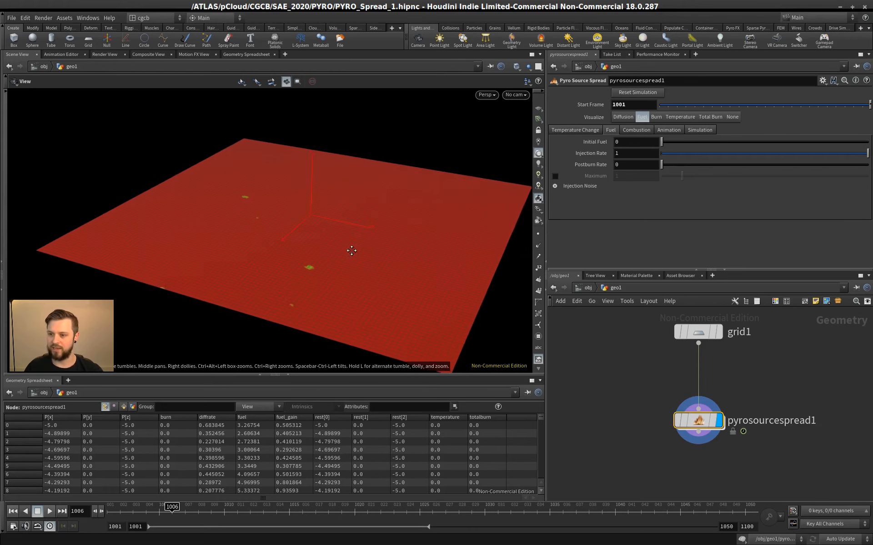
pyautogui.click(13, 511)
pyautogui.scroll(-2, 169, 246)
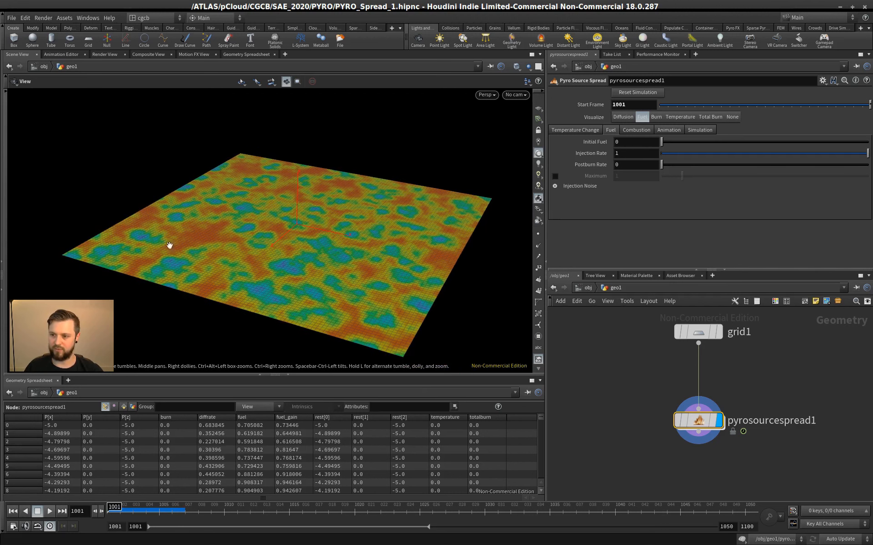
pyautogui.moveTo(235, 245); pyautogui.dragTo(277, 244)
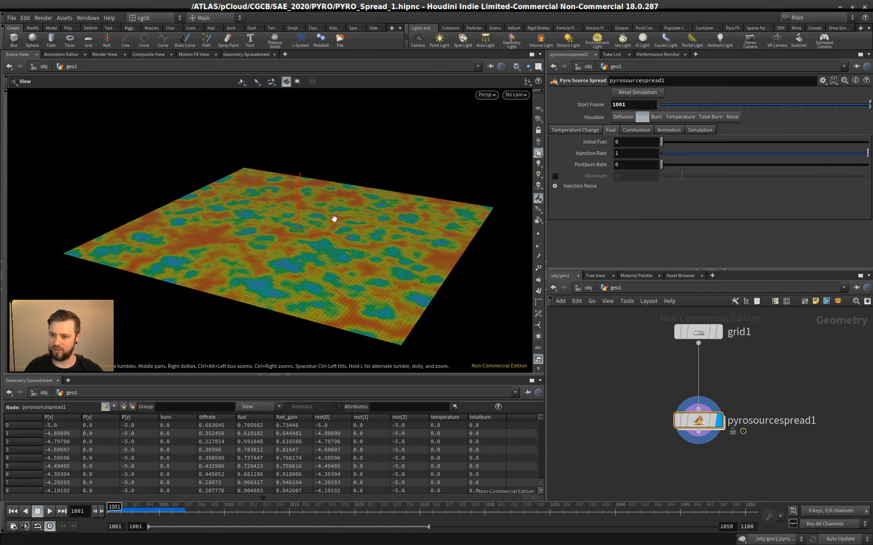
# Play the simulation to watch fuel build up across the grid, stop it and return to frame 1001
pyautogui.moveTo(699, 420); pyautogui.dragTo(699, 429)
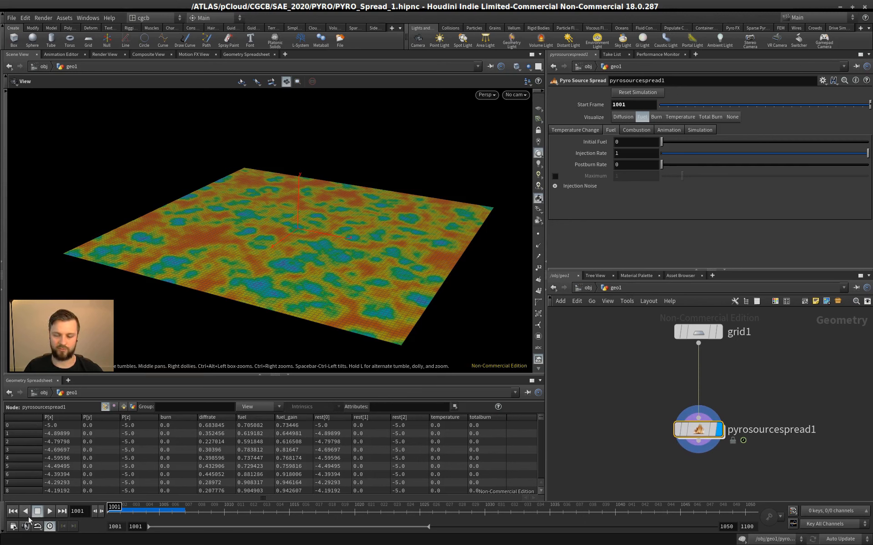
pyautogui.press('Up')
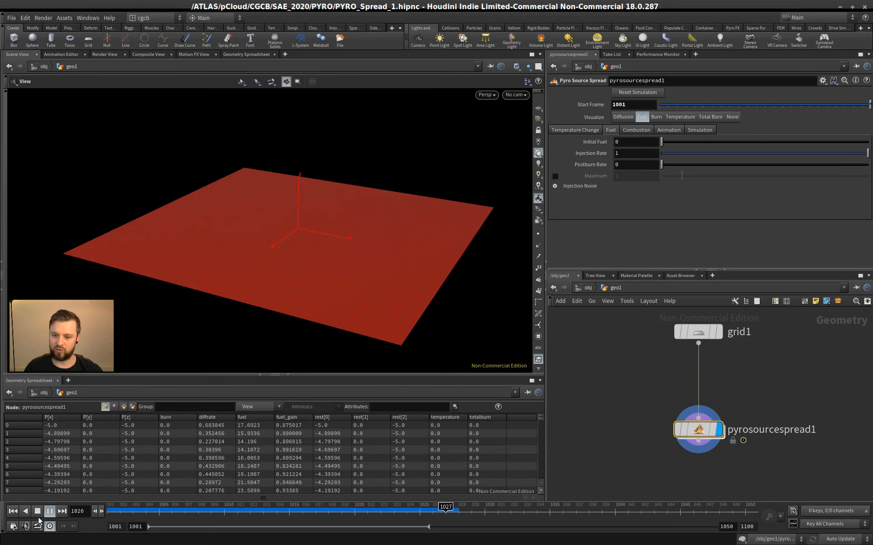
pyautogui.click(37, 512)
pyautogui.click(12, 512)
pyautogui.moveTo(121, 509)
pyautogui.mouseDown()
pyautogui.moveTo(139, 508)
pyautogui.moveTo(114, 509)
pyautogui.mouseUp()
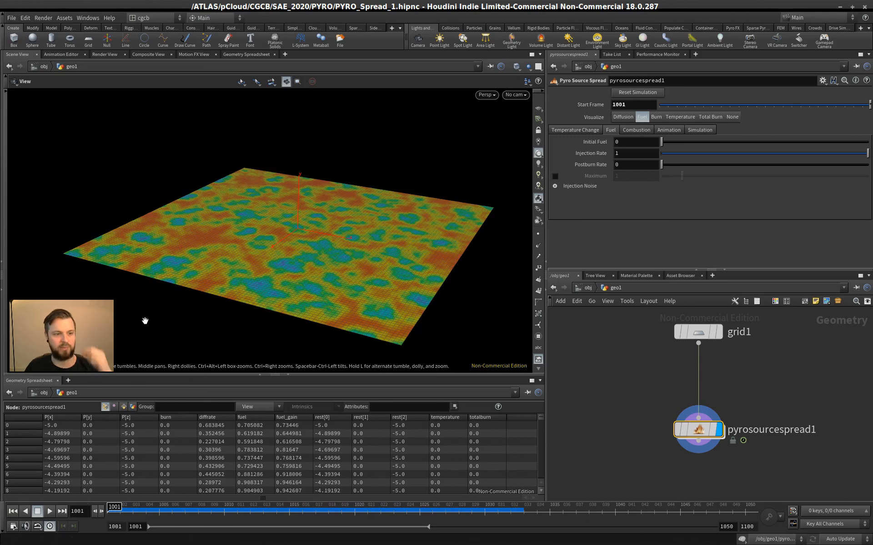
pyautogui.moveTo(700, 430); pyautogui.dragTo(700, 433)
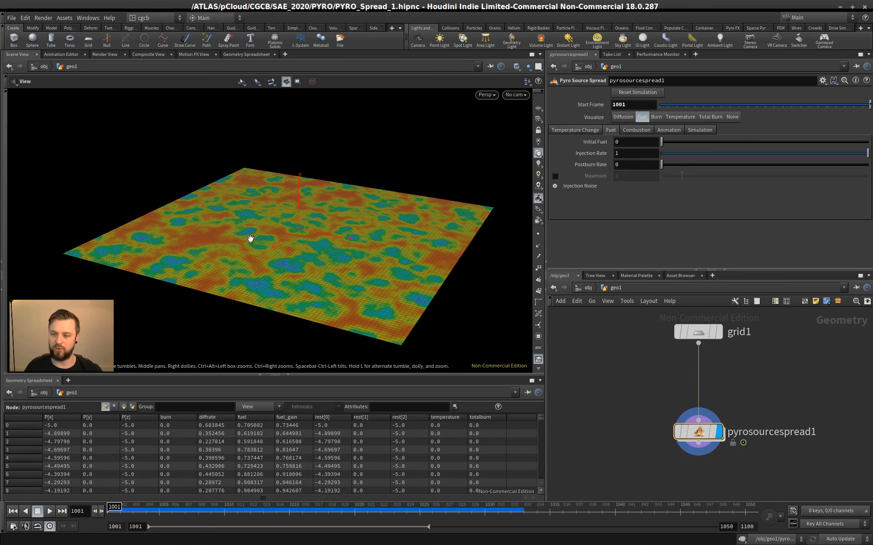
pyautogui.moveTo(250, 239); pyautogui.dragTo(260, 251)
pyautogui.moveTo(120, 508)
pyautogui.mouseDown()
pyautogui.moveTo(181, 508)
pyautogui.moveTo(109, 501)
pyautogui.mouseUp()
pyautogui.moveTo(751, 342); pyautogui.dragTo(748, 369, button='middle')
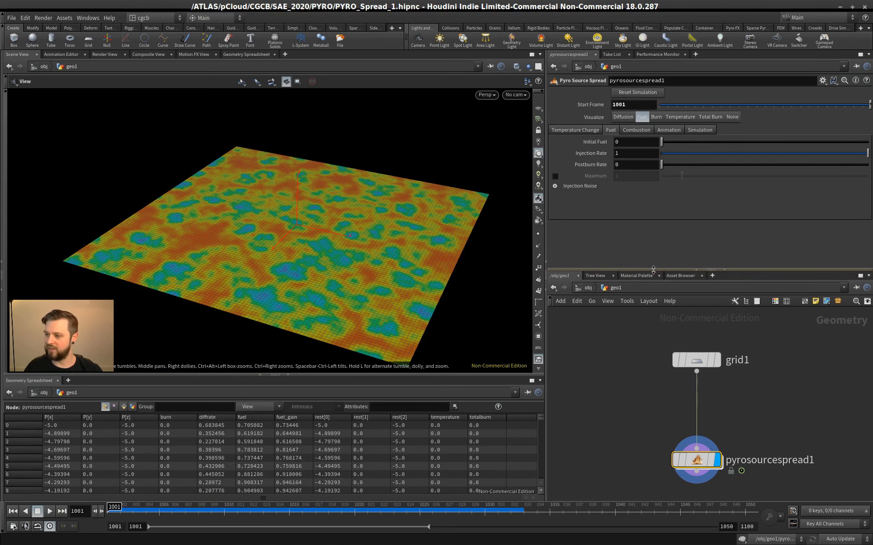
# Switch the visualization of pyrosourcespread1 to Temperature and view the grid from several angles
pyautogui.moveTo(653, 270); pyautogui.dragTo(653, 210)
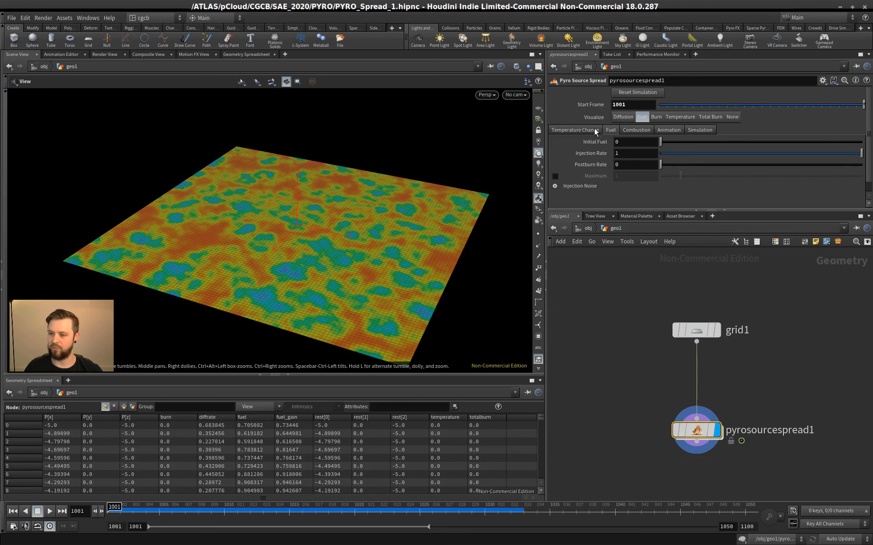
pyautogui.moveTo(320, 211); pyautogui.dragTo(330, 246)
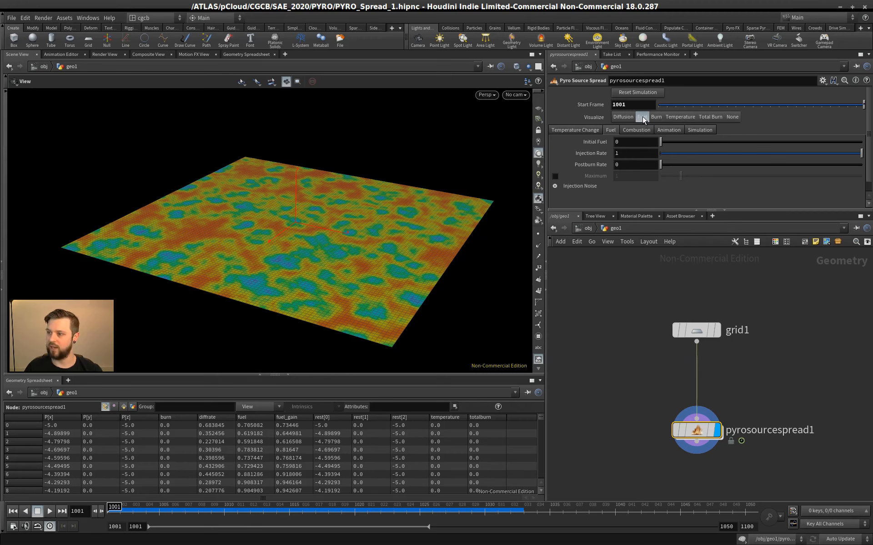
pyautogui.click(682, 117)
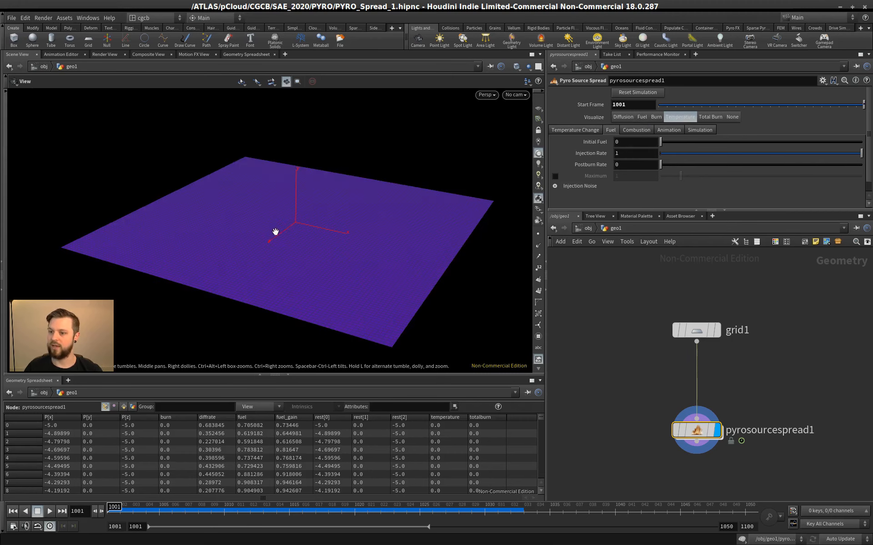
pyautogui.moveTo(277, 230); pyautogui.dragTo(339, 192)
pyautogui.moveTo(313, 255); pyautogui.dragTo(310, 221)
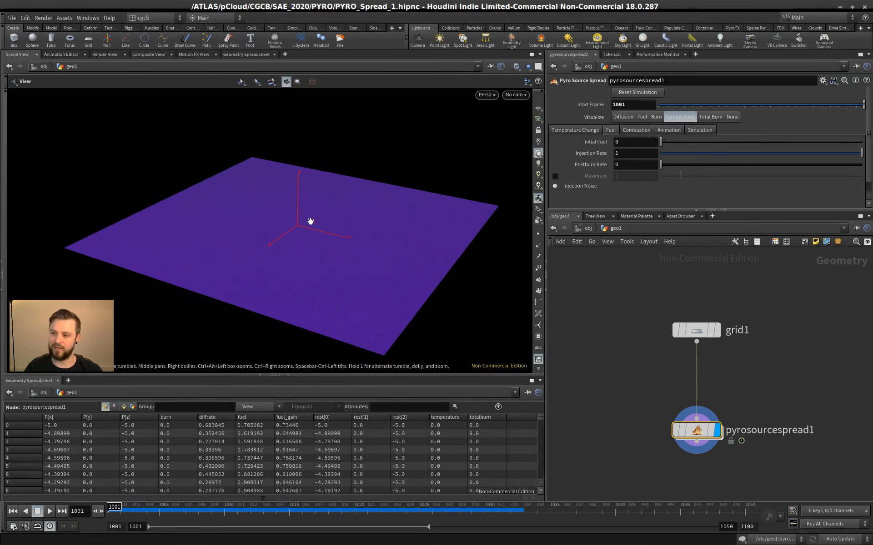
# Hide the origin gnomon in the viewport's guide display options and close the options
pyautogui.press('d')
pyautogui.click(235, 103)
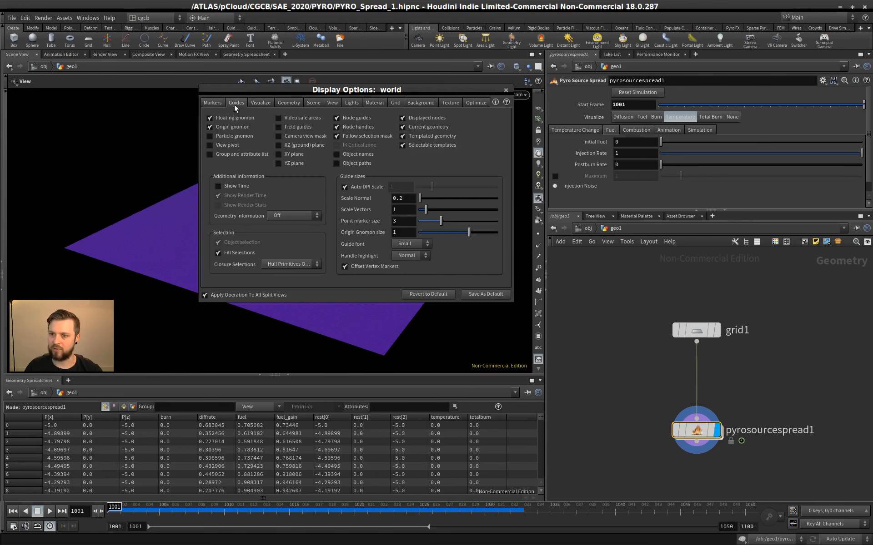
pyautogui.click(506, 89)
pyautogui.moveTo(332, 224); pyautogui.dragTo(298, 233)
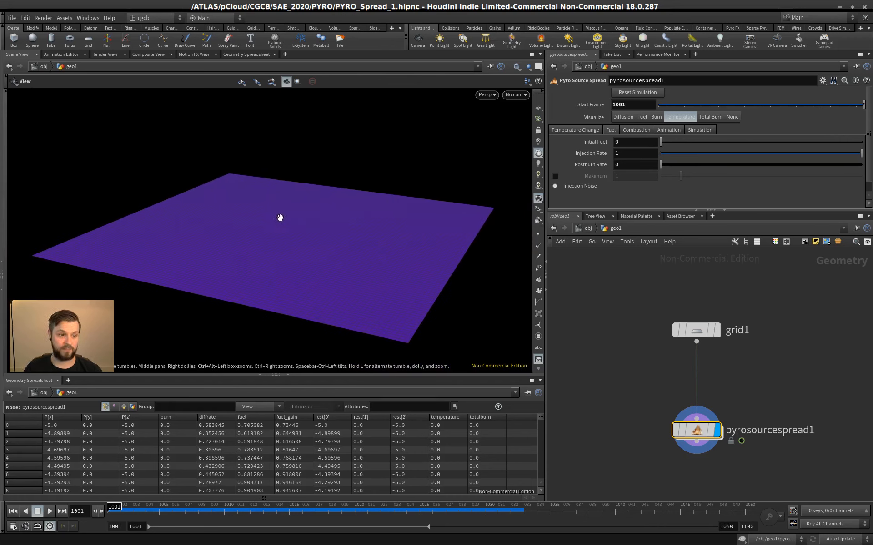
# Move grid1 farther above pyrosourcespread1 and show the temperature change settings of pyrosourcespread1
pyautogui.moveTo(688, 333); pyautogui.dragTo(684, 300)
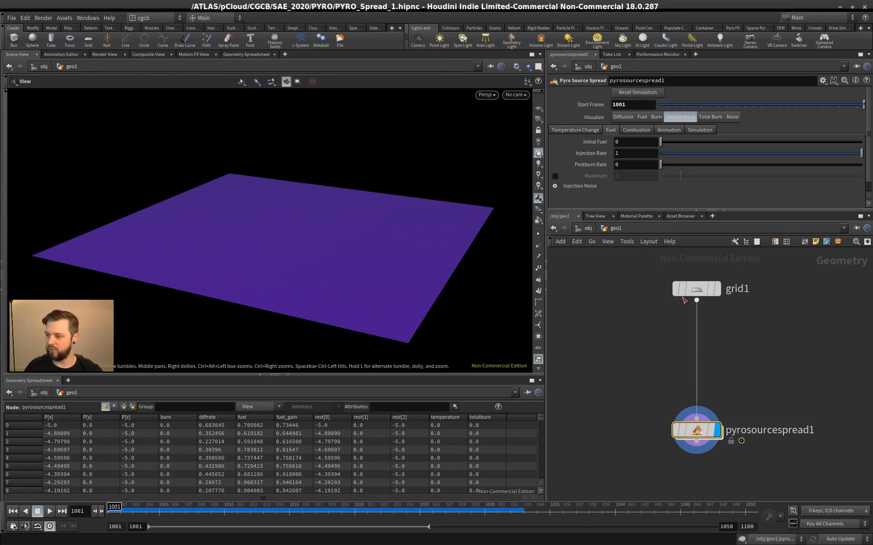
pyautogui.moveTo(650, 324); pyautogui.dragTo(626, 348, button='middle')
pyautogui.scroll(-2, 596, 348)
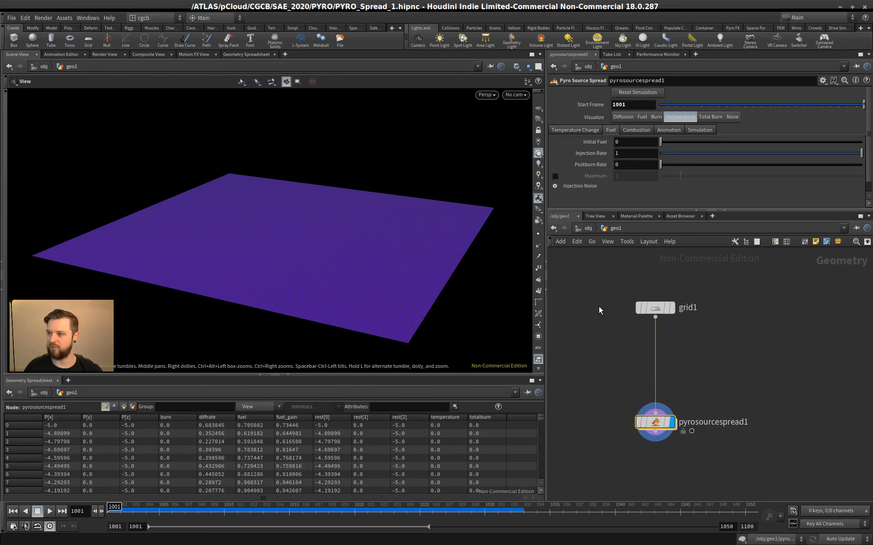
pyautogui.click(588, 131)
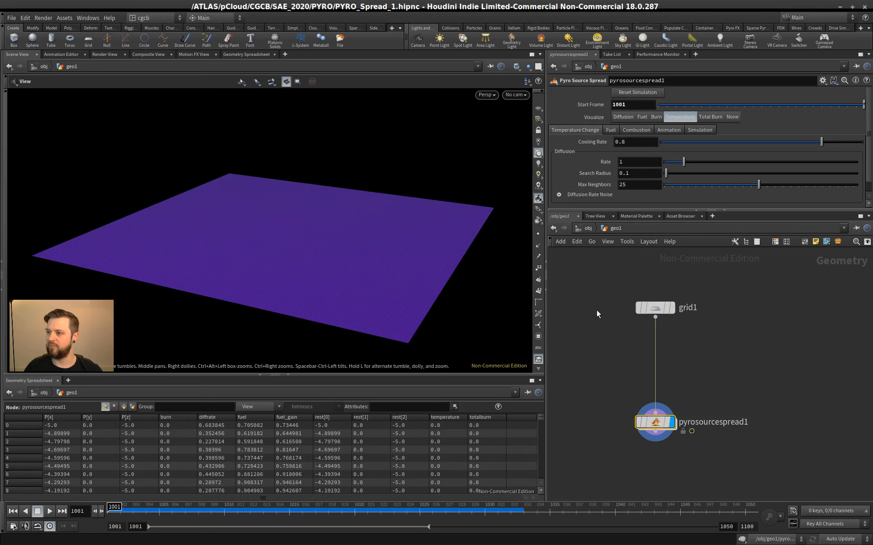
pyautogui.moveTo(597, 311); pyautogui.dragTo(612, 299, button='middle')
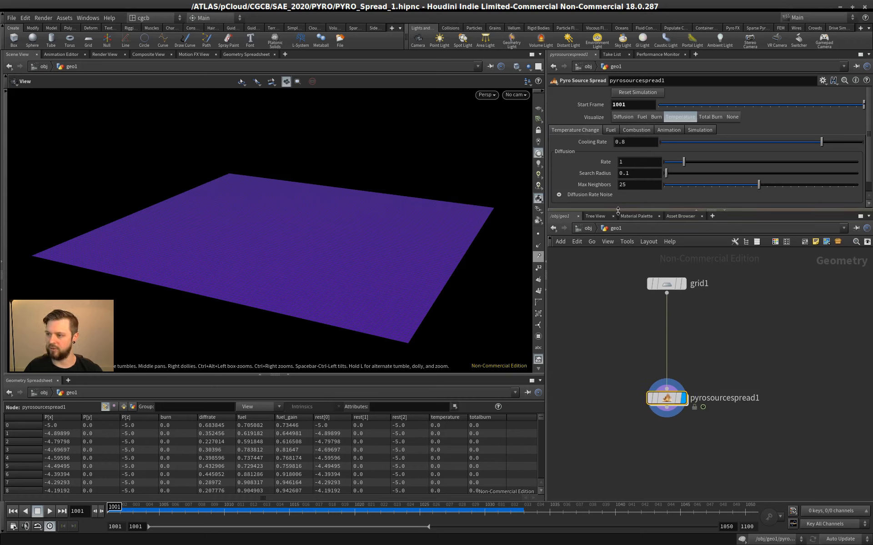
pyautogui.moveTo(617, 211); pyautogui.dragTo(595, 223)
# Insert an Attribute Paint node between grid1 and pyrosourcespread1 and display its output
pyautogui.click(647, 323)
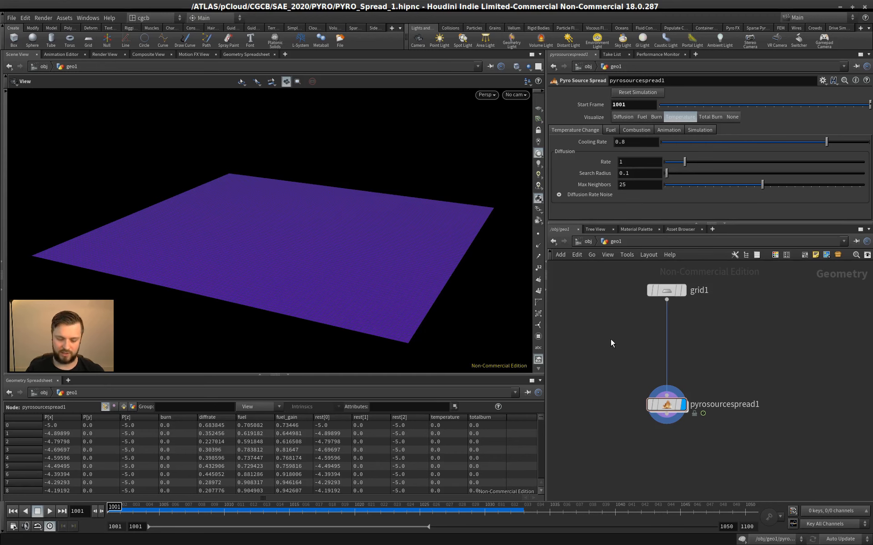
pyautogui.press('Tab')
pyautogui.write('attributp')
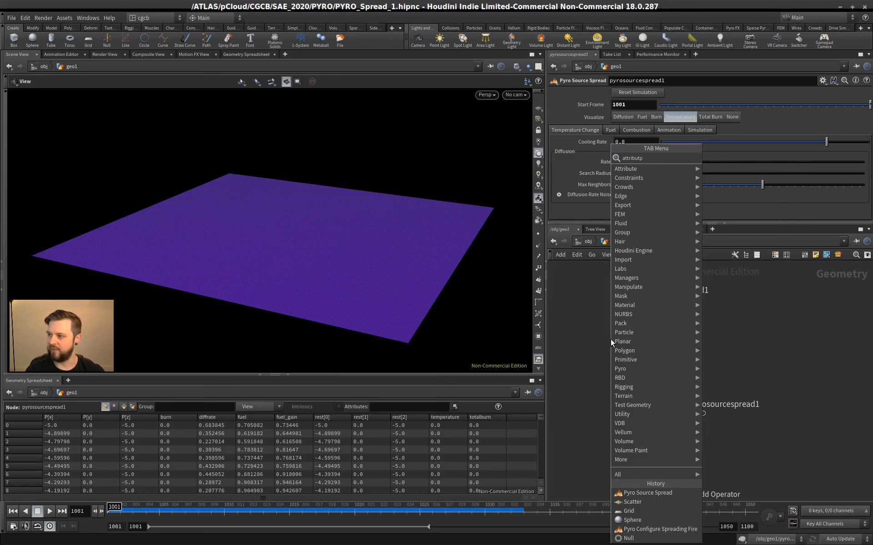
pyautogui.press('Return')
pyautogui.click(676, 332)
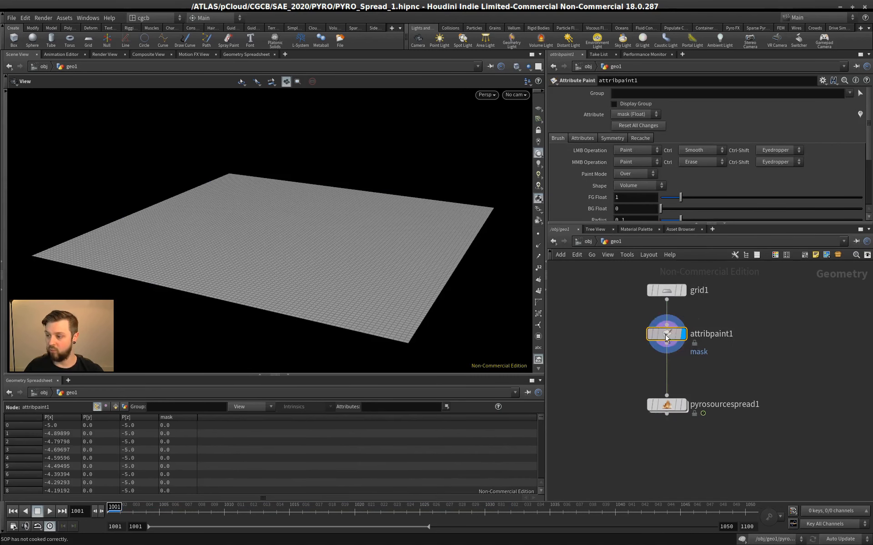
pyautogui.click(683, 334)
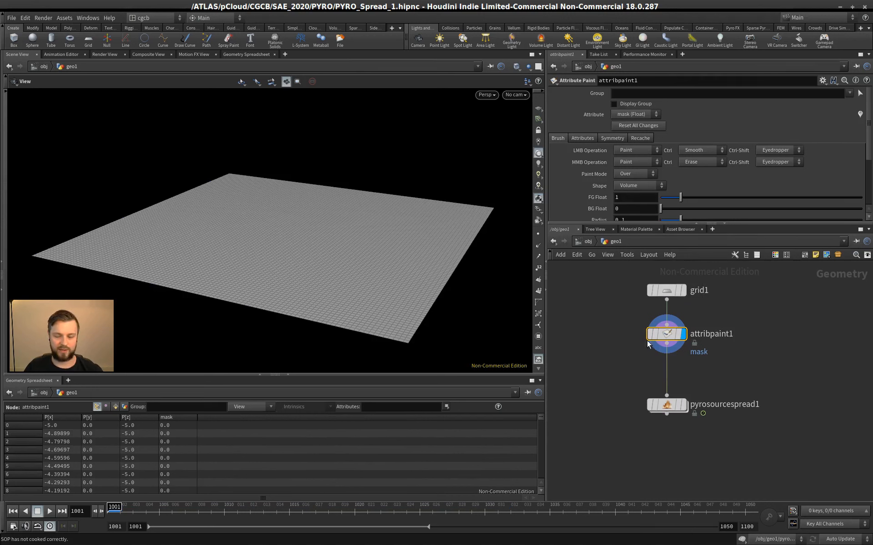
# Rename the painted attribute of attribpaint1 from mask to temperature
pyautogui.moveTo(357, 255); pyautogui.dragTo(308, 244)
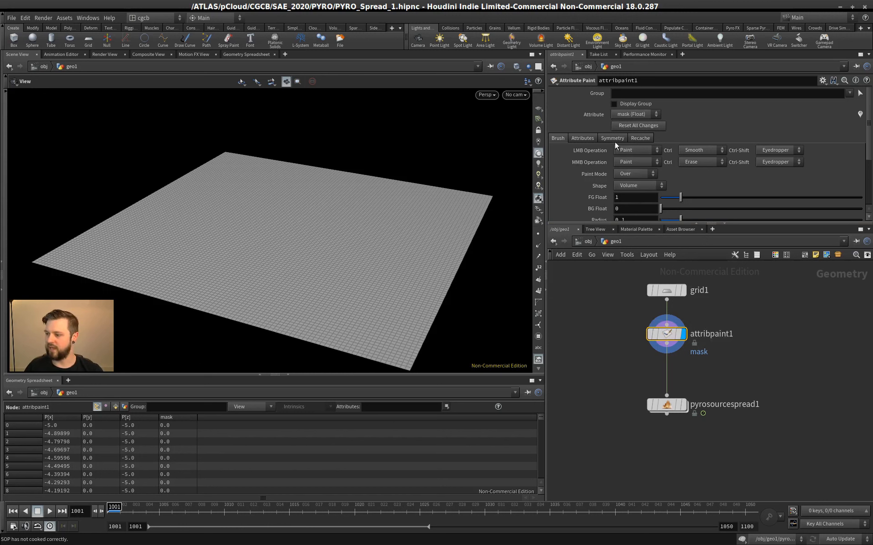
pyautogui.click(582, 138)
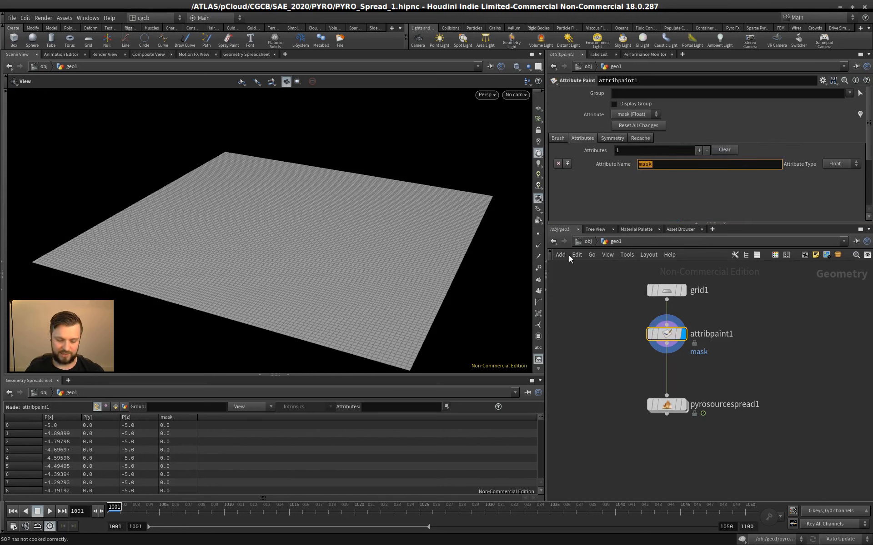
pyautogui.write('temperature')
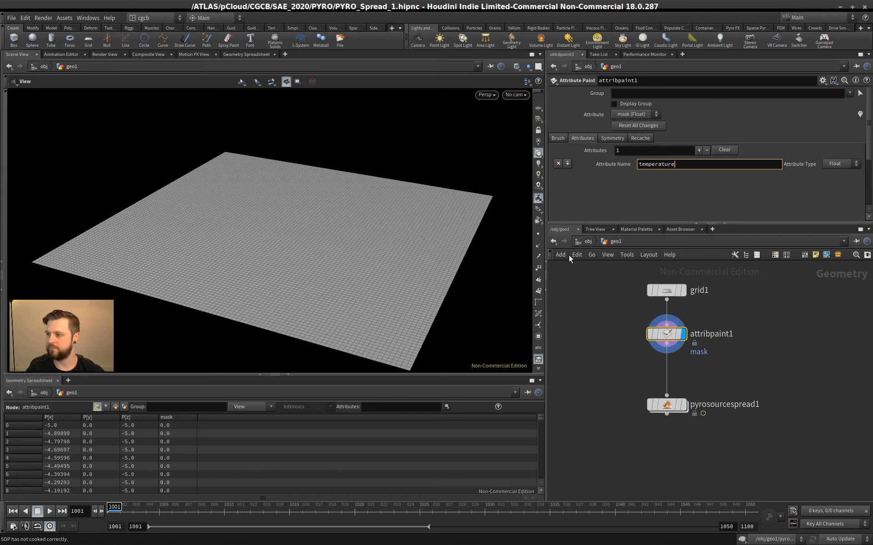
pyautogui.press('Return')
# Paint a round temperature spot at the centre of the grid and sort the geometry spreadsheet by temperature
pyautogui.moveTo(348, 241); pyautogui.dragTo(293, 239)
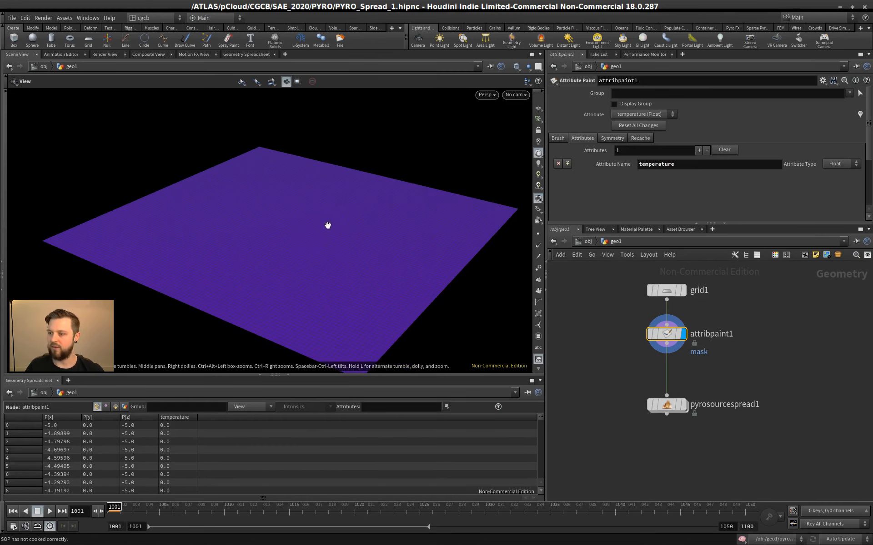
pyautogui.press('Return')
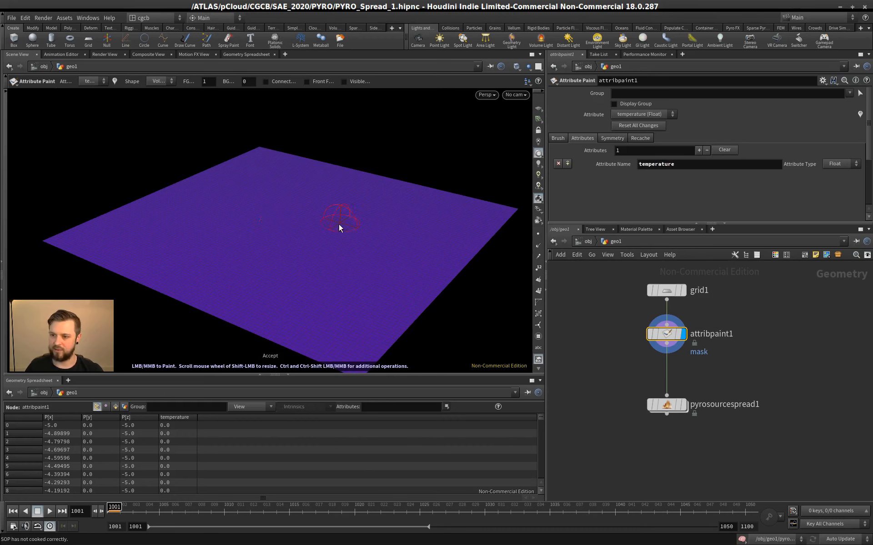
pyautogui.click(297, 225)
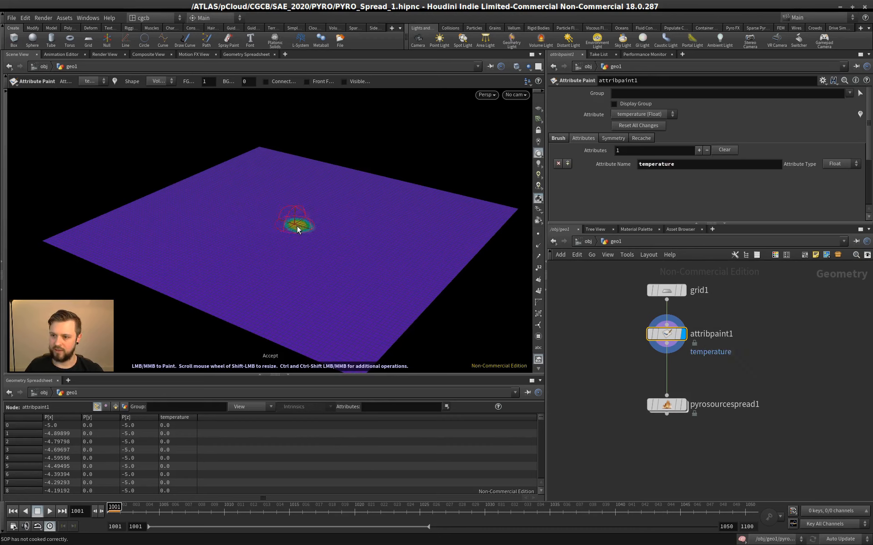
pyautogui.moveTo(296, 226); pyautogui.dragTo(286, 227)
pyautogui.click(176, 417)
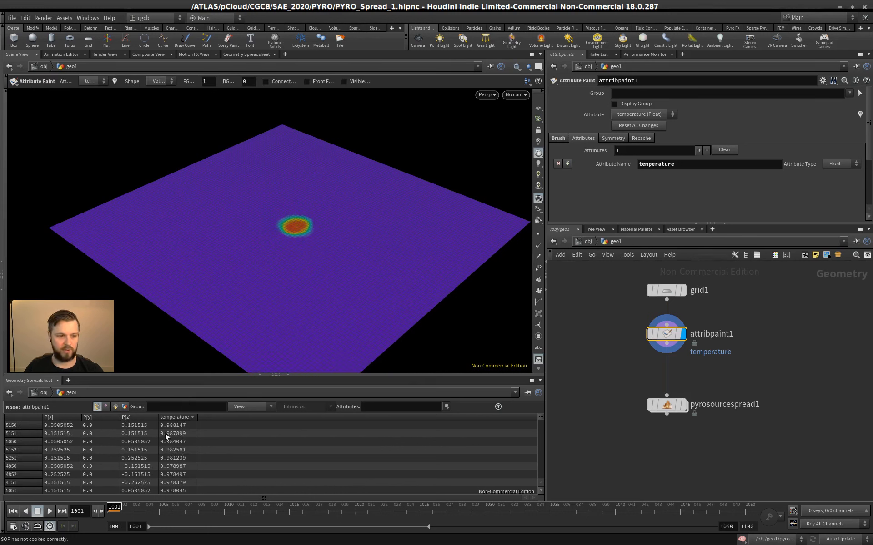
# Check the output of pyrosourcespread1, return to attribpaint1 and paint more temperature onto the central spot
pyautogui.moveTo(686, 411)
pyautogui.click(666, 407)
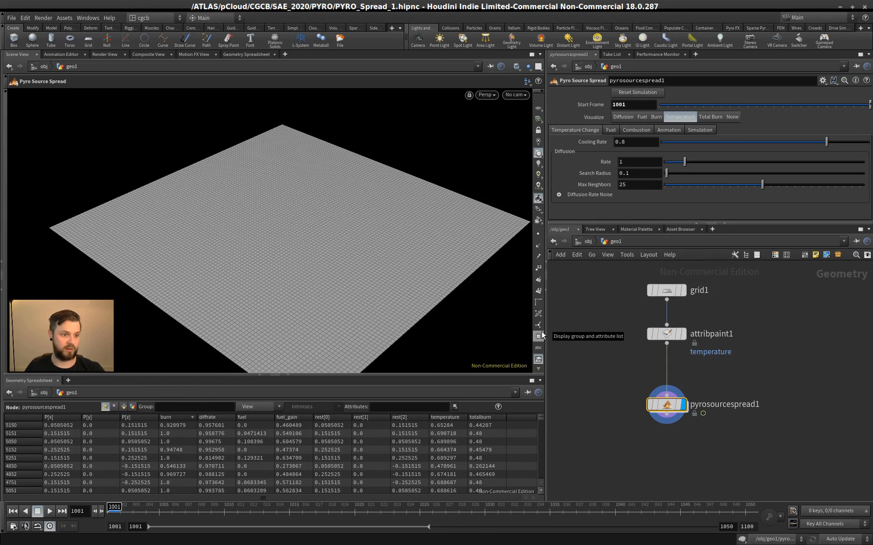
pyautogui.moveTo(393, 263); pyautogui.dragTo(426, 315)
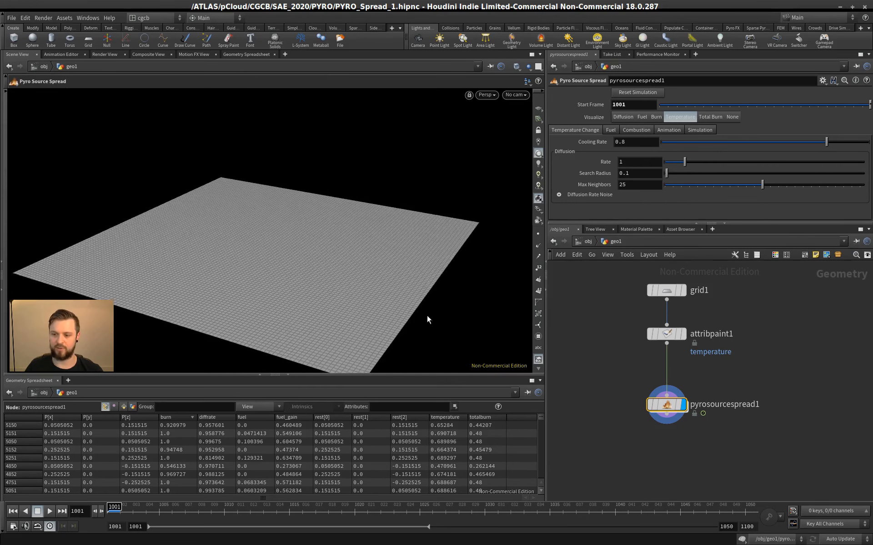
pyautogui.click(680, 334)
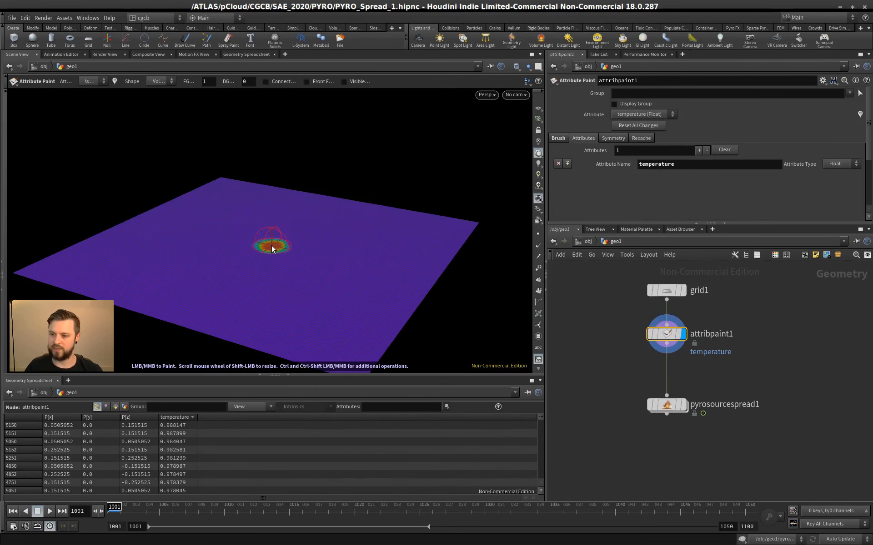
pyautogui.moveTo(322, 210)
pyautogui.keyDown('alt'); pyautogui.mouseDown()
pyautogui.moveTo(335, 228)
pyautogui.moveTo(277, 245)
pyautogui.moveTo(306, 238)
pyautogui.mouseUp(); pyautogui.keyUp('alt')
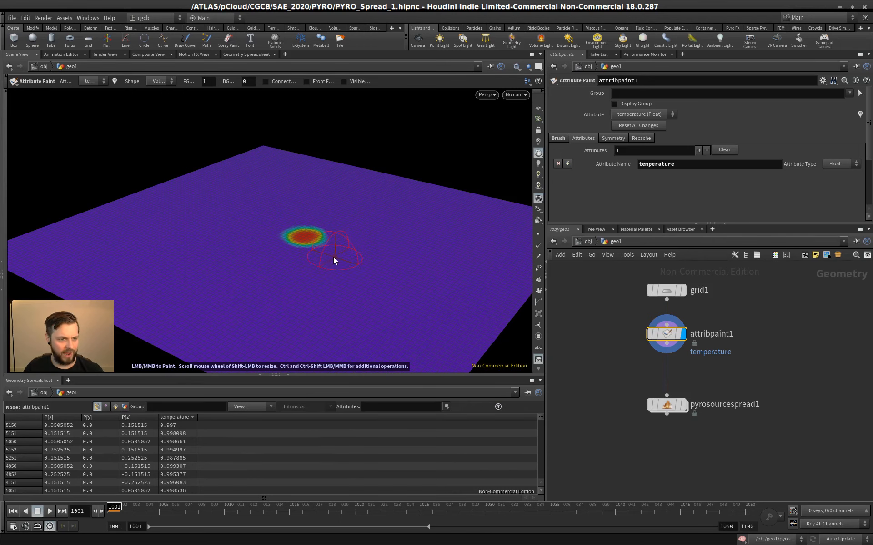
# Display and select pyrosourcespread1, compare its Fuel visualization and leave it set to Temperature
pyautogui.click(683, 405)
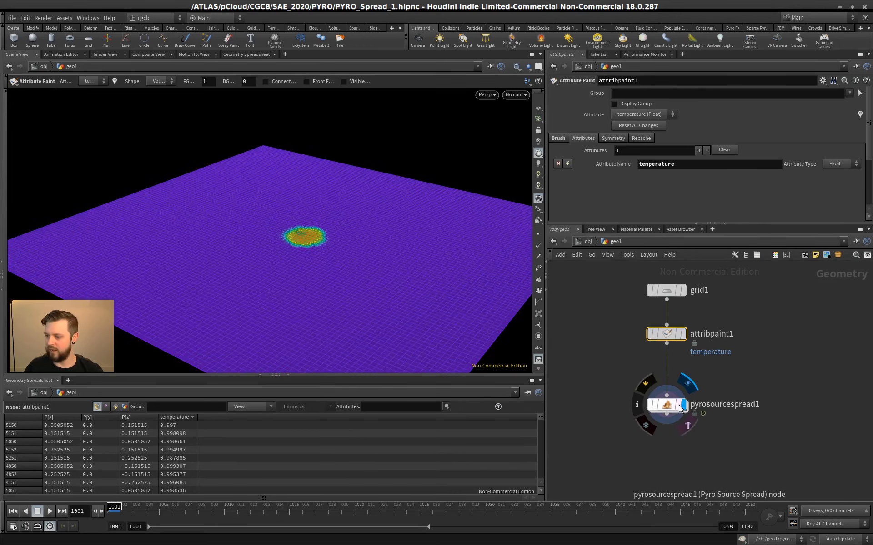
pyautogui.click(681, 408)
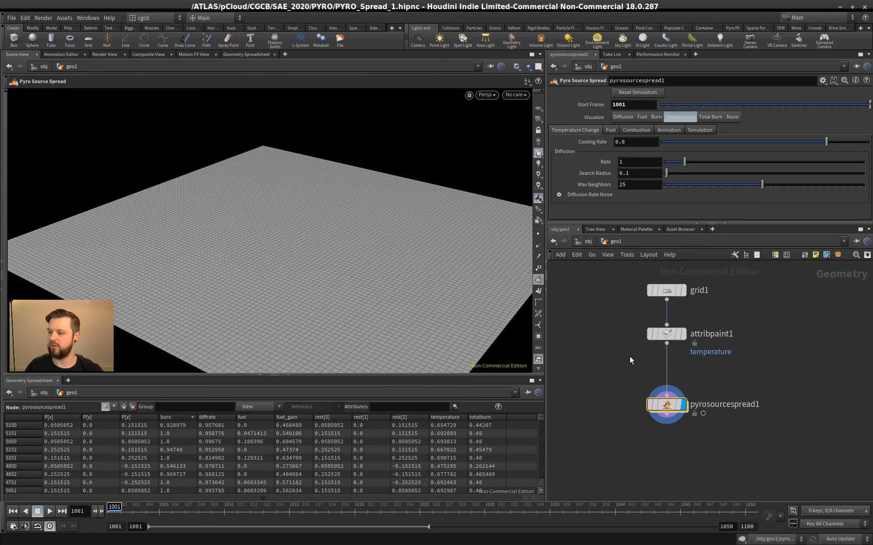
pyautogui.click(678, 117)
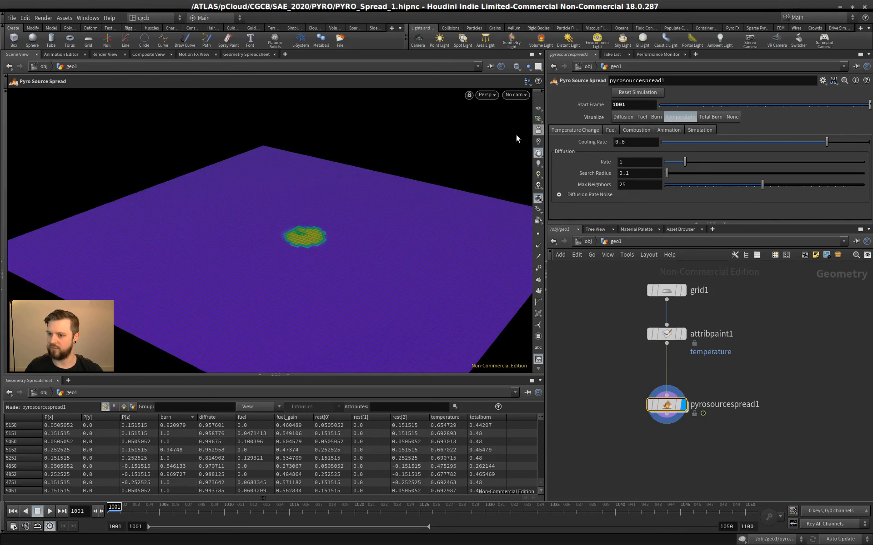
pyautogui.click(641, 117)
pyautogui.click(682, 117)
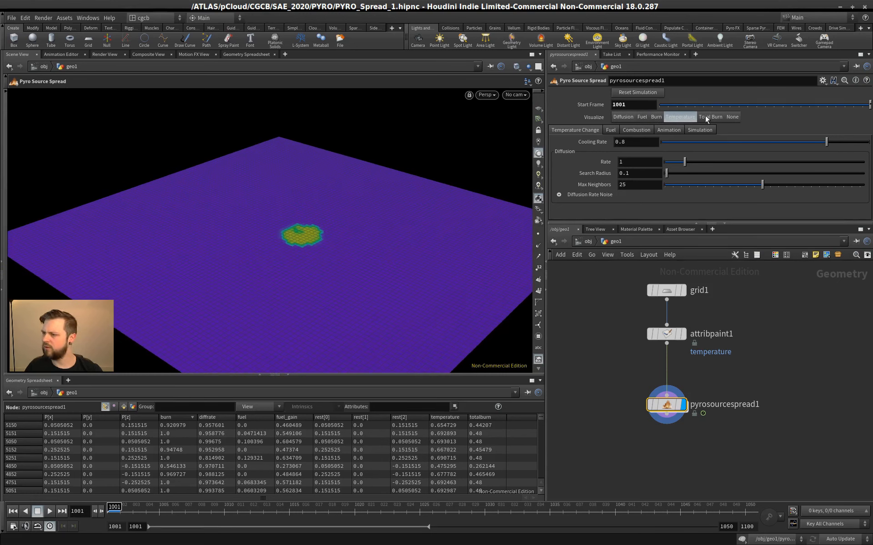
# Examine the simulation settings and start frame of pyrosourcespread1 and the painted temperature spot on the grid
pyautogui.click(702, 130)
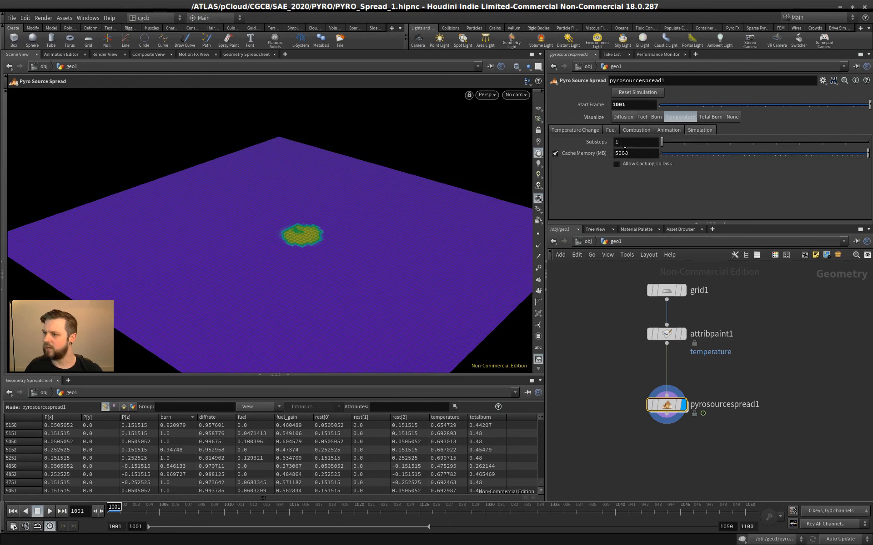
pyautogui.click(669, 130)
pyautogui.click(705, 130)
pyautogui.click(632, 104)
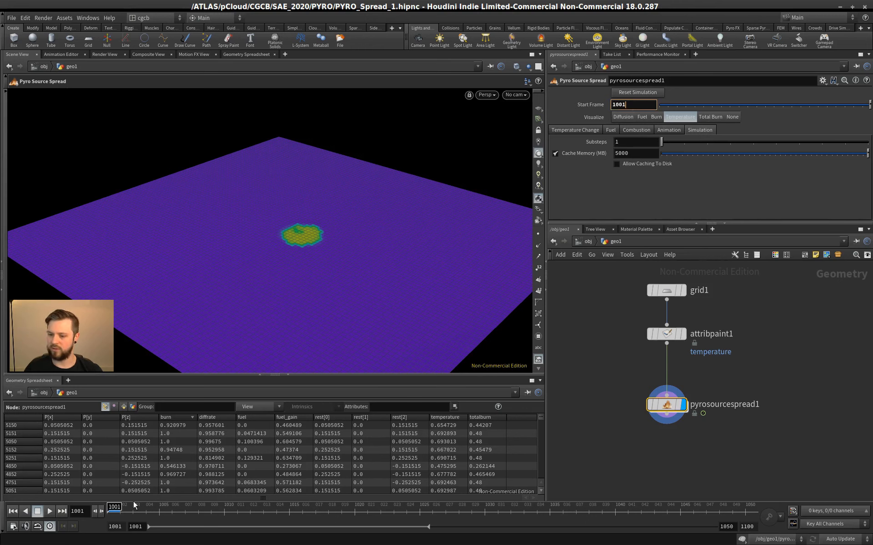
pyautogui.click(332, 267)
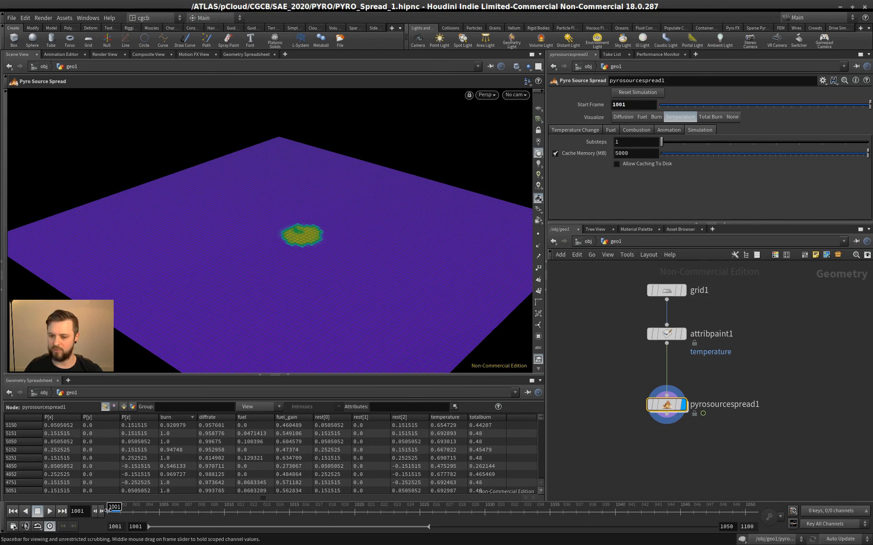
pyautogui.moveTo(230, 313)
pyautogui.keyDown('alt'); pyautogui.mouseDown()
pyautogui.moveTo(242, 296)
pyautogui.moveTo(231, 303)
pyautogui.mouseUp(); pyautogui.keyUp('alt')
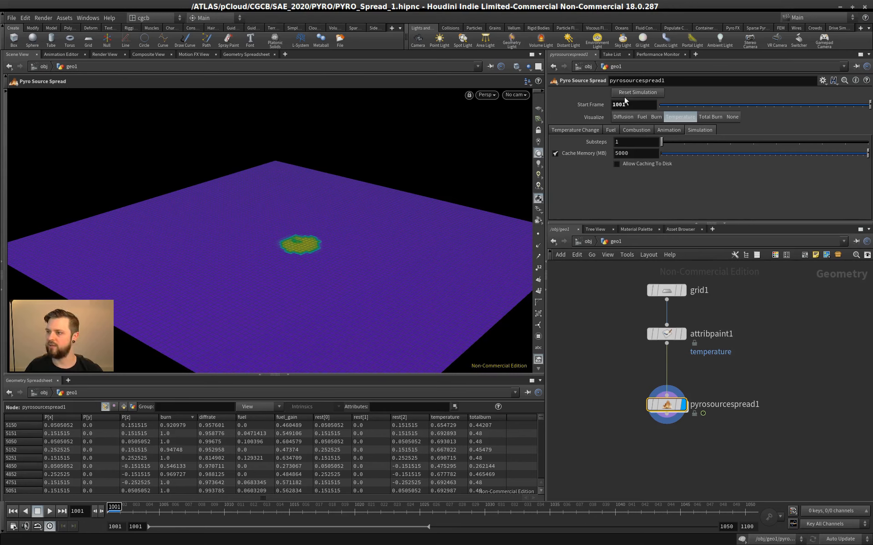
pyautogui.click(609, 105)
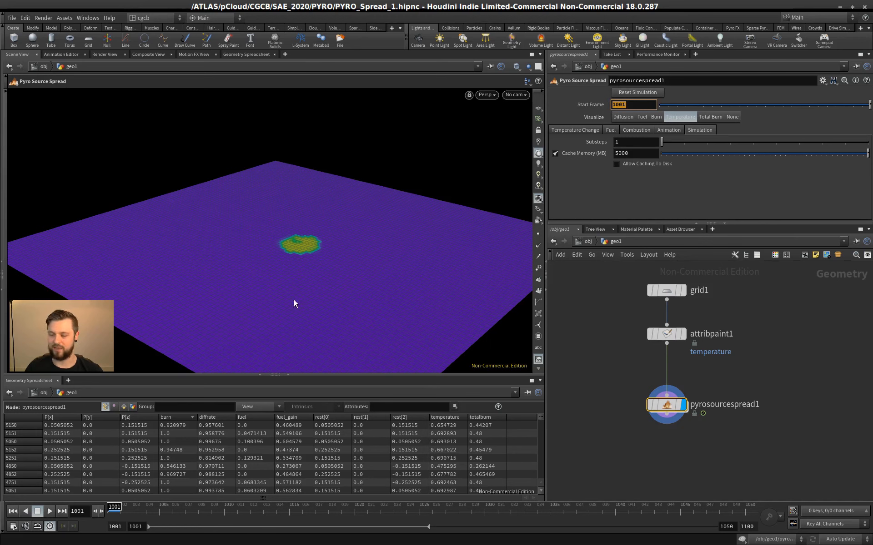
pyautogui.moveTo(730, 370); pyautogui.dragTo(622, 415)
pyautogui.keyDown('alt'); pyautogui.moveTo(306, 243); pyautogui.dragTo(350, 264); pyautogui.keyUp('alt')
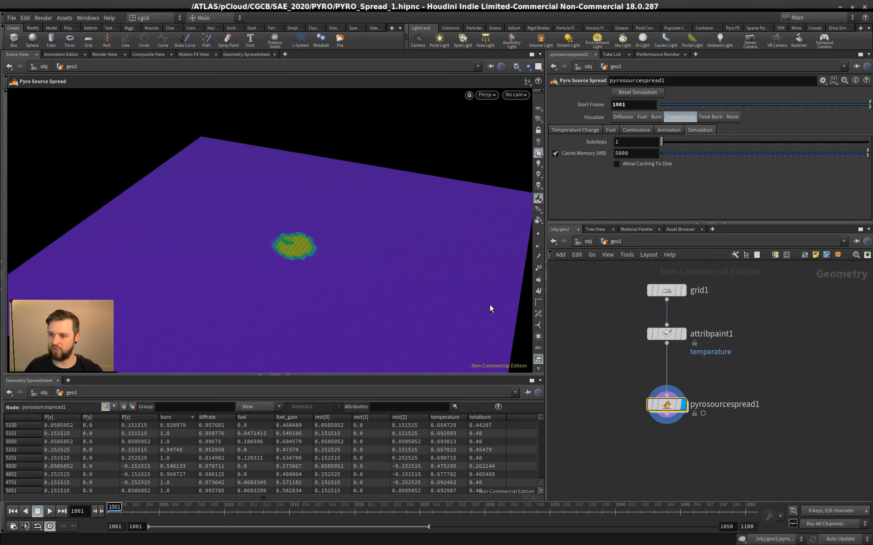
# Compare the painted spot on attribpaint1 with the pyrosourcespread1 output and play the simulation in the Temperature visualization
pyautogui.click(667, 334)
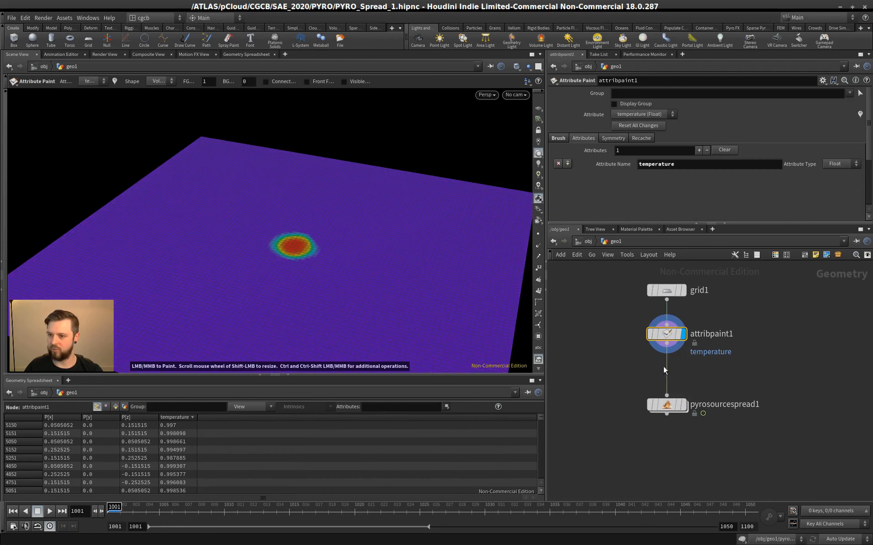
pyautogui.click(670, 408)
pyautogui.click(683, 117)
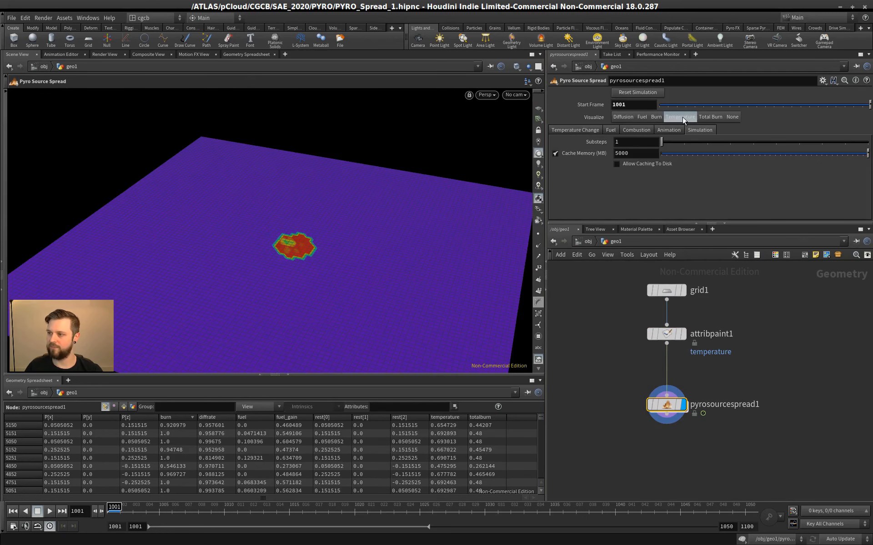
pyautogui.keyDown('alt'); pyautogui.moveTo(348, 253); pyautogui.dragTo(320, 195); pyautogui.keyUp('alt')
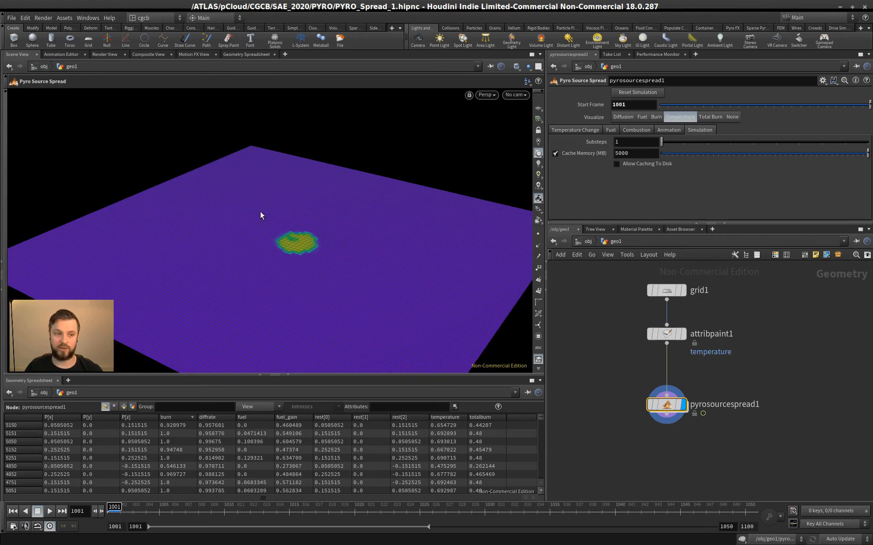
pyautogui.click(50, 512)
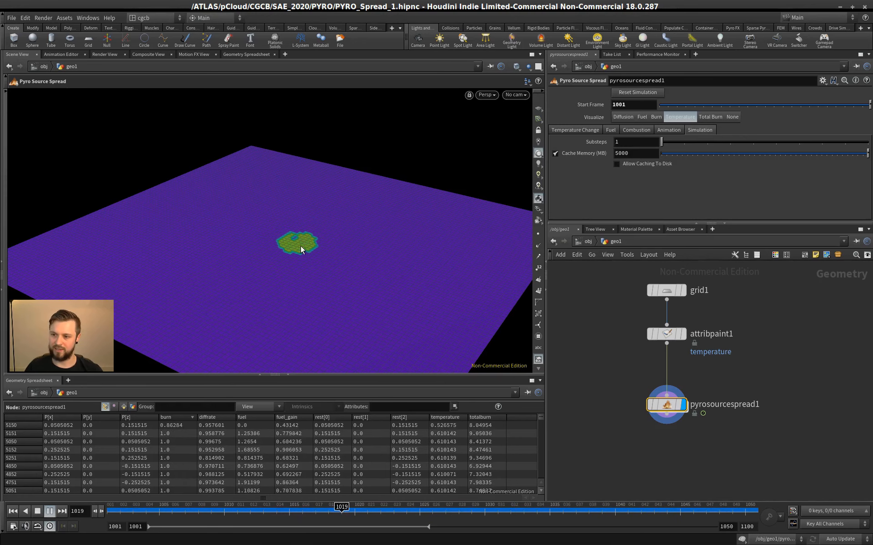
pyautogui.moveTo(306, 237)
pyautogui.keyDown('alt'); pyautogui.mouseDown()
pyautogui.moveTo(302, 256)
pyautogui.moveTo(299, 246)
pyautogui.mouseUp(); pyautogui.keyUp('alt')
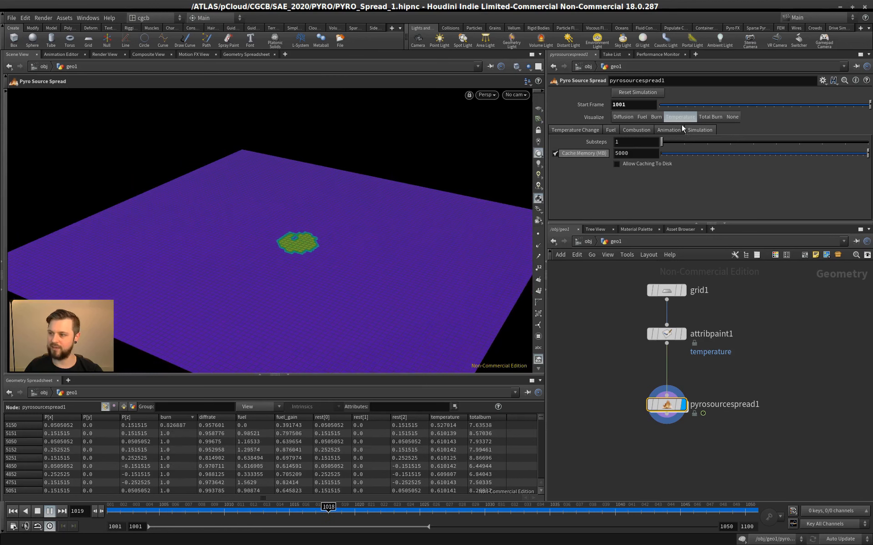
# Stop the playback and compare the Fuel, Temperature and Burn visualizations of pyrosourcespread1
pyautogui.click(642, 116)
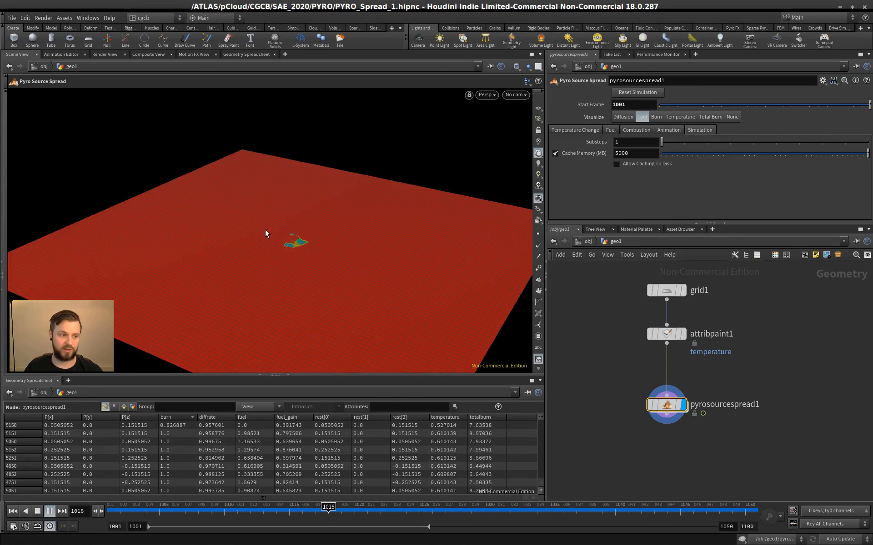
pyautogui.press('Up')
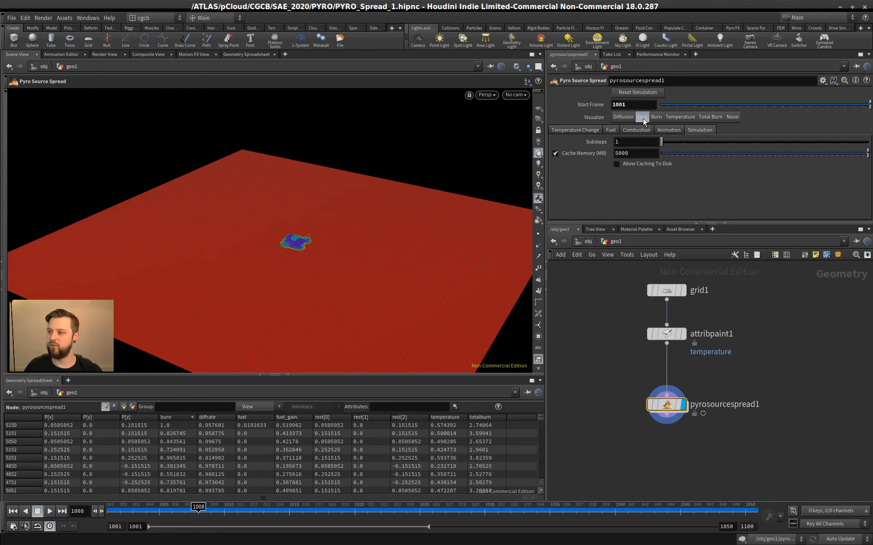
pyautogui.click(682, 117)
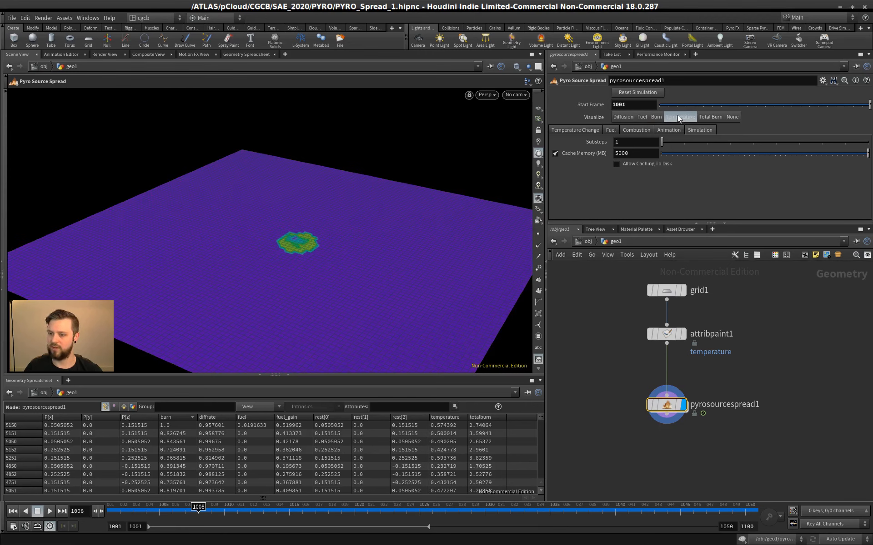
pyautogui.click(656, 117)
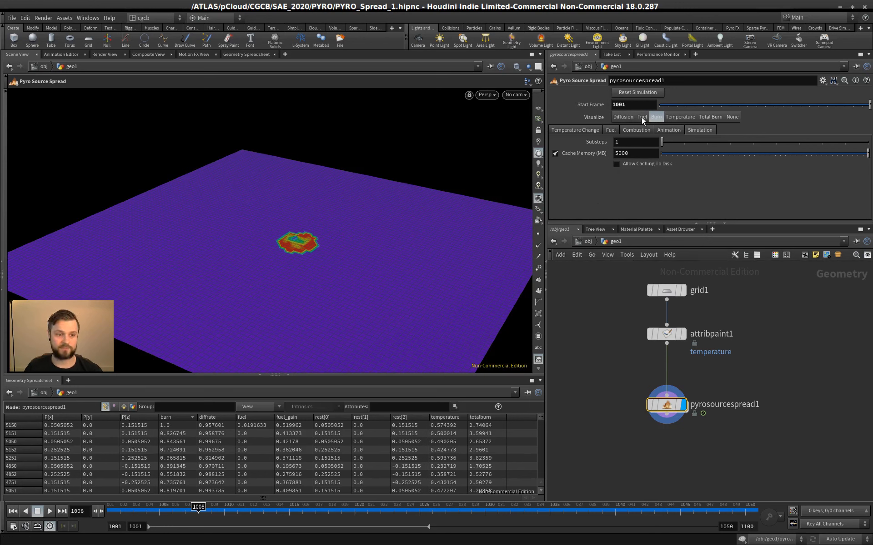
pyautogui.click(680, 117)
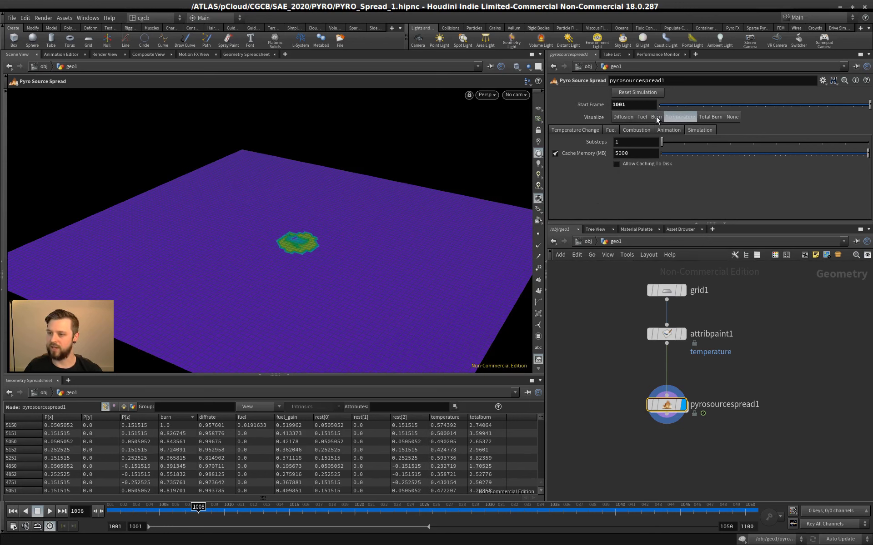
# Visualize Burn on pyrosourcespread1, play the simulation from frame 1001 and stop it
pyautogui.click(656, 117)
pyautogui.click(13, 512)
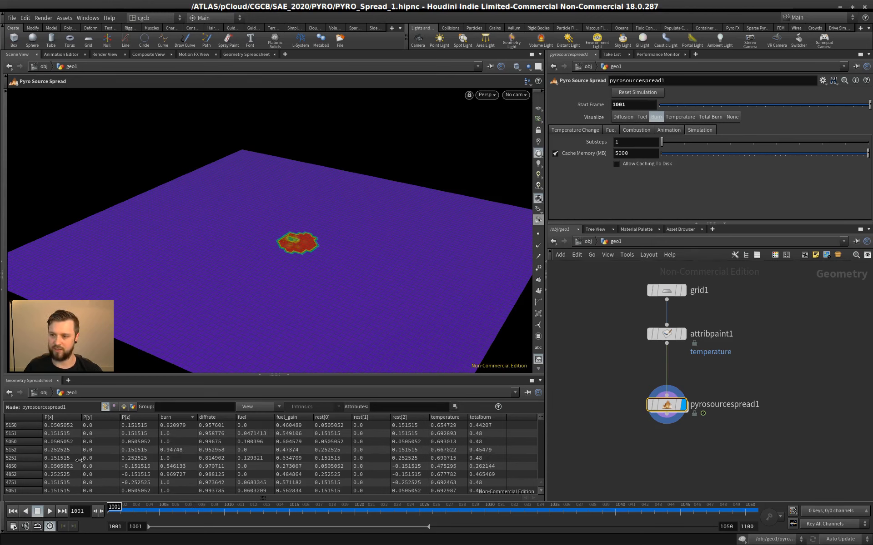
pyautogui.click(48, 513)
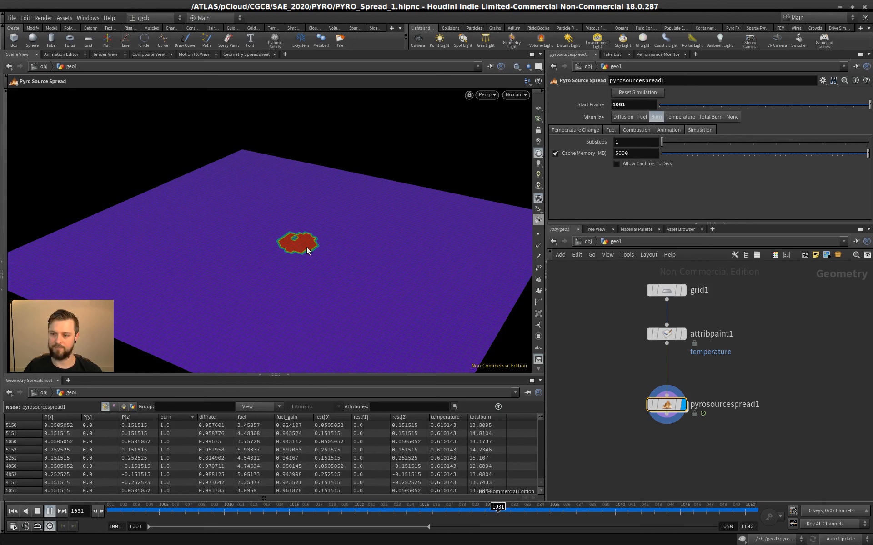
pyautogui.click(37, 512)
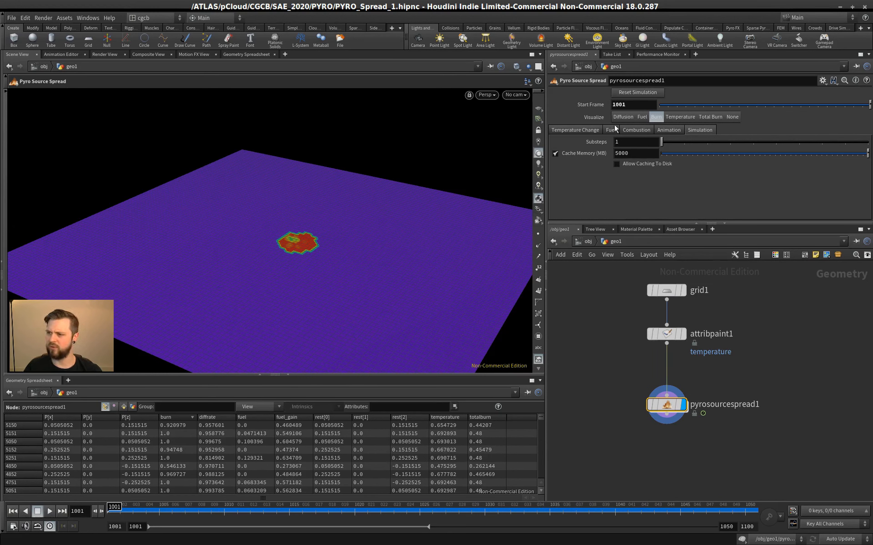
# Visualize Fuel across the whole grid and set the fuel Injection Rate of pyrosourcespread1 to 0
pyautogui.click(641, 117)
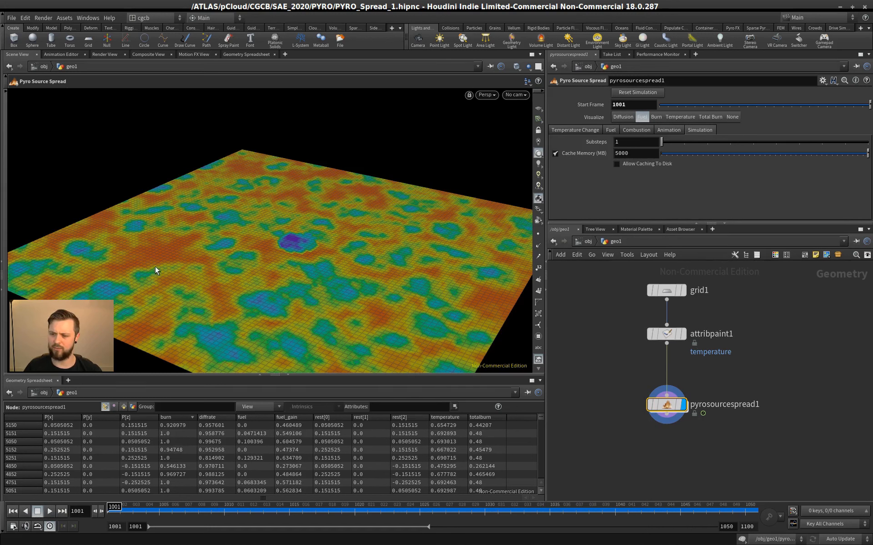
pyautogui.scroll(-6, 312, 301)
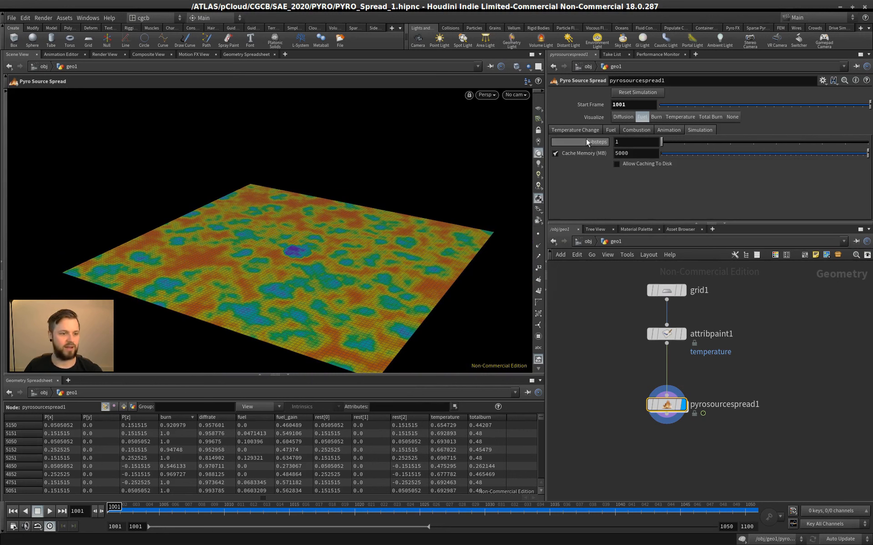
pyautogui.moveTo(706, 314); pyautogui.dragTo(715, 352, button='middle')
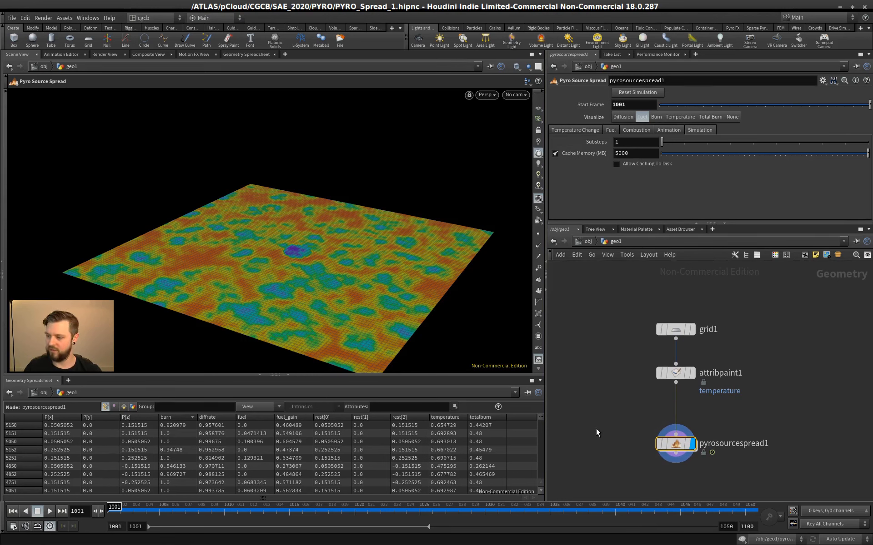
pyautogui.moveTo(596, 429); pyautogui.dragTo(597, 403, button='middle')
pyautogui.click(611, 131)
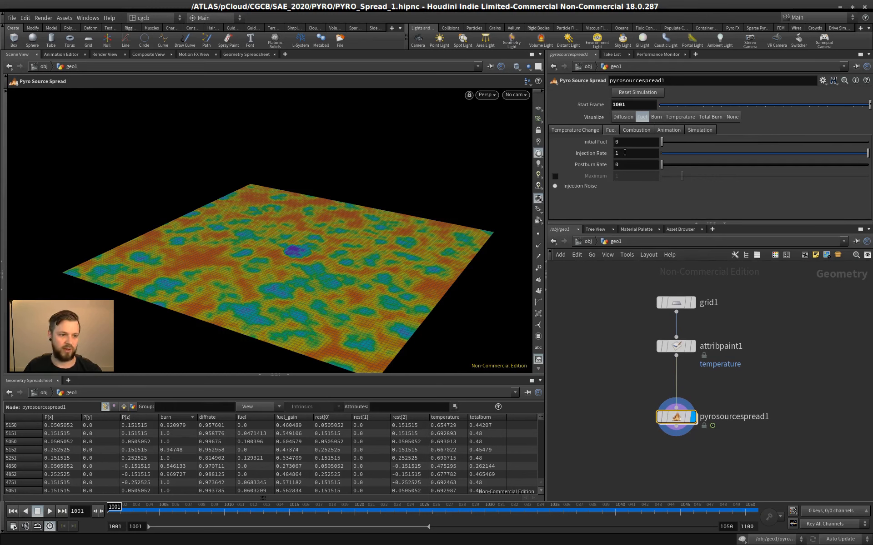
pyautogui.moveTo(680, 154); pyautogui.dragTo(654, 157)
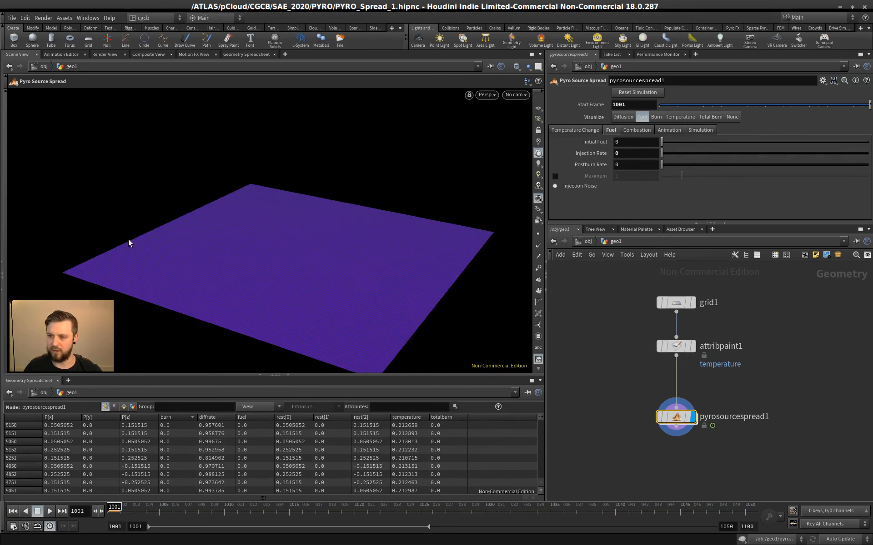
# Play the simulation in the Fuel and Temperature visualizations to check the behaviour without fuel injection, and return to frame 1001
pyautogui.click(50, 510)
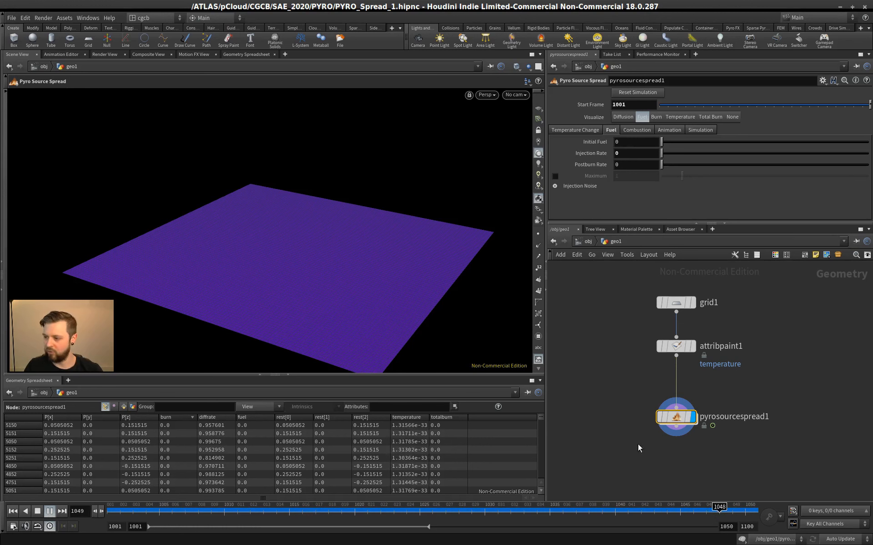
pyautogui.click(13, 511)
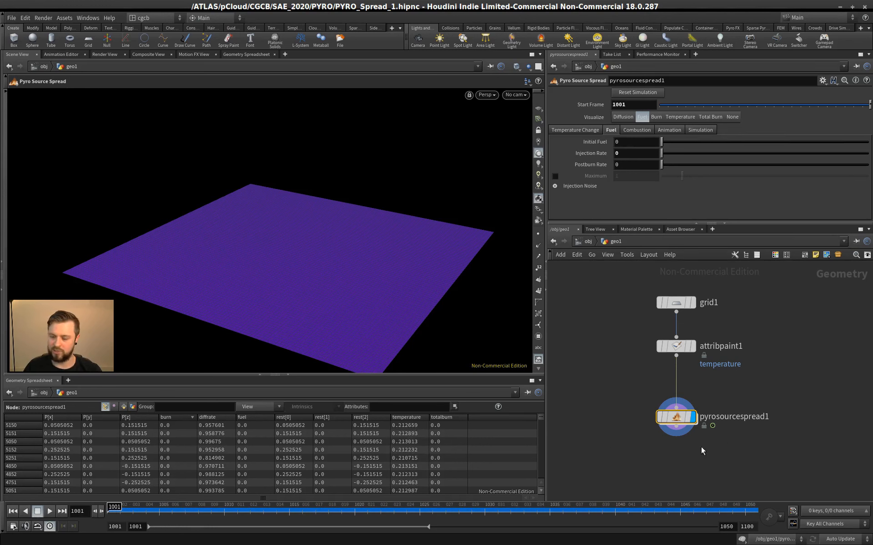
pyautogui.click(679, 117)
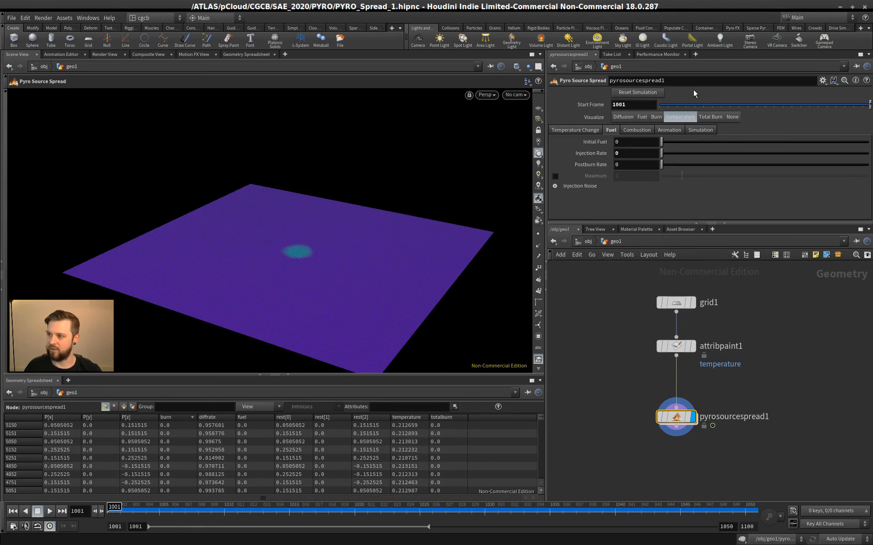
pyautogui.scroll(5, 362, 246)
pyautogui.click(49, 511)
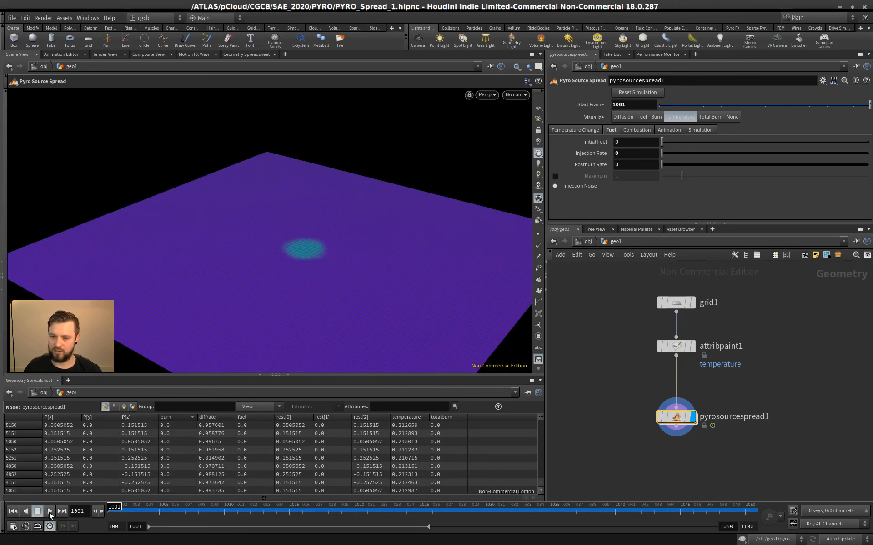
pyautogui.click(37, 511)
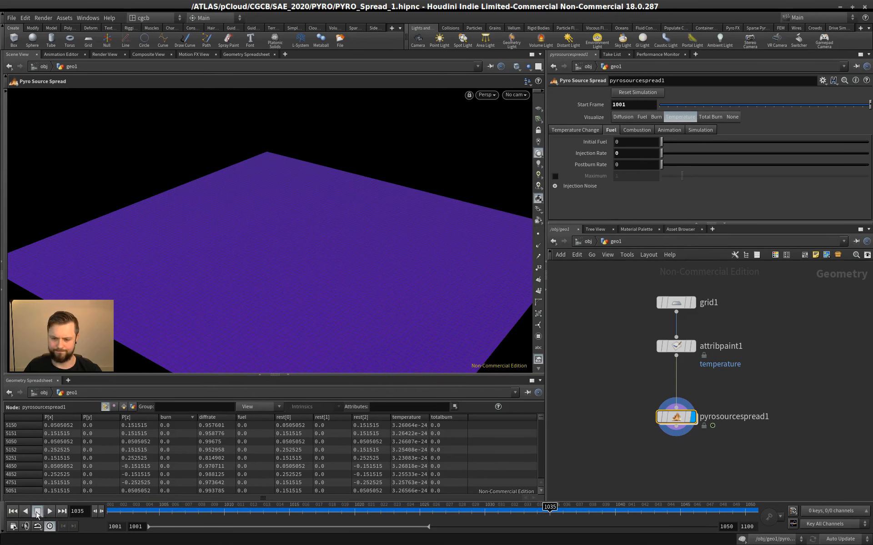
pyautogui.click(12, 512)
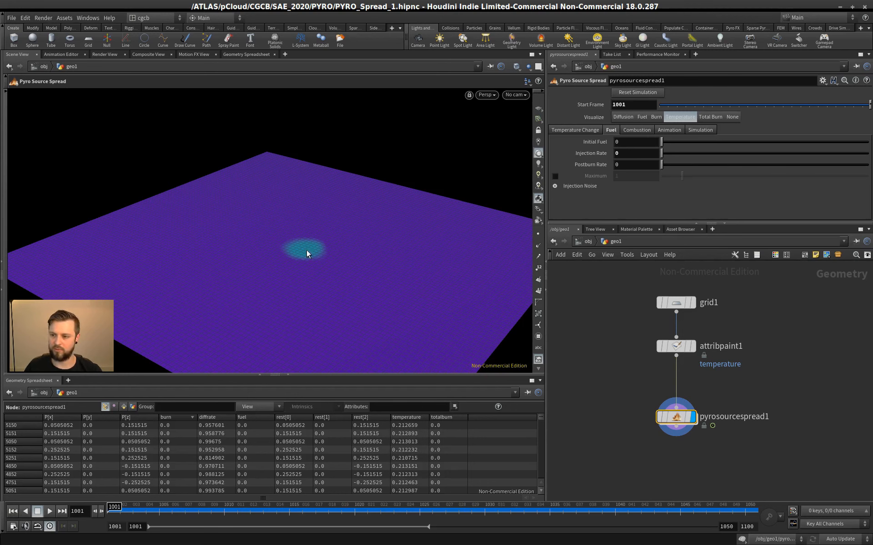
# Set the Cooling Rate of pyrosourcespread1 to 0.048 and align attribpaint1 beneath grid1 in the network
pyautogui.click(576, 131)
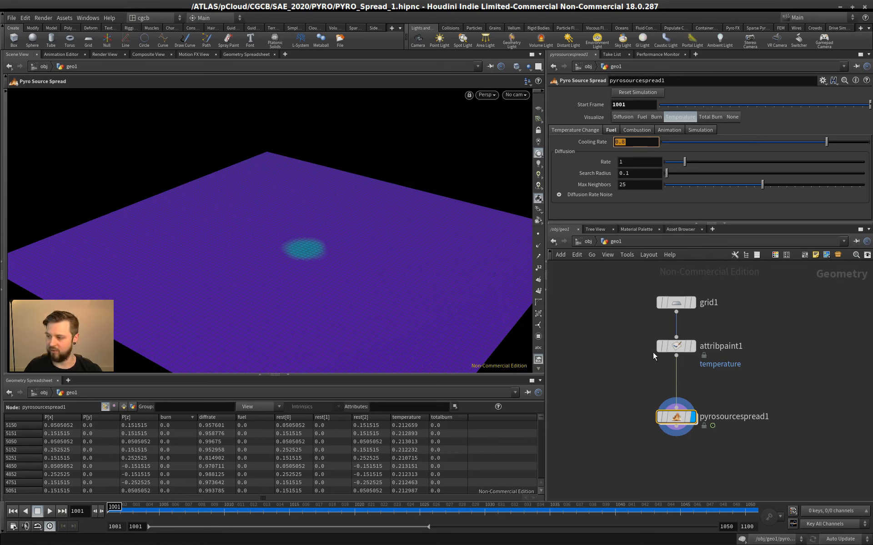
pyautogui.scroll(-2, 652, 353)
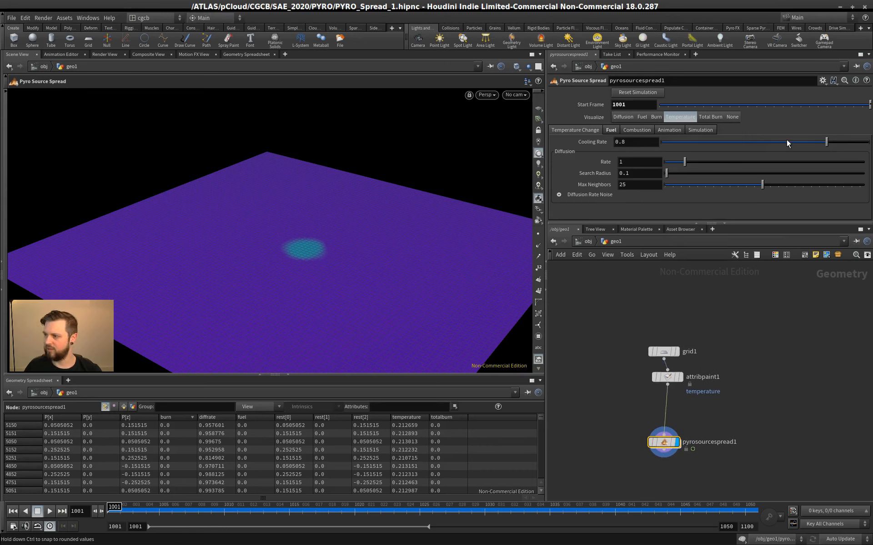
pyautogui.moveTo(826, 142); pyautogui.dragTo(667, 142)
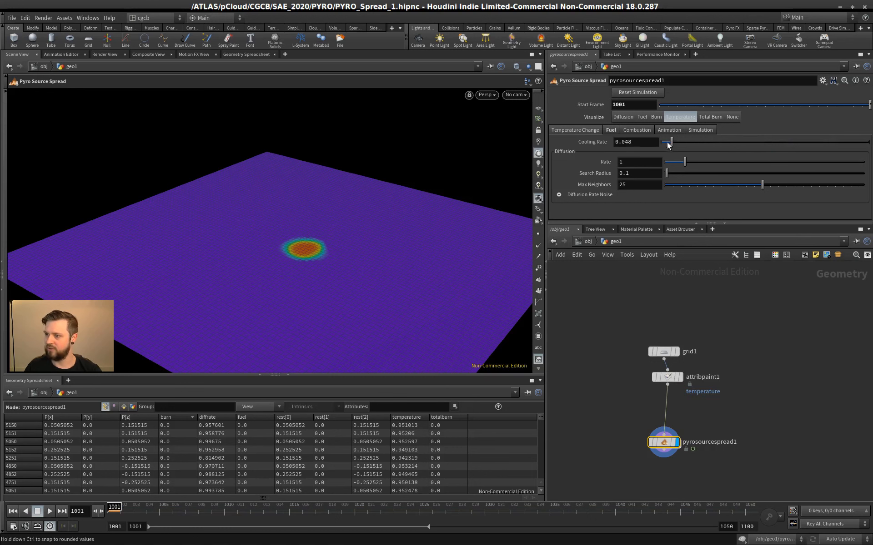
pyautogui.moveTo(667, 377); pyautogui.dragTo(664, 377)
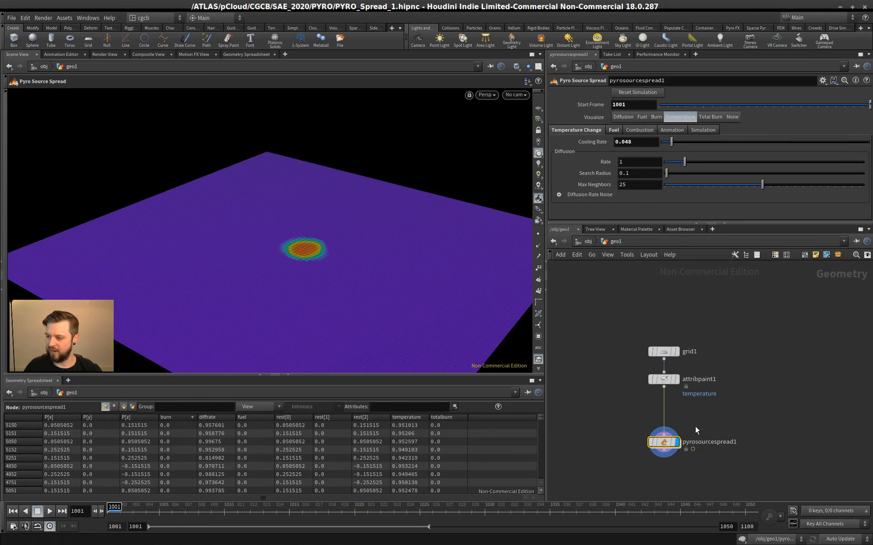
# Compare attribpaint1 with pyrosourcespread1, play the Temperature simulation with the reduced cooling, and return to the first frame
pyautogui.click(679, 380)
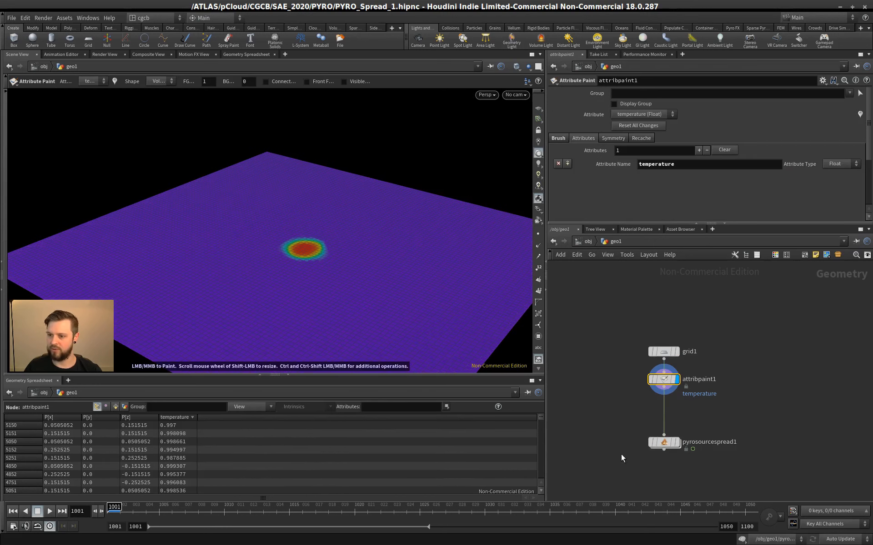
pyautogui.click(679, 441)
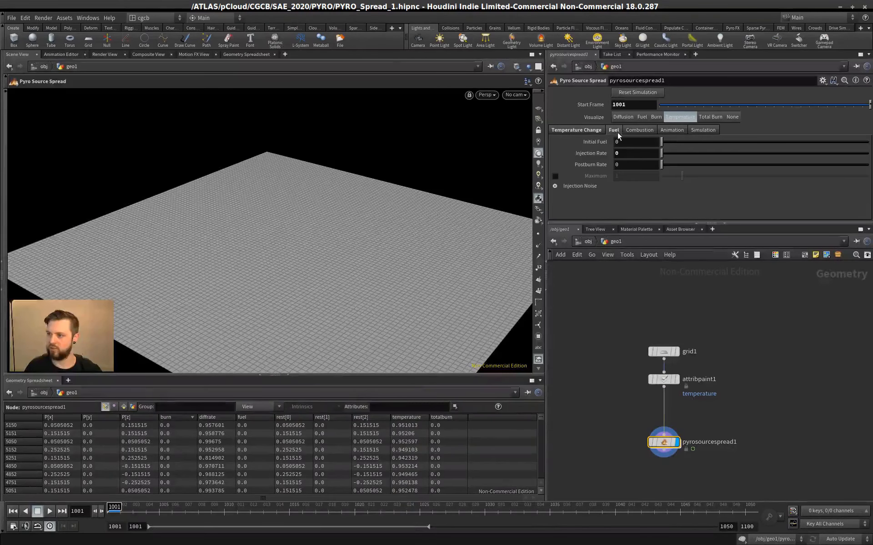
pyautogui.click(679, 116)
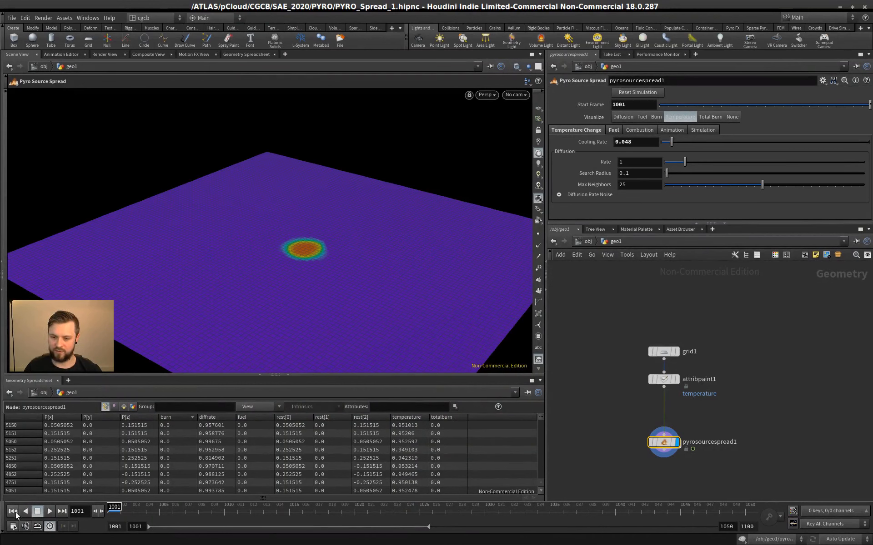
pyautogui.click(50, 510)
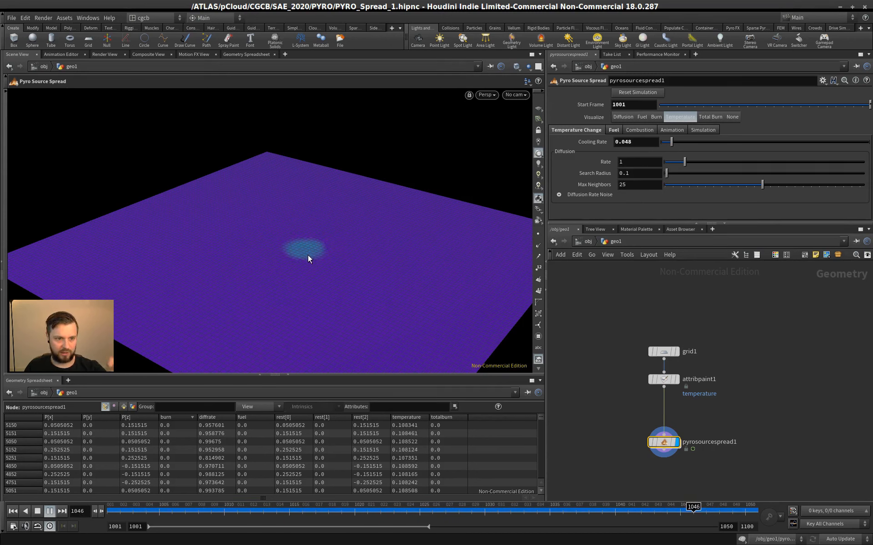
pyautogui.moveTo(632, 142); pyautogui.dragTo(560, 150)
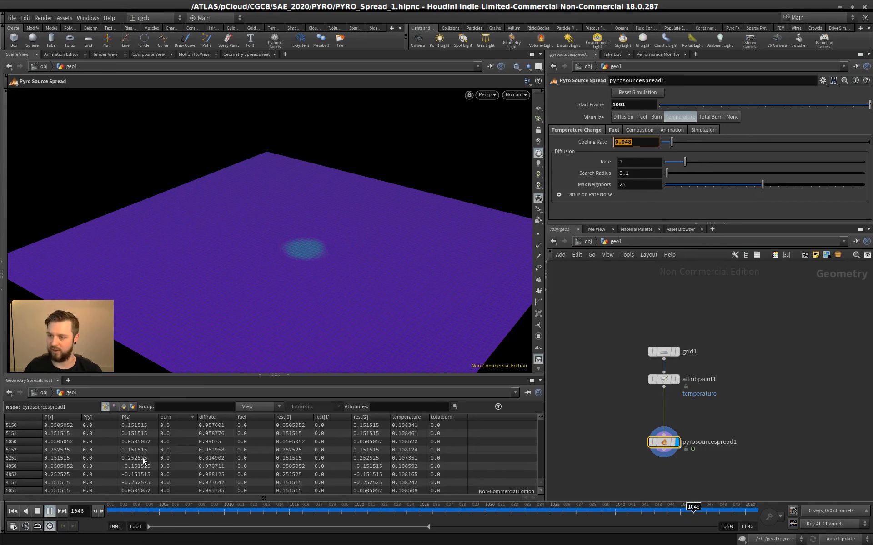
pyautogui.click(38, 511)
pyautogui.click(14, 511)
# Add a second paint attribute named fuel to attribpaint1
pyautogui.click(677, 379)
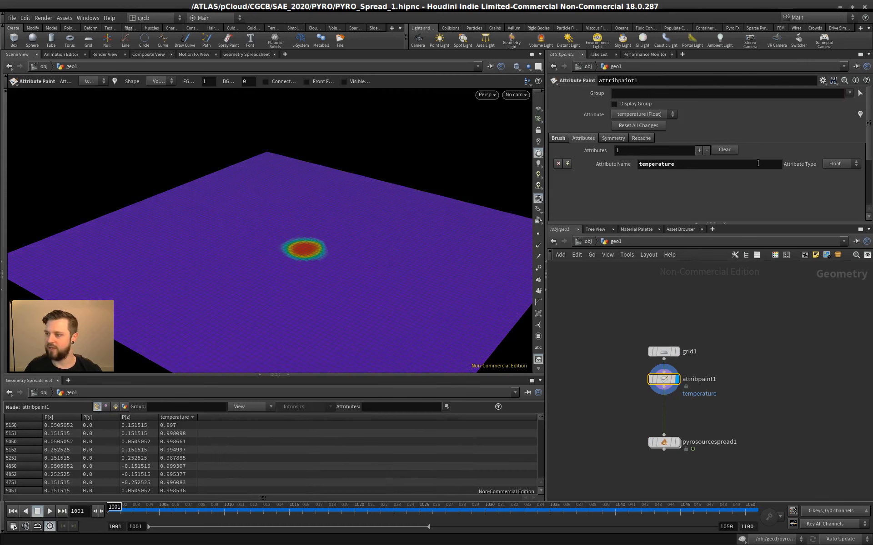
pyautogui.click(699, 151)
pyautogui.click(668, 176)
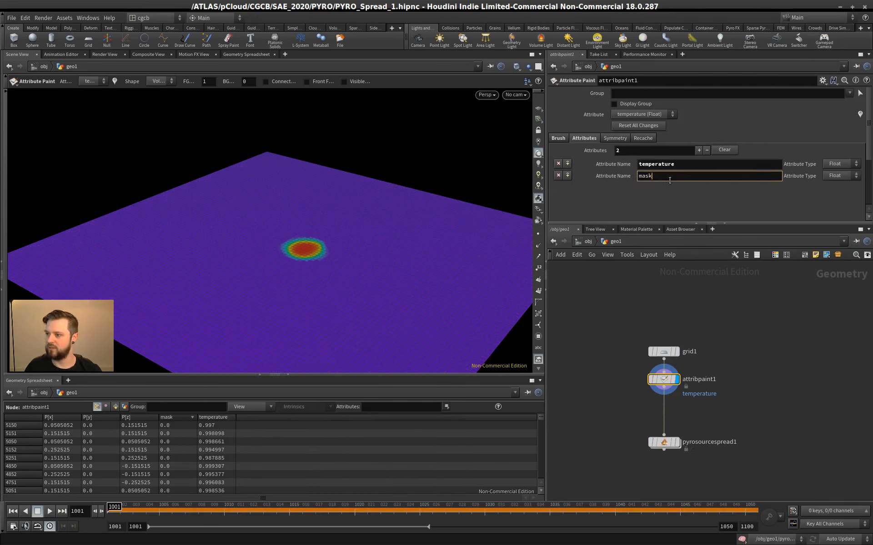
pyautogui.write('fuel')
pyautogui.press('Return')
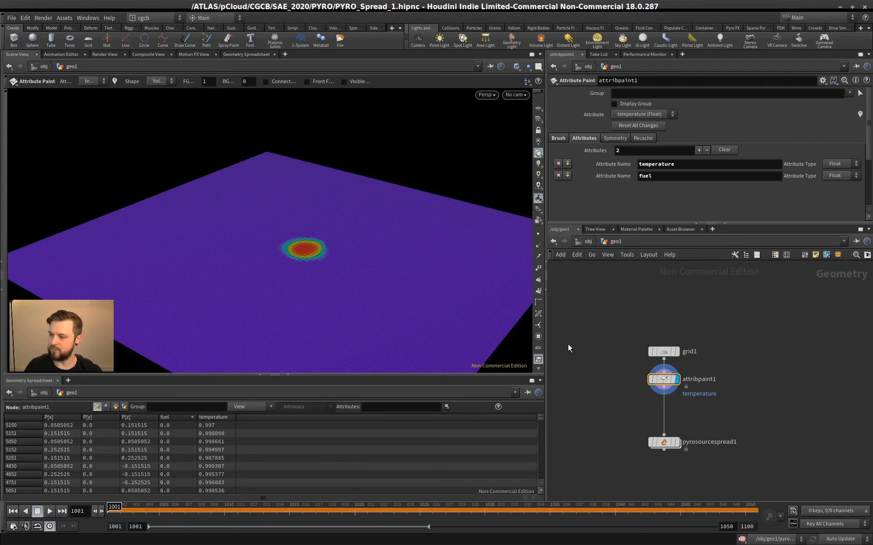
# Make fuel the active paint attribute and paint a dense, winding S-shaped trail across the grid, starting at the hot temperature spot
pyautogui.click(650, 114)
pyautogui.click(638, 129)
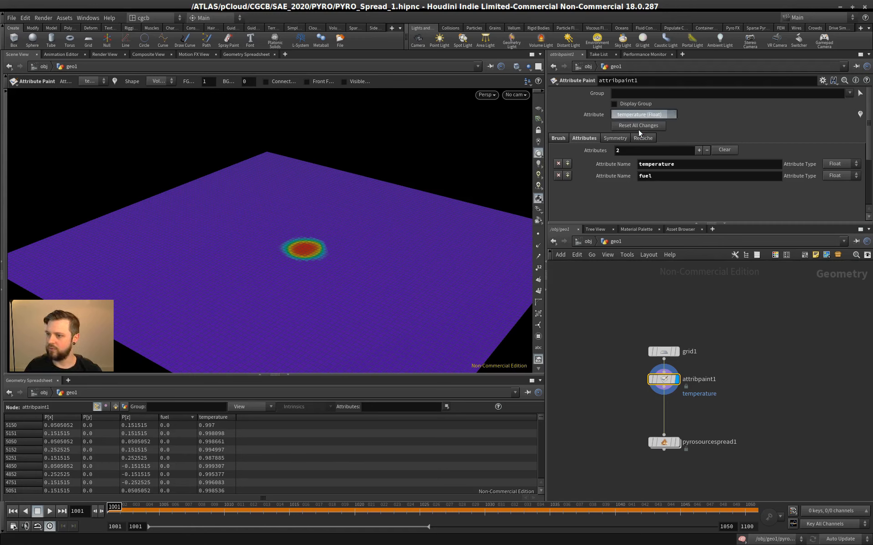
pyautogui.moveTo(310, 248)
pyautogui.mouseDown()
pyautogui.moveTo(244, 282)
pyautogui.moveTo(370, 353)
pyautogui.moveTo(406, 237)
pyautogui.moveTo(463, 234)
pyautogui.moveTo(302, 253)
pyautogui.moveTo(309, 242)
pyautogui.moveTo(223, 316)
pyautogui.moveTo(305, 358)
pyautogui.moveTo(404, 301)
pyautogui.mouseUp()
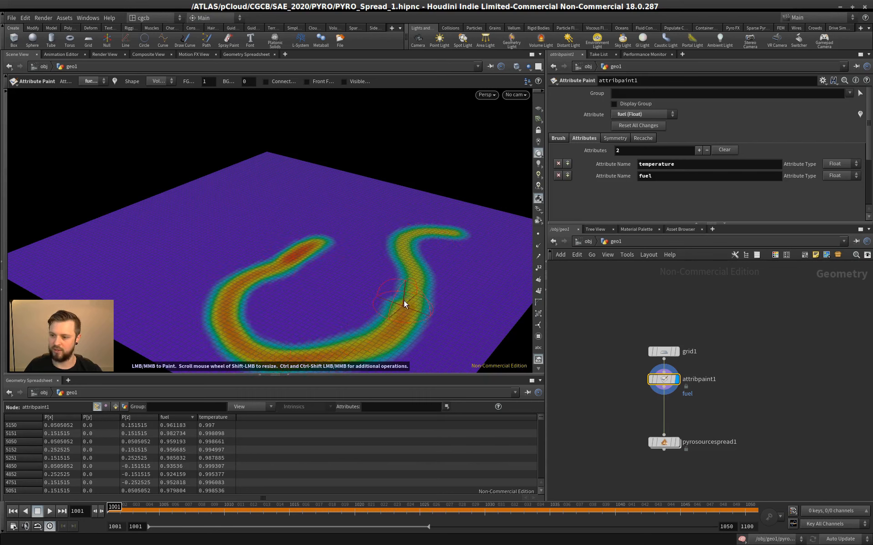
pyautogui.moveTo(404, 248)
pyautogui.mouseDown()
pyautogui.moveTo(427, 246)
pyautogui.moveTo(300, 254)
pyautogui.moveTo(228, 291)
pyautogui.mouseUp()
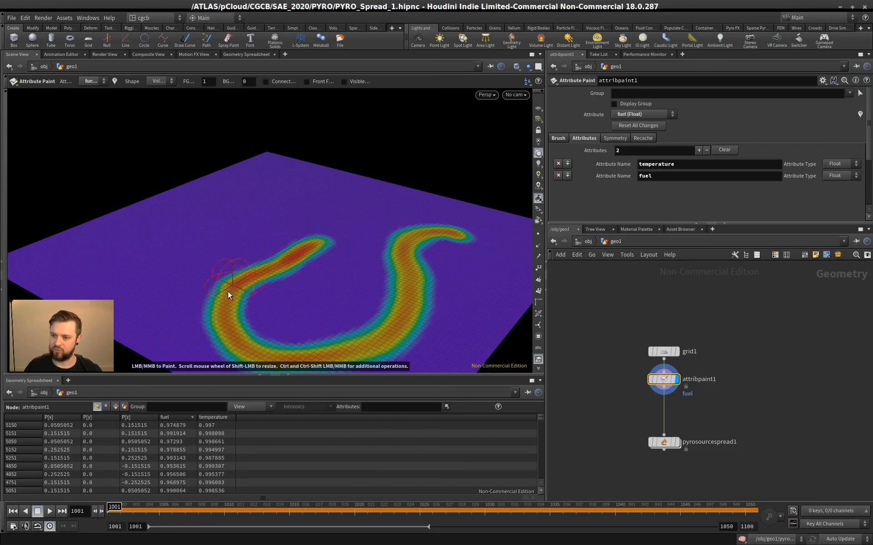
pyautogui.moveTo(262, 359); pyautogui.dragTo(381, 332)
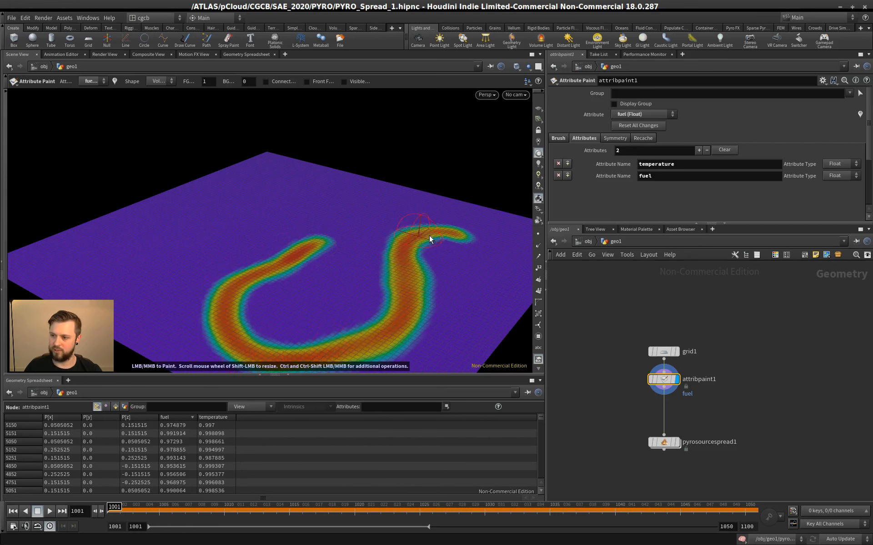
pyautogui.moveTo(429, 236)
pyautogui.mouseDown()
pyautogui.moveTo(473, 237)
pyautogui.moveTo(405, 266)
pyautogui.mouseUp()
pyautogui.moveTo(344, 343); pyautogui.dragTo(251, 336)
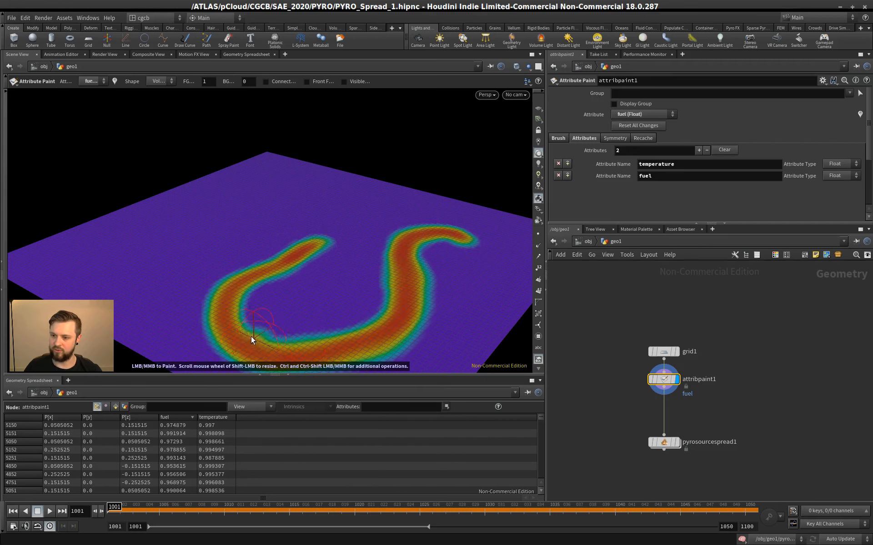
pyautogui.moveTo(262, 272)
pyautogui.mouseDown()
pyautogui.moveTo(306, 238)
pyautogui.moveTo(311, 255)
pyautogui.moveTo(276, 244)
pyautogui.mouseUp()
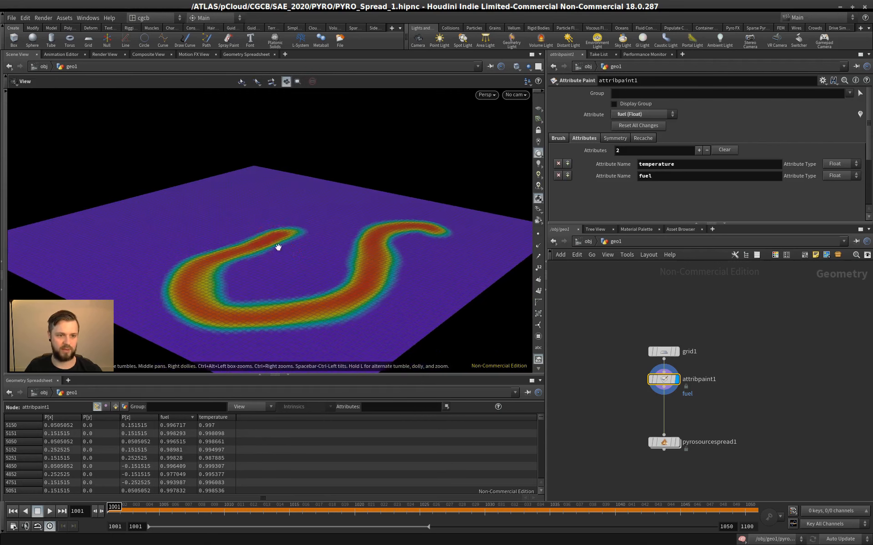
# Compare the painted temperature spot with the fuel trail on attribpaint1, leaving fuel as the active attribute
pyautogui.click(629, 115)
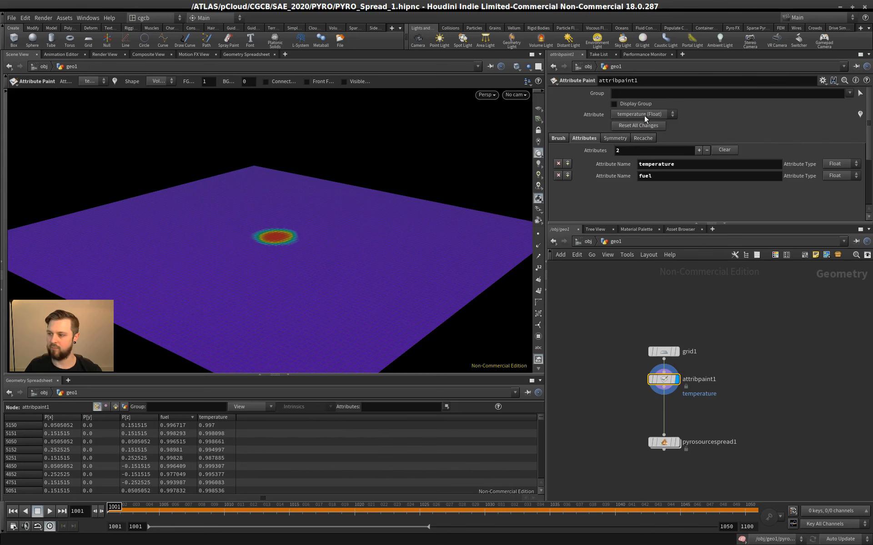
pyautogui.click(644, 114)
pyautogui.click(637, 130)
pyautogui.middleClick(657, 382)
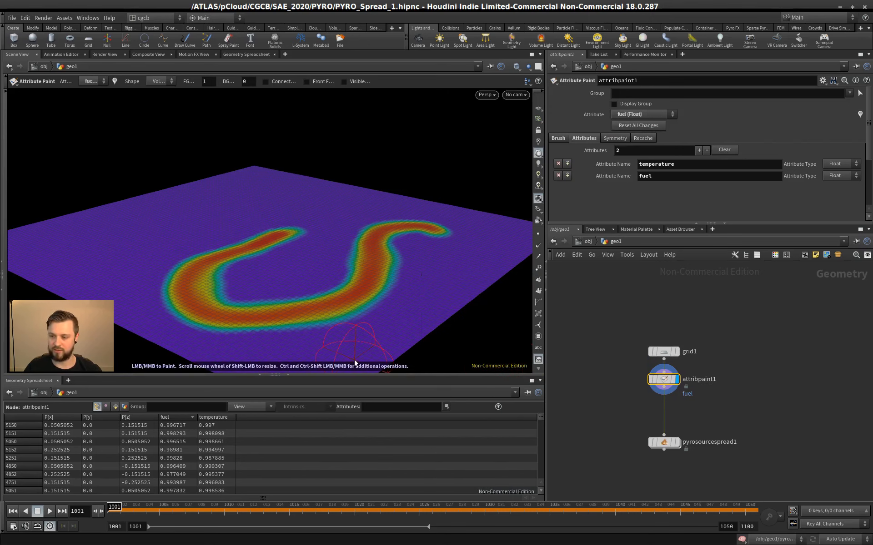
pyautogui.scroll(-3, 382, 283)
# Display pyrosourcespread1 and set its visualization to Fuel, framing the whole painted trail
pyautogui.click(677, 443)
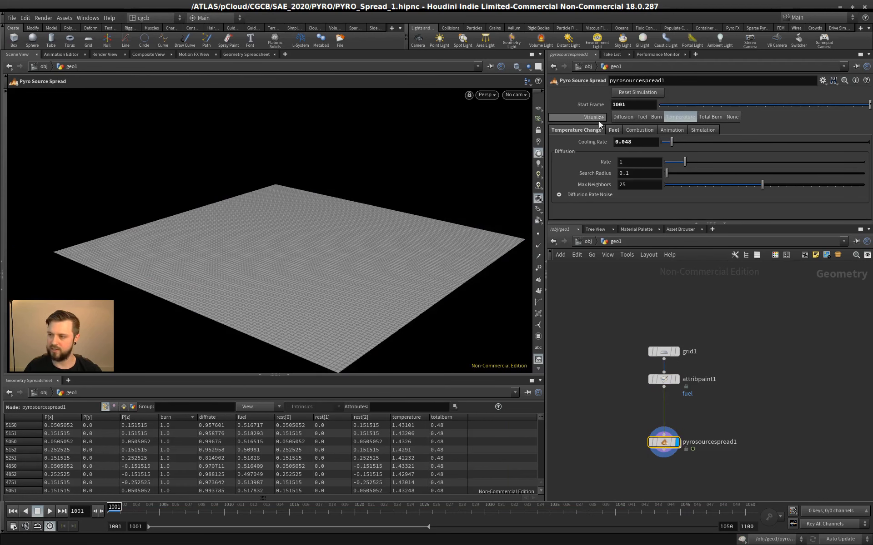
pyautogui.click(642, 117)
pyautogui.keyDown('alt'); pyautogui.moveTo(389, 264); pyautogui.dragTo(269, 230); pyautogui.keyUp('alt')
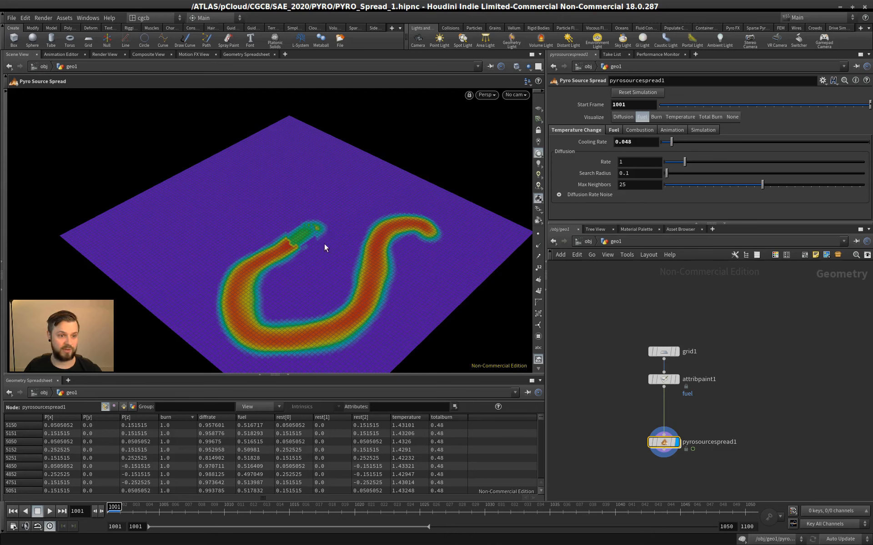
pyautogui.press('Escape')
pyautogui.scroll(2, 318, 228)
pyautogui.scroll(-2, 308, 230)
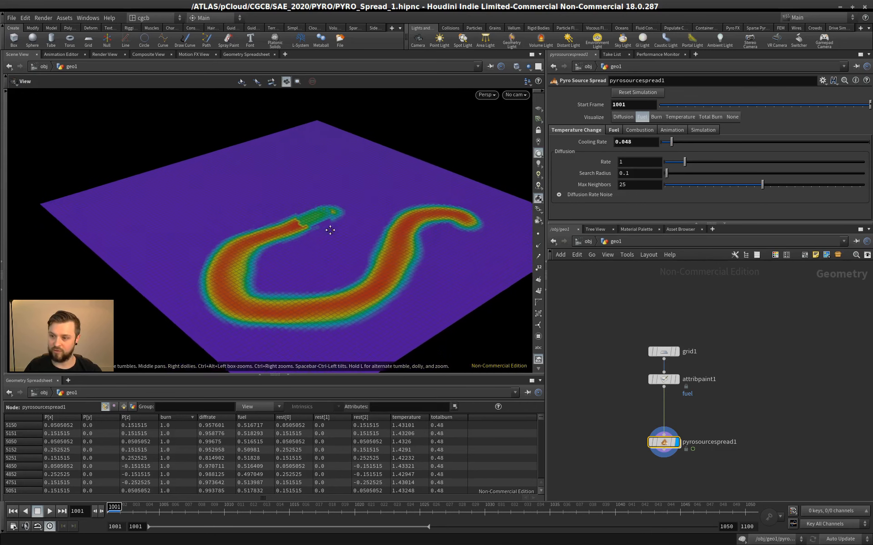
pyautogui.press('Return')
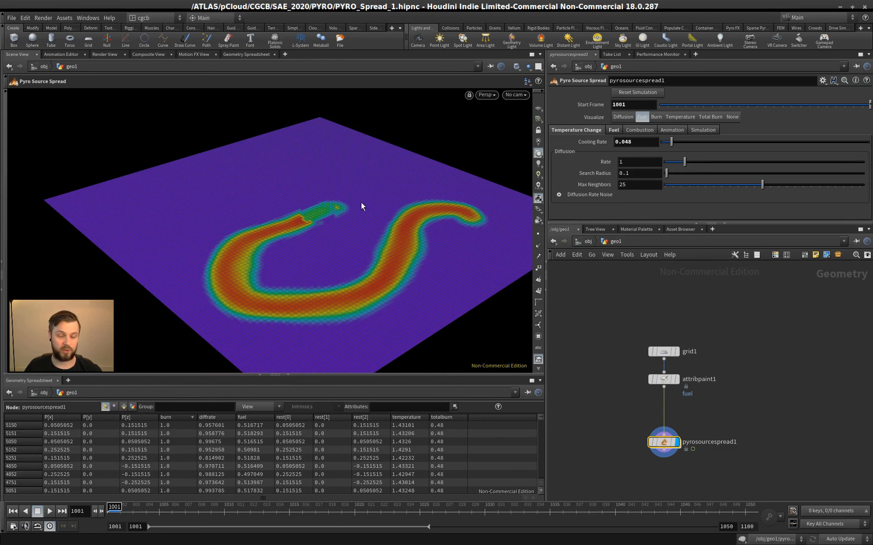
# Compare the Temperature, Burn and Fuel visualizations of pyrosourcespread1 on the first frame, ending on Fuel
pyautogui.click(687, 117)
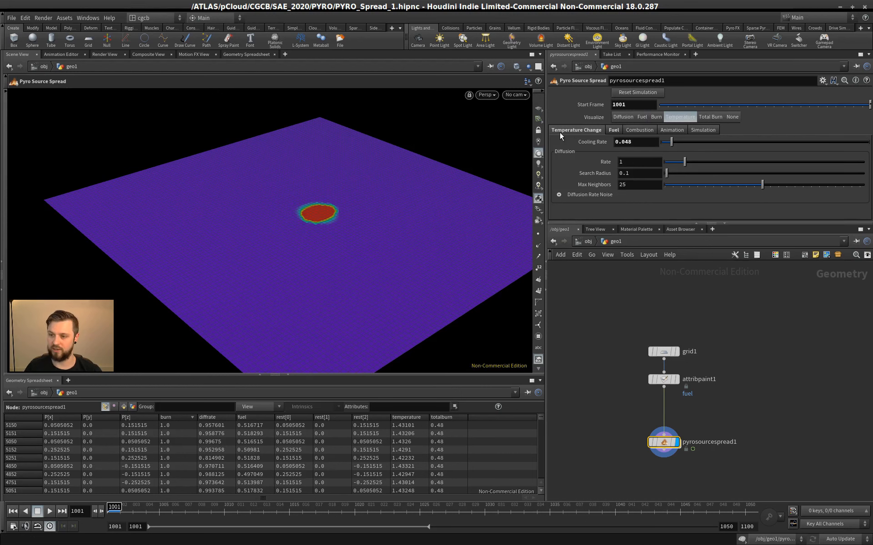
pyautogui.click(642, 117)
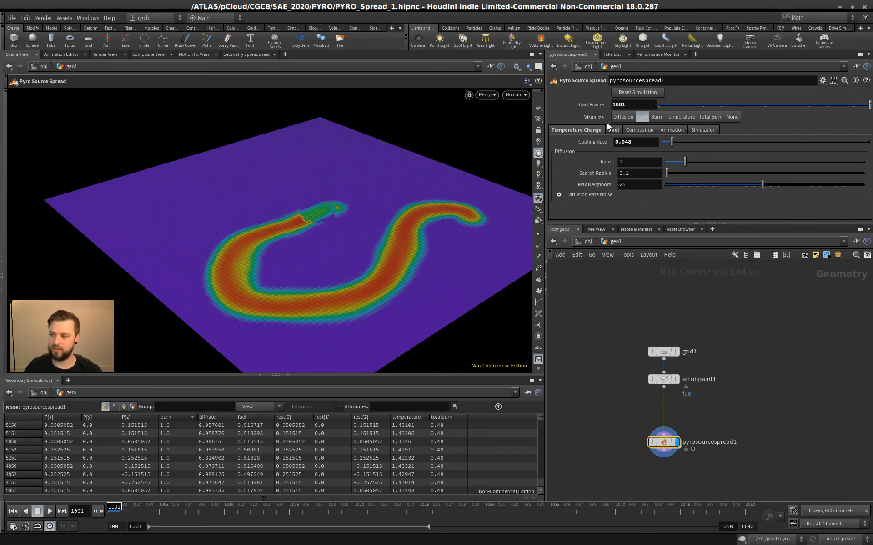
pyautogui.click(654, 116)
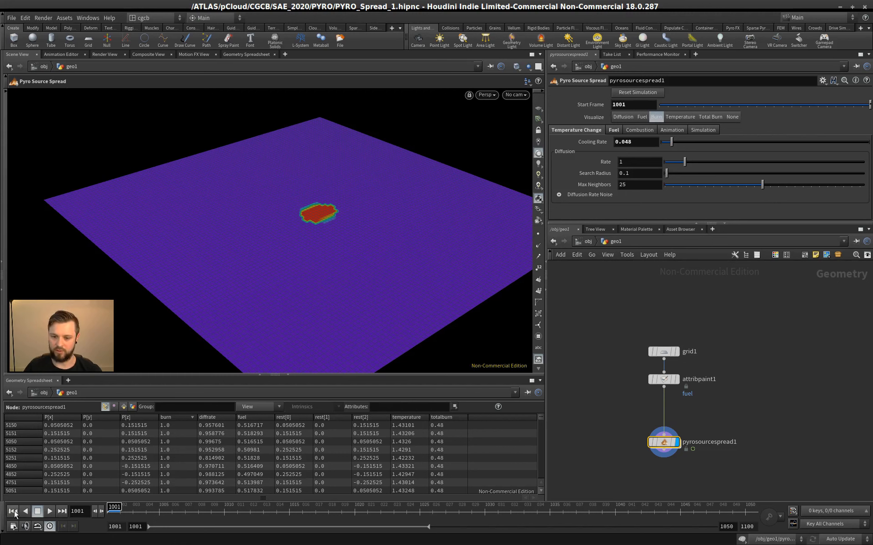
pyautogui.click(680, 117)
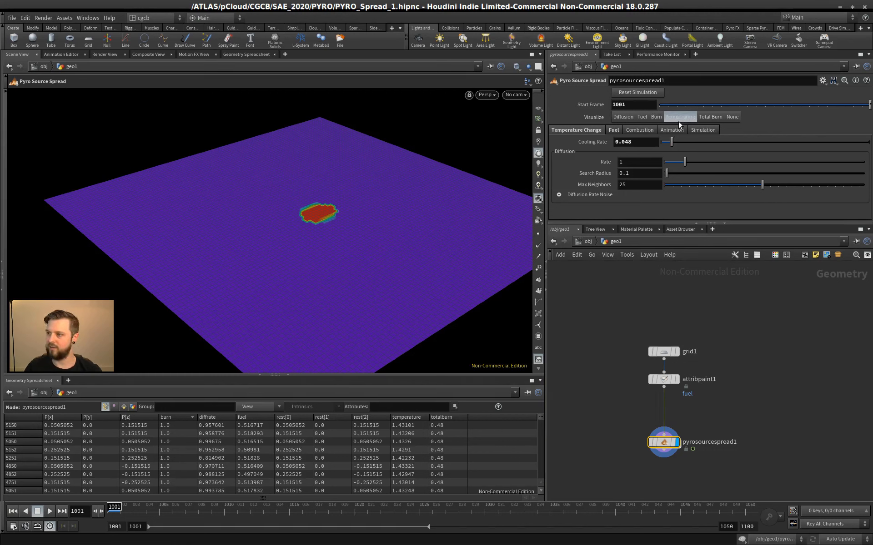
pyautogui.click(642, 117)
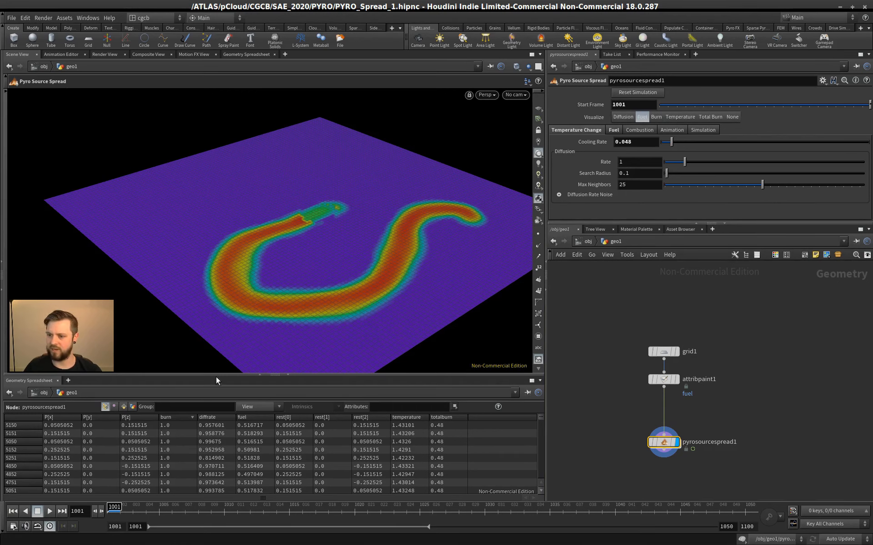
# Play the simulation in the Fuel visualization, return to frame 1001 and examine the start of the fuel trail up close
pyautogui.click(49, 511)
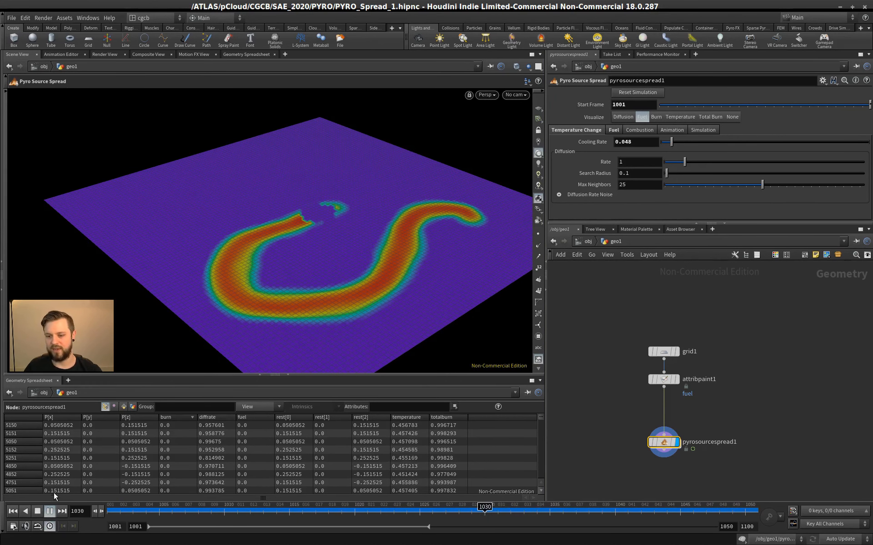
pyautogui.click(38, 511)
pyautogui.click(13, 511)
pyautogui.keyDown('alt'); pyautogui.moveTo(309, 220); pyautogui.dragTo(359, 208, button='right'); pyautogui.keyUp('alt')
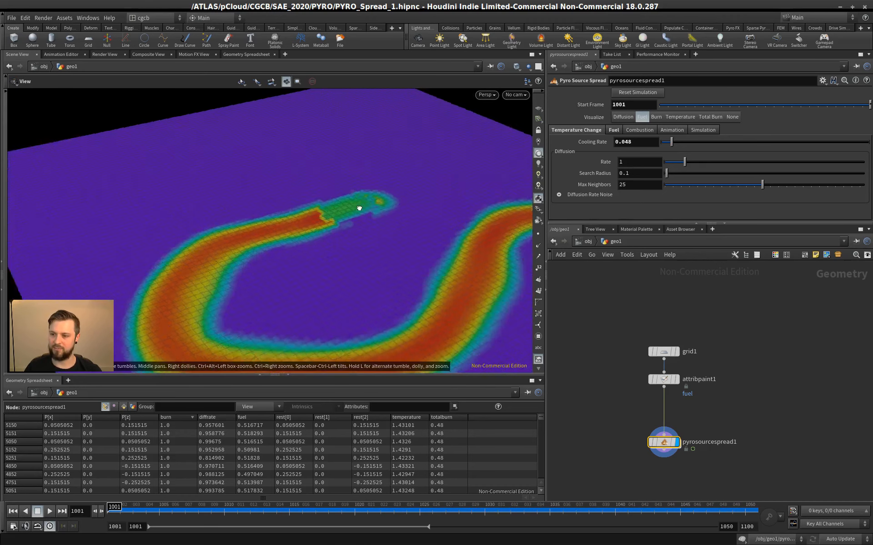
pyautogui.moveTo(359, 208); pyautogui.dragTo(329, 222)
pyautogui.press('Return')
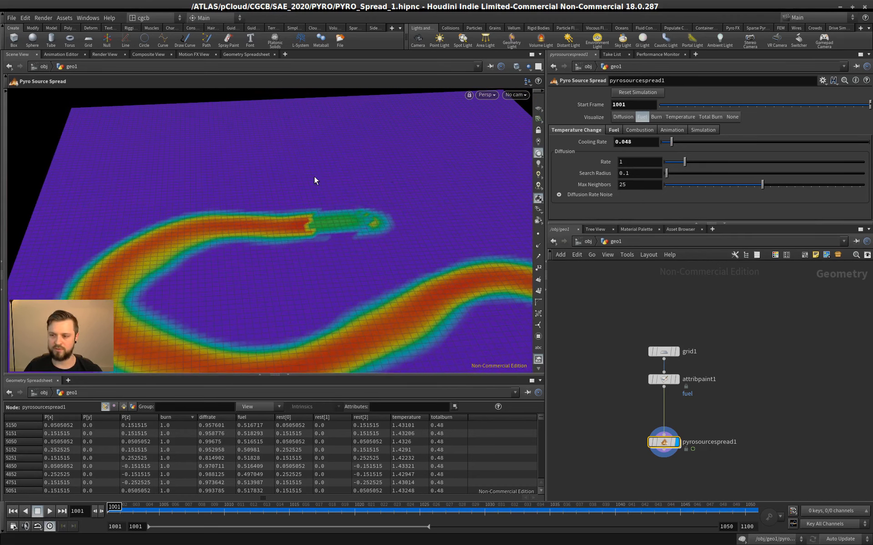
# Visualize Burn and play the simulation twice to check how far the burn spreads, returning to frame 1001
pyautogui.click(655, 116)
pyautogui.click(51, 512)
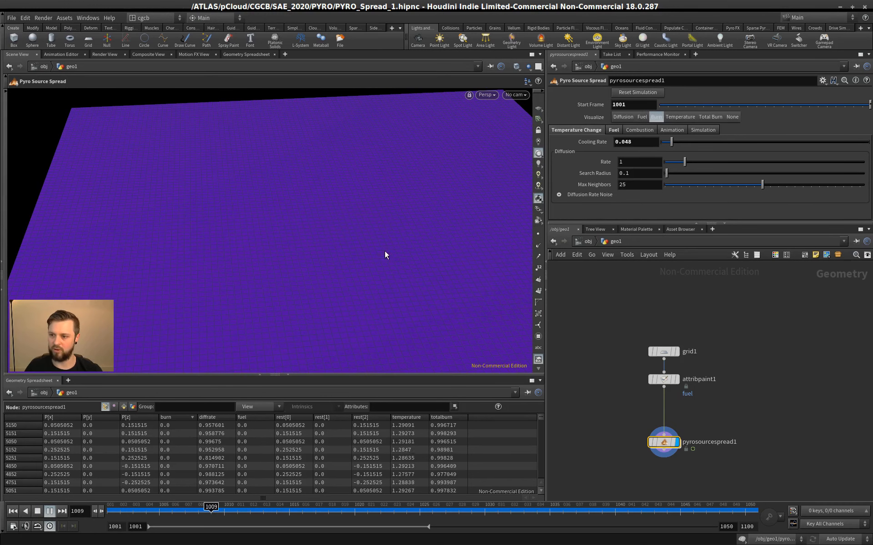
pyautogui.click(38, 511)
pyautogui.click(14, 511)
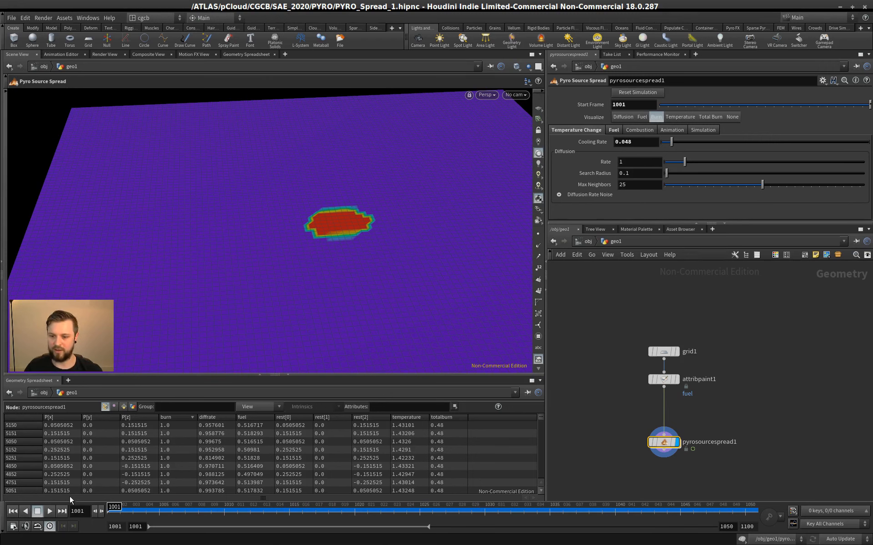
pyautogui.click(50, 511)
pyautogui.click(16, 513)
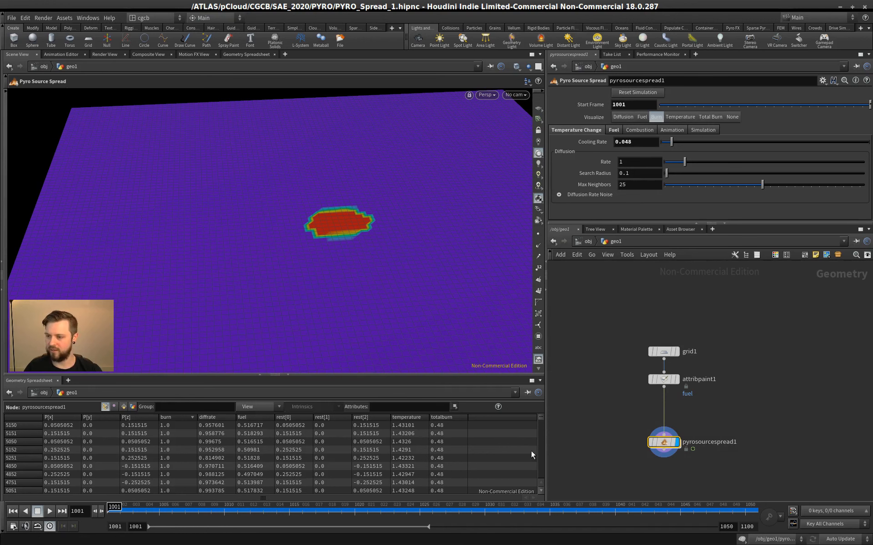
# Switch the visualization back to Fuel and inspect the burning end of the trail against the grid spacing
pyautogui.click(641, 117)
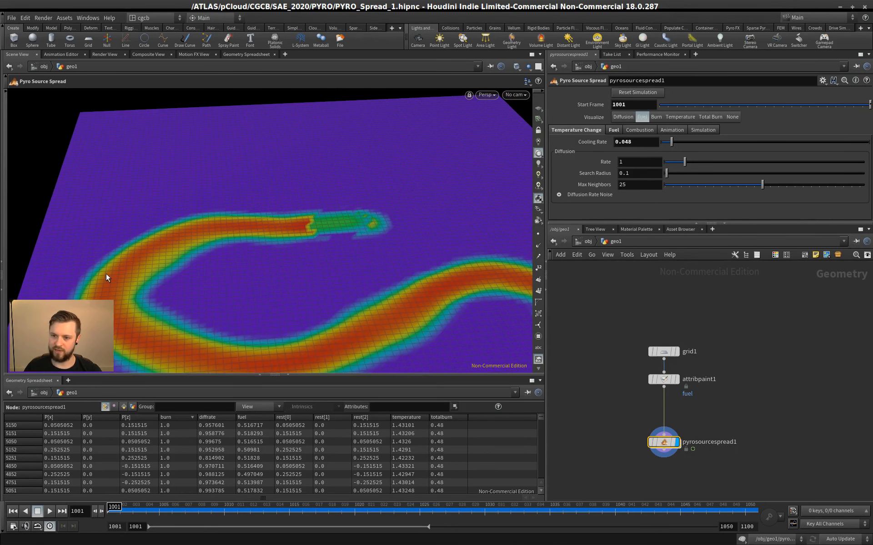
pyautogui.press('Escape')
pyautogui.scroll(5, 351, 234)
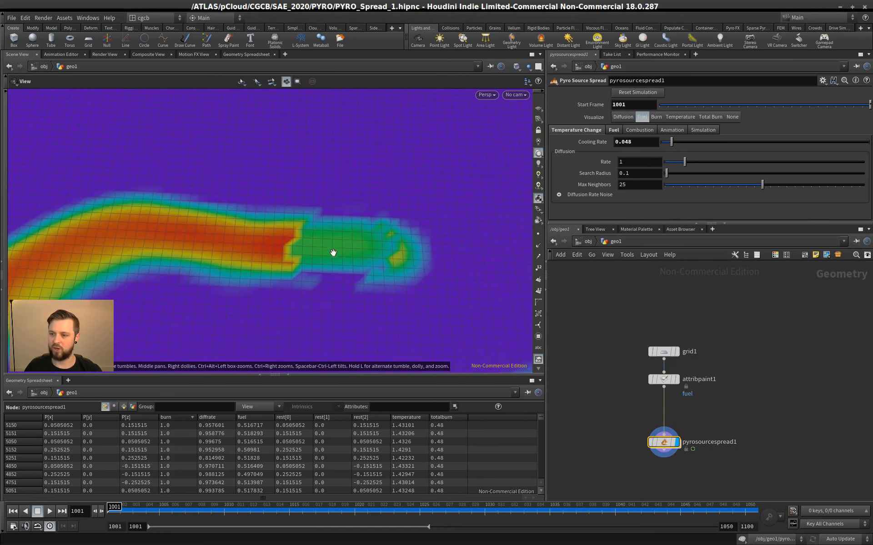
pyautogui.keyDown('alt'); pyautogui.moveTo(333, 253); pyautogui.dragTo(349, 241, button='right'); pyautogui.keyUp('alt')
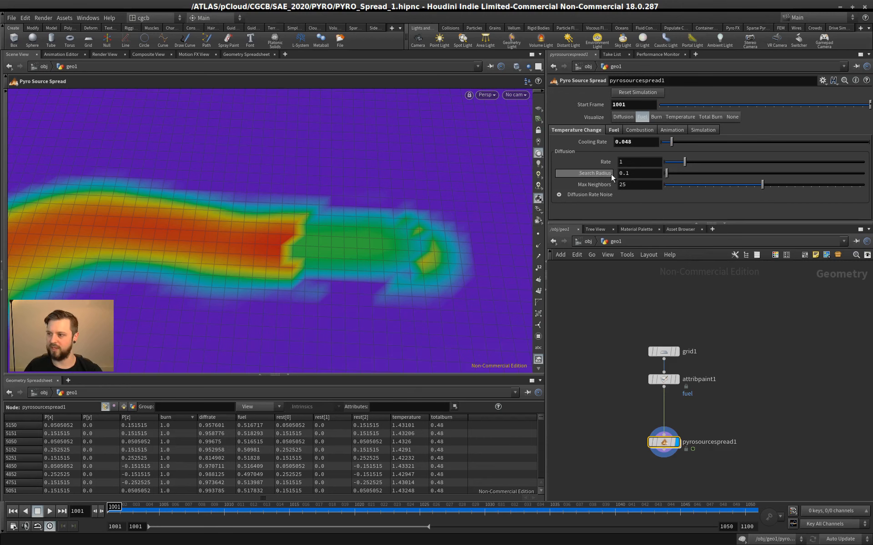
# Set the diffusion Search Radius to 0.3 and test the spread in playback, returning to frame 1001
pyautogui.doubleClick(625, 173)
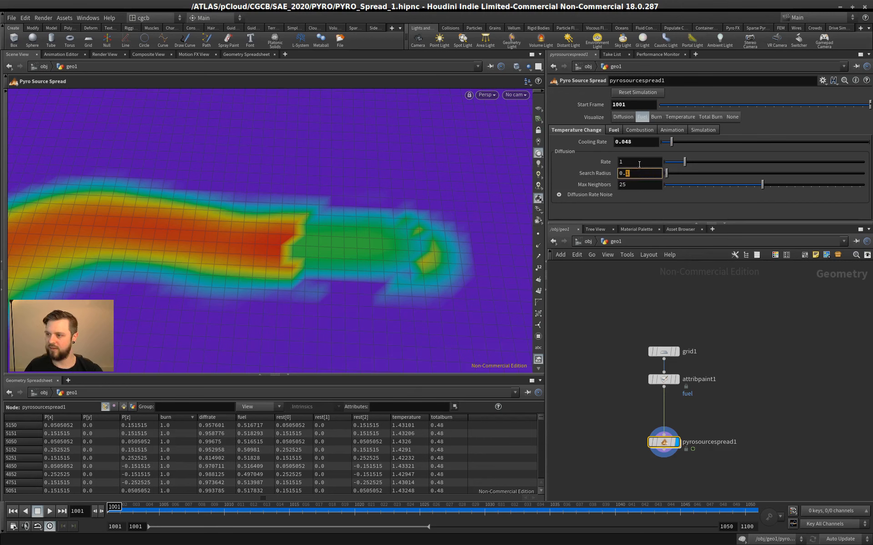
pyautogui.click(633, 163)
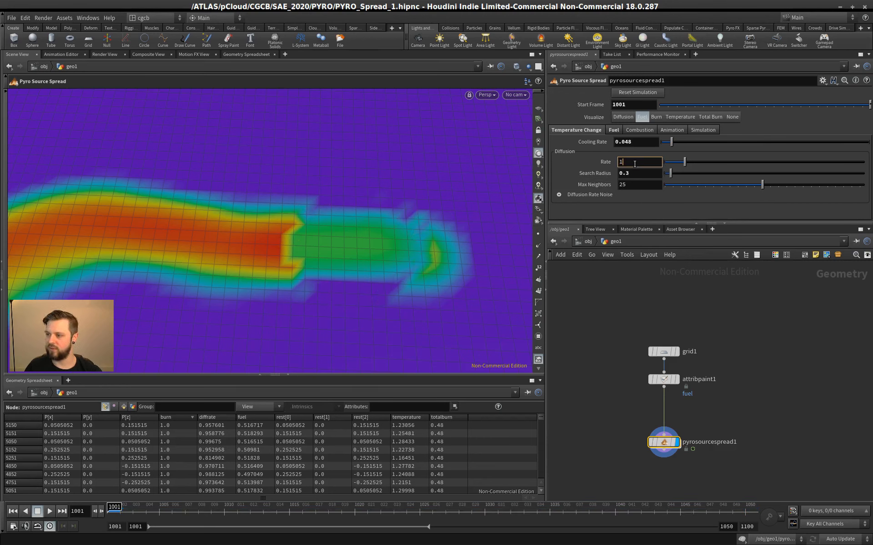
pyautogui.keyDown('alt'); pyautogui.moveTo(228, 290); pyautogui.dragTo(202, 266, button='right'); pyautogui.keyUp('alt')
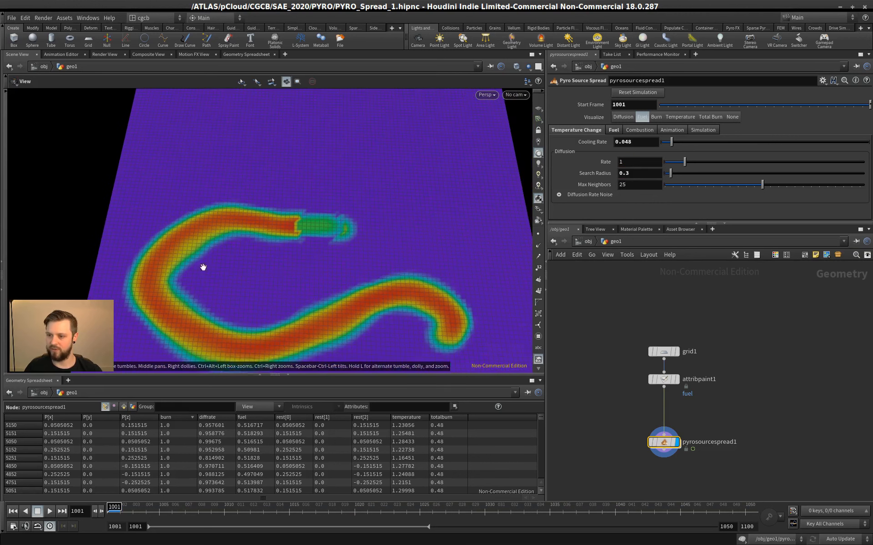
pyautogui.click(50, 512)
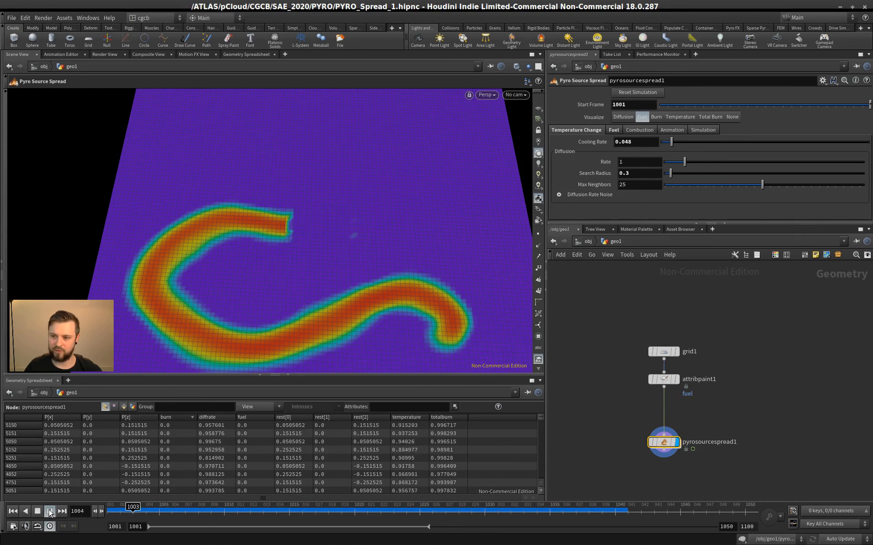
pyautogui.click(39, 511)
pyautogui.click(13, 511)
pyautogui.keyDown('alt'); pyautogui.moveTo(171, 288); pyautogui.dragTo(245, 277, button='right'); pyautogui.keyUp('alt')
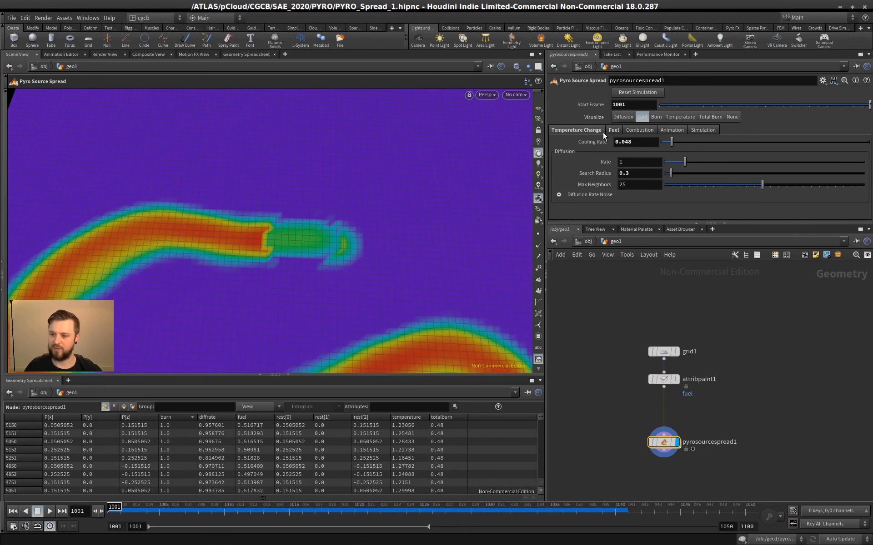
# Lower the Search Radius to 0.27 with temperature visualized, and replay the simulation in the Fuel visualization
pyautogui.click(681, 116)
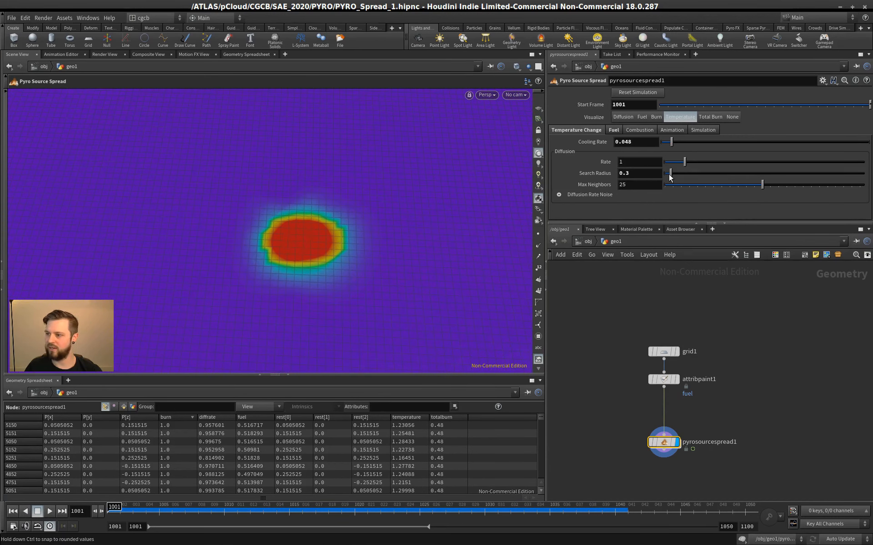
pyautogui.moveTo(670, 177)
pyautogui.mouseDown()
pyautogui.moveTo(663, 175)
pyautogui.moveTo(690, 174)
pyautogui.moveTo(667, 175)
pyautogui.mouseUp()
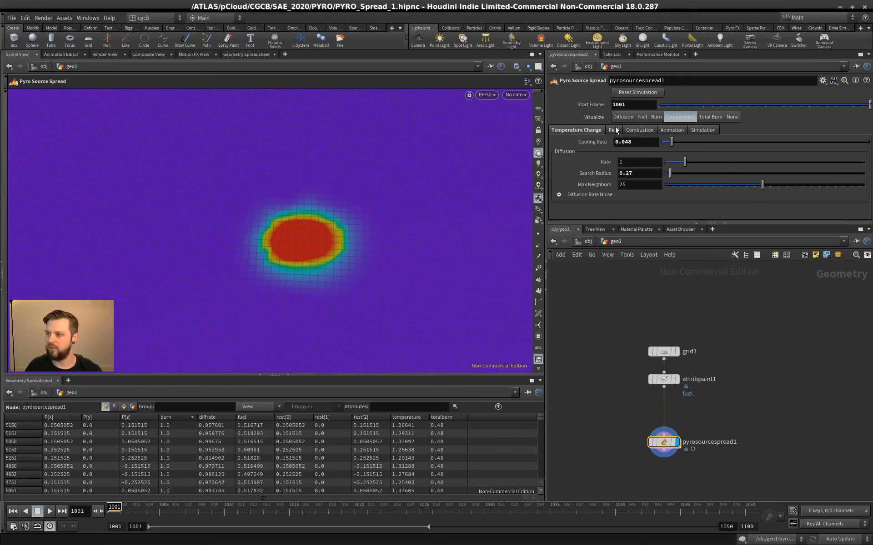
pyautogui.click(641, 118)
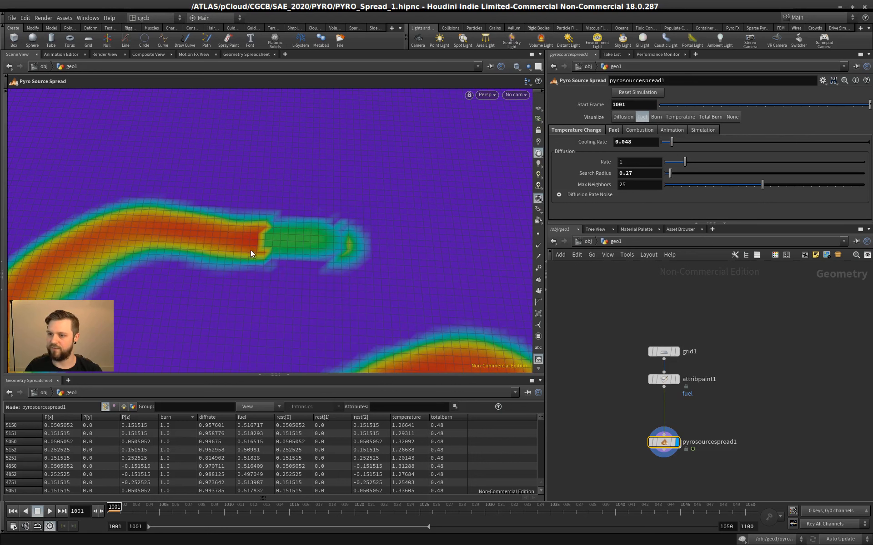
pyautogui.click(49, 511)
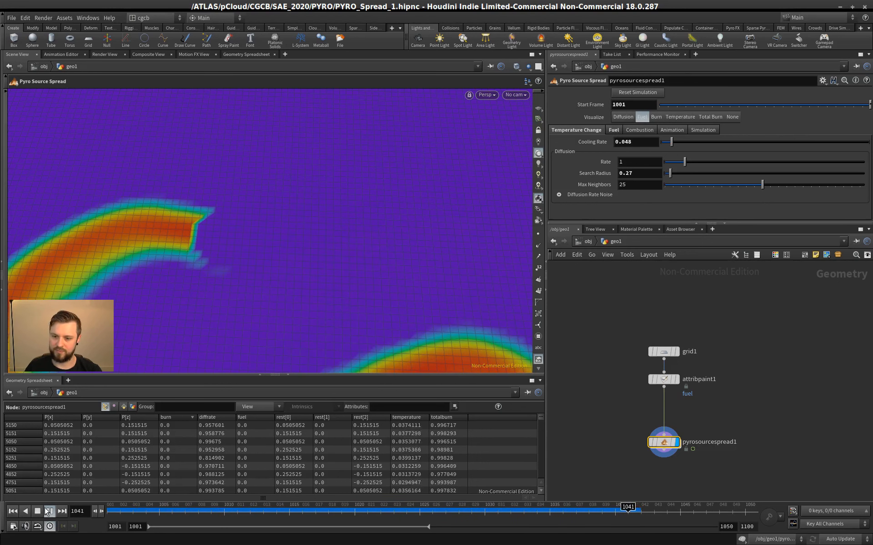
pyautogui.click(14, 511)
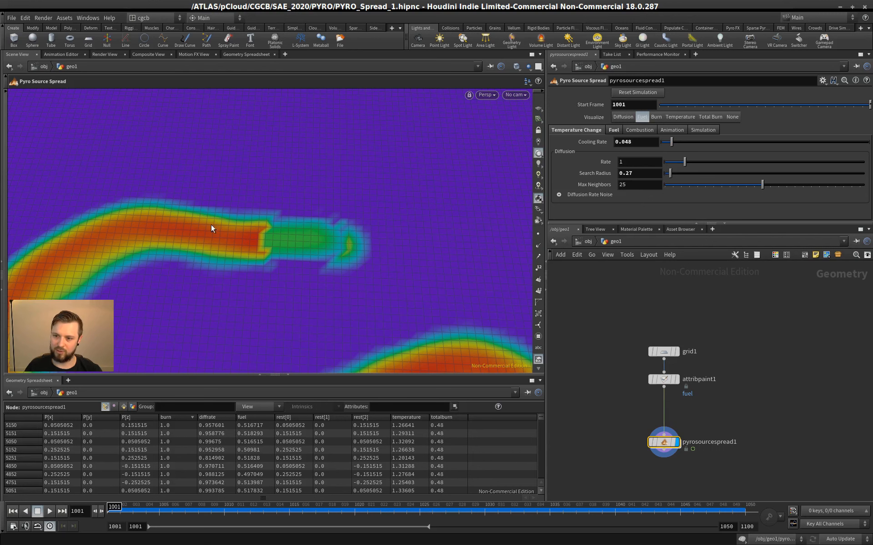
pyautogui.moveTo(211, 225); pyautogui.dragTo(236, 231, button='middle')
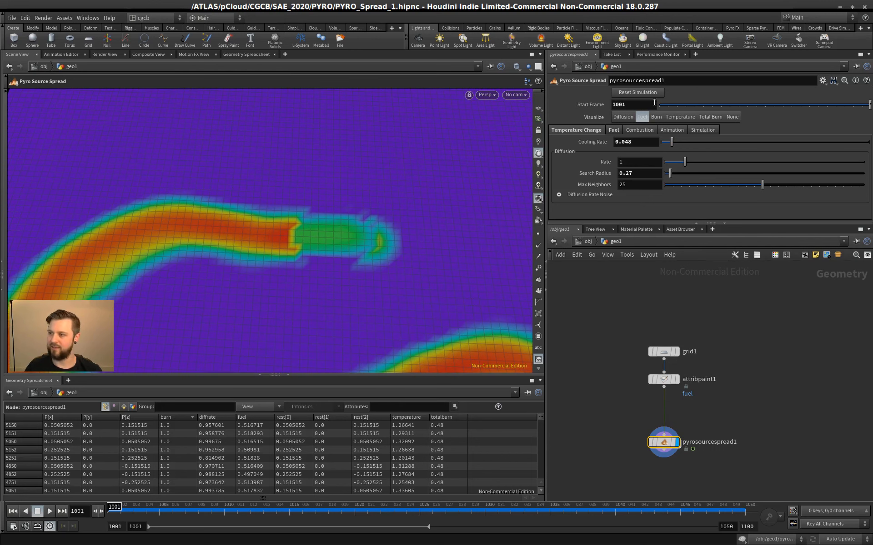
# Set the combustion Ignition Temperature to 0.1 and play the simulation from the first frame
pyautogui.click(613, 130)
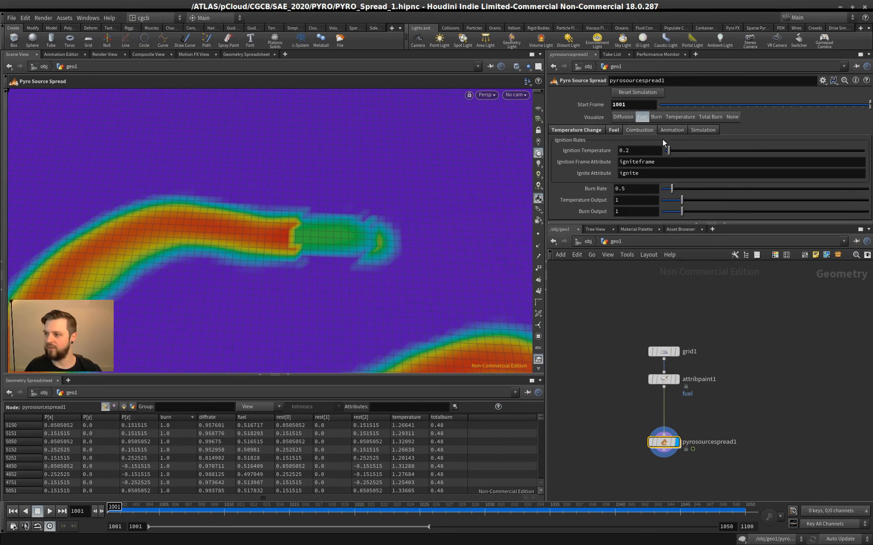
pyautogui.doubleClick(625, 151)
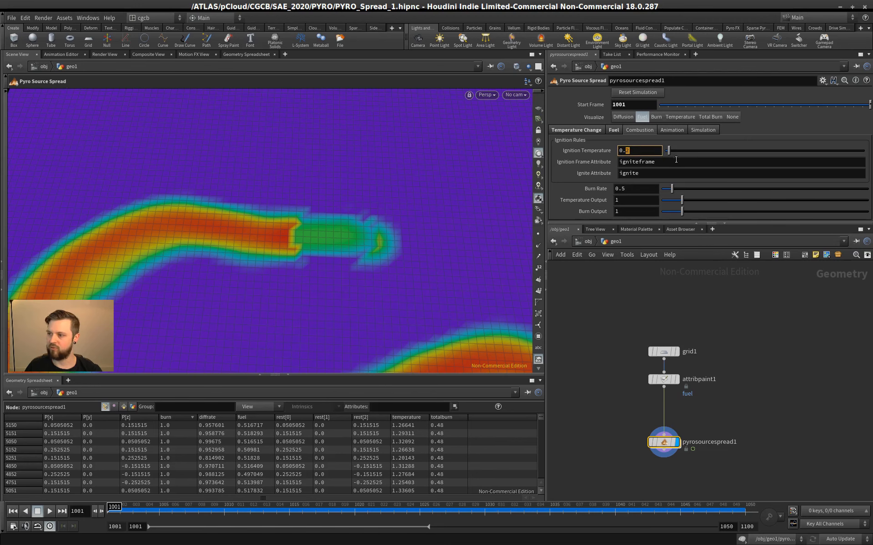
pyautogui.click(666, 162)
pyautogui.click(12, 512)
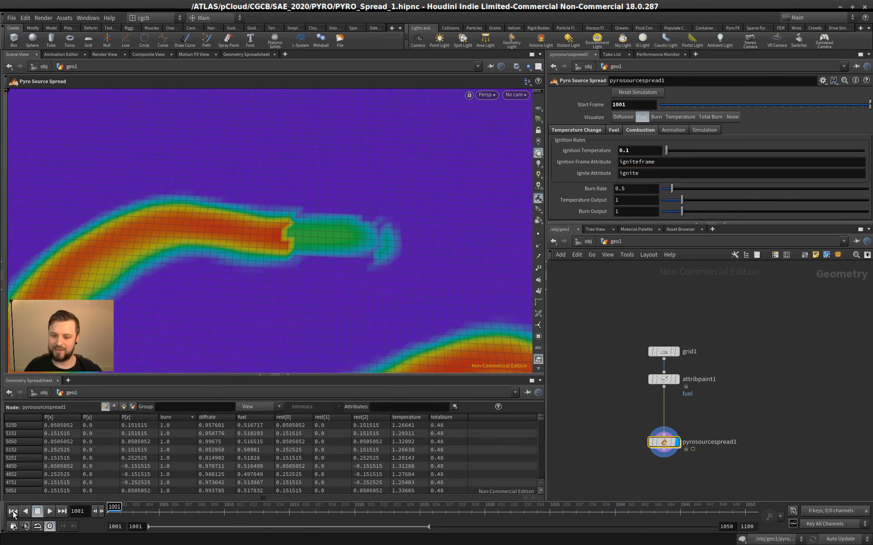
pyautogui.click(50, 511)
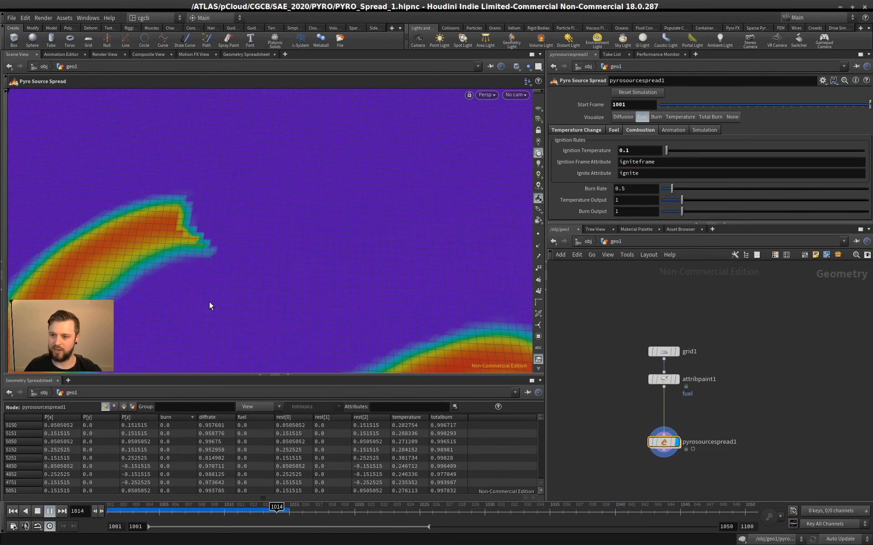
pyautogui.press('Escape')
pyautogui.moveTo(209, 302); pyautogui.dragTo(201, 235)
pyautogui.keyDown('alt'); pyautogui.moveTo(201, 235); pyautogui.dragTo(205, 222, button='right'); pyautogui.keyUp('alt')
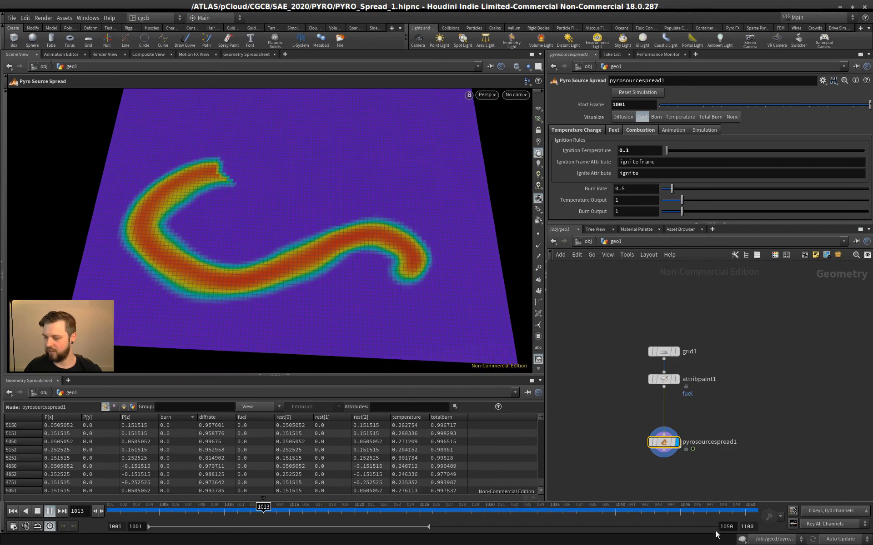
# Extend the end of the playback range to frame 1100, let the simulation run on, and return to the first frame
pyautogui.write('1')
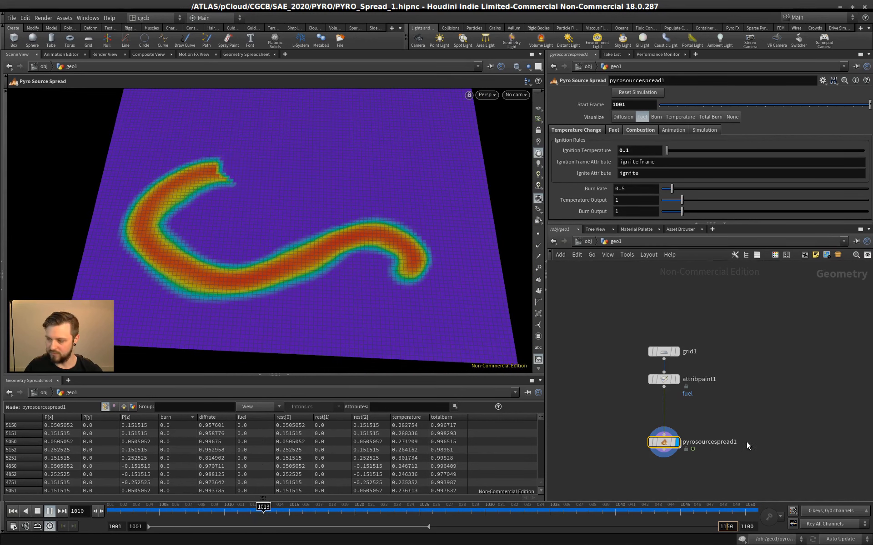
pyautogui.press('Return')
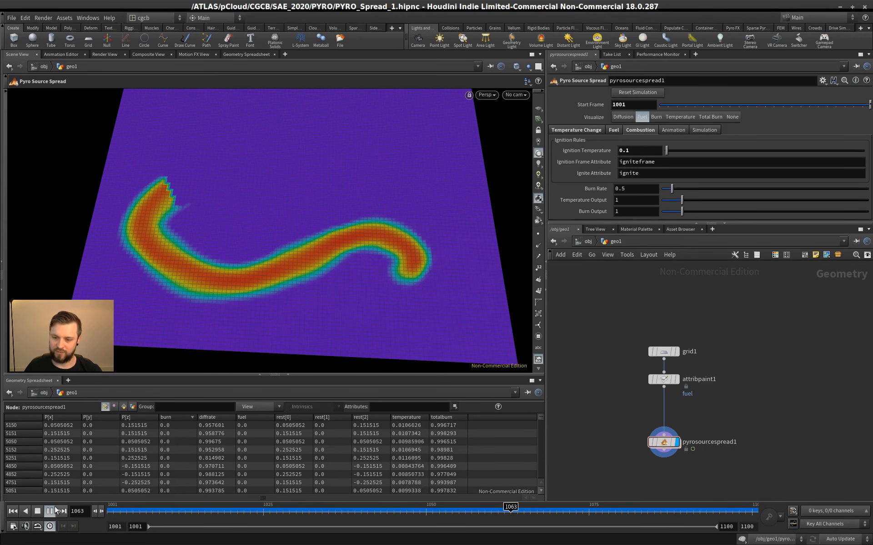
pyautogui.click(37, 511)
pyautogui.click(14, 510)
# Set the diffusion Search Radius to 0.5 and play the simulation to test the fire spread, returning to frame 1001
pyautogui.click(574, 130)
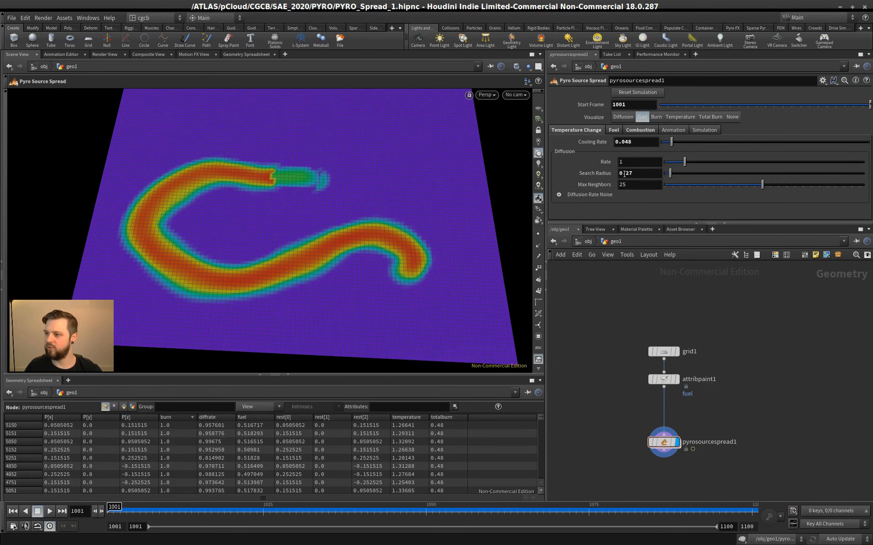
pyautogui.doubleClick(629, 173)
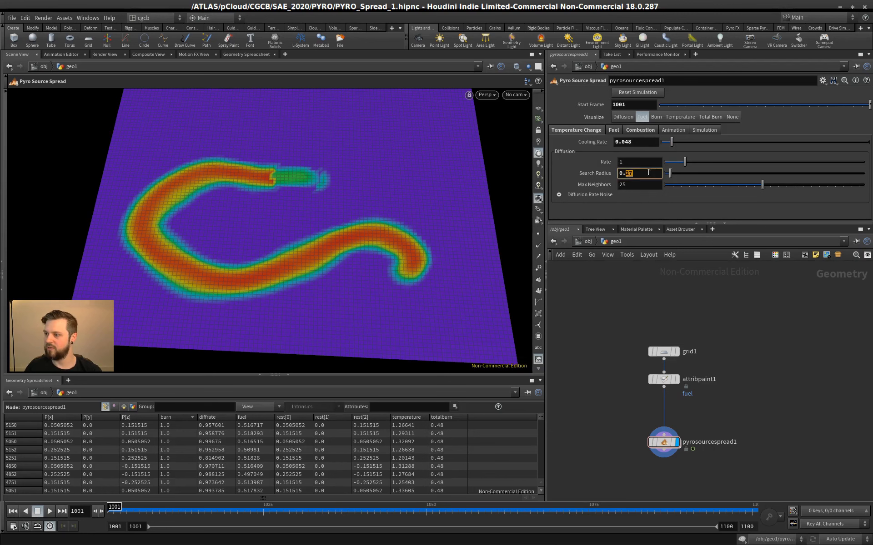
pyautogui.click(641, 164)
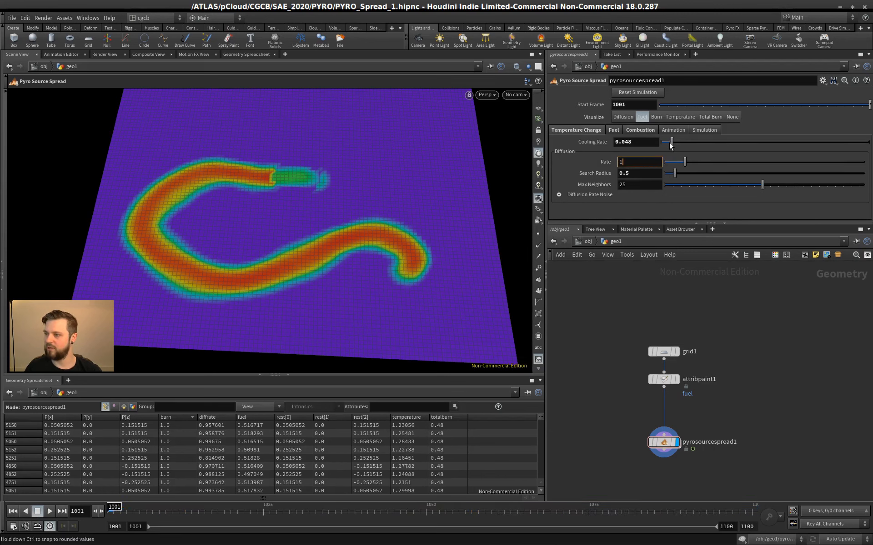
pyautogui.click(614, 131)
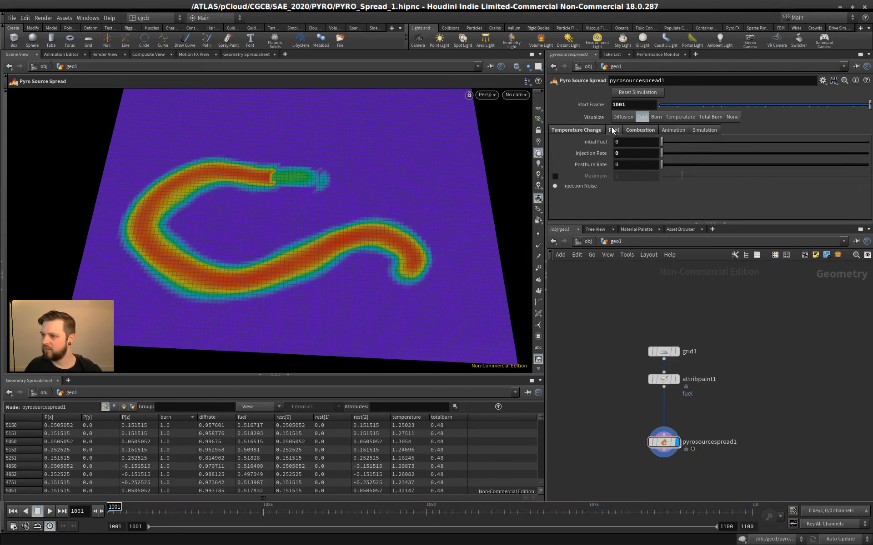
pyautogui.click(48, 512)
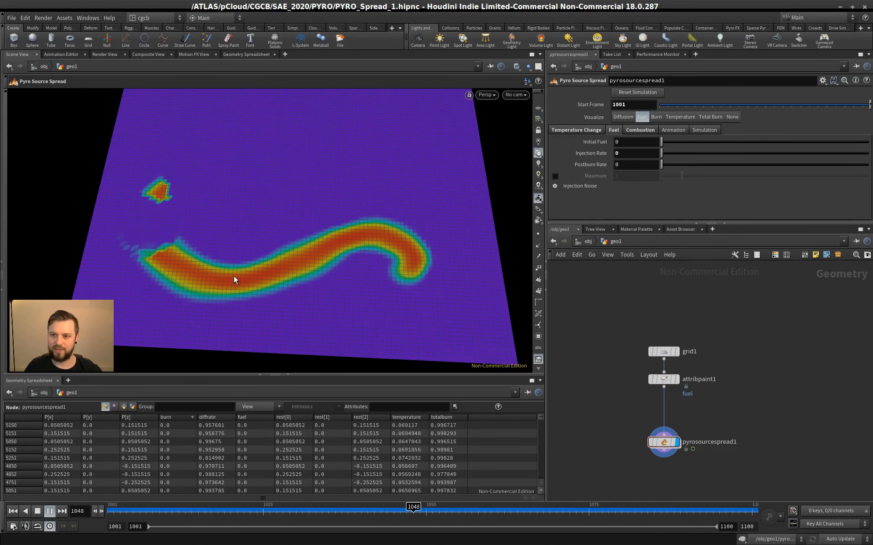
pyautogui.click(38, 513)
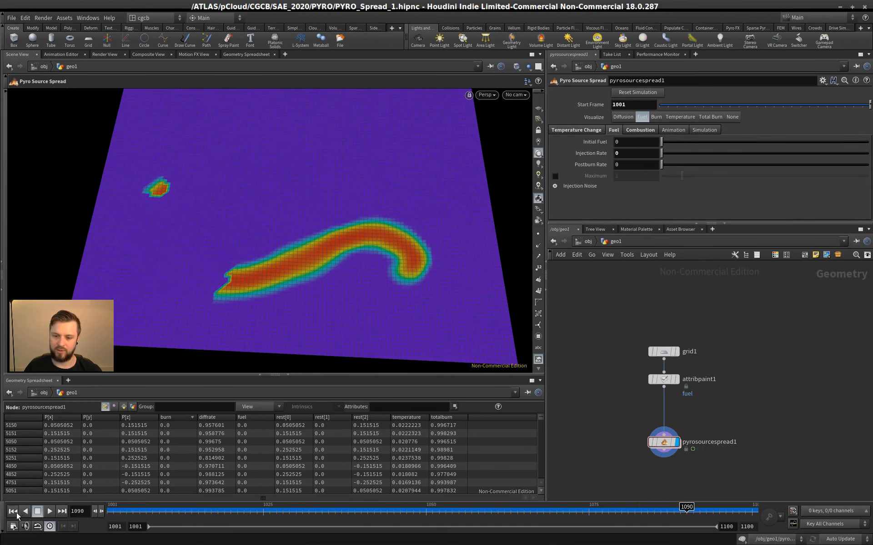
pyautogui.click(13, 511)
pyautogui.keyDown('alt'); pyautogui.moveTo(337, 246); pyautogui.dragTo(302, 250); pyautogui.keyUp('alt')
pyautogui.keyDown('alt'); pyautogui.moveTo(302, 250); pyautogui.dragTo(345, 220, button='right'); pyautogui.keyUp('alt')
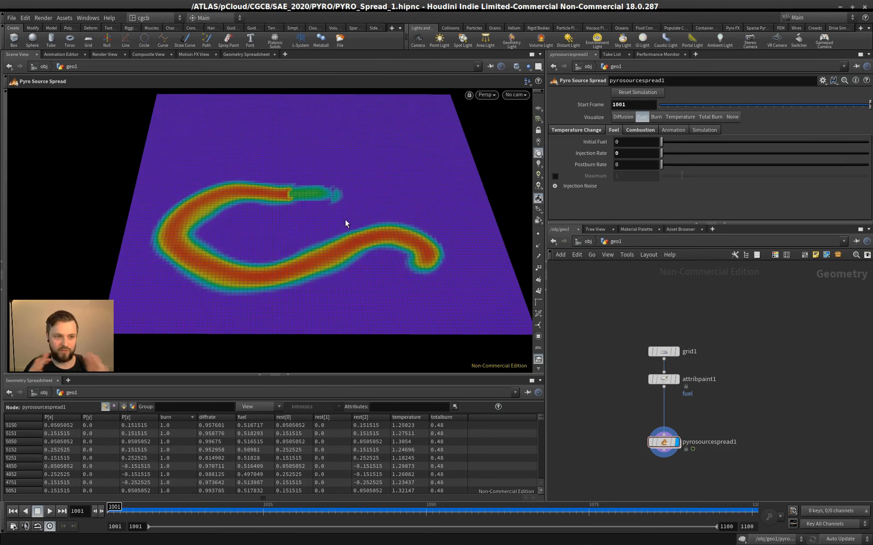
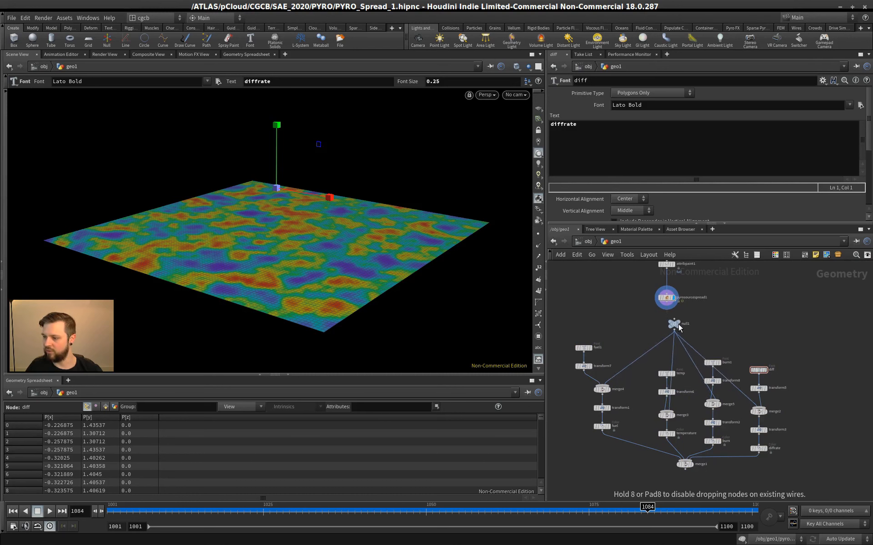
# Move the temp and transform6 nodes clear of the central connection and line up null1 beneath pyrosourcespread1
pyautogui.moveTo(644, 369); pyautogui.dragTo(645, 390)
pyautogui.click(646, 321)
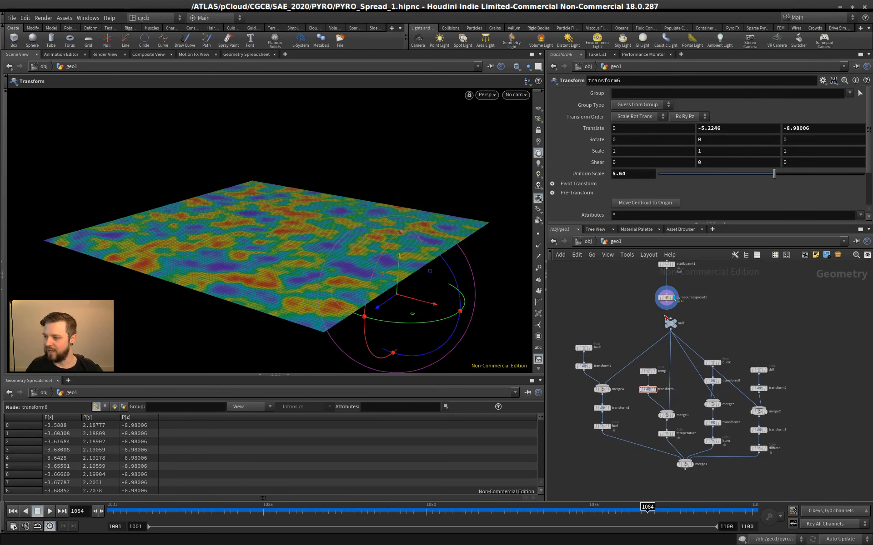
pyautogui.click(670, 318)
pyautogui.click(672, 305)
pyautogui.moveTo(726, 302); pyautogui.dragTo(697, 283, button='middle')
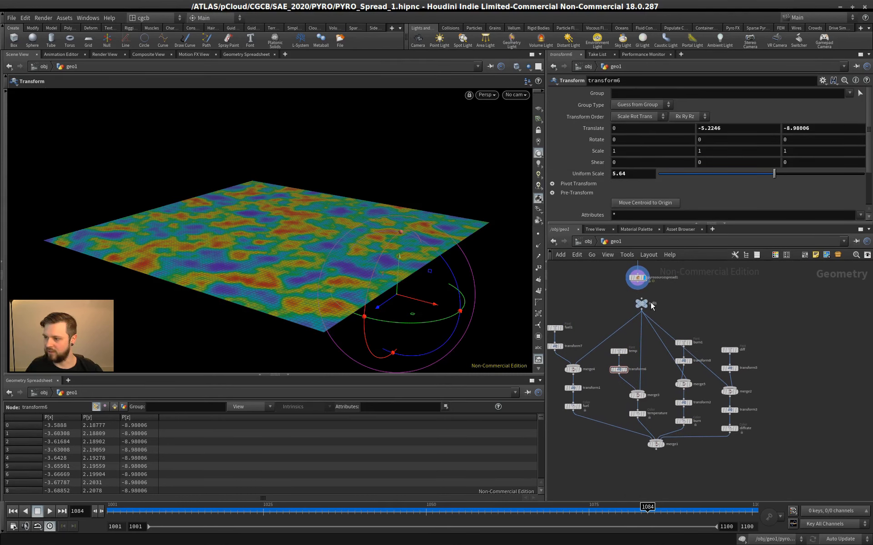
pyautogui.click(642, 299)
pyautogui.click(639, 282)
# Display and select merge1, framing all four labelled attribute grids in the viewport
pyautogui.click(663, 445)
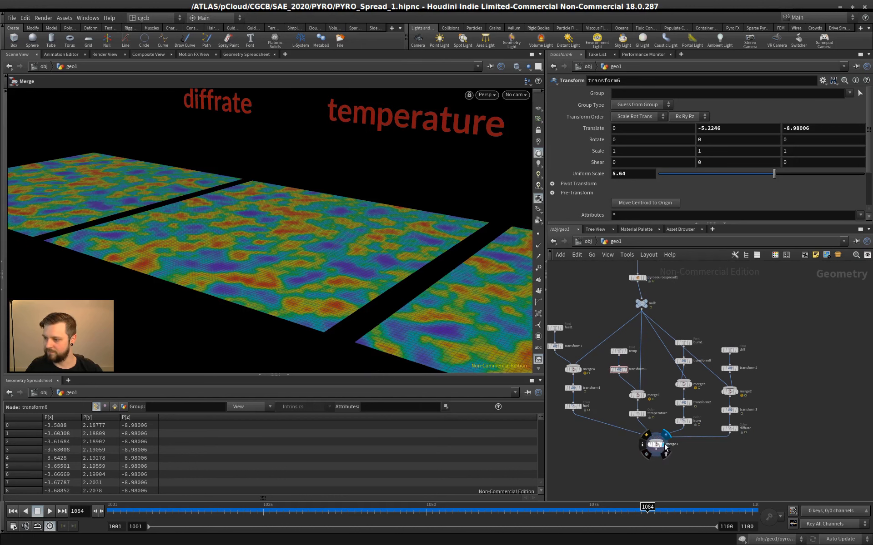
pyautogui.click(656, 445)
pyautogui.keyDown('alt'); pyautogui.moveTo(386, 288); pyautogui.dragTo(302, 259, button='right'); pyautogui.keyUp('alt')
pyautogui.keyDown('alt'); pyautogui.moveTo(302, 259); pyautogui.dragTo(354, 274); pyautogui.keyUp('alt')
pyautogui.keyDown('alt'); pyautogui.moveTo(353, 274); pyautogui.dragTo(229, 270, button='middle'); pyautogui.keyUp('alt')
pyautogui.keyDown('alt'); pyautogui.moveTo(229, 270); pyautogui.dragTo(306, 283, button='right'); pyautogui.keyUp('alt')
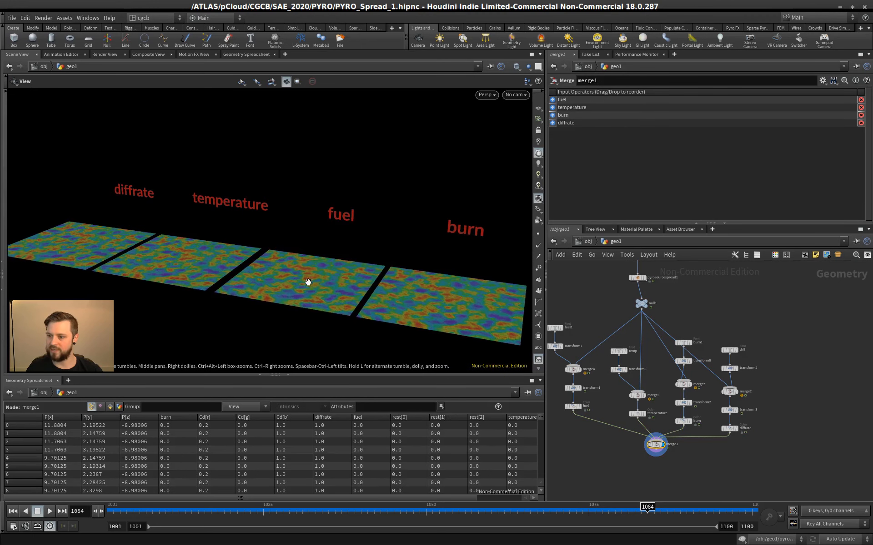
pyautogui.keyDown('alt'); pyautogui.moveTo(306, 282); pyautogui.dragTo(301, 266); pyautogui.keyUp('alt')
# Align pyrosourcespread1 above null1 in the network and enlarge the viewport pane
pyautogui.moveTo(739, 347); pyautogui.dragTo(771, 338, button='middle')
pyautogui.moveTo(725, 308); pyautogui.dragTo(714, 329, button='middle')
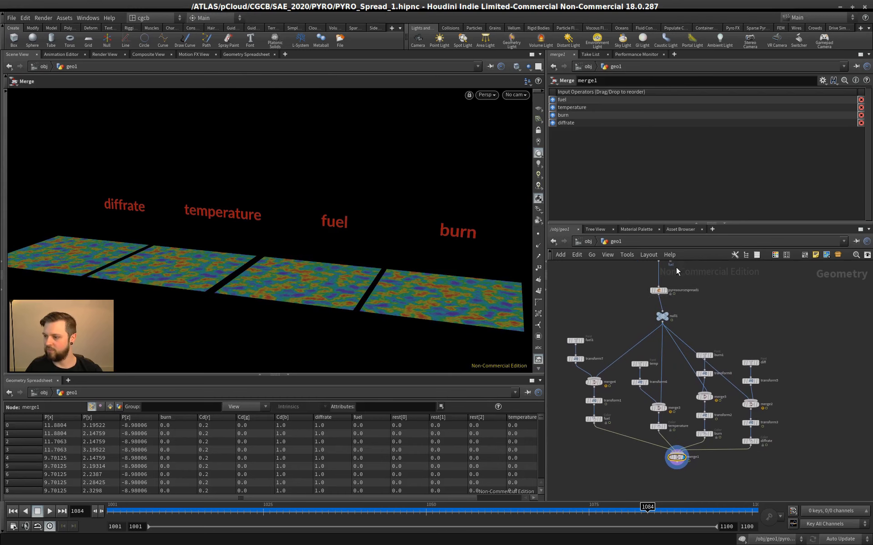
pyautogui.moveTo(679, 299); pyautogui.dragTo(668, 331, button='middle')
pyautogui.scroll(3, 670, 329)
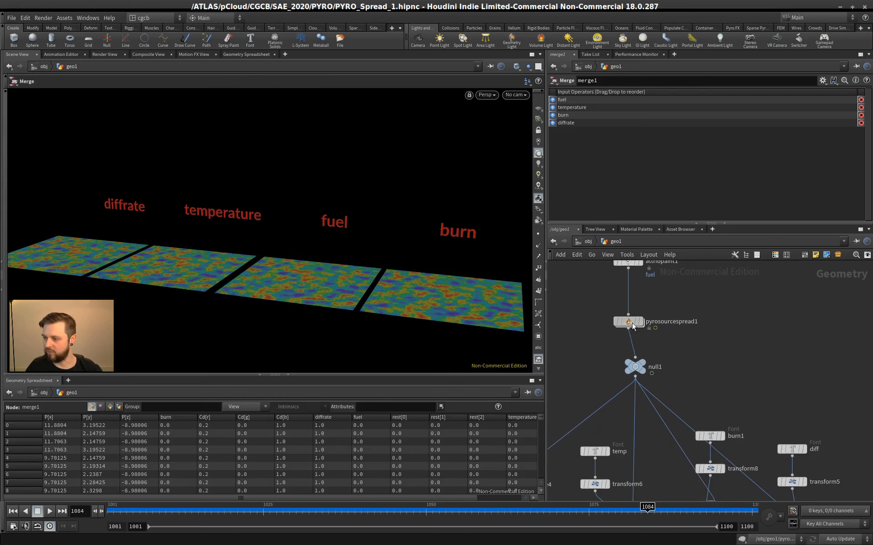
pyautogui.moveTo(630, 322); pyautogui.dragTo(636, 322)
pyautogui.scroll(-3, 677, 326)
pyautogui.moveTo(678, 327); pyautogui.dragTo(709, 273, button='middle')
pyautogui.moveTo(518, 375); pyautogui.dragTo(518, 393)
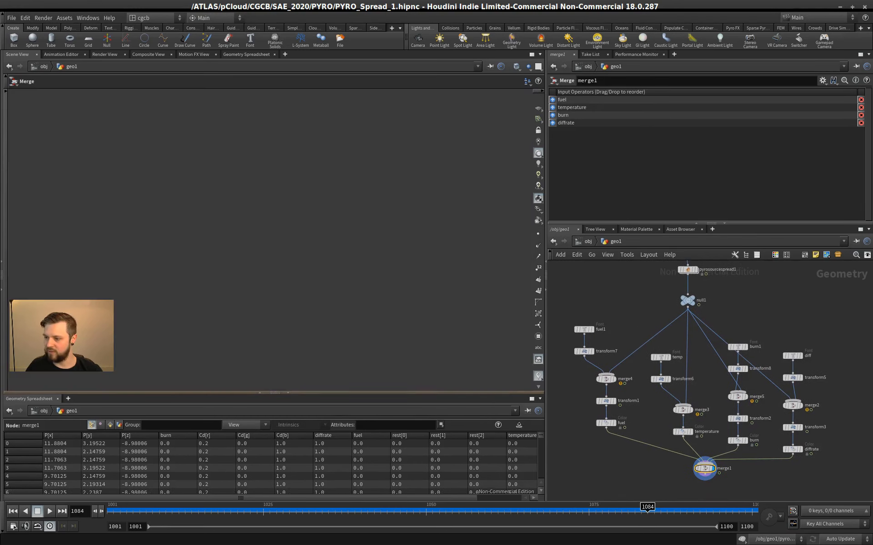
# Select pyrosourcespread1 and turn off the viewport's attribute visualizers to show each grid's own colors
pyautogui.moveTo(715, 293); pyautogui.dragTo(713, 313, button='middle')
pyautogui.click(685, 291)
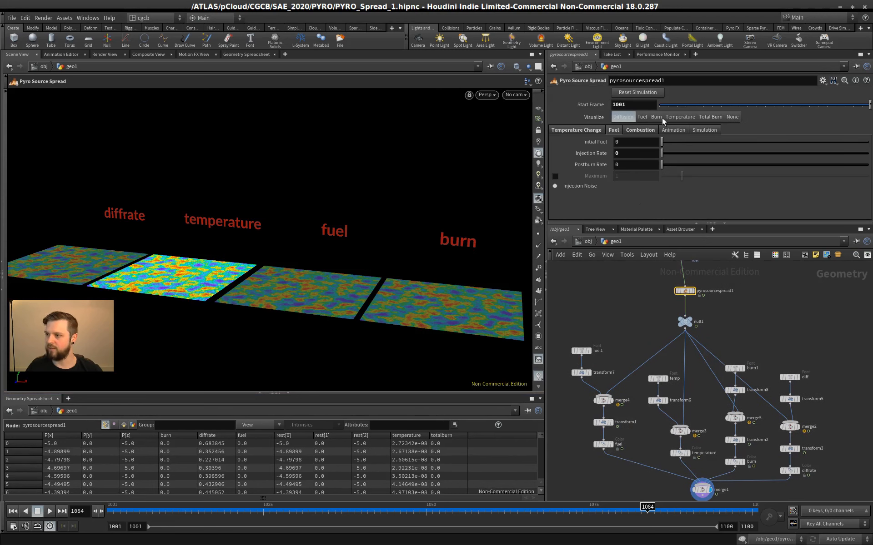
pyautogui.click(538, 376)
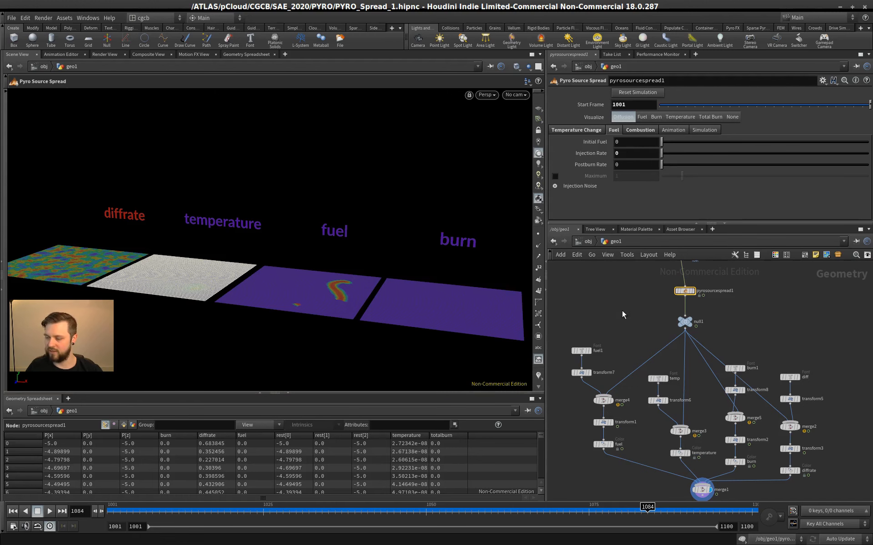
# Display and select the fuel and temperature Color nodes in turn to check which attribute drives each color ramp
pyautogui.scroll(-1, 618, 308)
pyautogui.click(611, 419)
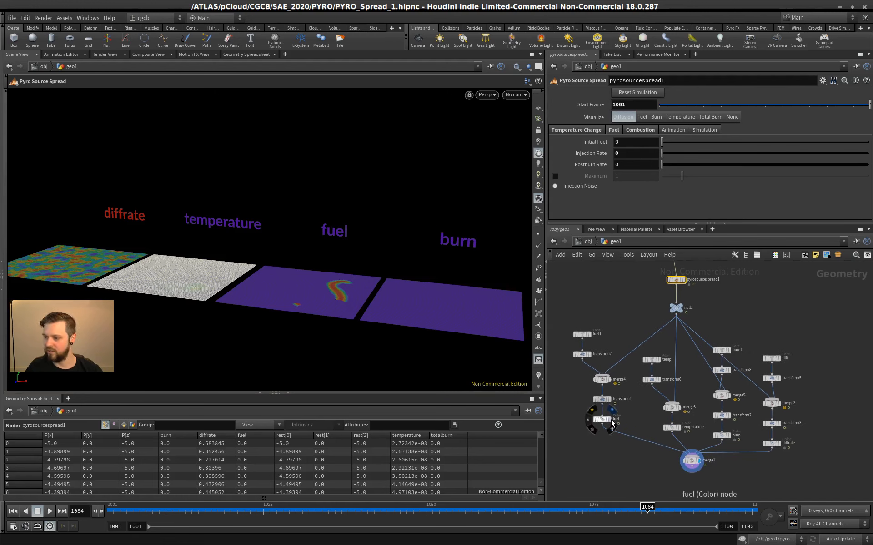
pyautogui.keyDown('alt'); pyautogui.moveTo(393, 299); pyautogui.dragTo(381, 306); pyautogui.keyUp('alt')
pyautogui.moveTo(631, 150); pyautogui.dragTo(566, 159)
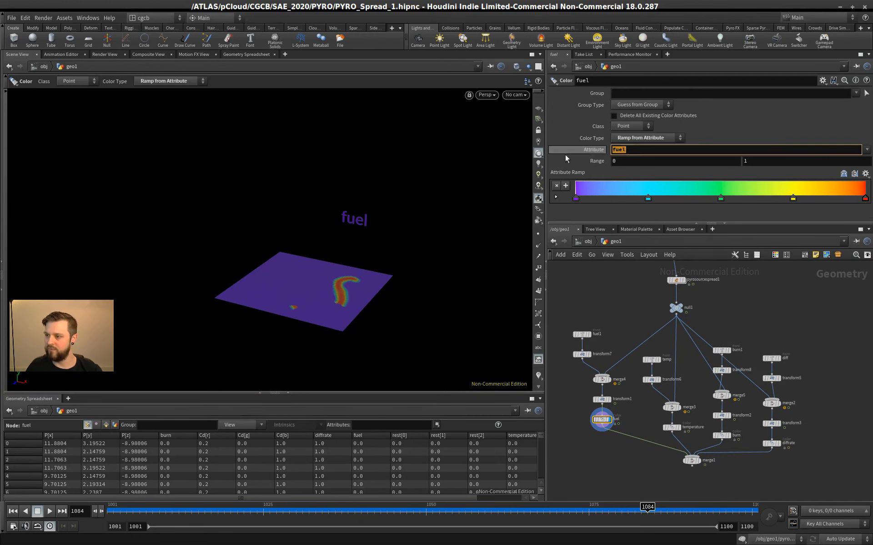
pyautogui.click(684, 428)
pyautogui.click(671, 433)
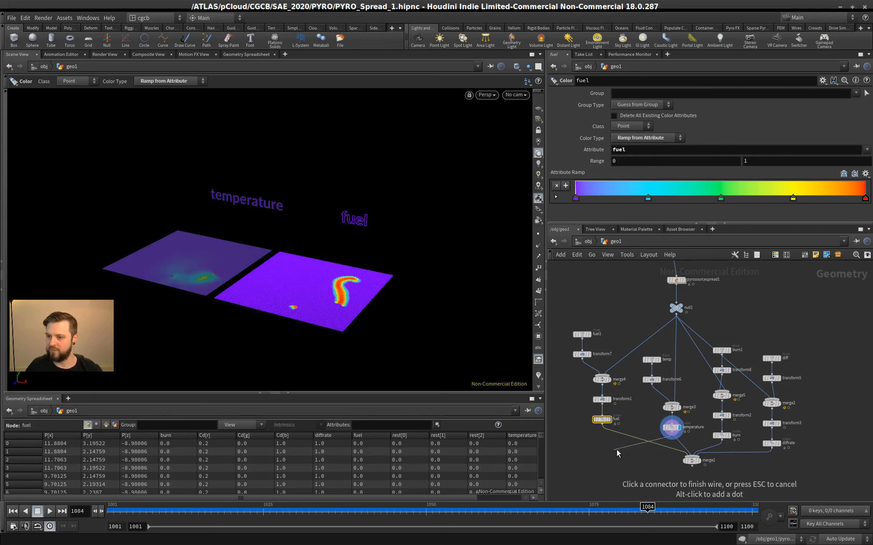
pyautogui.click(664, 431)
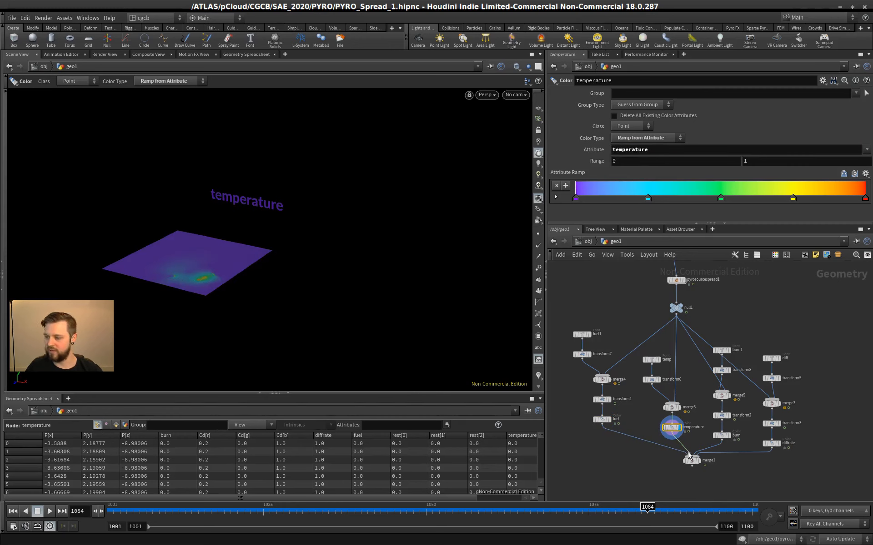
# Move merge1 slightly lower in the network and make it the displayed, selected node
pyautogui.moveTo(690, 460); pyautogui.dragTo(688, 473)
pyautogui.click(700, 474)
pyautogui.click(697, 473)
pyautogui.click(689, 474)
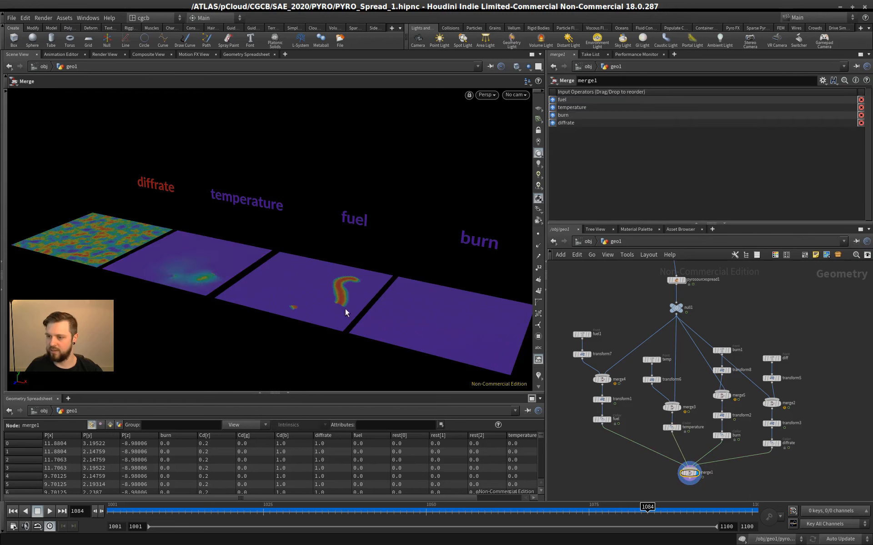
# Widen the viewport pane and return to frame 1001 with all four labelled grids framed
pyautogui.keyDown('alt'); pyautogui.moveTo(345, 313); pyautogui.dragTo(330, 295); pyautogui.keyUp('alt')
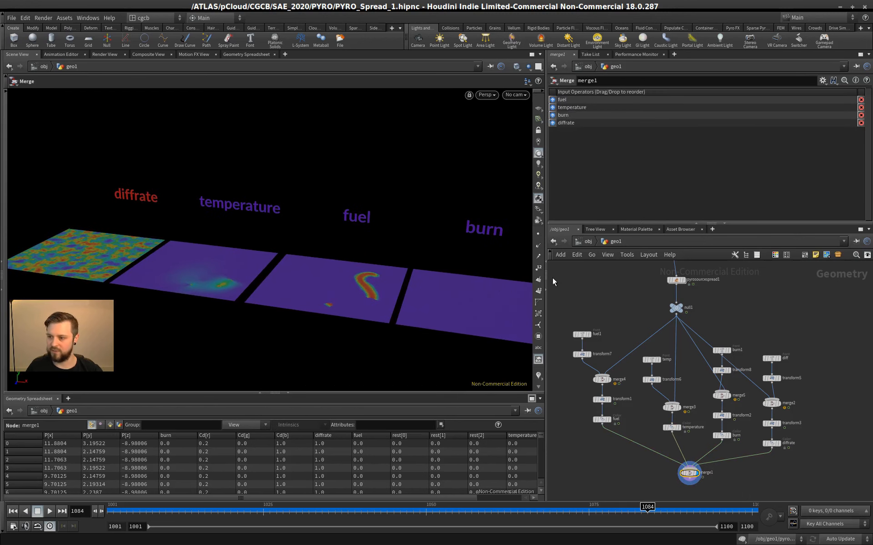
pyautogui.moveTo(545, 280); pyautogui.dragTo(679, 280)
pyautogui.keyDown('alt'); pyautogui.moveTo(432, 288); pyautogui.dragTo(350, 266); pyautogui.keyUp('alt')
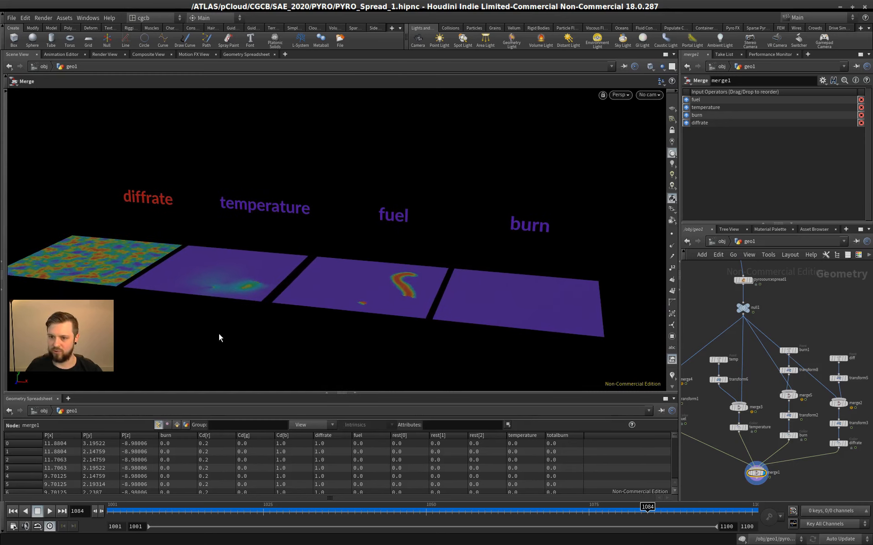
pyautogui.click(12, 513)
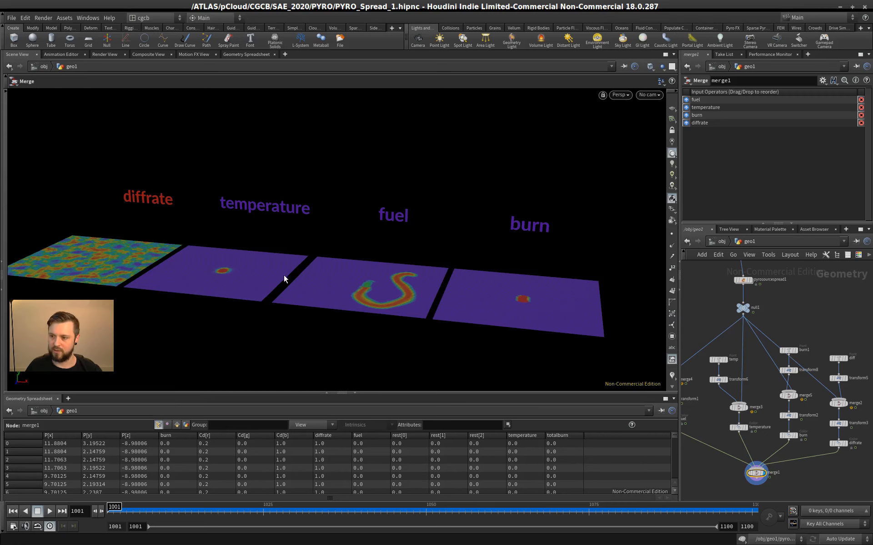
pyautogui.keyDown('alt'); pyautogui.moveTo(285, 279); pyautogui.dragTo(169, 290); pyautogui.keyUp('alt')
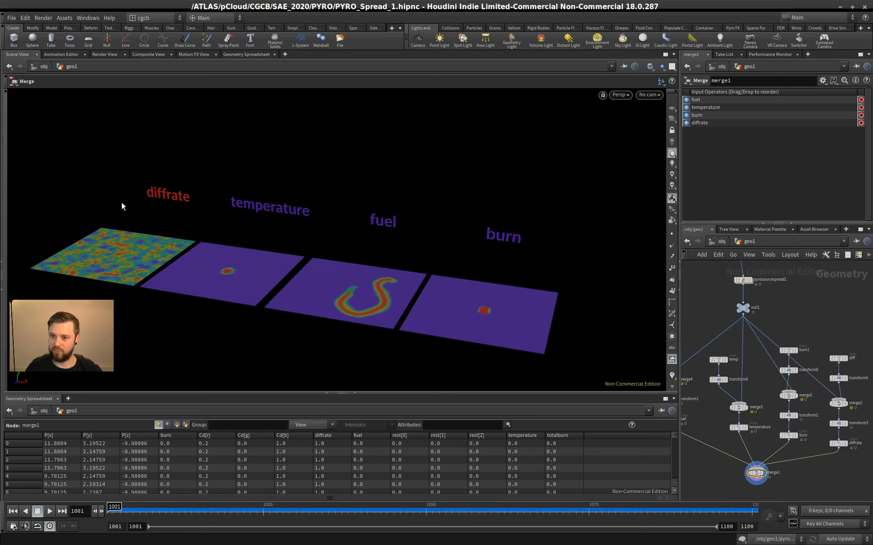
# Play the simulation and watch the diffrate, temperature, fuel and burn grids together from a more frontal view
pyautogui.moveTo(746, 352); pyautogui.dragTo(766, 349, button='middle')
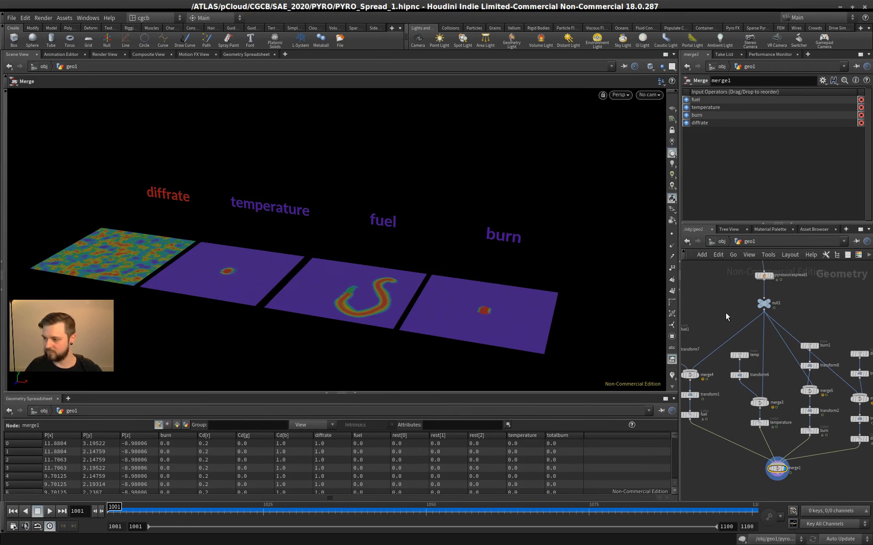
pyautogui.moveTo(840, 344); pyautogui.dragTo(844, 378, button='middle')
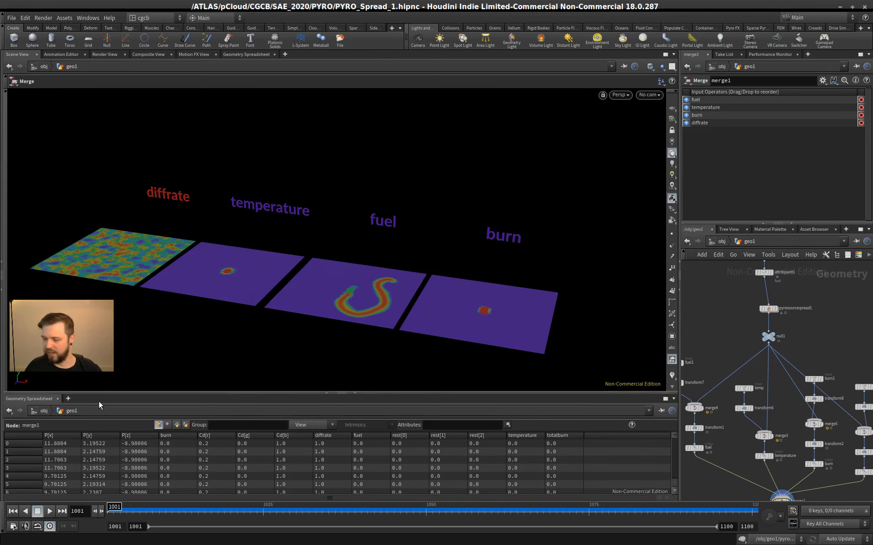
pyautogui.click(50, 511)
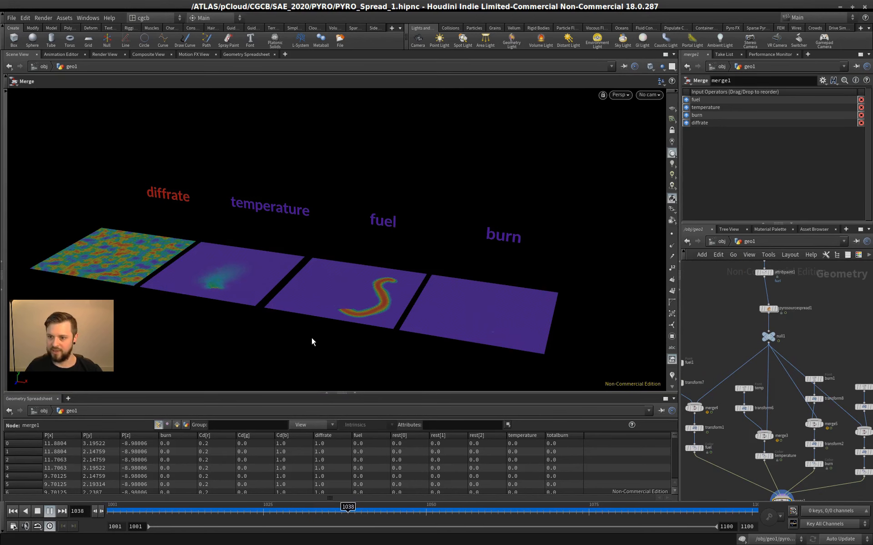
pyautogui.keyDown('alt'); pyautogui.moveTo(244, 314); pyautogui.dragTo(304, 372); pyautogui.keyUp('alt')
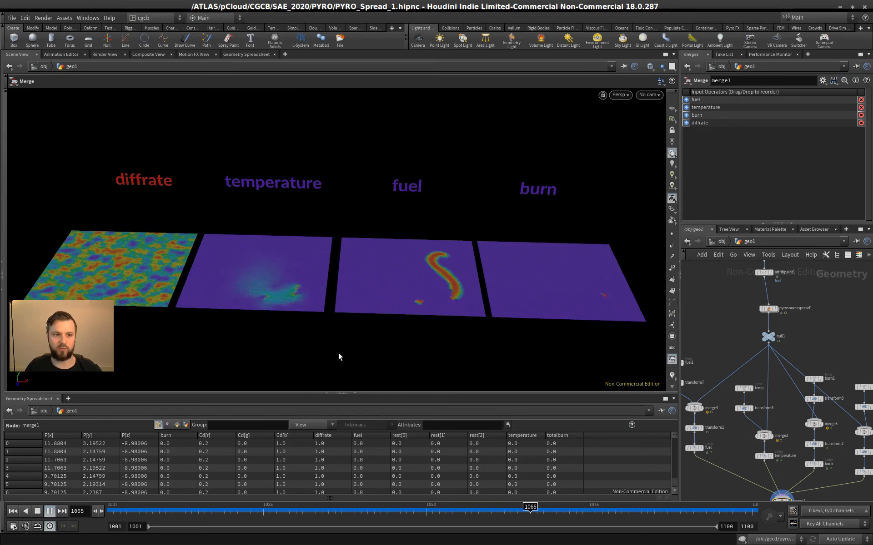
pyautogui.keyDown('alt'); pyautogui.moveTo(337, 340); pyautogui.dragTo(339, 320); pyautogui.keyUp('alt')
pyautogui.keyDown('alt'); pyautogui.moveTo(339, 327); pyautogui.dragTo(338, 308, button='middle'); pyautogui.keyUp('alt')
pyautogui.moveTo(338, 309)
pyautogui.keyDown('alt'); pyautogui.mouseDown()
pyautogui.moveTo(346, 316)
pyautogui.moveTo(337, 315)
pyautogui.mouseUp(); pyautogui.keyUp('alt')
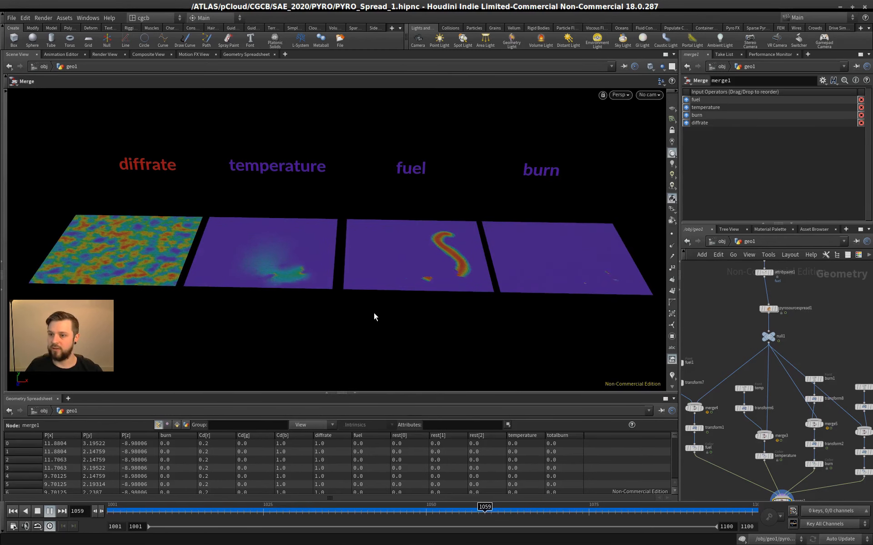
pyautogui.scroll(1, 374, 313)
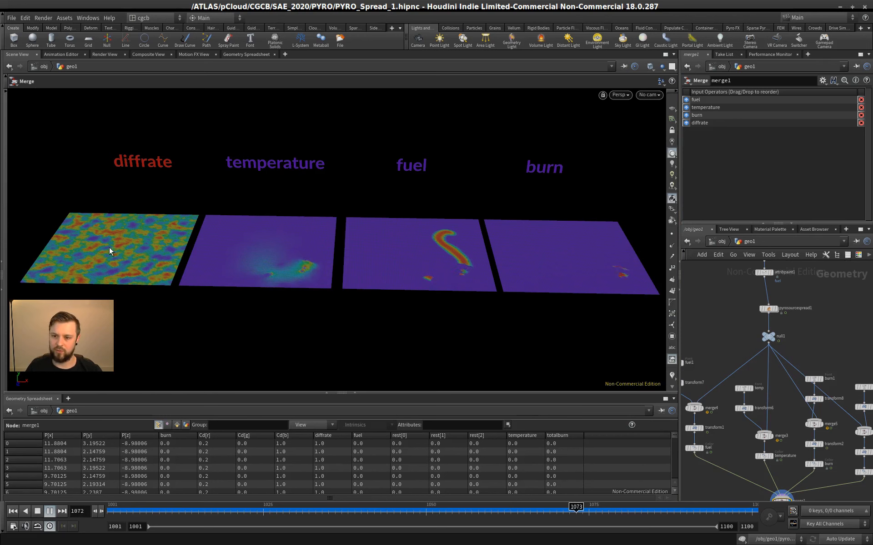
# Select pyrosourcespread1 and stop the playback at frame 1060
pyautogui.moveTo(795, 319); pyautogui.dragTo(796, 351, button='middle')
pyautogui.click(769, 340)
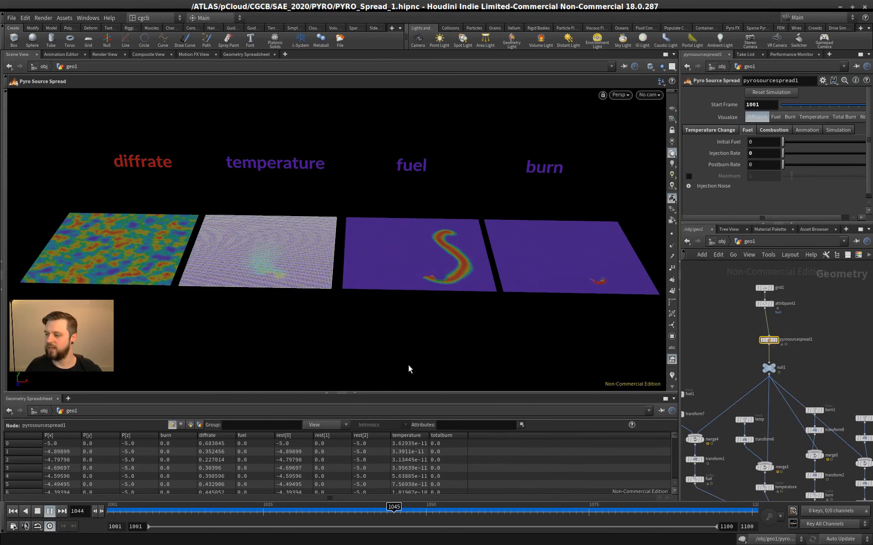
pyautogui.click(36, 512)
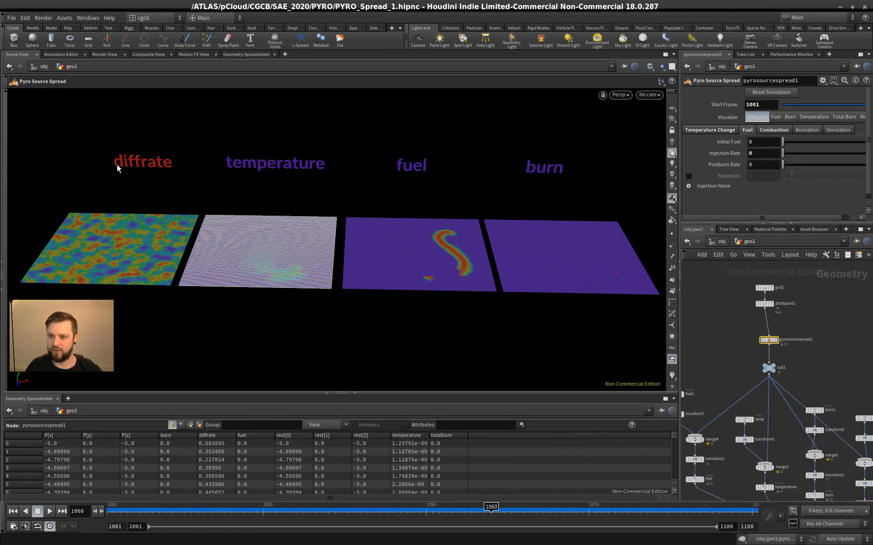
pyautogui.middleClick(771, 344)
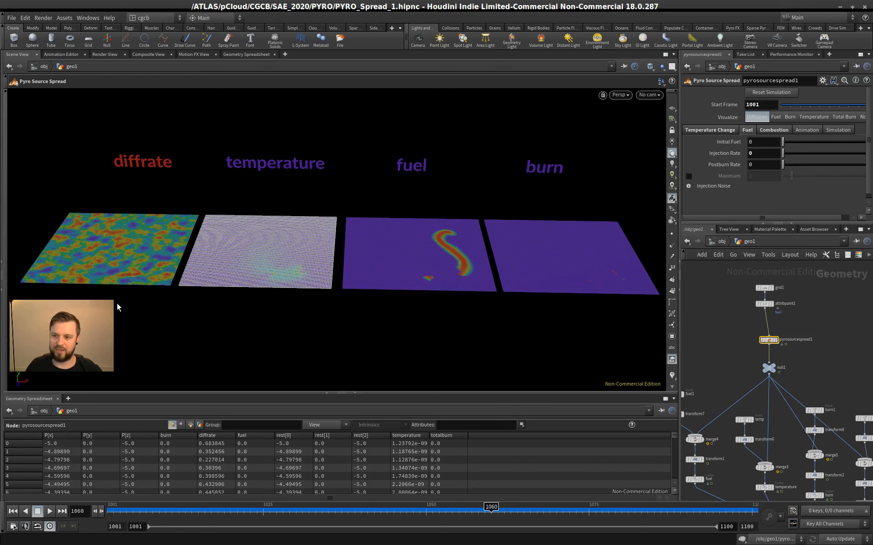
# Replay the simulation from frame 1001 and examine the fuel and burn grids up close
pyautogui.click(11, 512)
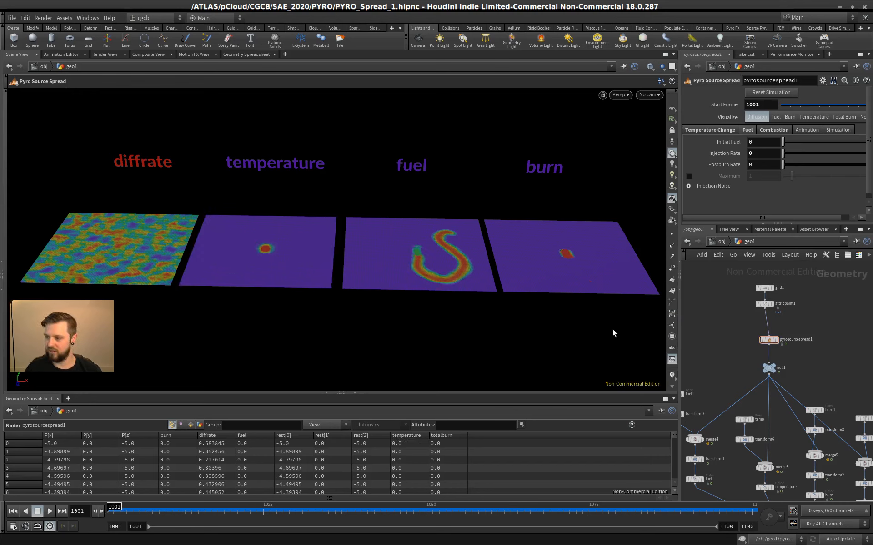
pyautogui.click(50, 512)
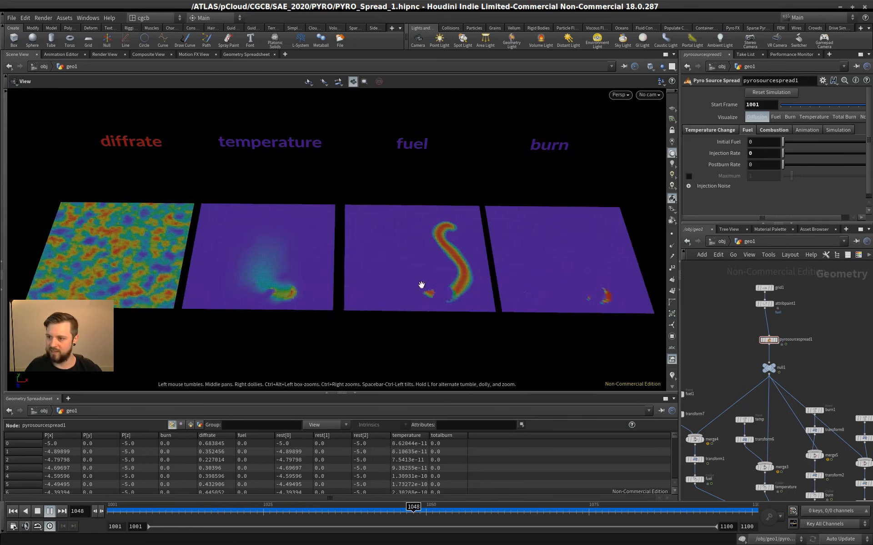
pyautogui.scroll(5, 419, 288)
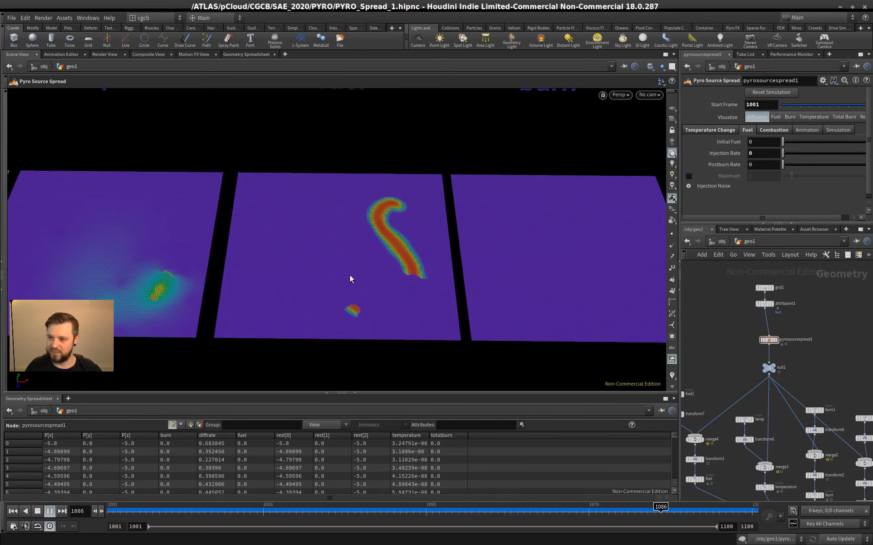
pyautogui.keyDown('alt'); pyautogui.moveTo(339, 242); pyautogui.dragTo(339, 275); pyautogui.keyUp('alt')
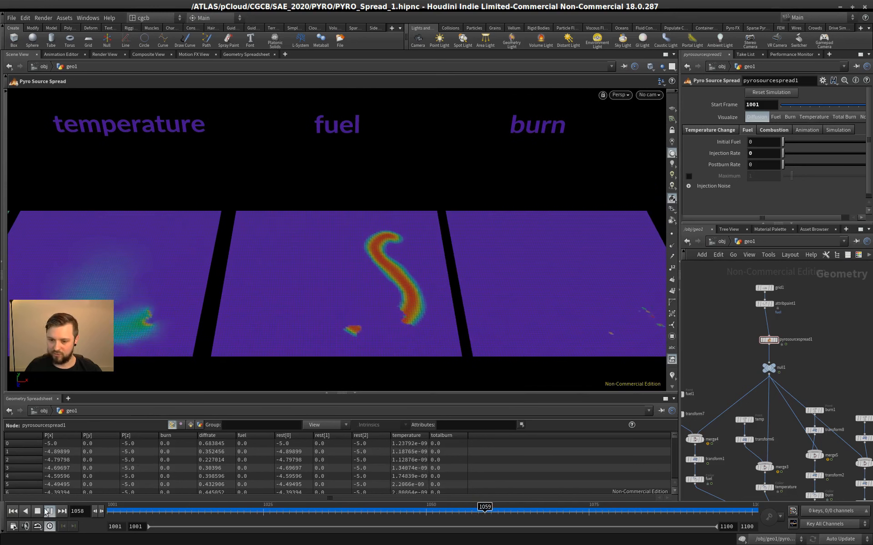
# Stop the playback and scrub to frames 1014 and 1016 to examine where the fuel trail is burning away
pyautogui.click(37, 511)
pyautogui.click(118, 508)
pyautogui.moveTo(119, 508)
pyautogui.mouseDown()
pyautogui.moveTo(203, 514)
pyautogui.moveTo(199, 520)
pyautogui.moveTo(179, 513)
pyautogui.moveTo(192, 511)
pyautogui.mouseUp()
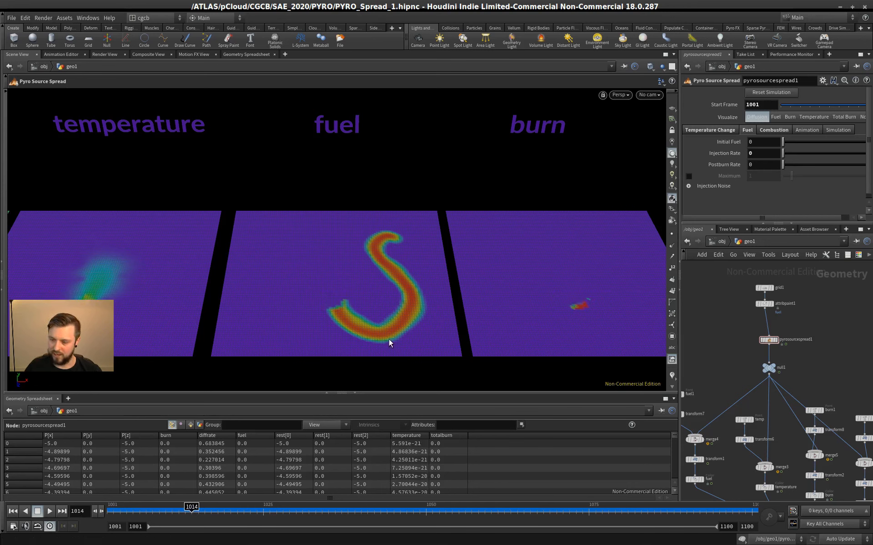
pyautogui.moveTo(191, 507)
pyautogui.mouseDown()
pyautogui.moveTo(213, 507)
pyautogui.moveTo(182, 505)
pyautogui.moveTo(221, 507)
pyautogui.moveTo(205, 507)
pyautogui.mouseUp()
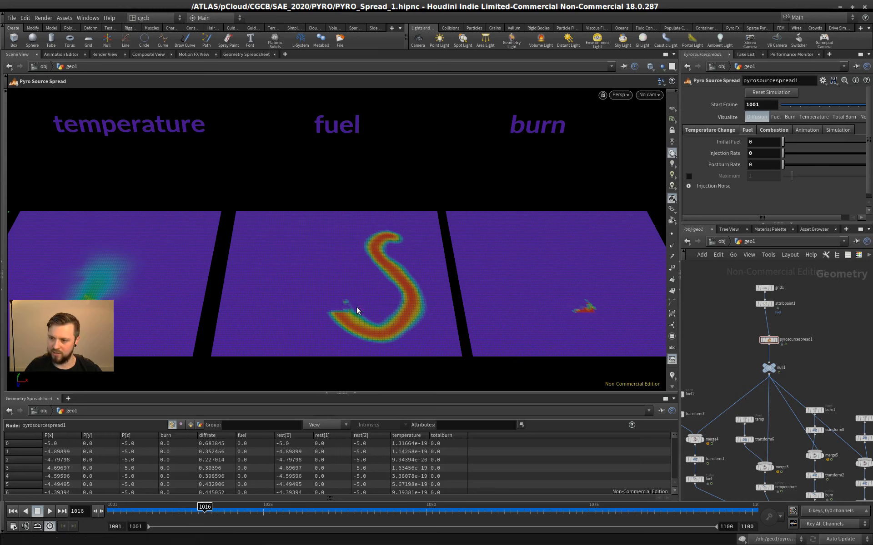
pyautogui.scroll(2, 342, 312)
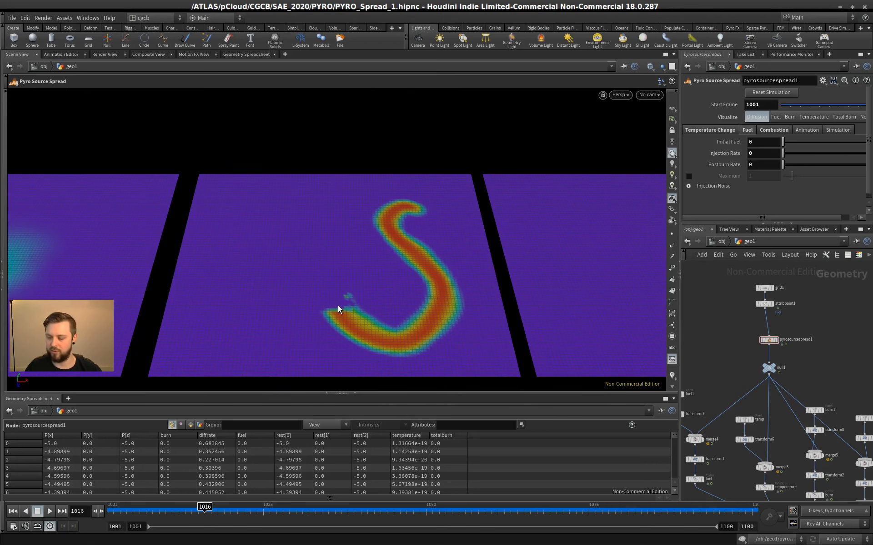
# Compare the diffrate noise pattern with the temperature grid, scrubbing to frame 1033 to follow the heat spread
pyautogui.scroll(-3, 337, 306)
pyautogui.moveTo(269, 316); pyautogui.dragTo(385, 272, button='middle')
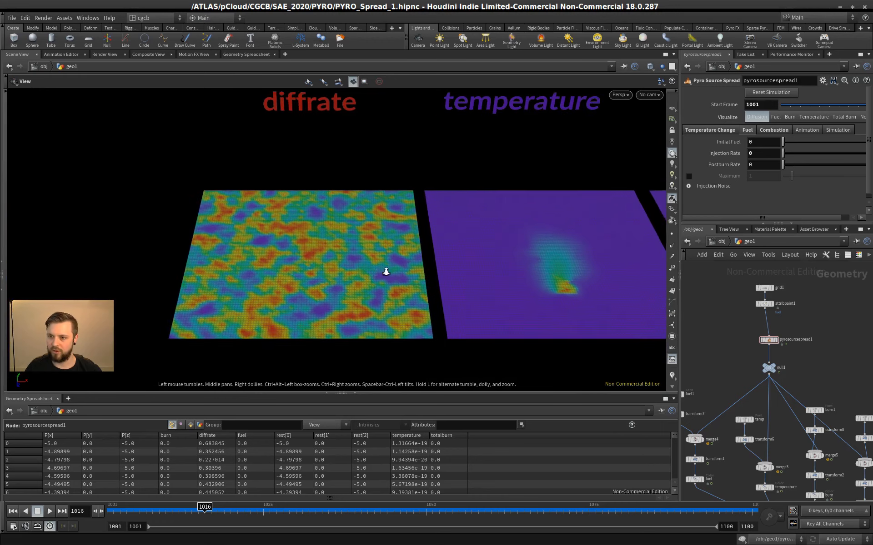
pyautogui.moveTo(300, 225); pyautogui.dragTo(286, 251, button='middle')
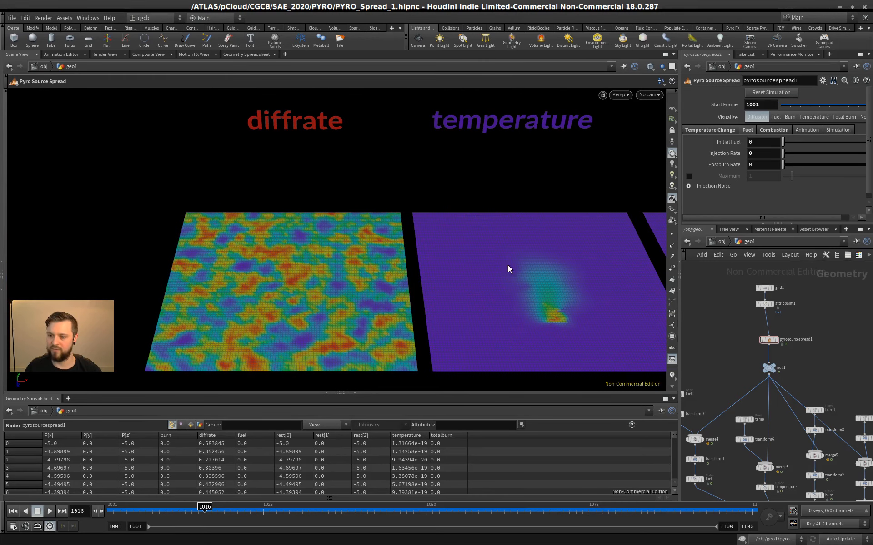
pyautogui.moveTo(523, 288); pyautogui.dragTo(312, 297, button='middle')
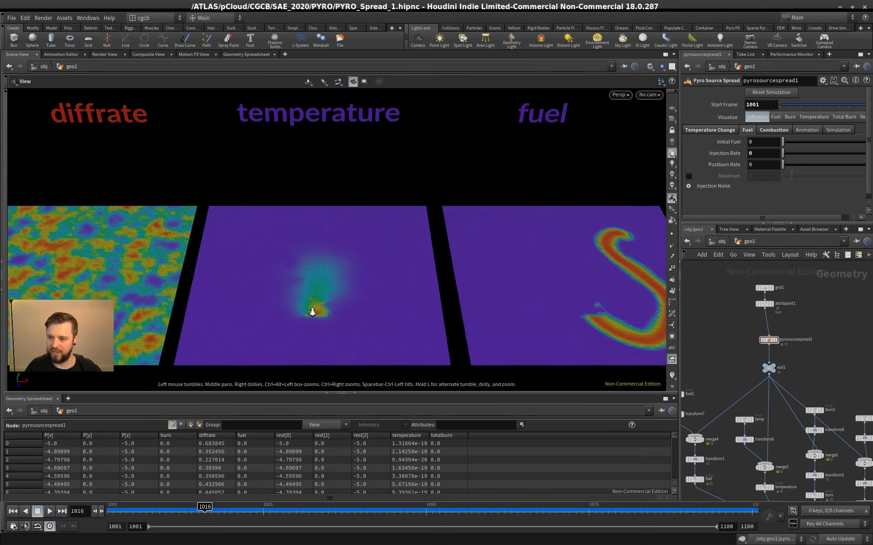
pyautogui.scroll(3, 312, 308)
pyautogui.moveTo(204, 507); pyautogui.dragTo(316, 507)
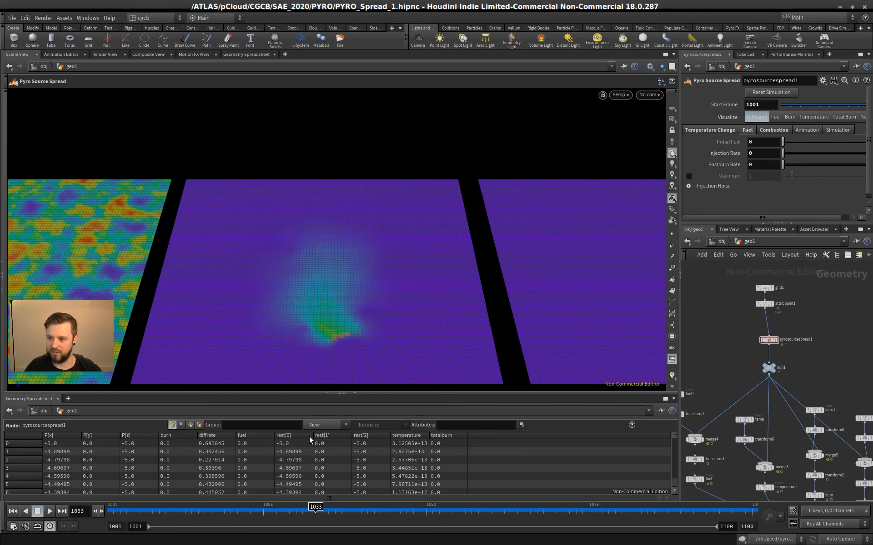
pyautogui.scroll(4, 359, 315)
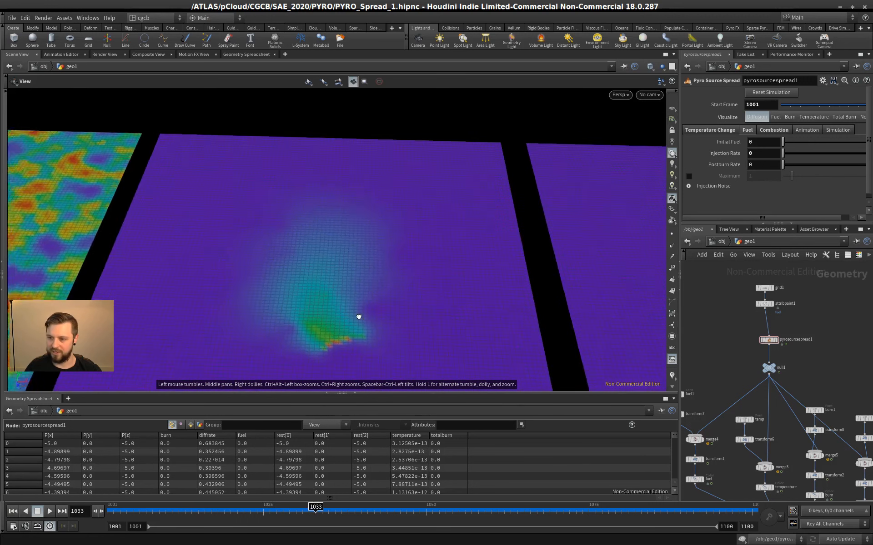
# Replay the simulation from the first frame while watching the temperature grid, and stop at frame 1076
pyautogui.click(12, 511)
pyautogui.click(50, 511)
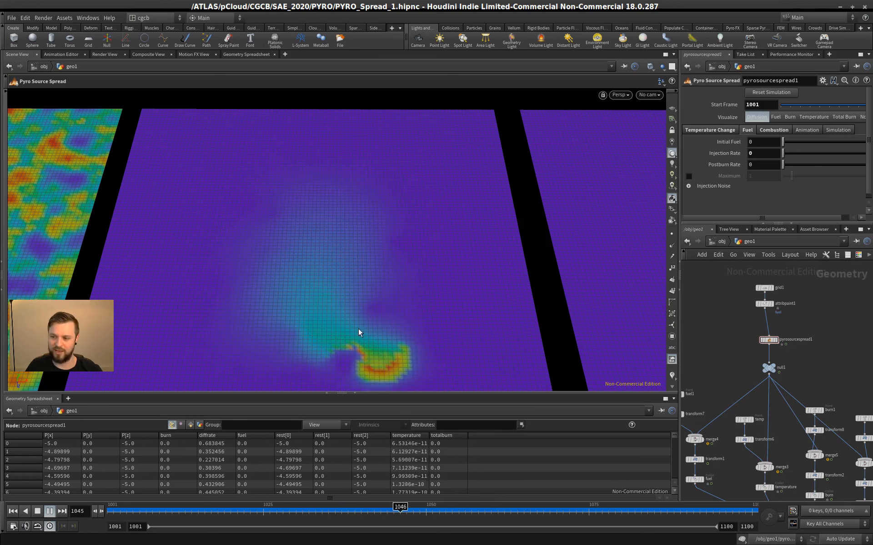
pyautogui.click(37, 511)
pyautogui.keyDown('alt'); pyautogui.moveTo(303, 297); pyautogui.dragTo(290, 293, button='right'); pyautogui.keyUp('alt')
pyautogui.moveTo(289, 293)
pyautogui.keyDown('alt'); pyautogui.mouseDown(button='middle')
pyautogui.moveTo(370, 274)
pyautogui.moveTo(306, 288)
pyautogui.mouseUp(button='middle'); pyautogui.keyUp('alt')
# Select pyrosourcespread1, enlarge its parameter area and expand the Diffusion Rate Noise settings under Temperature Change
pyautogui.click(769, 340)
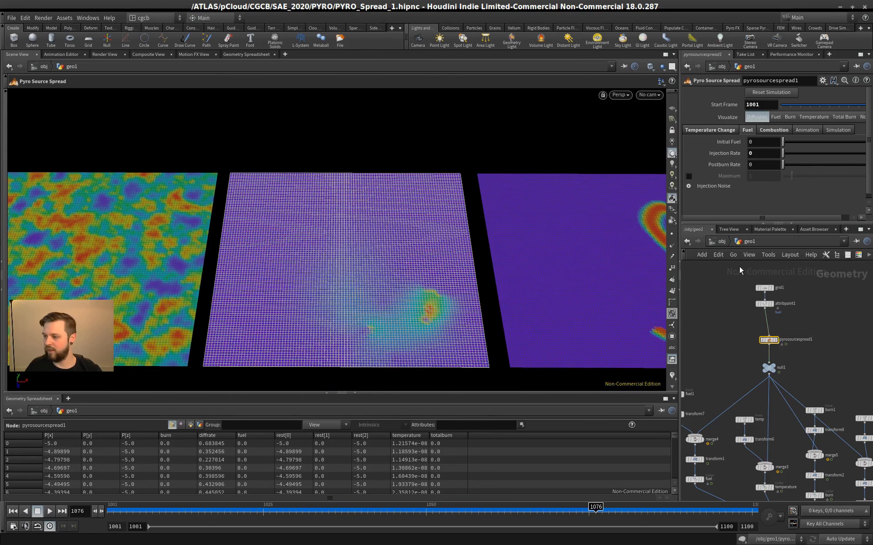
pyautogui.moveTo(723, 223); pyautogui.dragTo(725, 333)
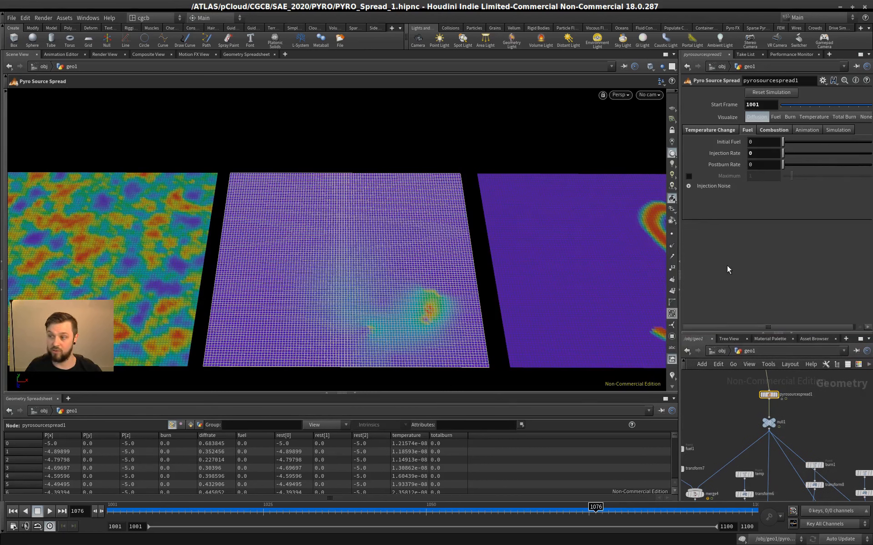
pyautogui.click(708, 130)
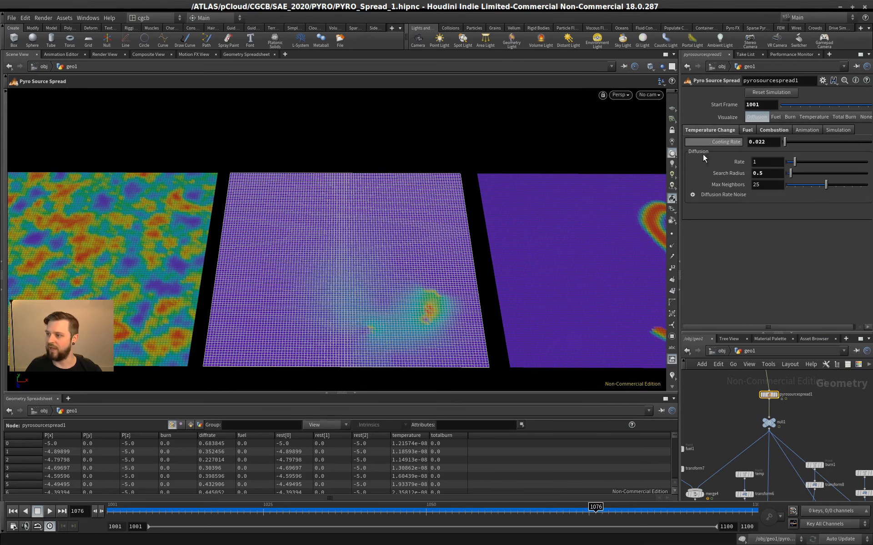
pyautogui.click(693, 195)
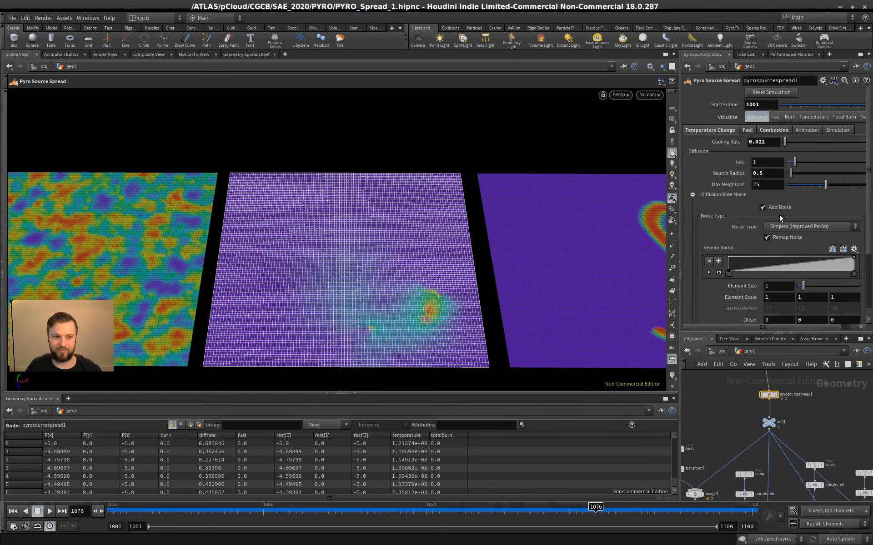
# Turn off Add Noise under Diffusion Rate Noise and return the simulation to frame 1001
pyautogui.click(762, 208)
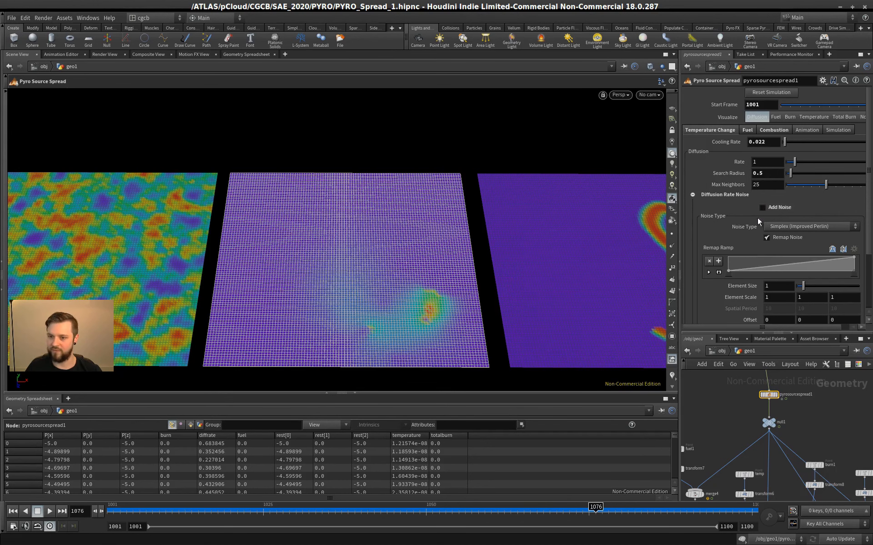
pyautogui.click(12, 512)
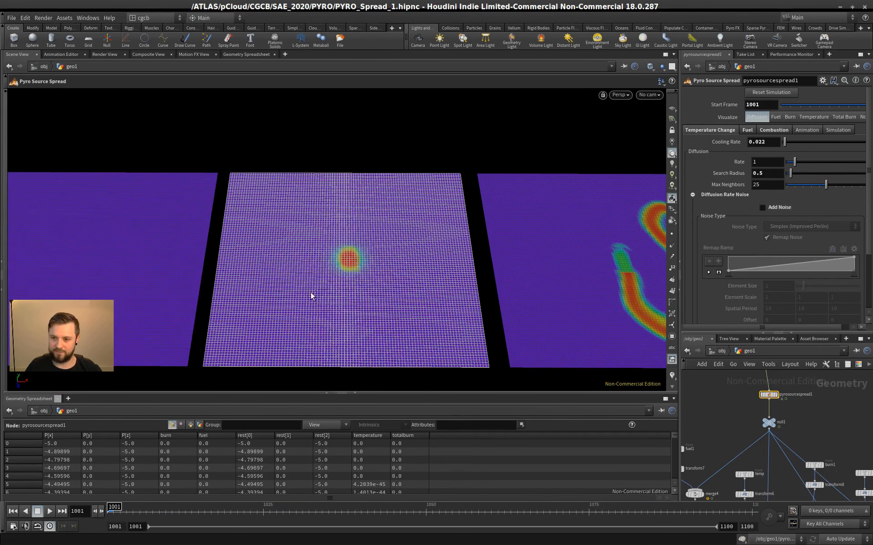
pyautogui.scroll(-3, 161, 309)
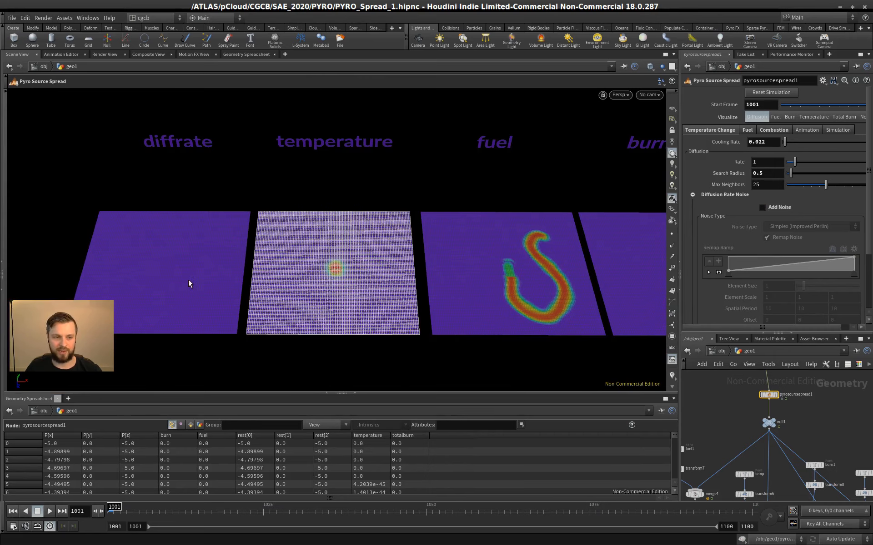
pyautogui.scroll(5, 359, 291)
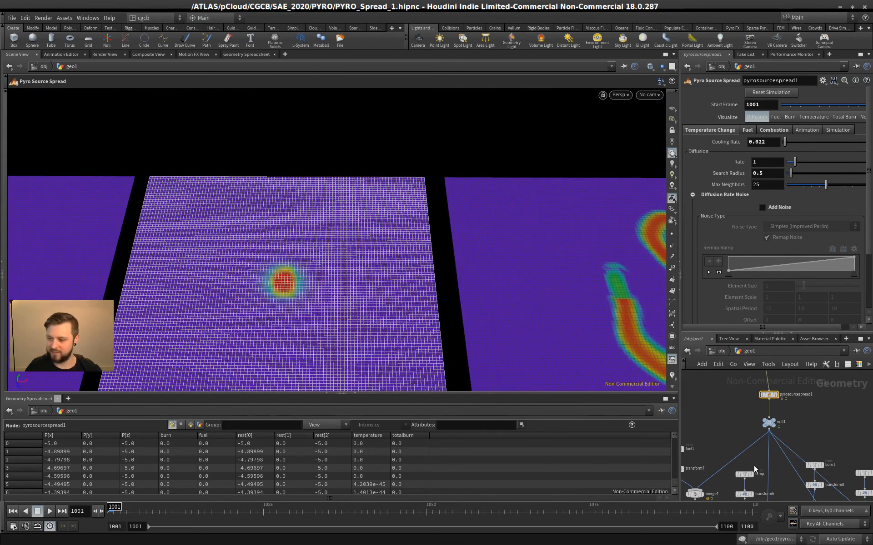
# Select merge1 and play the simulation, examining how heat spreads across the temperature grid without diffusion noise
pyautogui.press('h')
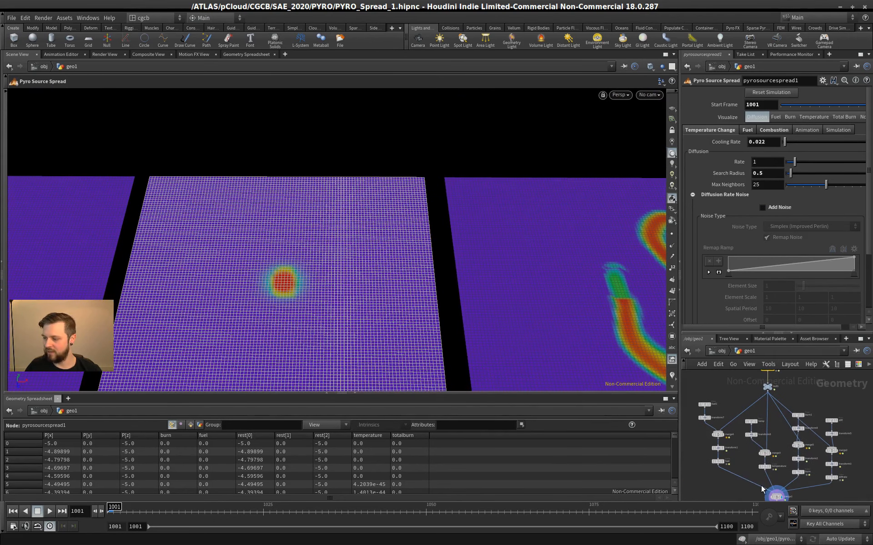
pyautogui.click(776, 496)
pyautogui.moveTo(243, 285); pyautogui.dragTo(236, 334)
pyautogui.click(50, 511)
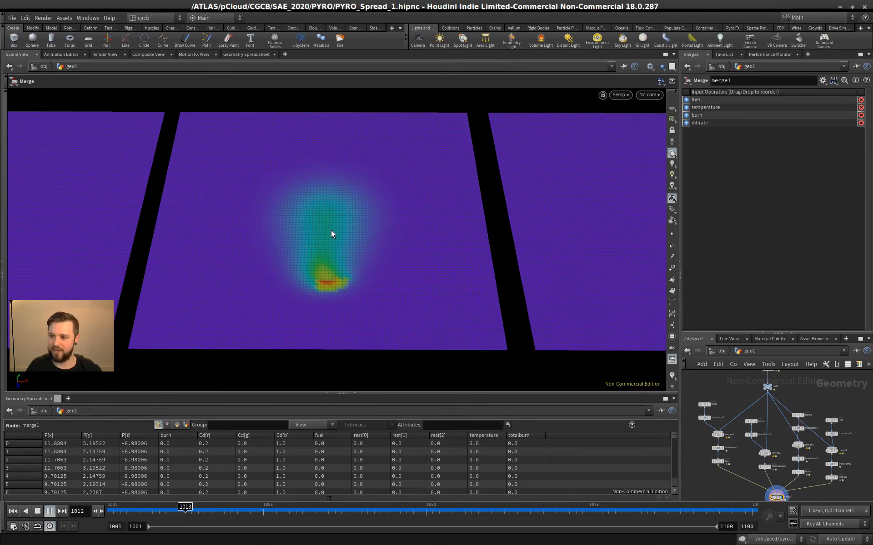
pyautogui.keyDown('alt'); pyautogui.moveTo(361, 289); pyautogui.dragTo(421, 265, button='right'); pyautogui.keyUp('alt')
pyautogui.keyDown('alt'); pyautogui.moveTo(421, 265); pyautogui.dragTo(278, 274, button='middle'); pyautogui.keyUp('alt')
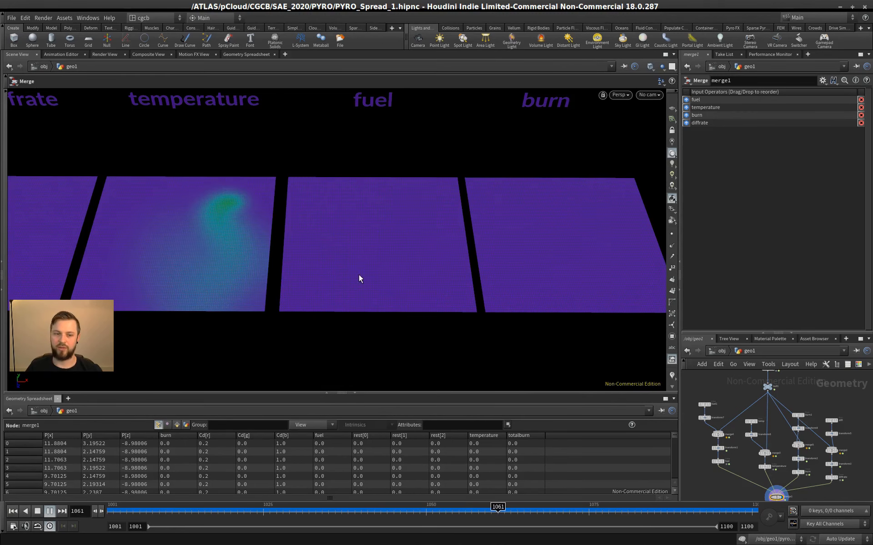
# Compare the diffrate, temperature, fuel and burn grids side by side while the simulation loops
pyautogui.keyDown('alt'); pyautogui.moveTo(359, 275); pyautogui.dragTo(268, 264, button='right'); pyautogui.keyUp('alt')
pyautogui.keyDown('alt'); pyautogui.moveTo(263, 263); pyautogui.dragTo(275, 273, button='middle'); pyautogui.keyUp('alt')
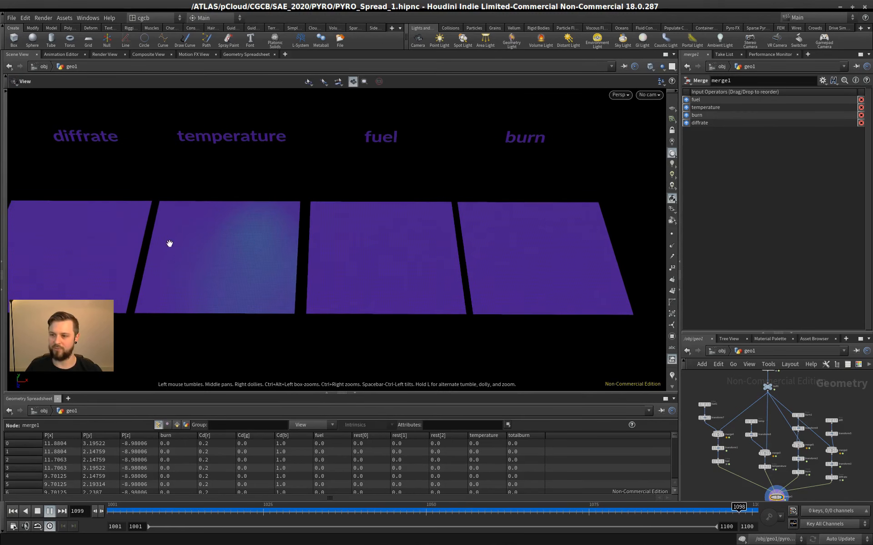
pyautogui.keyDown('alt'); pyautogui.moveTo(168, 244); pyautogui.dragTo(335, 166, button='middle'); pyautogui.keyUp('alt')
pyautogui.keyDown('alt'); pyautogui.moveTo(445, 214); pyautogui.dragTo(227, 225, button='middle'); pyautogui.keyUp('alt')
pyautogui.moveTo(332, 230)
pyautogui.keyDown('alt'); pyautogui.mouseDown(button='middle')
pyautogui.moveTo(272, 230)
pyautogui.moveTo(303, 232)
pyautogui.mouseUp(button='middle'); pyautogui.keyUp('alt')
pyautogui.keyDown('alt'); pyautogui.moveTo(237, 257); pyautogui.dragTo(268, 254, button='middle'); pyautogui.keyUp('alt')
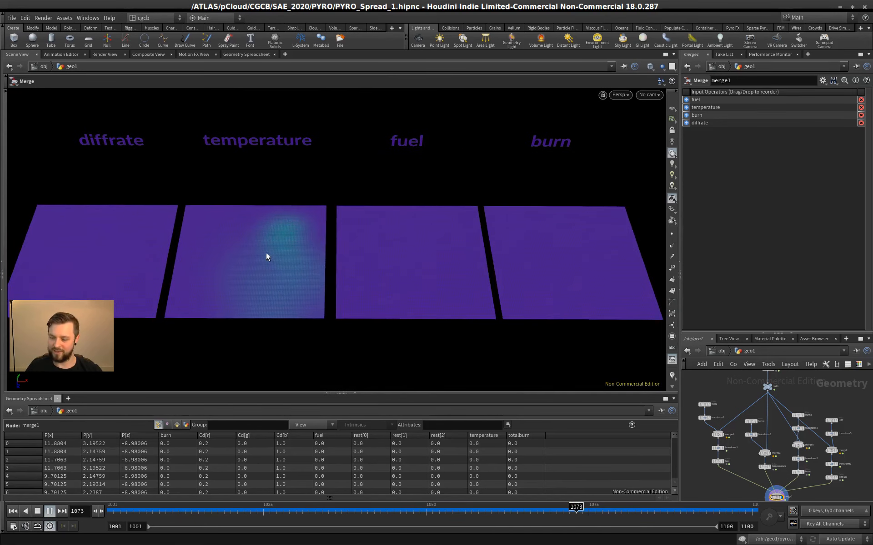
pyautogui.moveTo(267, 255)
pyautogui.keyDown('alt'); pyautogui.mouseDown()
pyautogui.moveTo(276, 242)
pyautogui.moveTo(261, 244)
pyautogui.mouseUp(); pyautogui.keyUp('alt')
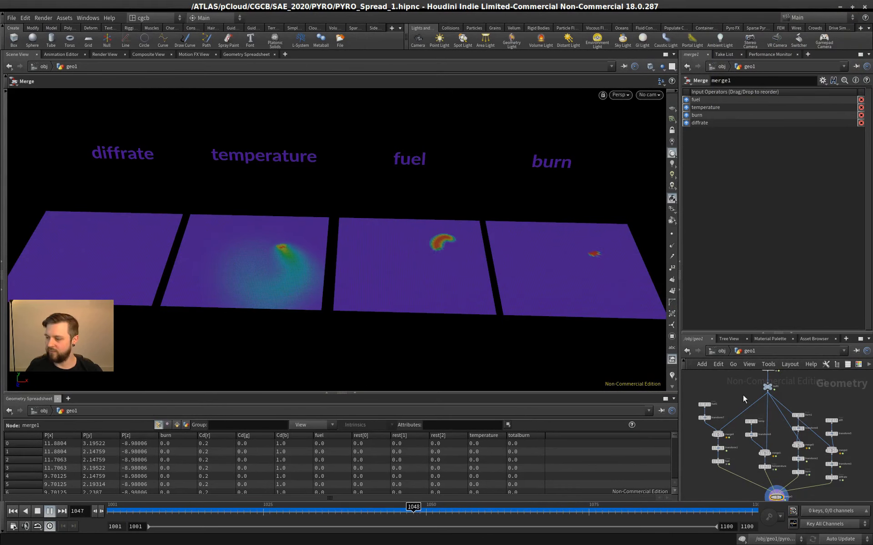
# Reselect pyrosourcespread1, enlarge its parameter area and expand the Injection Noise settings under Fuel
pyautogui.moveTo(768, 333); pyautogui.dragTo(774, 184)
pyautogui.scroll(4, 814, 291)
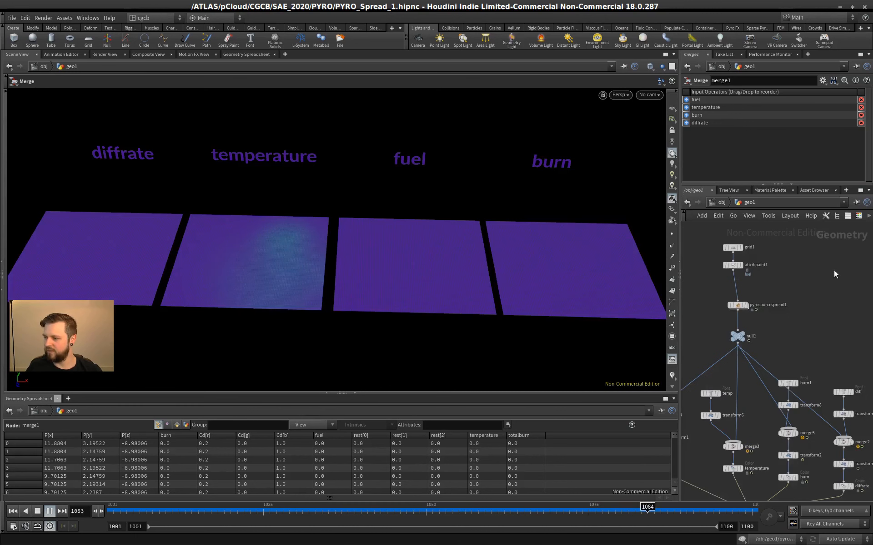
pyautogui.click(760, 326)
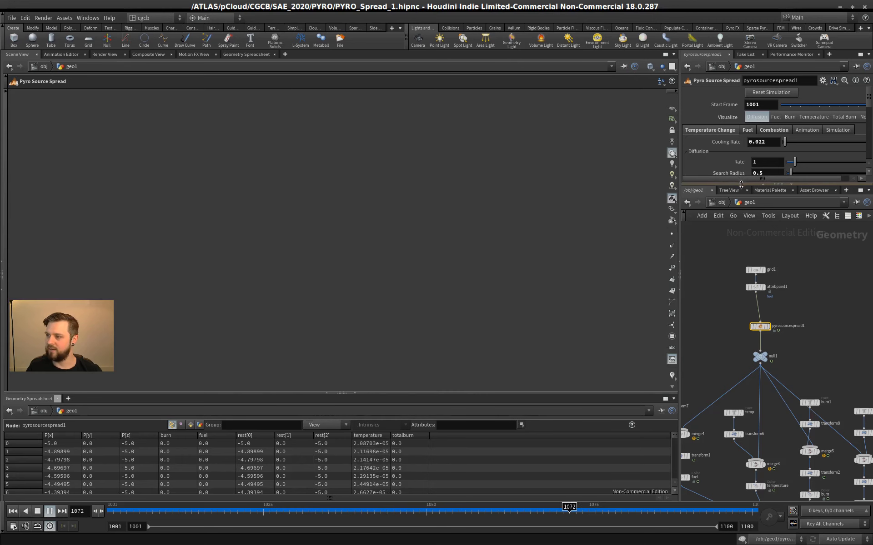
pyautogui.moveTo(738, 181); pyautogui.dragTo(738, 302)
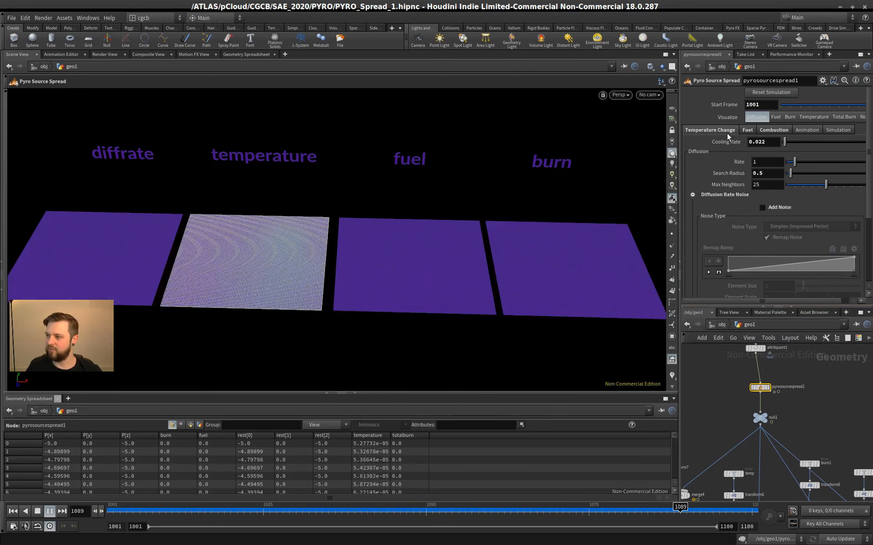
pyautogui.click(748, 130)
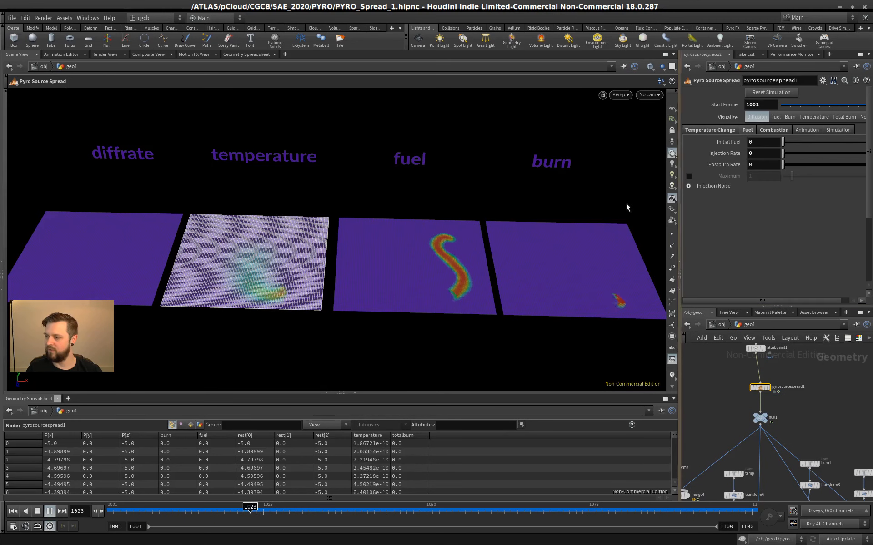
pyautogui.click(688, 186)
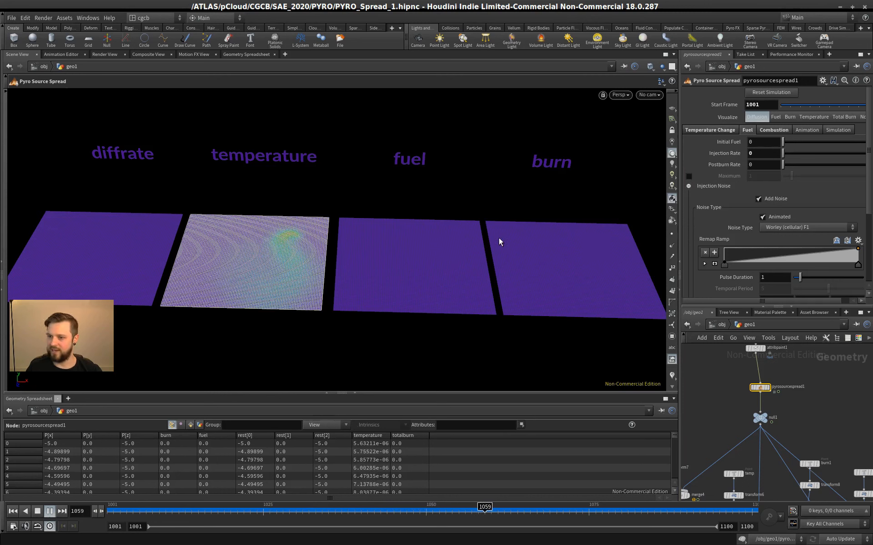
# Stop playback, return to frame 1001 and set the fuel Injection Rate to 0.072
pyautogui.click(49, 511)
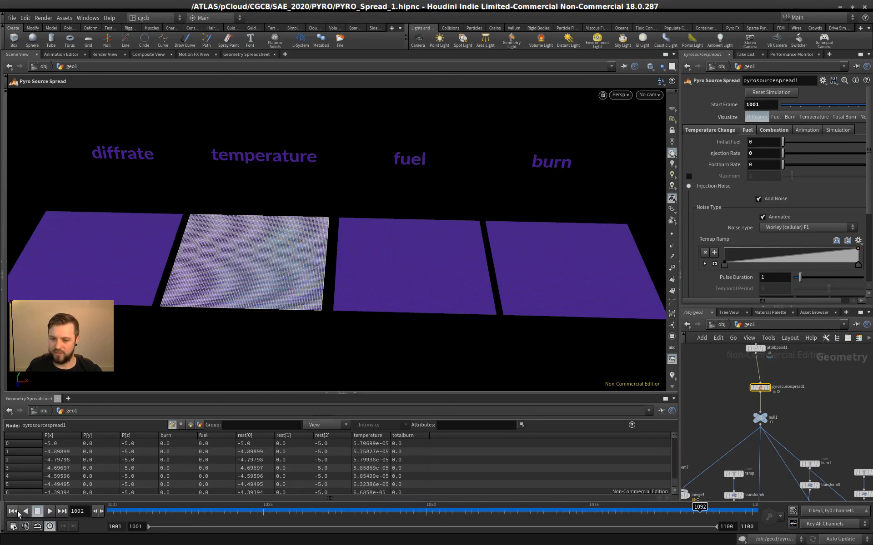
pyautogui.click(14, 512)
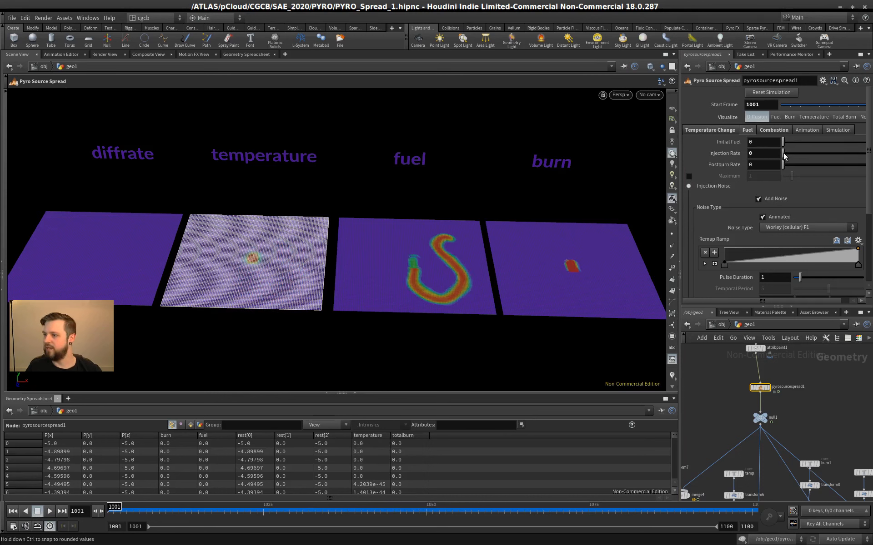
pyautogui.moveTo(785, 156); pyautogui.dragTo(789, 154)
pyautogui.keyDown('alt'); pyautogui.moveTo(364, 261); pyautogui.dragTo(411, 253, button='right'); pyautogui.keyUp('alt')
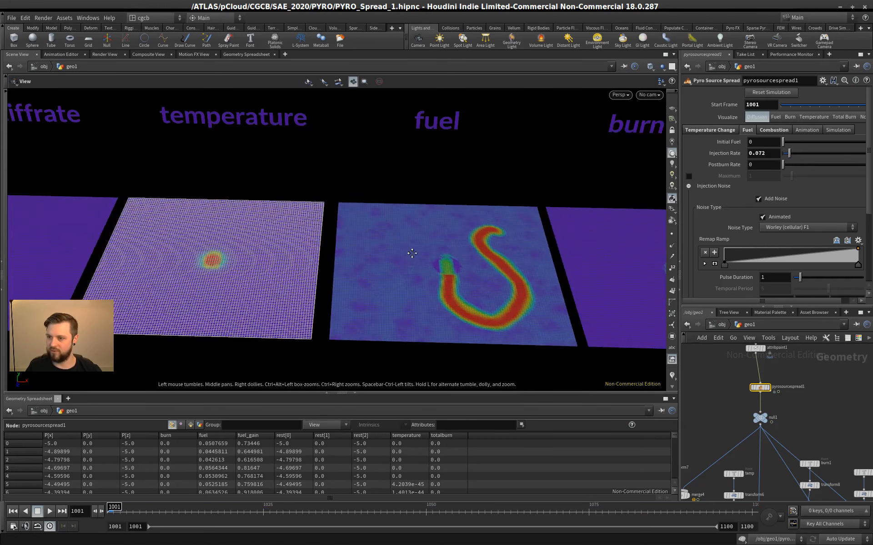
pyautogui.keyDown('alt'); pyautogui.moveTo(411, 253); pyautogui.dragTo(339, 251, button='middle'); pyautogui.keyUp('alt')
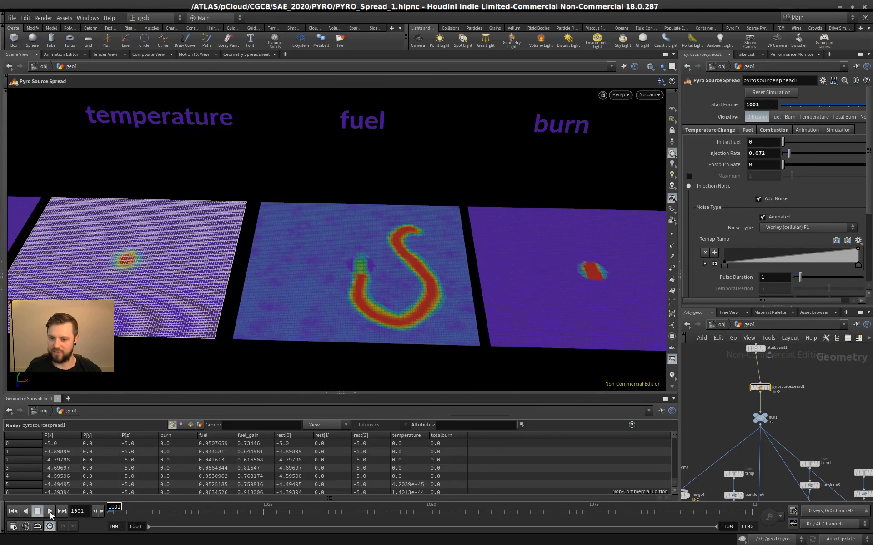
# Play the simulation twice from frame 1001, comparing temperature, fuel and burn, and return to the first frame
pyautogui.click(50, 512)
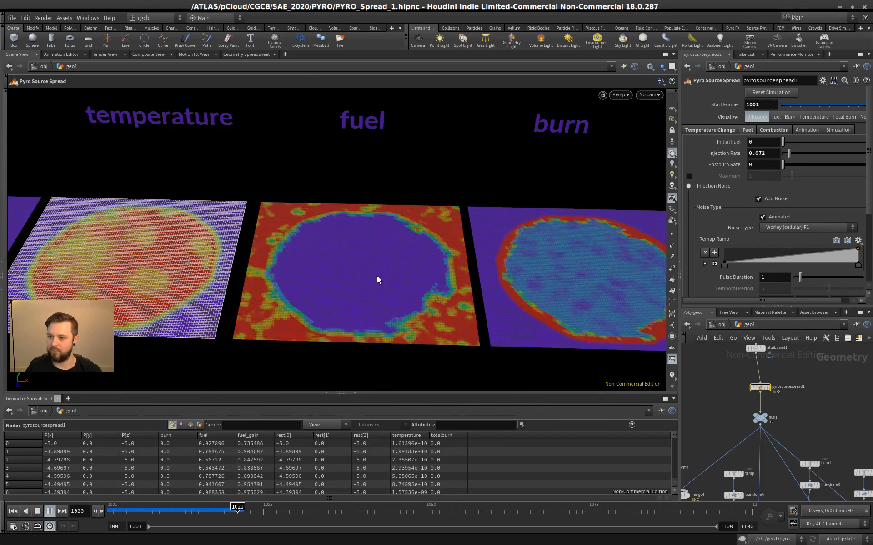
pyautogui.click(38, 512)
pyautogui.click(13, 512)
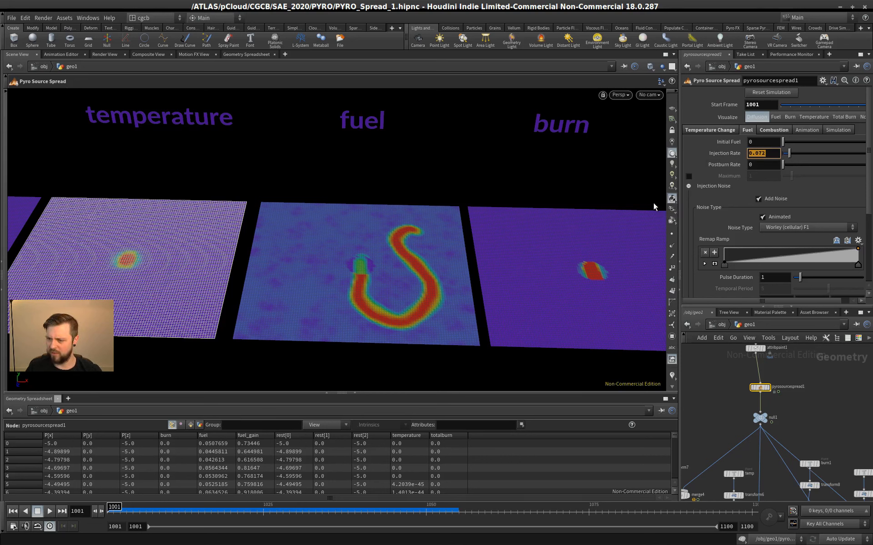
pyautogui.press('Return')
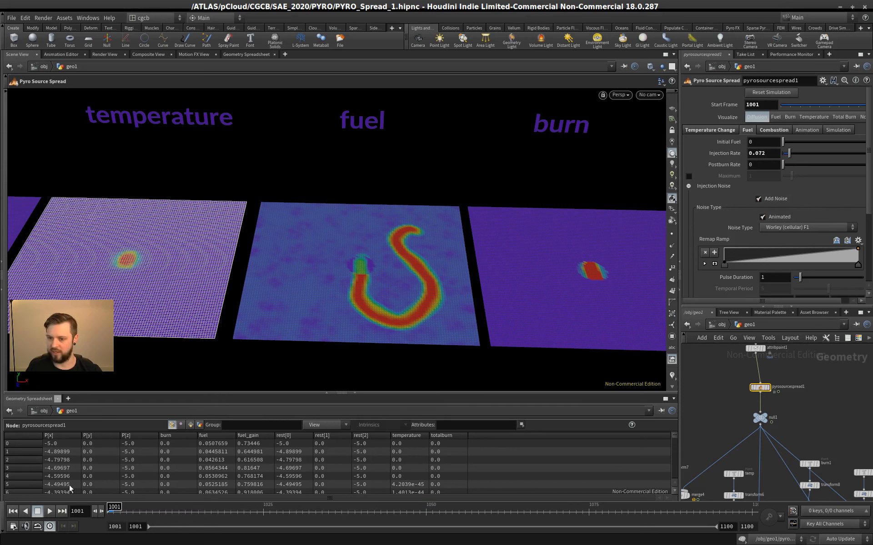
pyautogui.click(50, 511)
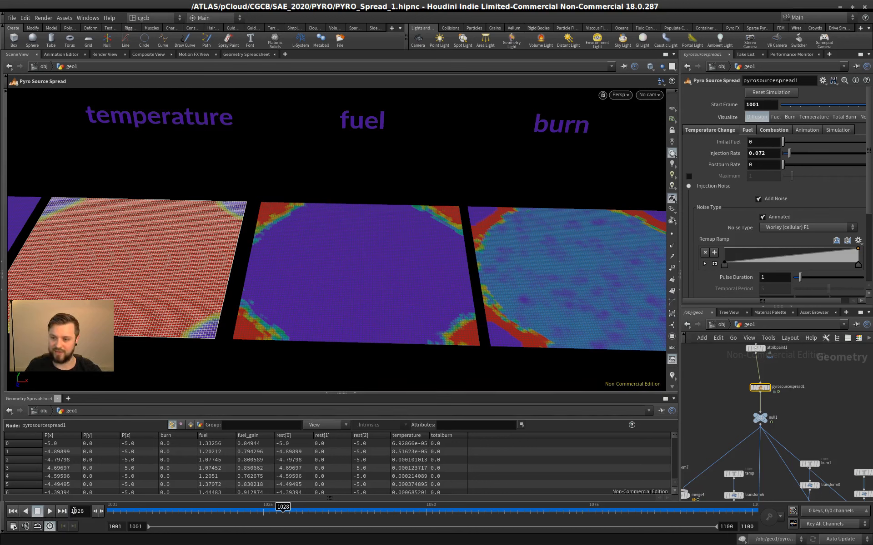
pyautogui.click(13, 511)
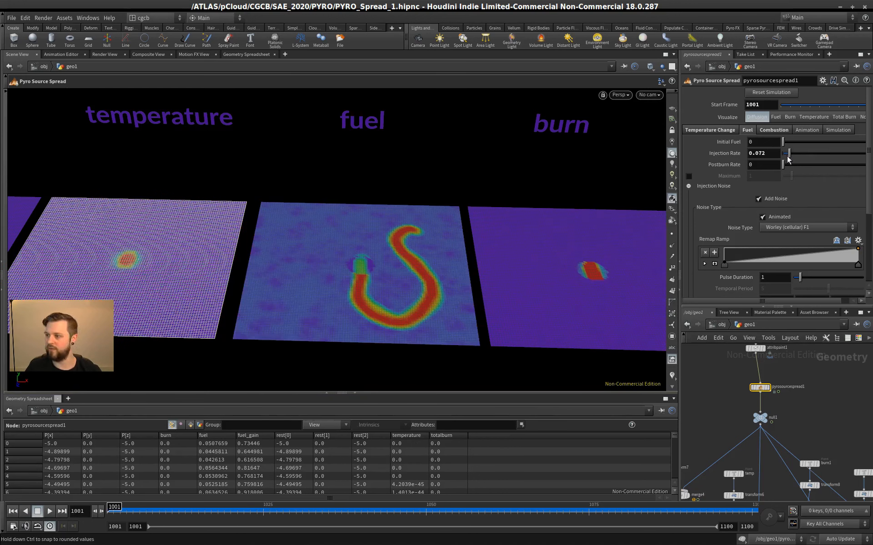
# Set the fuel Injection Rate to 0.258 and toggle its Add Noise off and on to compare the fuel grid
pyautogui.moveTo(788, 156); pyautogui.dragTo(805, 156)
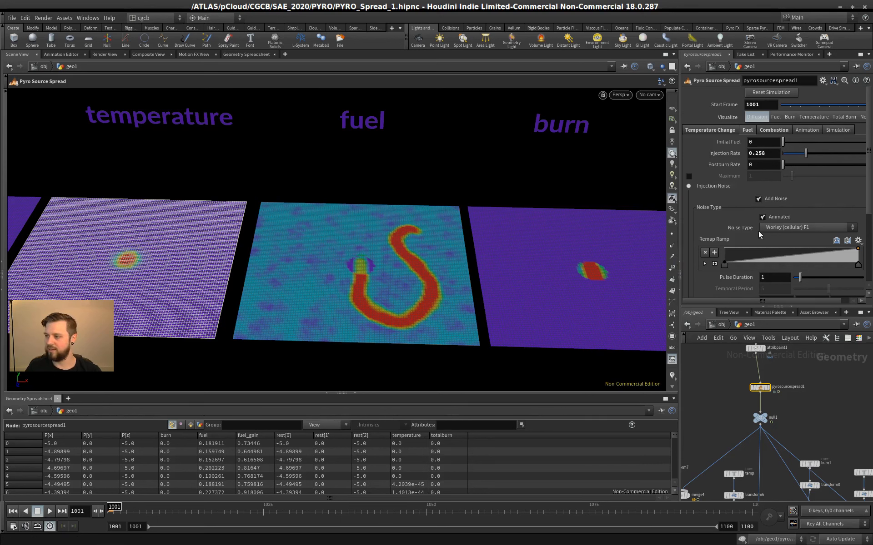
pyautogui.scroll(-3, 869, 205)
pyautogui.click(778, 155)
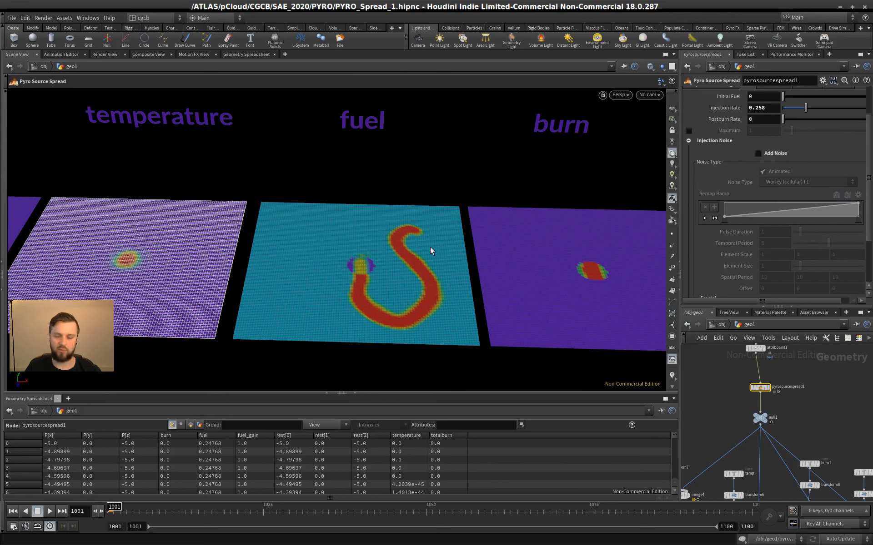
pyautogui.click(774, 155)
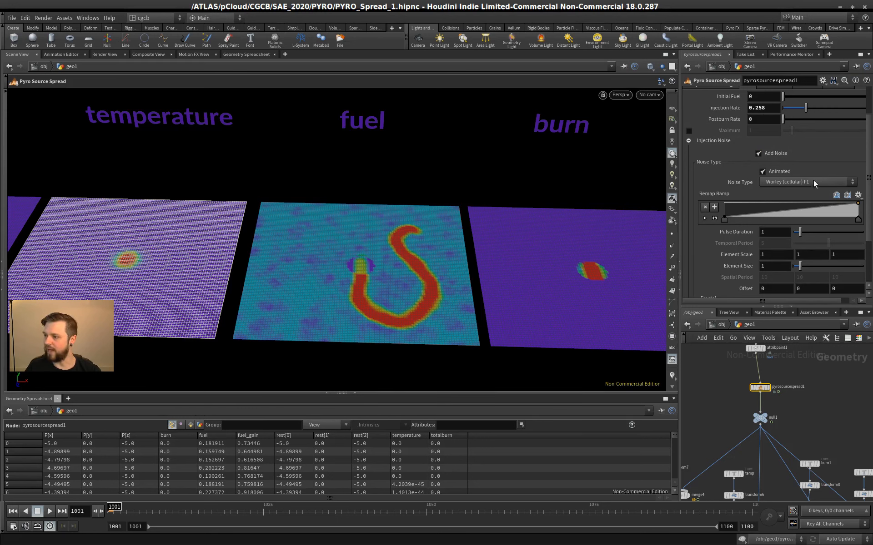
# Set the injection noise's Element Size to 2.35, then enlarge its Remap Ramp and add two points around 0.8 for a steep rise
pyautogui.moveTo(863, 181); pyautogui.dragTo(865, 196)
pyautogui.moveTo(801, 236); pyautogui.dragTo(817, 234)
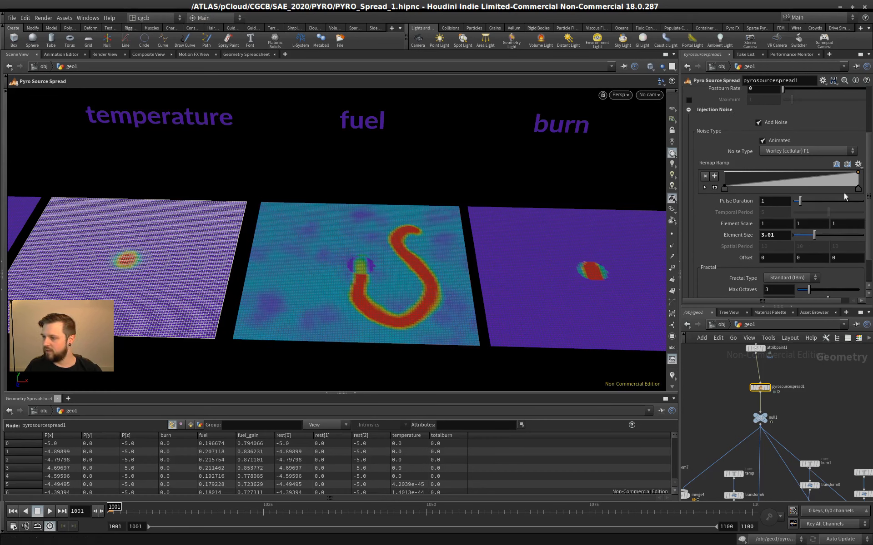
pyautogui.click(714, 188)
pyautogui.moveTo(763, 190); pyautogui.dragTo(778, 218)
pyautogui.moveTo(805, 183); pyautogui.dragTo(798, 135)
pyautogui.moveTo(812, 263); pyautogui.dragTo(810, 260)
pyautogui.moveTo(800, 213); pyautogui.dragTo(837, 217)
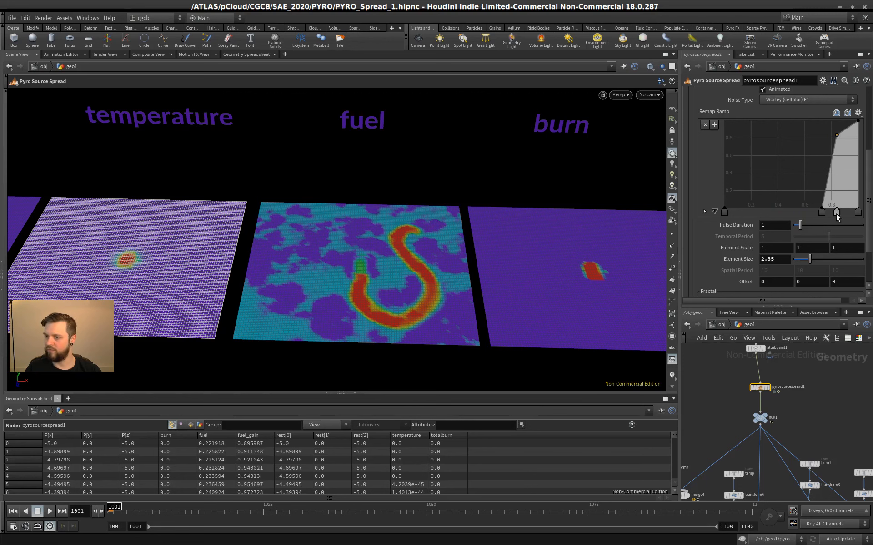
# Play the simulation and examine how the patchy injected fuel affects the temperature and burn grids
pyautogui.keyDown('alt'); pyautogui.moveTo(421, 275); pyautogui.dragTo(385, 300); pyautogui.keyUp('alt')
pyautogui.keyDown('alt'); pyautogui.moveTo(386, 300); pyautogui.dragTo(396, 304, button='right'); pyautogui.keyUp('alt')
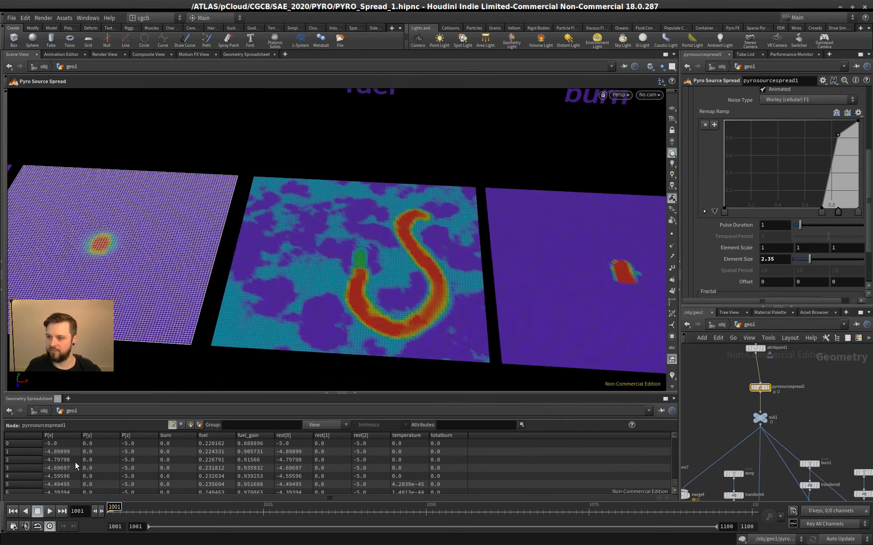
pyautogui.click(50, 511)
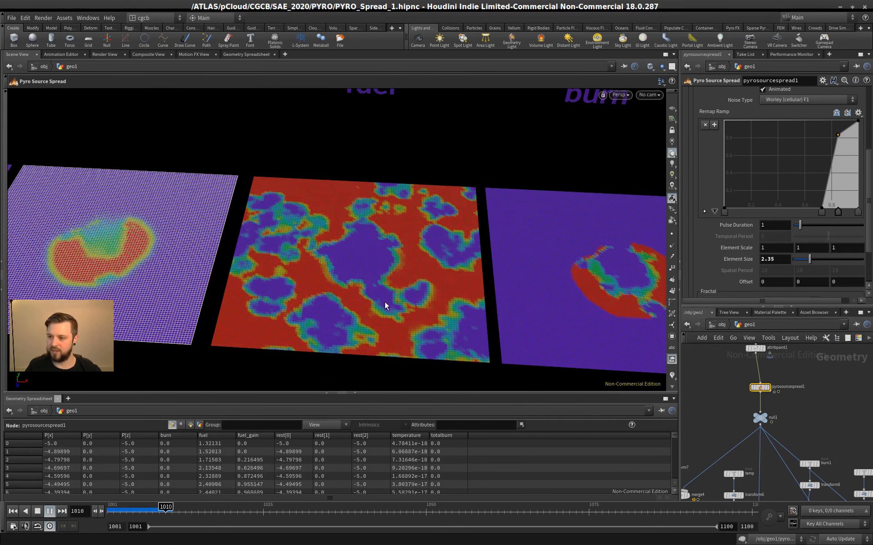
pyautogui.scroll(-5, 377, 294)
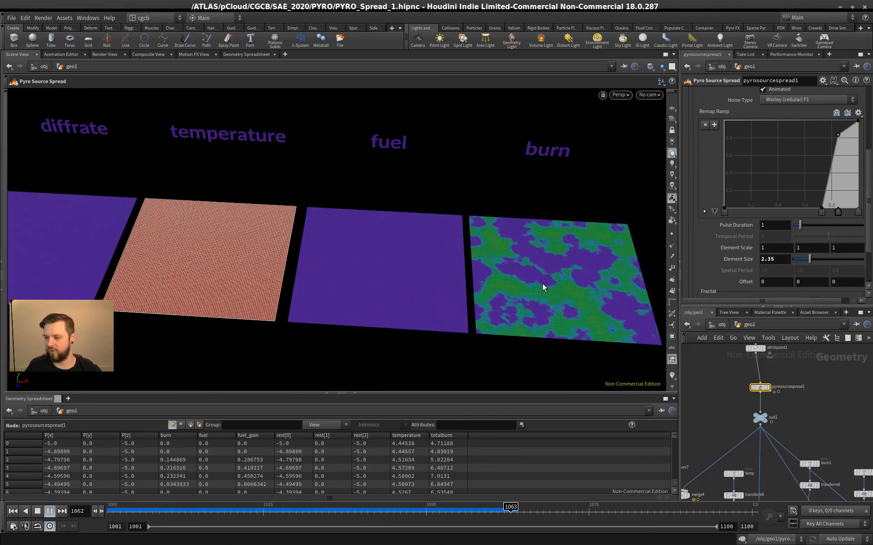
pyautogui.scroll(6, 736, 226)
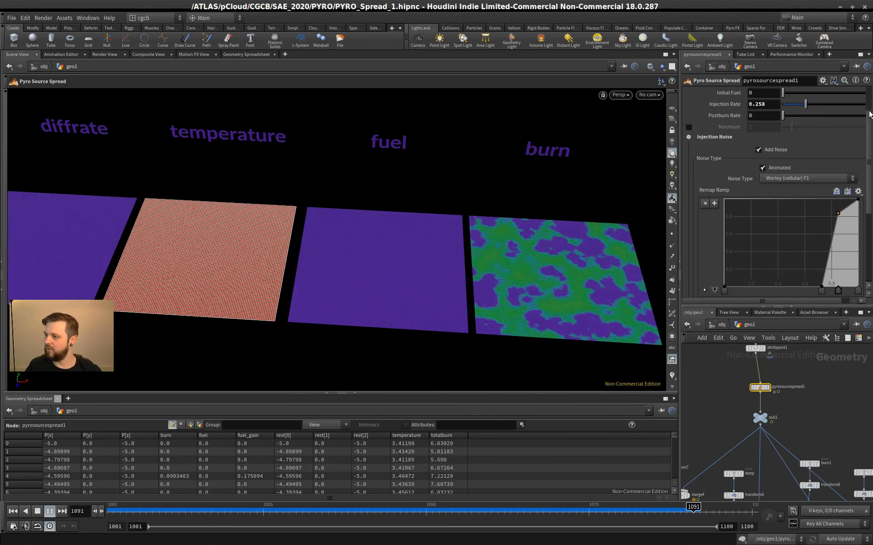
# Stop playback, return to frame 1001 and set the fuel Injection Rate to 0
pyautogui.click(37, 511)
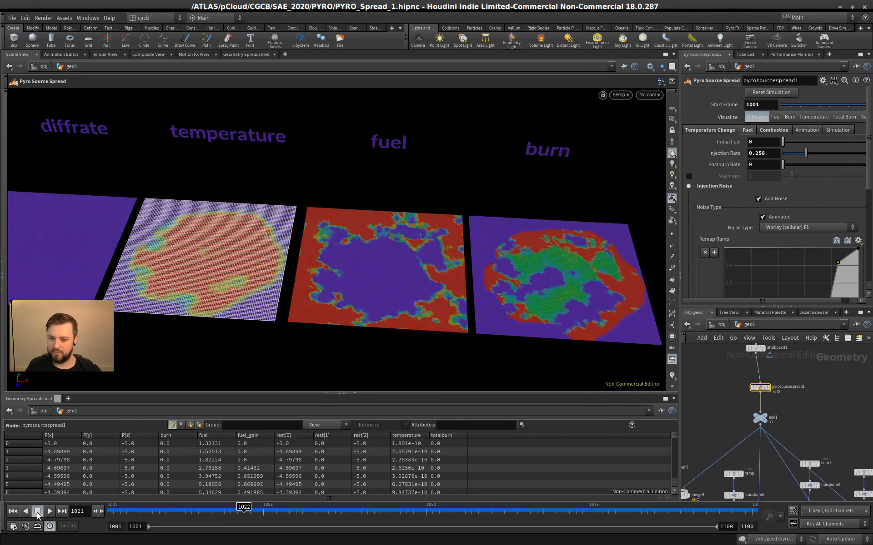
pyautogui.click(13, 512)
pyautogui.moveTo(802, 153); pyautogui.dragTo(736, 161)
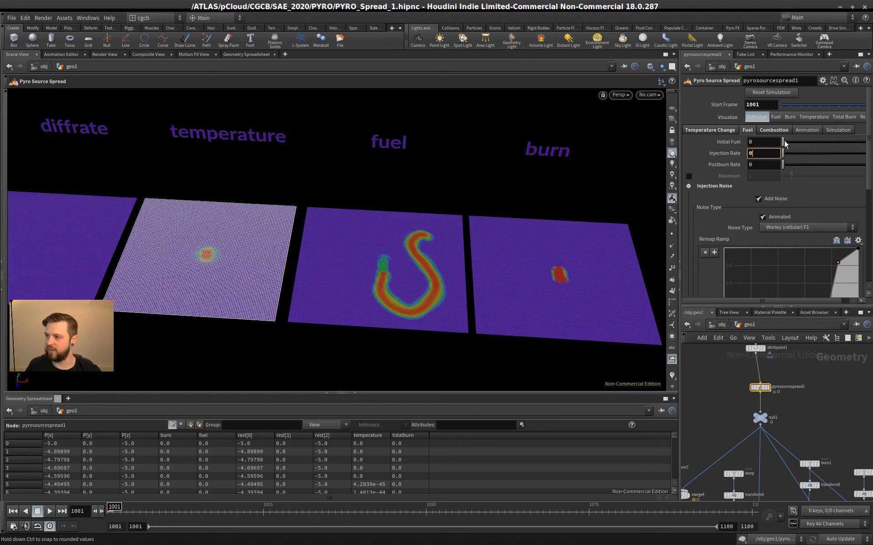
# Set the Initial Fuel to 1.08, play the simulation to examine its spread, and return to frame 1001
pyautogui.moveTo(799, 144); pyautogui.dragTo(792, 144)
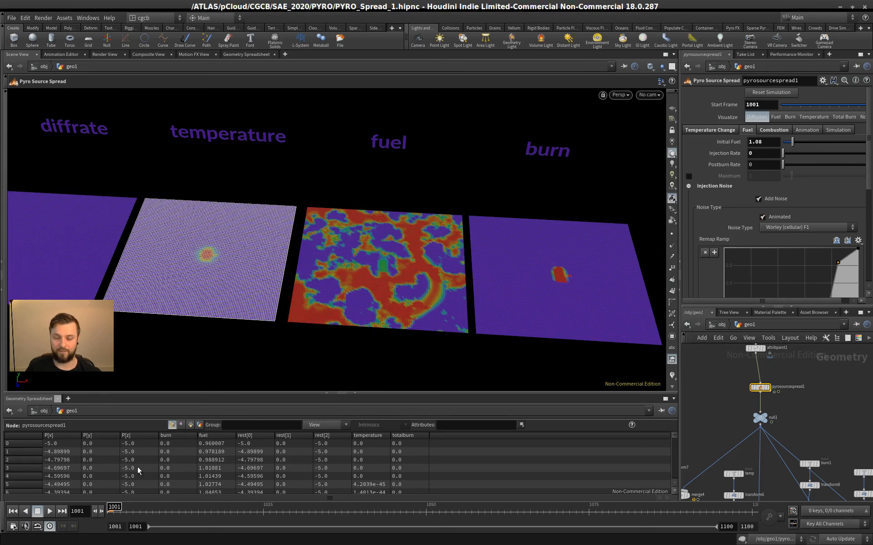
pyautogui.click(50, 512)
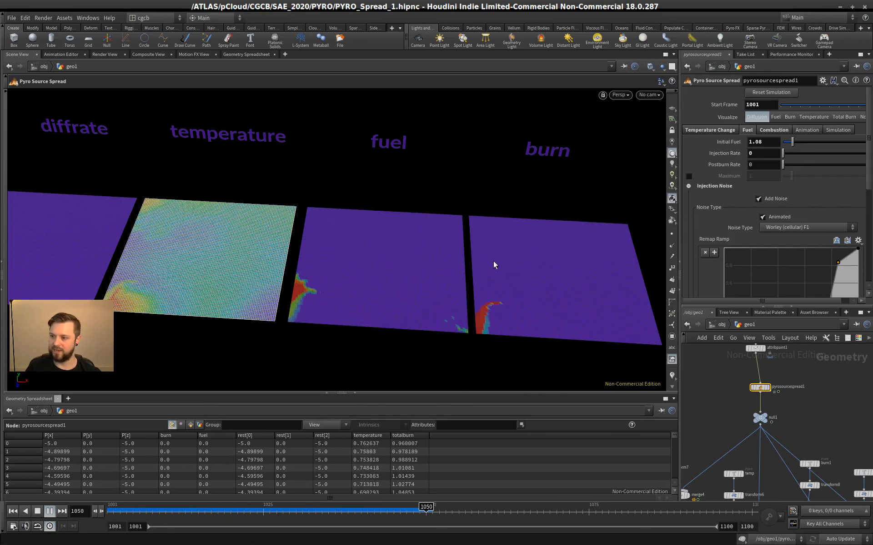
pyautogui.click(37, 512)
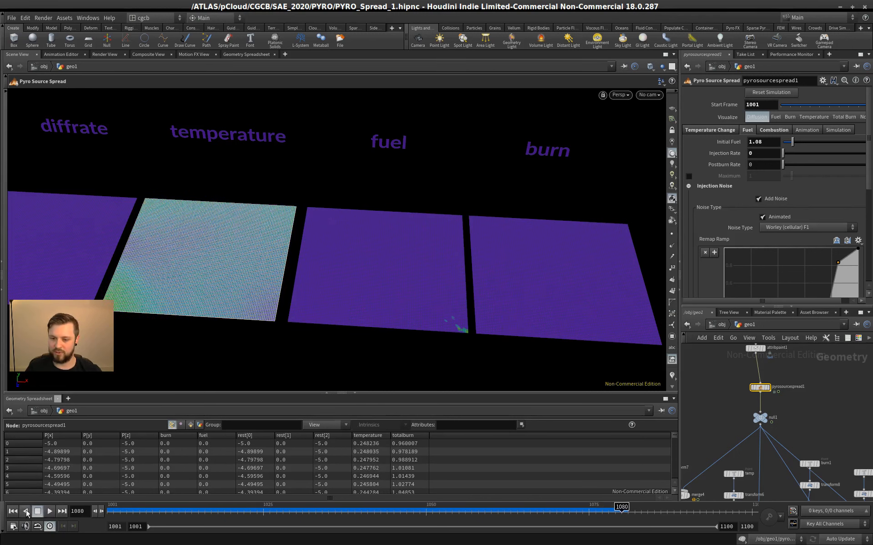
pyautogui.click(13, 511)
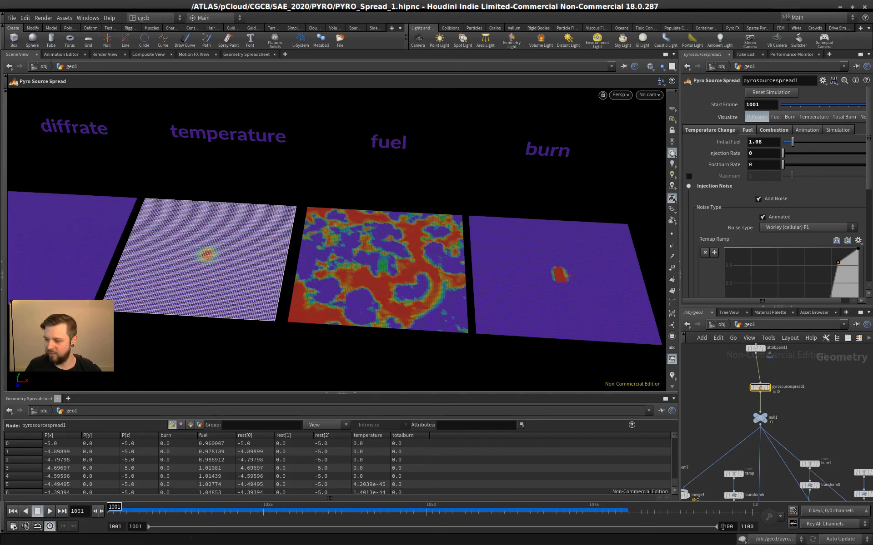
# Set the playback range's end frame to 1050, play the simulation, and select the merge1 node to view the grids cleanly
pyautogui.write('050')
pyautogui.press('Return')
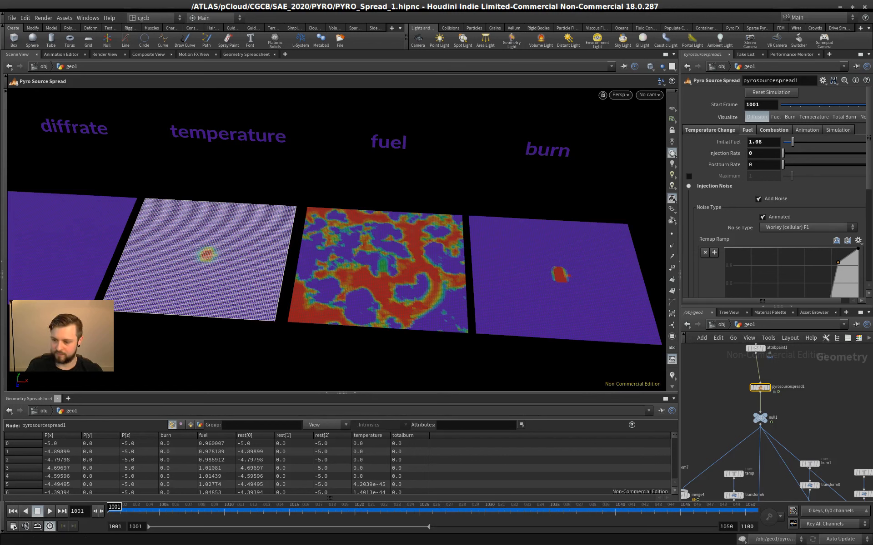
pyautogui.click(48, 512)
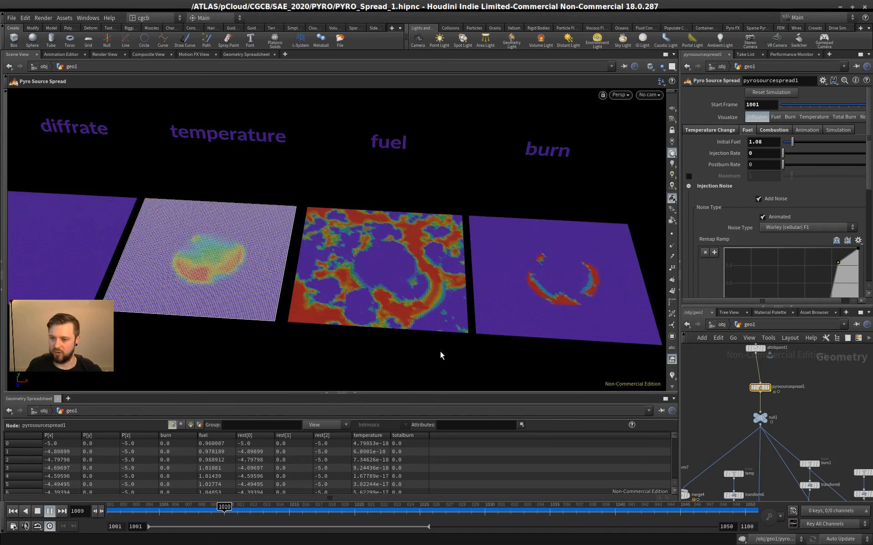
pyautogui.moveTo(841, 391); pyautogui.dragTo(840, 244, button='middle')
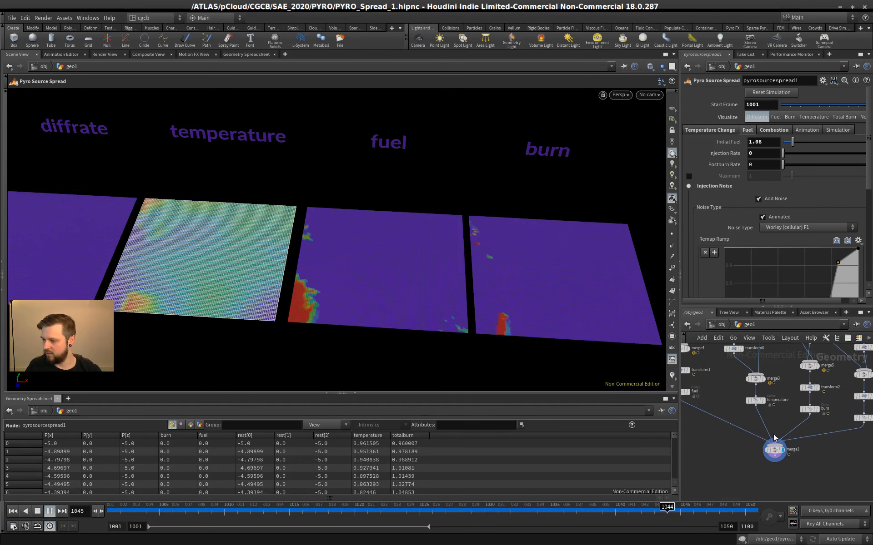
pyautogui.click(772, 449)
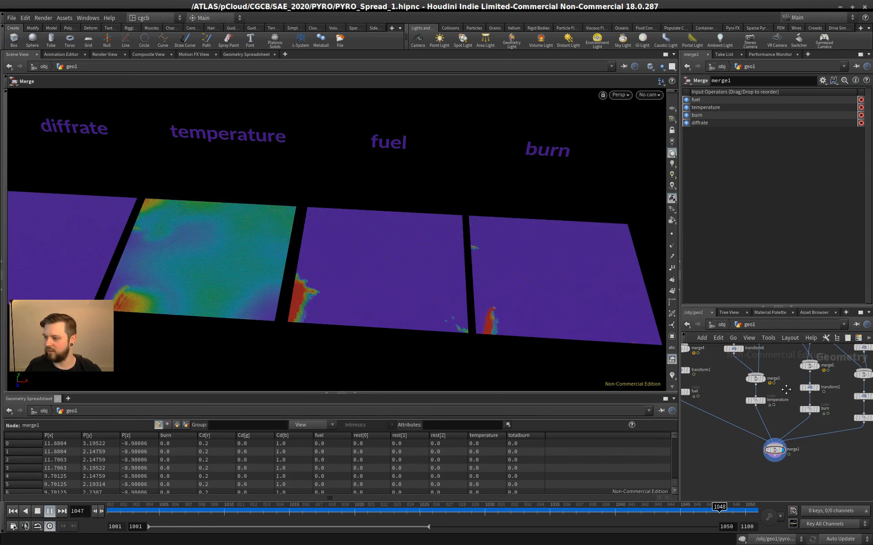
# Reselect the pyrosourcespread1 node, set its Initial Fuel to 0, stop playback and return to frame 1001
pyautogui.moveTo(785, 389); pyautogui.dragTo(772, 489, button='middle')
pyautogui.moveTo(793, 365); pyautogui.dragTo(799, 417, button='middle')
pyautogui.click(752, 392)
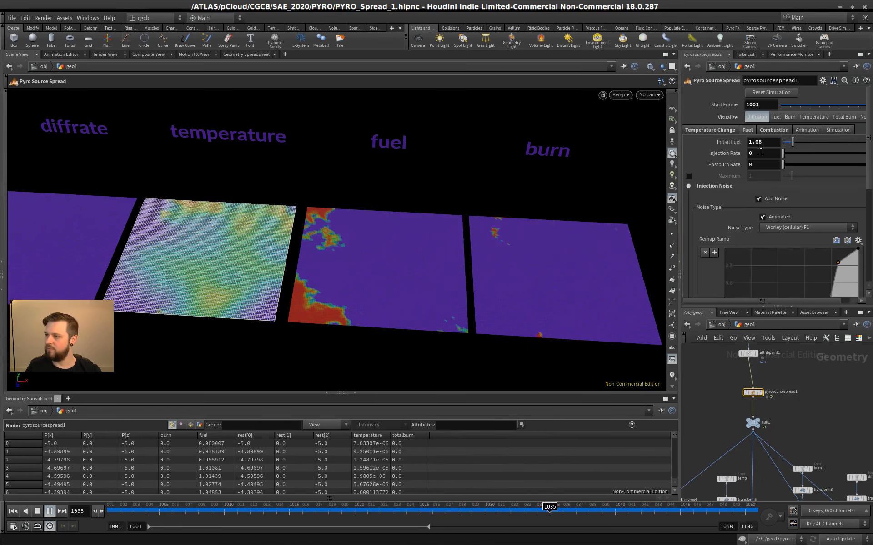
pyautogui.moveTo(789, 145); pyautogui.dragTo(779, 144)
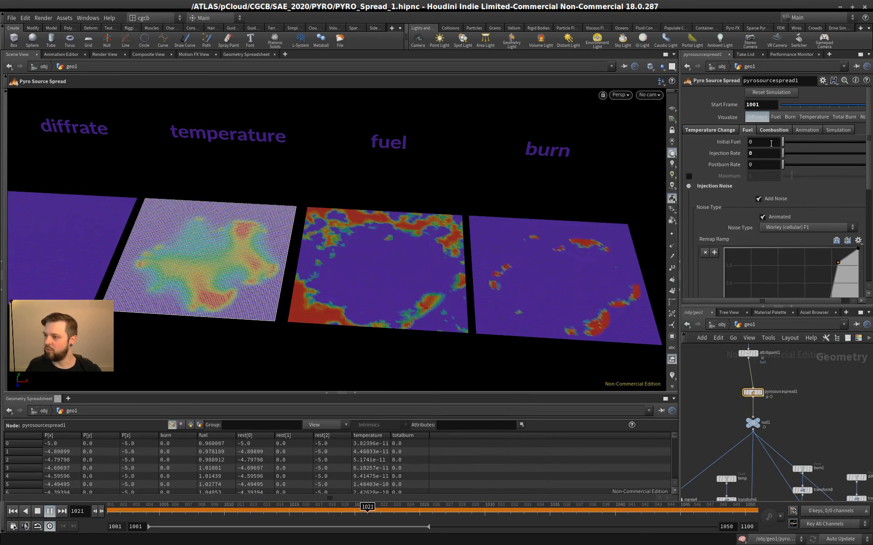
pyautogui.click(35, 512)
pyautogui.click(12, 512)
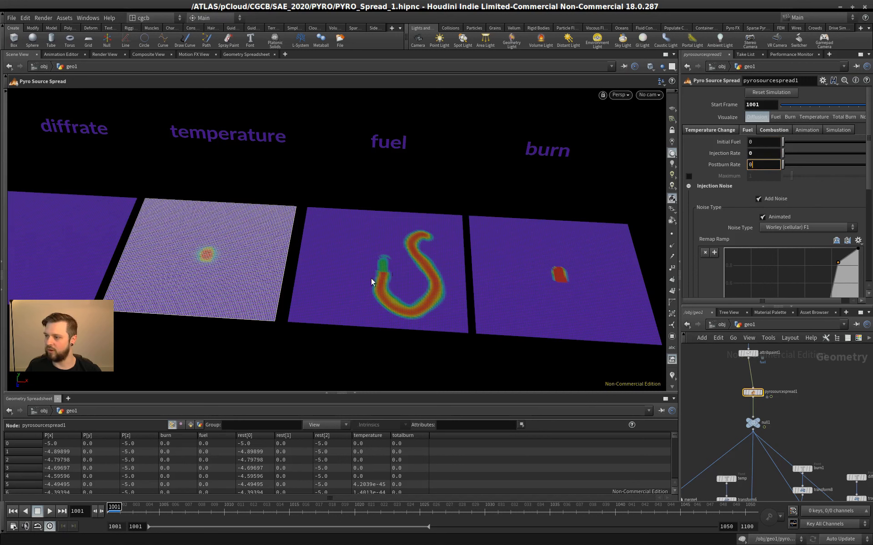
# Set the Postburn Rate to 0.258, play the simulation to watch the fuel grid, and return to frame 1001
pyautogui.keyDown('alt'); pyautogui.moveTo(427, 288); pyautogui.dragTo(389, 255, button='right'); pyautogui.keyUp('alt')
pyautogui.keyDown('alt'); pyautogui.moveTo(389, 255); pyautogui.dragTo(369, 244, button='middle'); pyautogui.keyUp('alt')
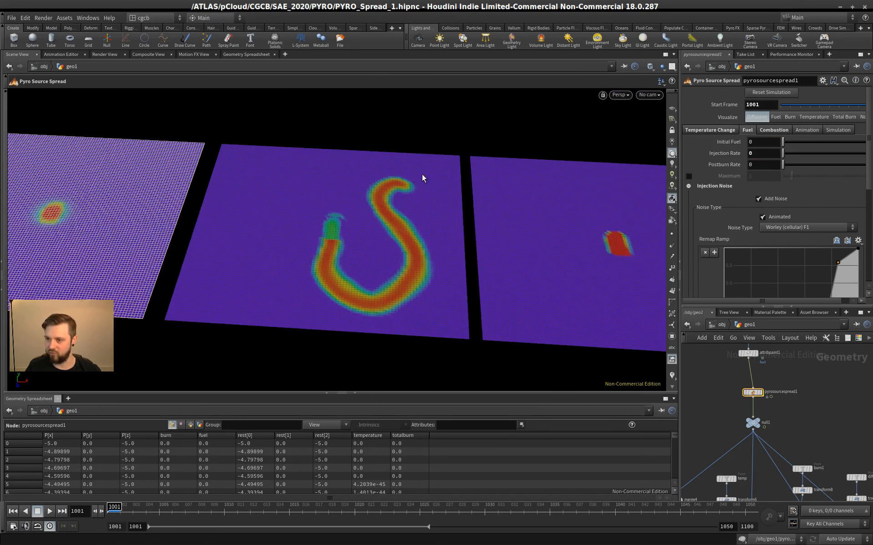
pyautogui.moveTo(783, 164); pyautogui.dragTo(787, 169)
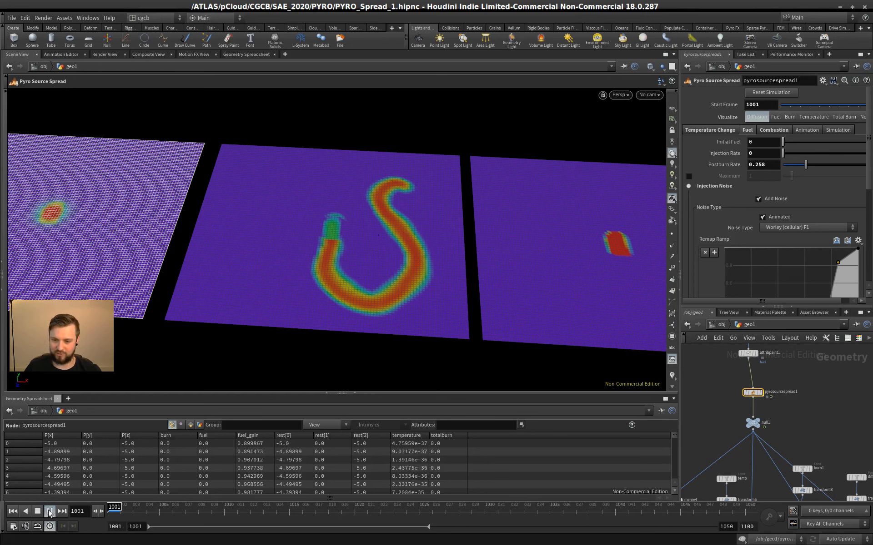
pyautogui.click(50, 511)
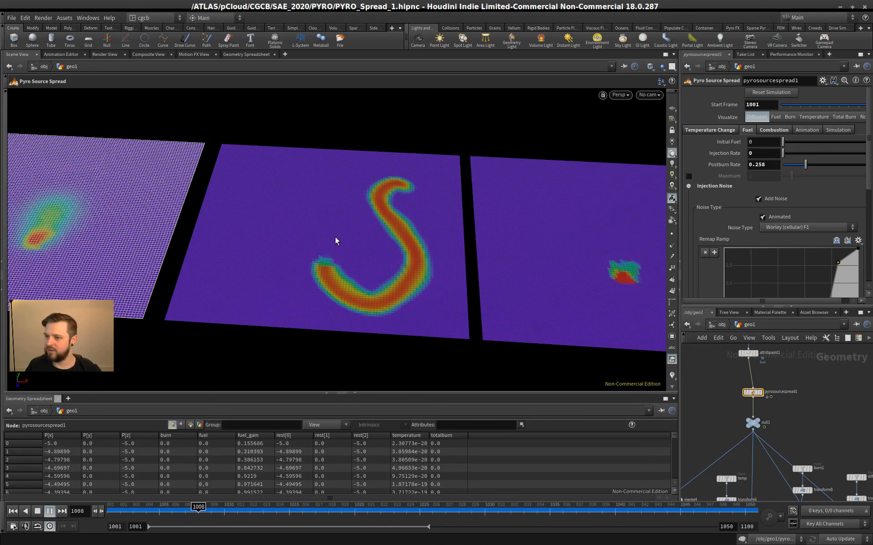
pyautogui.click(32, 512)
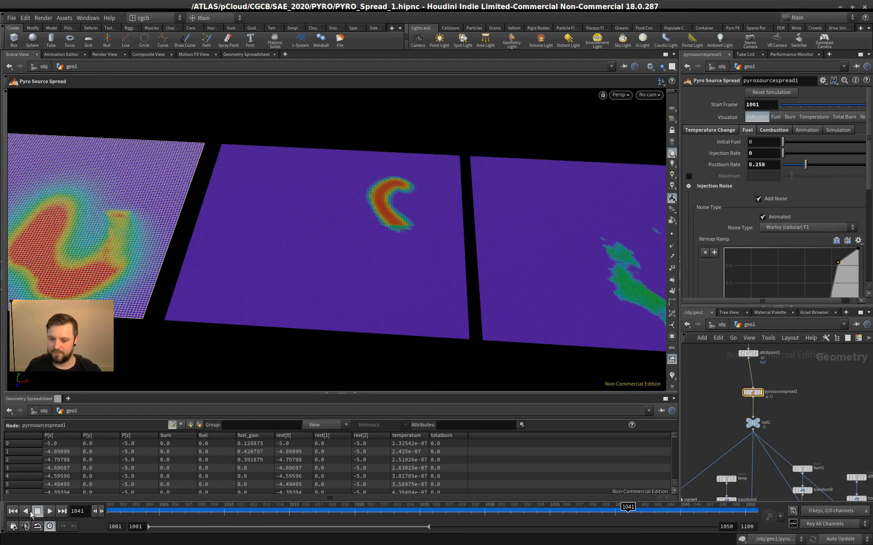
pyautogui.click(12, 511)
# Set the Postburn Rate to 1, then 0.737, playing the simulation each time to compare how fuel regenerates on the burned trail
pyautogui.moveTo(805, 165); pyautogui.dragTo(841, 165)
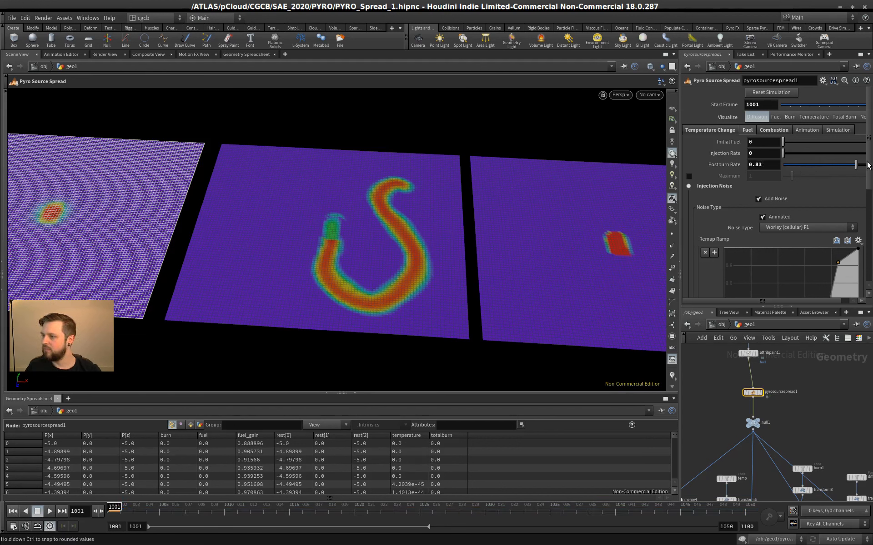
pyautogui.click(50, 511)
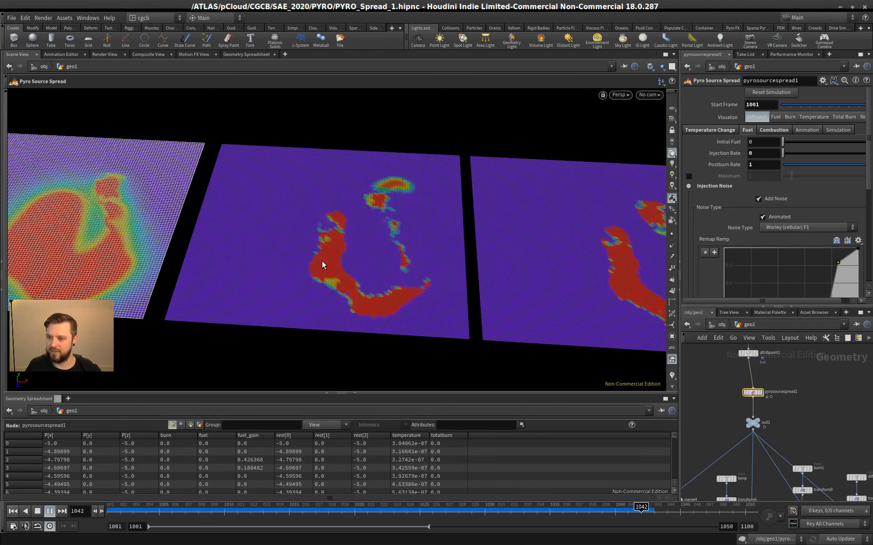
pyautogui.click(847, 165)
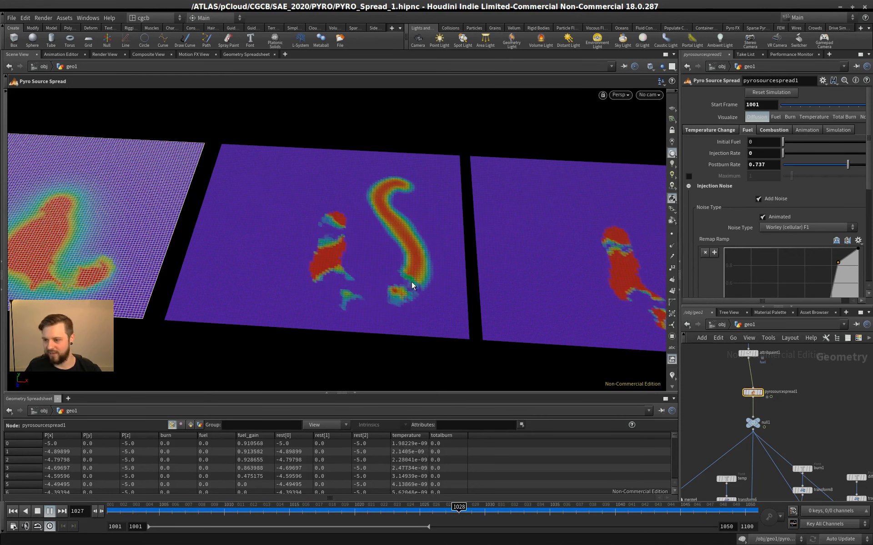
pyautogui.press('Up')
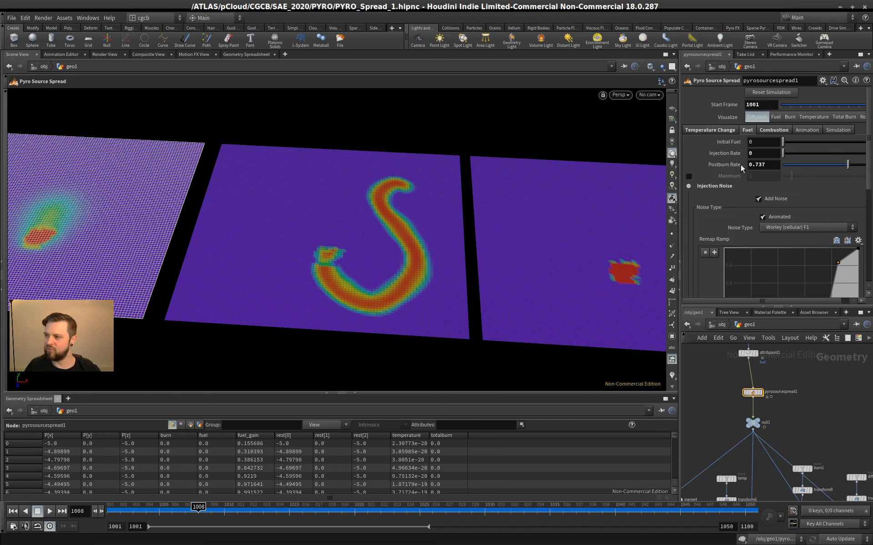
pyautogui.click(49, 511)
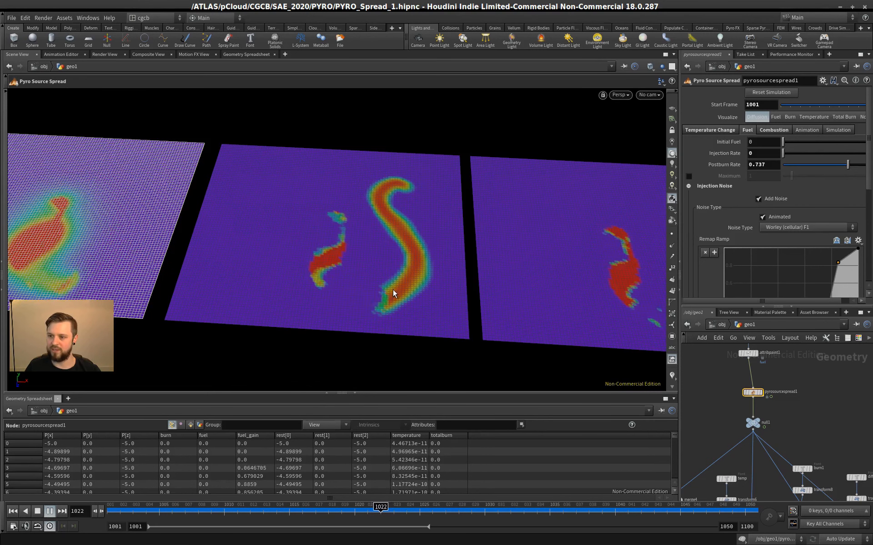
# Stop playback, return to frame 1001 and reset the Postburn Rate to its default of 0
pyautogui.click(37, 512)
pyautogui.click(14, 512)
pyautogui.keyDown('ctrl'); pyautogui.middleClick(753, 166); pyautogui.keyUp('ctrl')
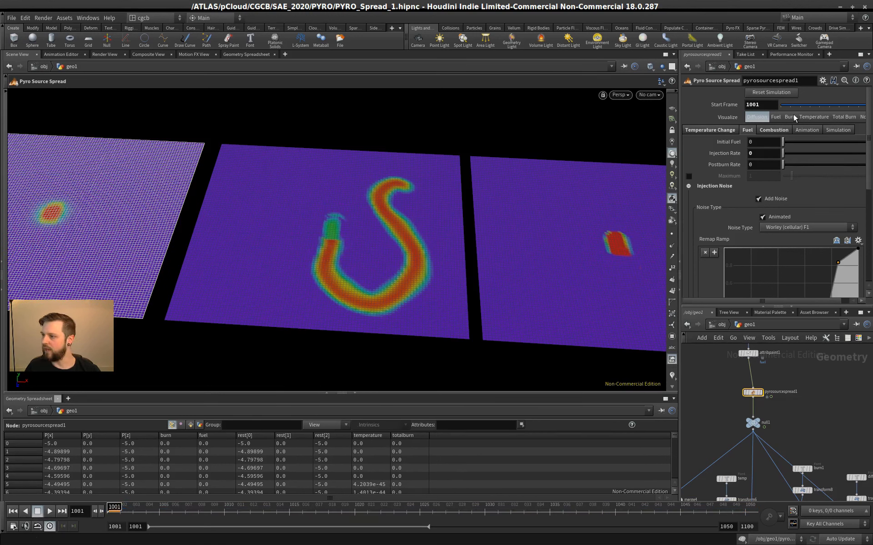
# Open the Combustion settings and play the simulation to examine the temperature grid with no node selected
pyautogui.click(774, 130)
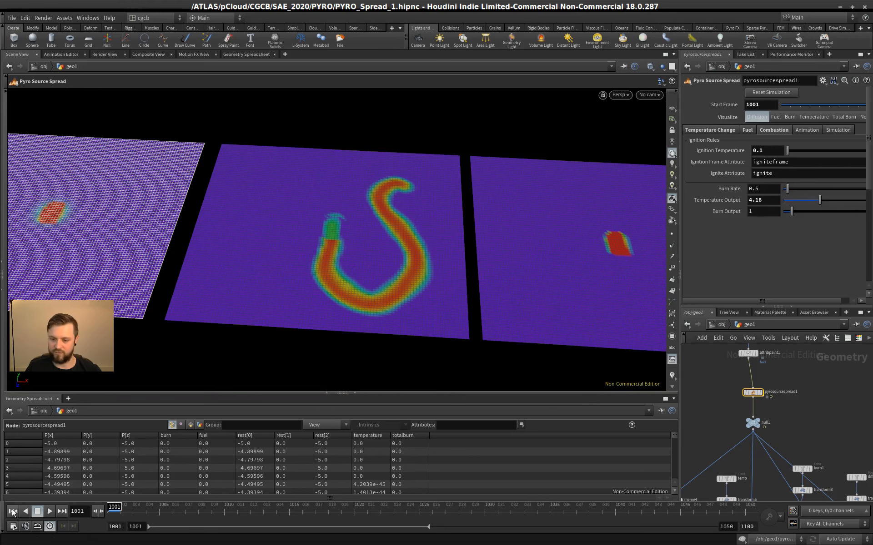
pyautogui.keyDown('alt'); pyautogui.moveTo(152, 355); pyautogui.dragTo(245, 285, button='right'); pyautogui.keyUp('alt')
pyautogui.keyDown('alt'); pyautogui.moveTo(245, 285); pyautogui.dragTo(295, 279); pyautogui.keyUp('alt')
pyautogui.keyDown('alt'); pyautogui.moveTo(296, 279); pyautogui.dragTo(483, 263, button='middle'); pyautogui.keyUp('alt')
pyautogui.keyDown('alt'); pyautogui.moveTo(483, 263); pyautogui.dragTo(511, 251, button='right'); pyautogui.keyUp('alt')
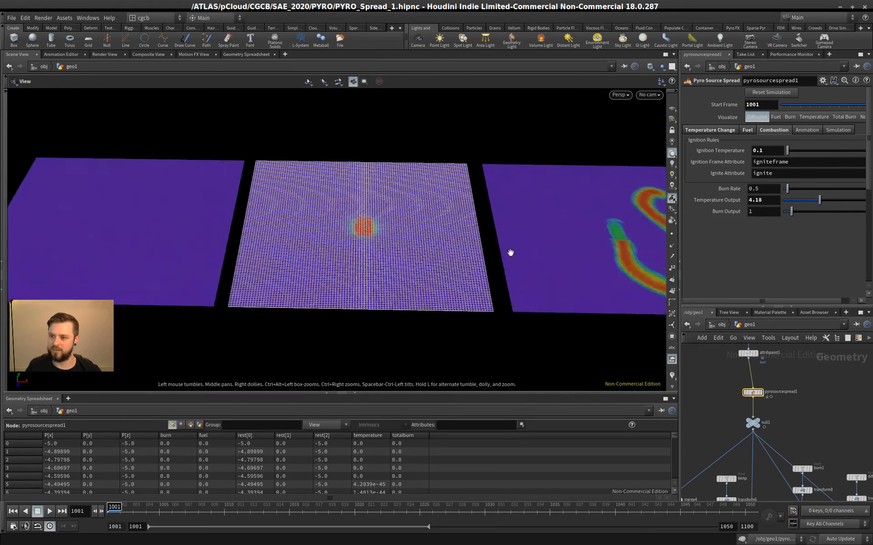
pyautogui.keyDown('alt'); pyautogui.moveTo(511, 251); pyautogui.dragTo(370, 285, button='middle'); pyautogui.keyUp('alt')
pyautogui.click(50, 511)
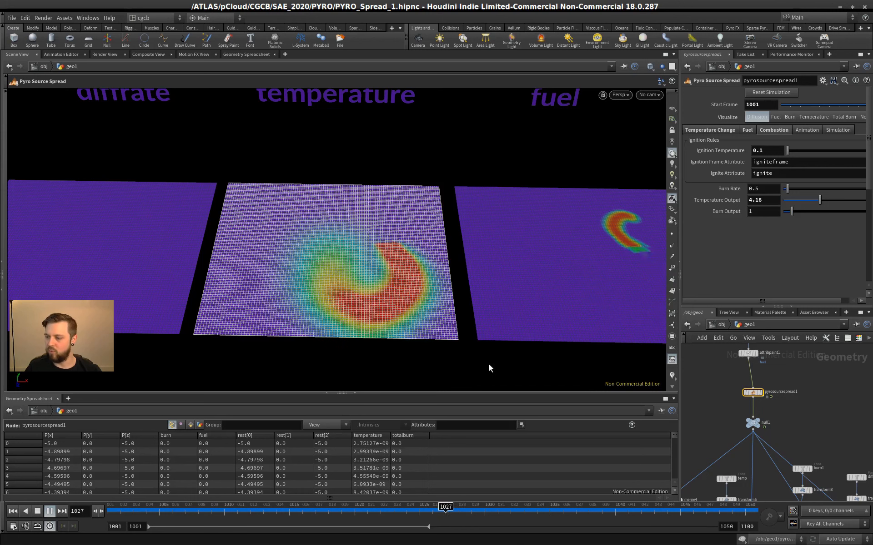
pyautogui.click(806, 423)
pyautogui.moveTo(809, 427)
pyautogui.mouseDown(button='middle')
pyautogui.moveTo(801, 364)
pyautogui.moveTo(796, 433)
pyautogui.mouseUp(button='middle')
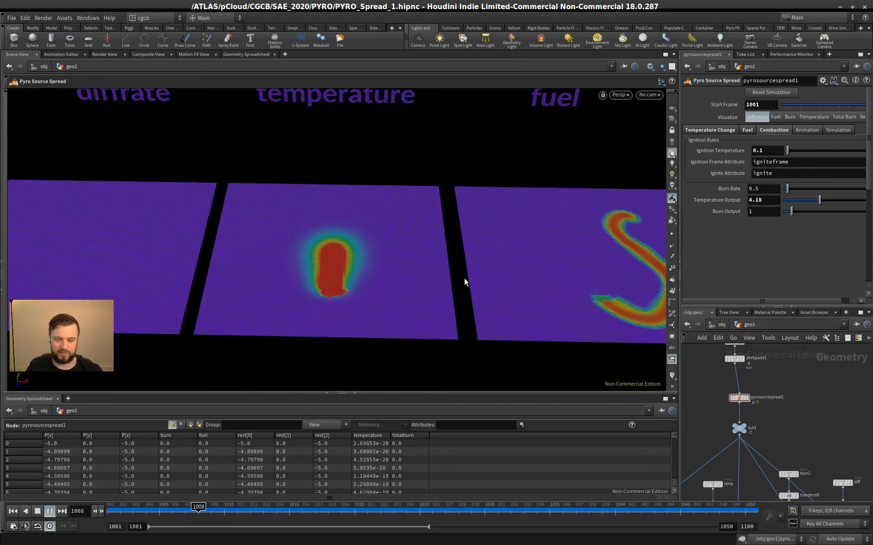
# Try Temperature Output values of 0.31 and 0.67 during playback, then set it to 1
pyautogui.moveTo(820, 200); pyautogui.dragTo(786, 203)
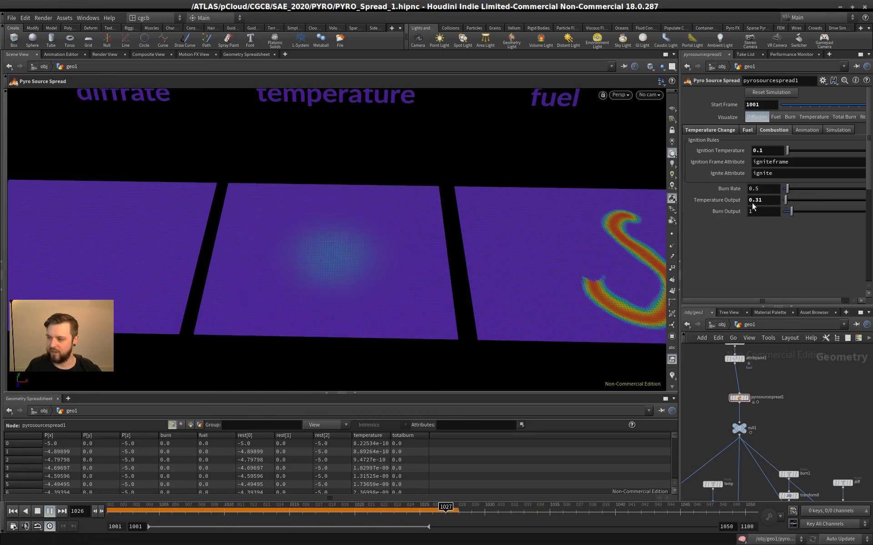
pyautogui.moveTo(789, 204); pyautogui.dragTo(791, 204)
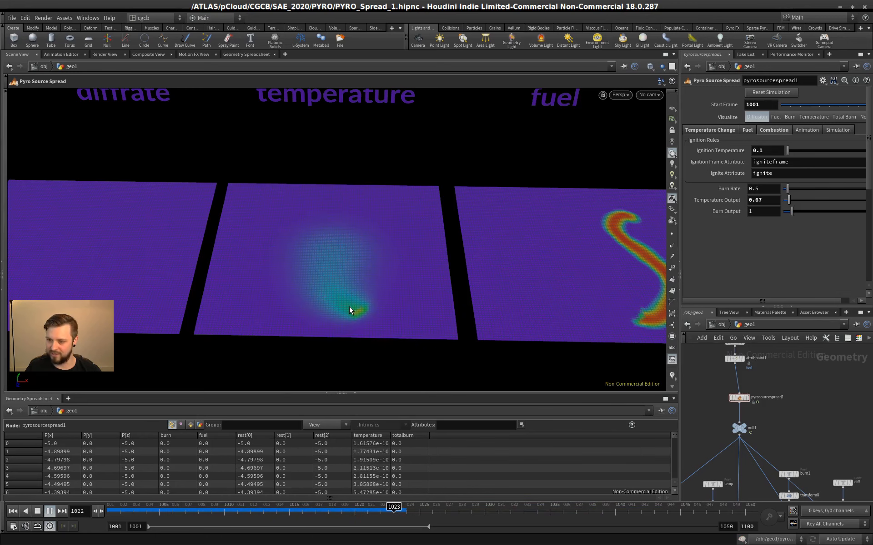
pyautogui.keyDown('alt'); pyautogui.moveTo(435, 271); pyautogui.dragTo(353, 276, button='middle'); pyautogui.keyUp('alt')
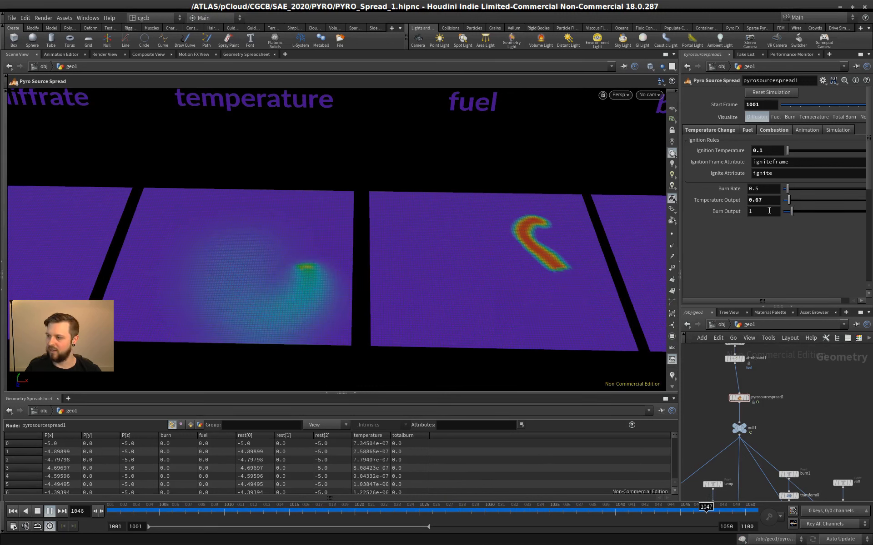
pyautogui.moveTo(789, 201); pyautogui.dragTo(792, 201)
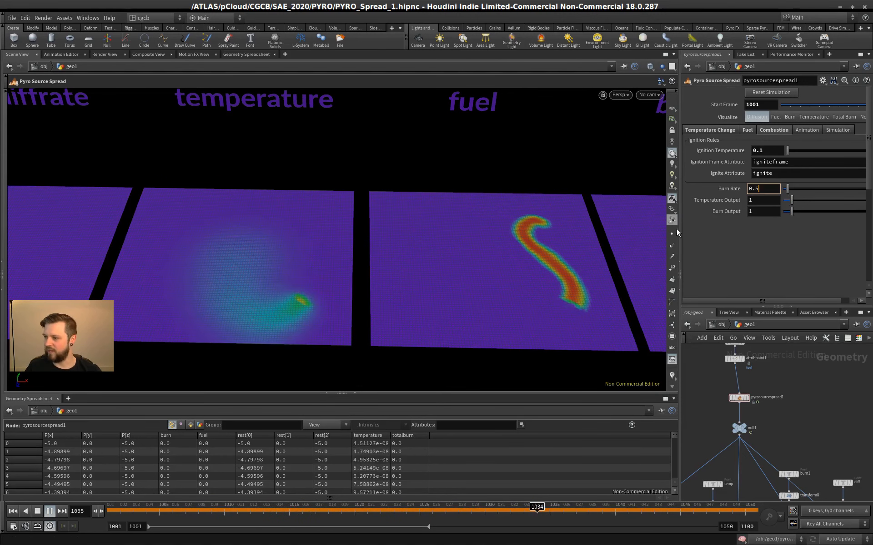
# Pause the simulation to inspect the fuel and burn grids, then replay it from frame 1001
pyautogui.click(771, 186)
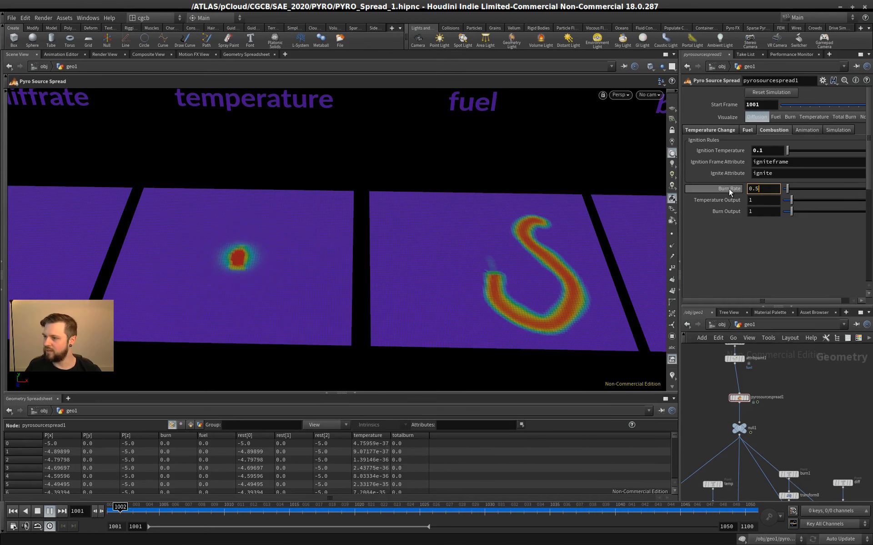
pyautogui.click(39, 506)
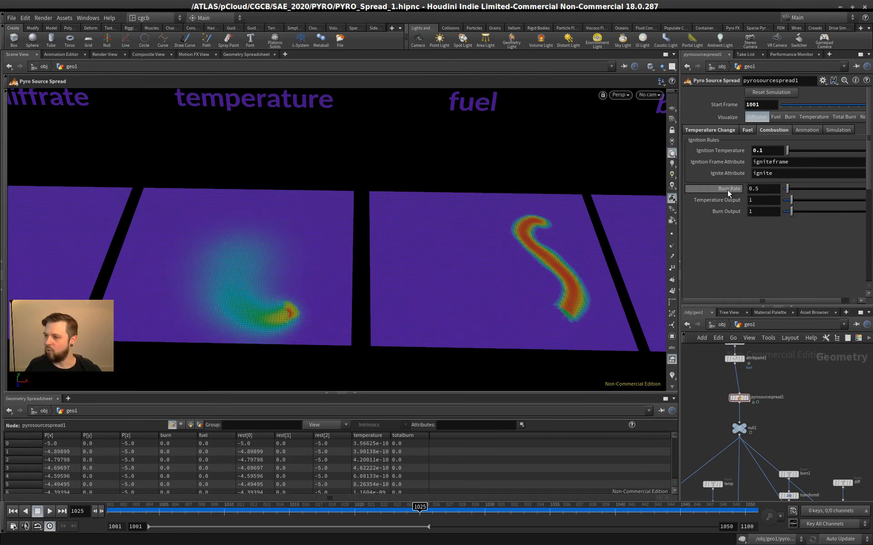
pyautogui.moveTo(436, 212); pyautogui.dragTo(239, 244, button='middle')
pyautogui.scroll(-1, 464, 199)
pyautogui.moveTo(435, 208); pyautogui.dragTo(411, 201, button='middle')
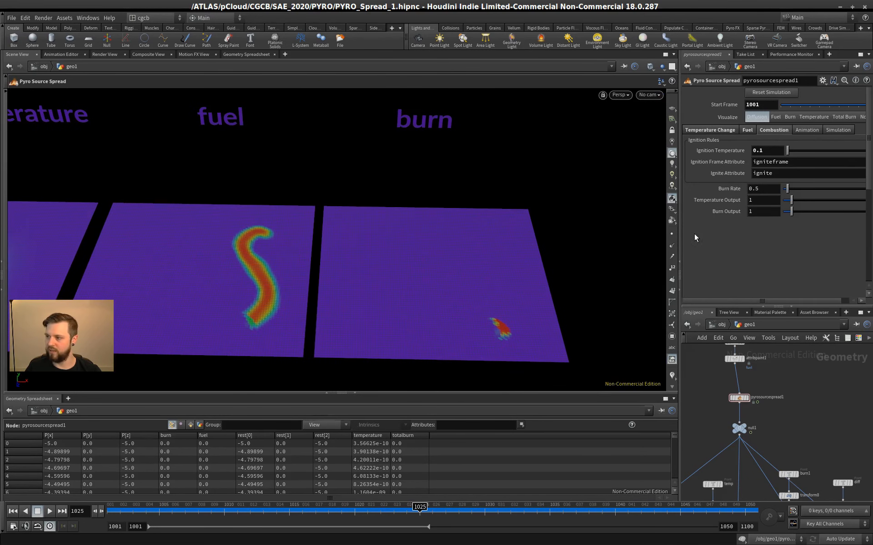
pyautogui.click(12, 511)
pyautogui.click(50, 512)
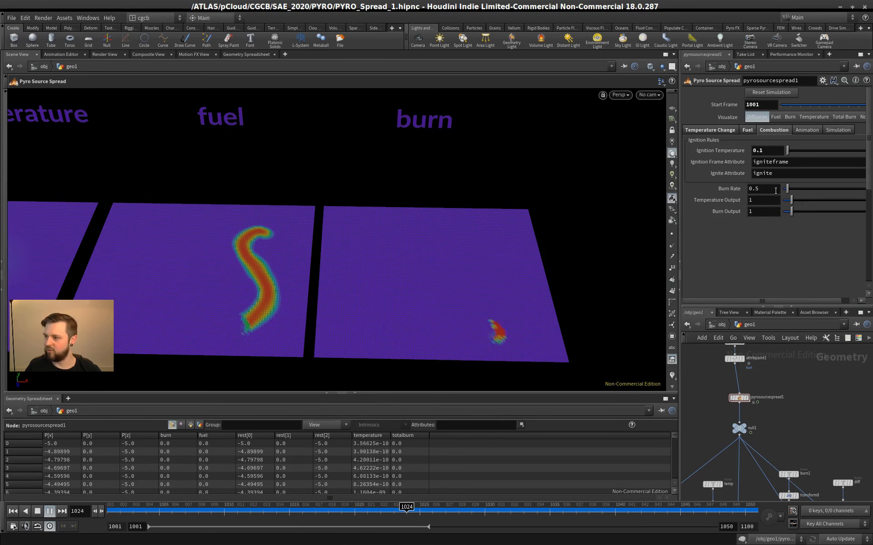
# Set the Burn Rate to 1 and then to 0.1 during playback to compare how quickly the fuel is consumed
pyautogui.doubleClick(757, 188)
pyautogui.write('1')
pyautogui.press('Tab')
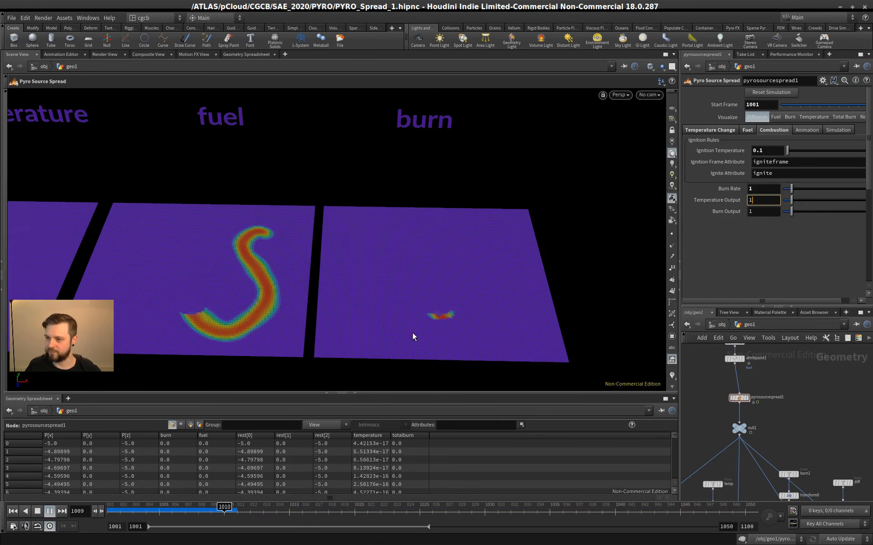
pyautogui.doubleClick(758, 189)
pyautogui.write('.1')
pyautogui.press('Return')
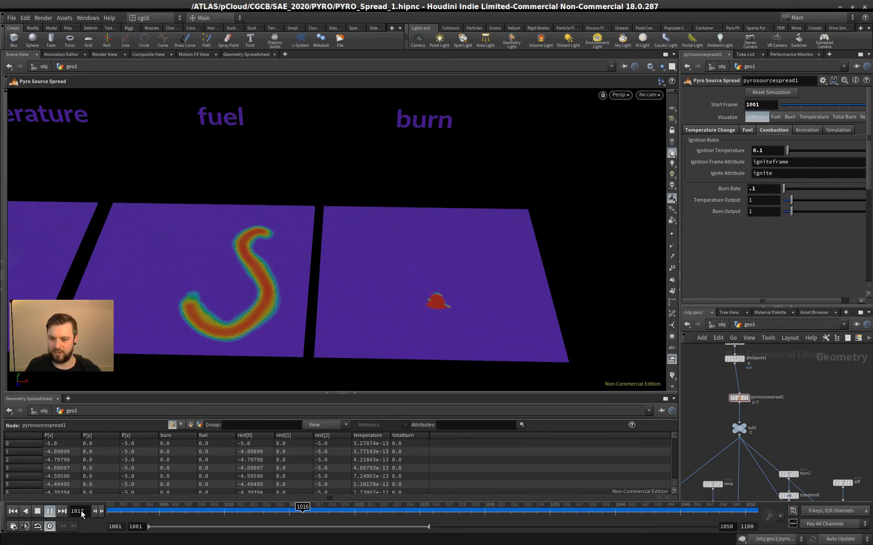
# Set the Burn Rate to 0.05 and replay the simulation from frame 1001 to watch the fuel and burn grids
pyautogui.moveTo(713, 191)
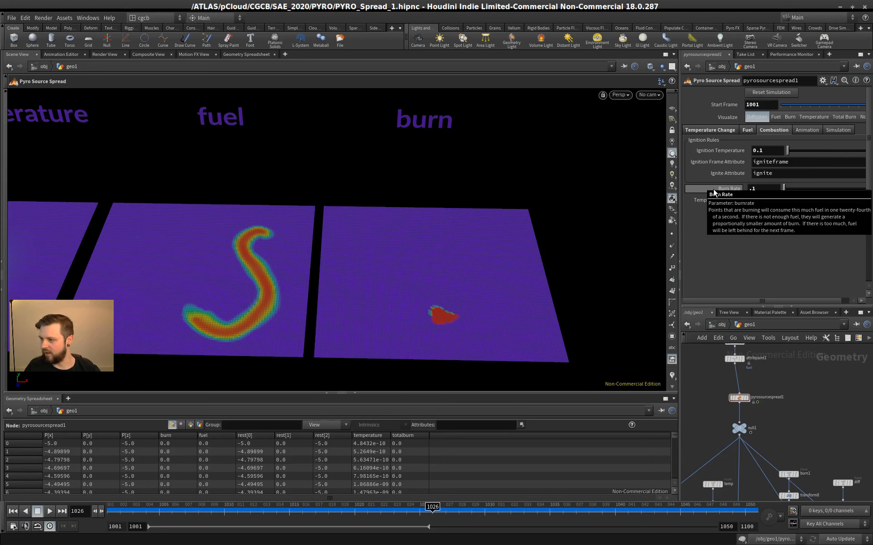
pyautogui.click(760, 189)
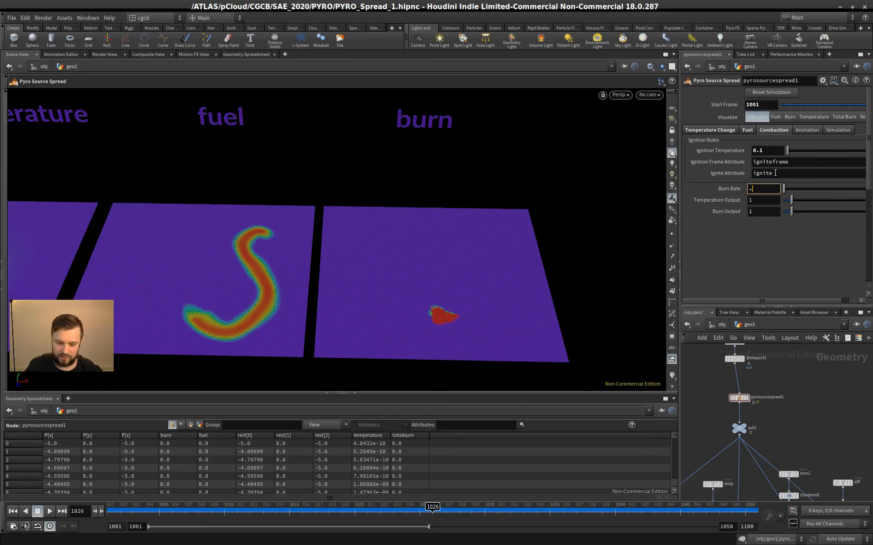
pyautogui.press('Return')
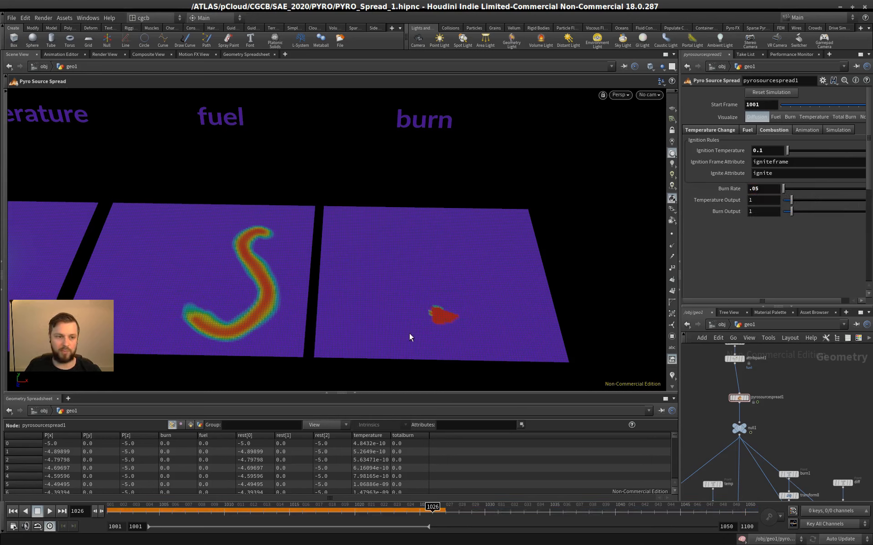
pyautogui.click(14, 511)
pyautogui.click(49, 512)
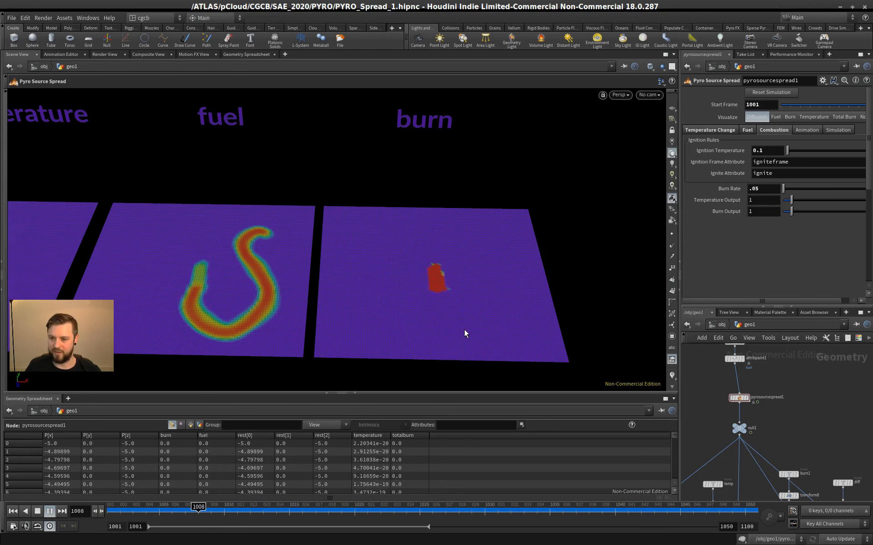
pyautogui.click(772, 190)
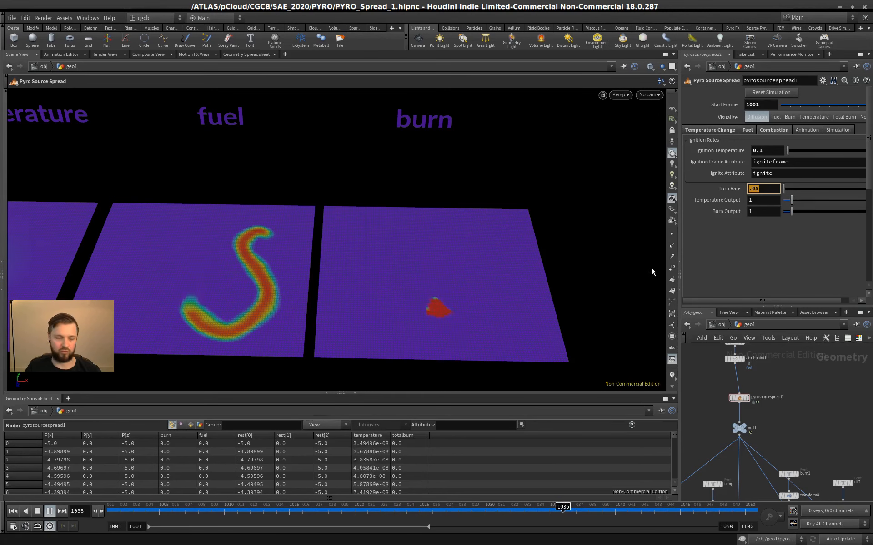
pyautogui.click(38, 510)
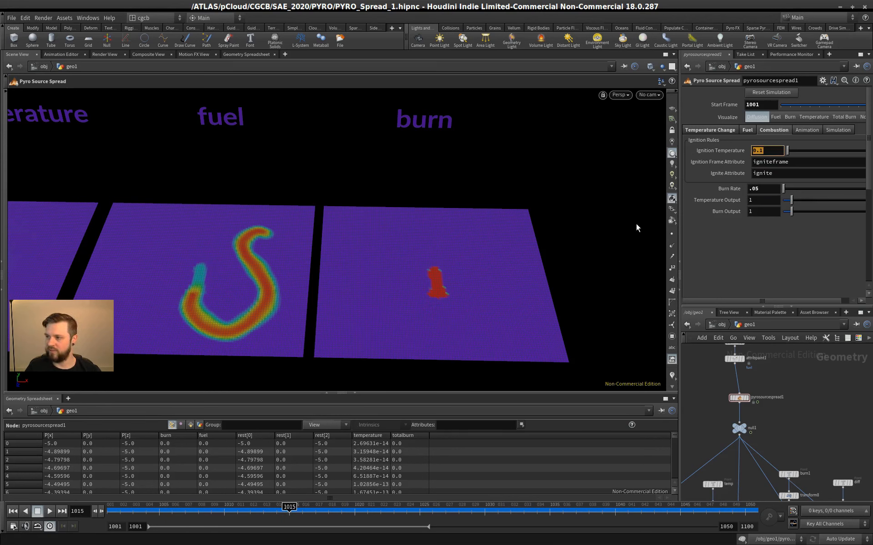
# Set the Burn Rate to 0.5 in the Combustion settings
pyautogui.click(775, 149)
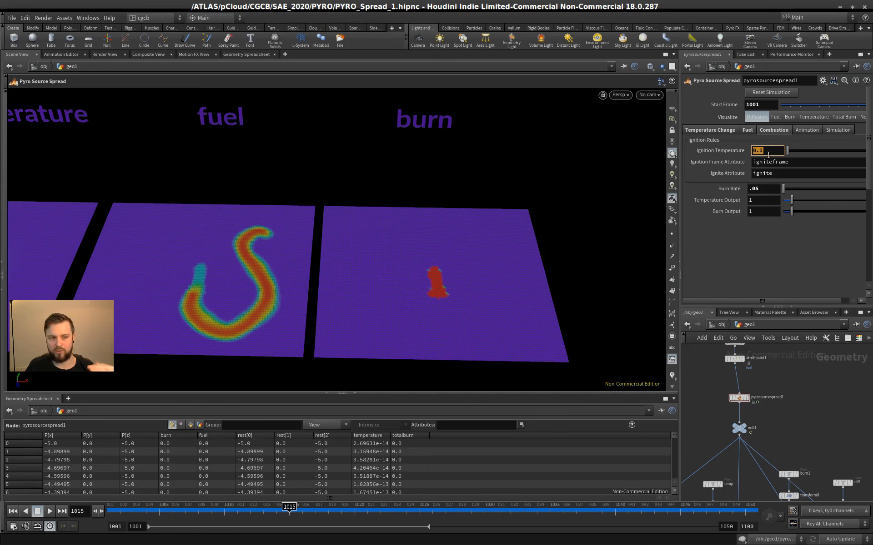
pyautogui.click(771, 191)
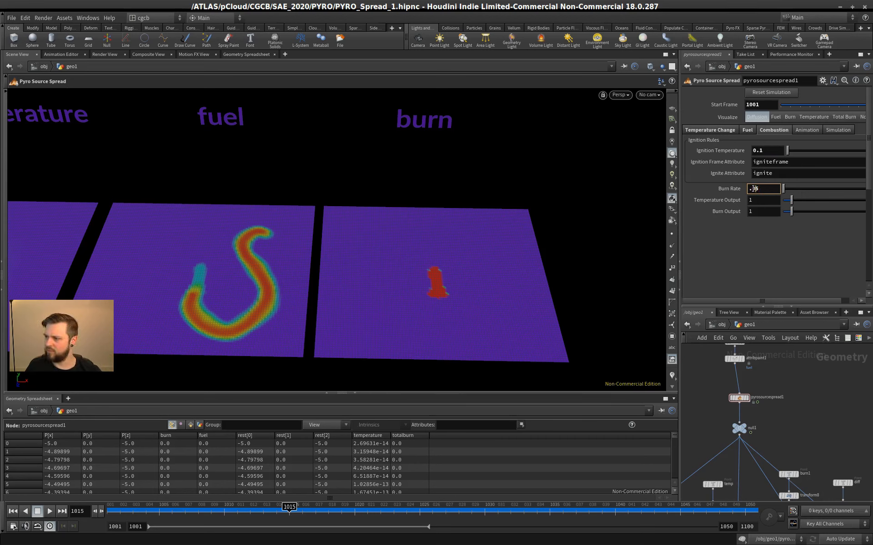
pyautogui.press('Return')
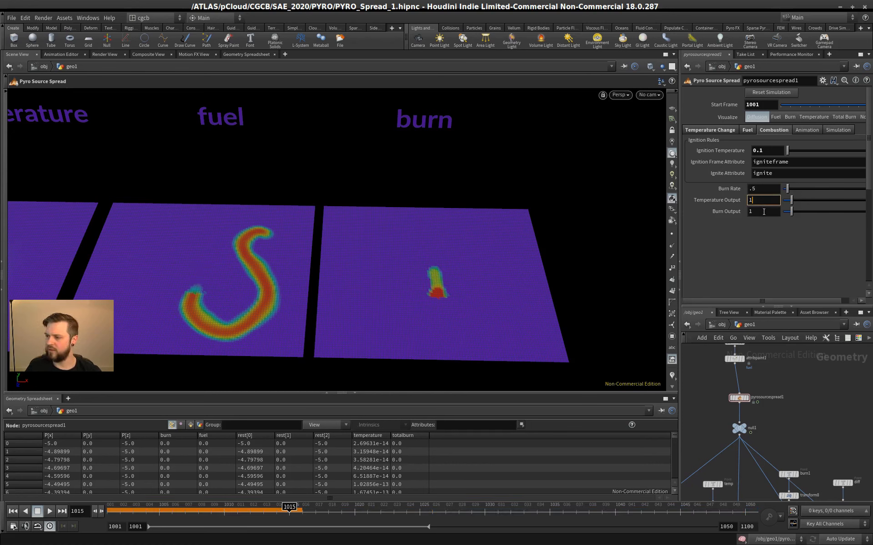
# Set the Burn Output to 0.67 and replay the simulation from frame 1001
pyautogui.moveTo(792, 212); pyautogui.dragTo(786, 216)
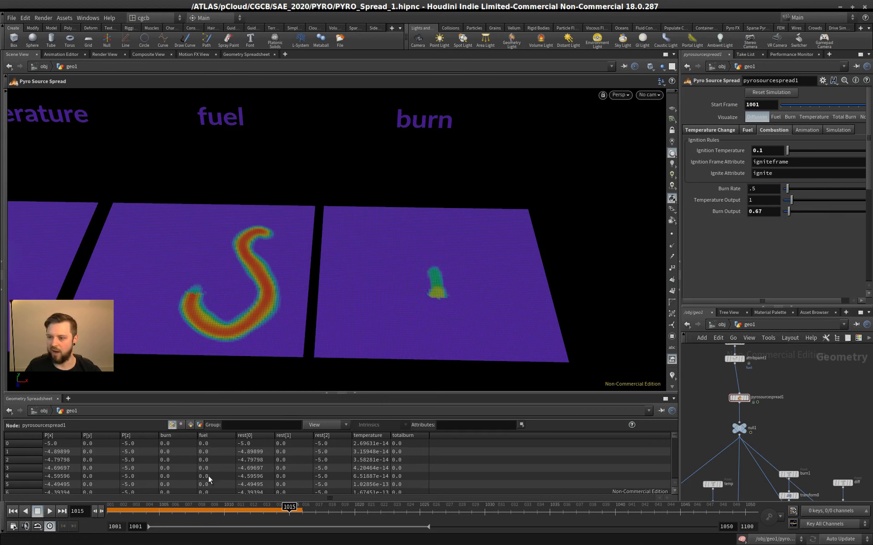
pyautogui.click(12, 511)
pyautogui.click(50, 511)
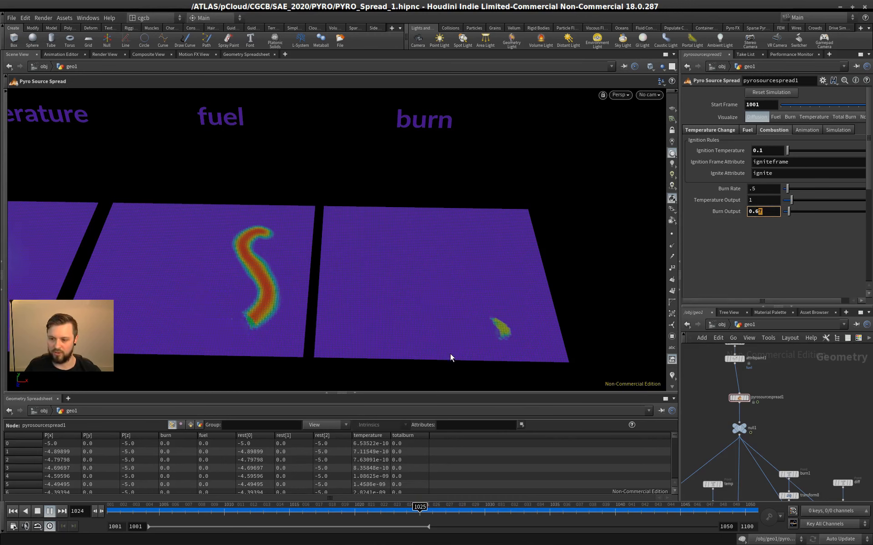
# Try a Burn Output of 6 during playback, sort the spreadsheet points by burn, and set the Burn Output back to 1
pyautogui.moveTo(765, 212); pyautogui.dragTo(716, 213)
pyautogui.write('6')
pyautogui.click(757, 201)
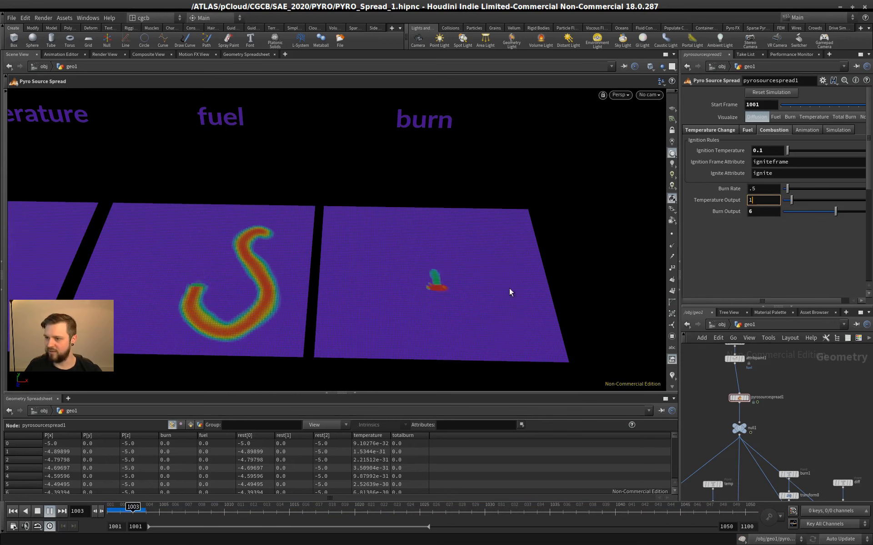
pyautogui.click(37, 511)
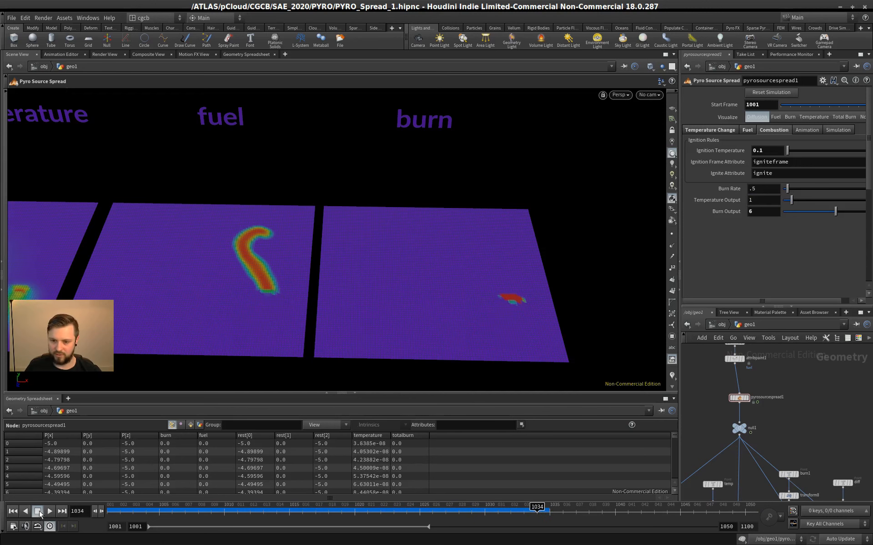
pyautogui.click(175, 436)
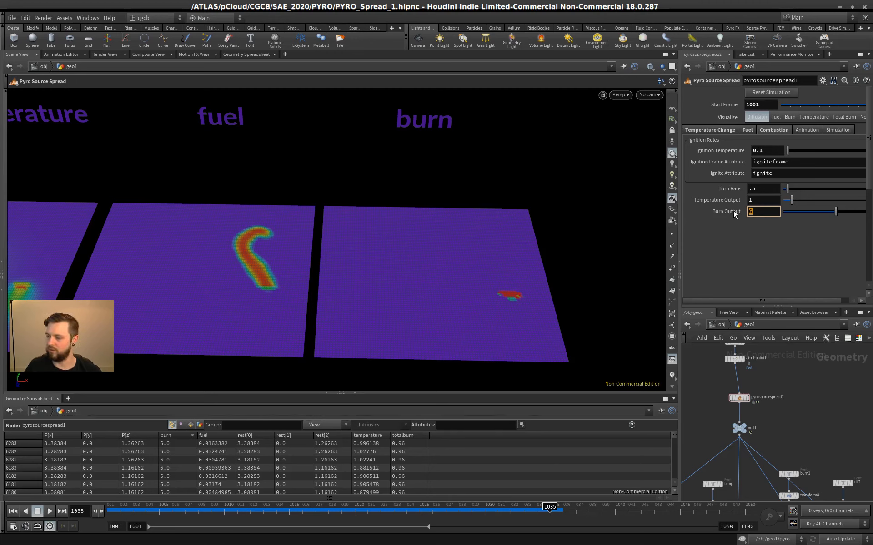
pyautogui.write('1')
pyautogui.hotkey('shift', 'Tab')
# Set the Ignition Temperature to 0 and play the simulation from frame 1001
pyautogui.click(768, 151)
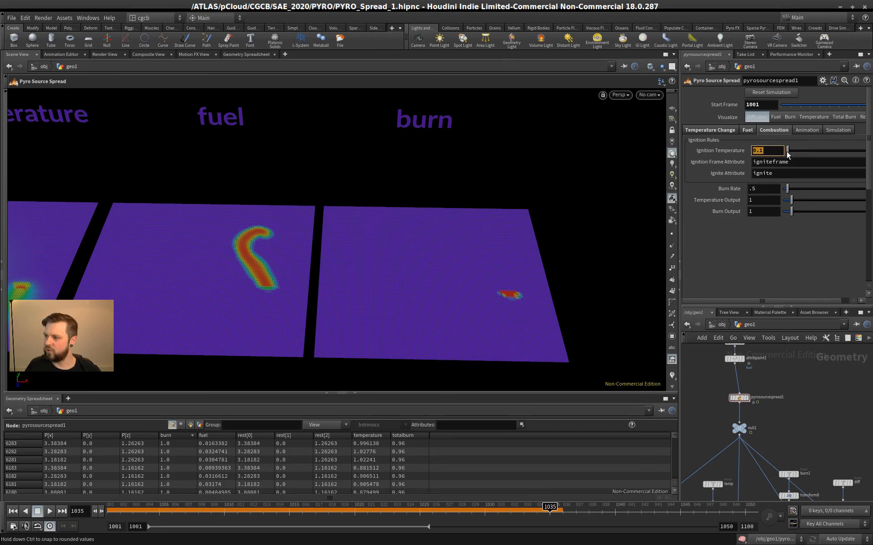
pyautogui.moveTo(786, 152); pyautogui.dragTo(690, 166)
pyautogui.click(13, 512)
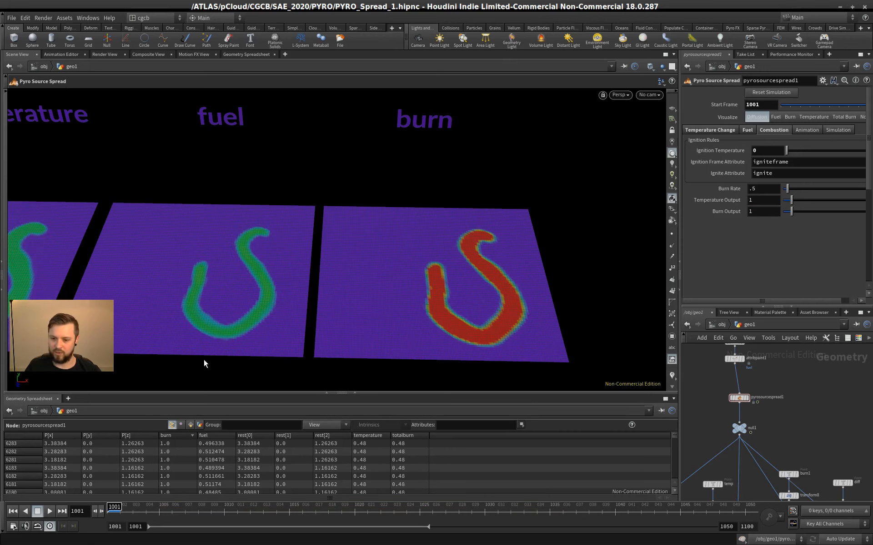
pyautogui.click(48, 512)
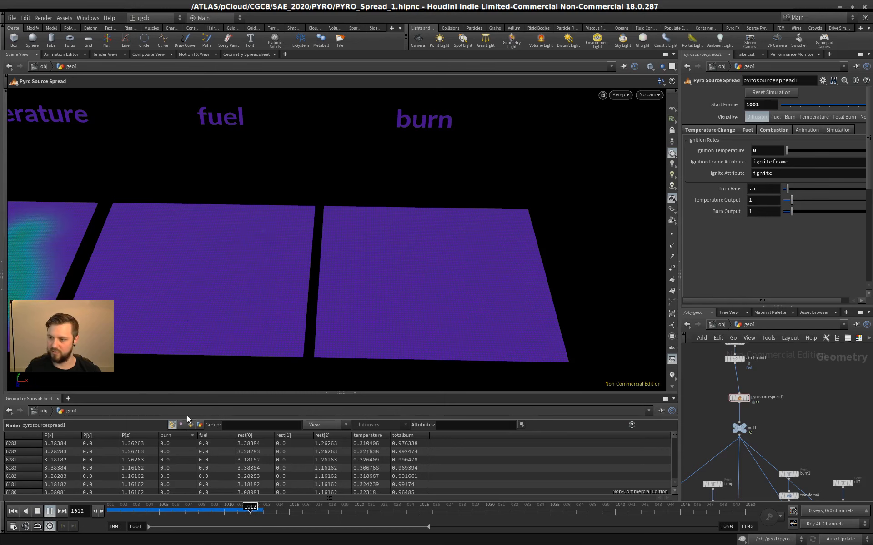
pyautogui.click(14, 512)
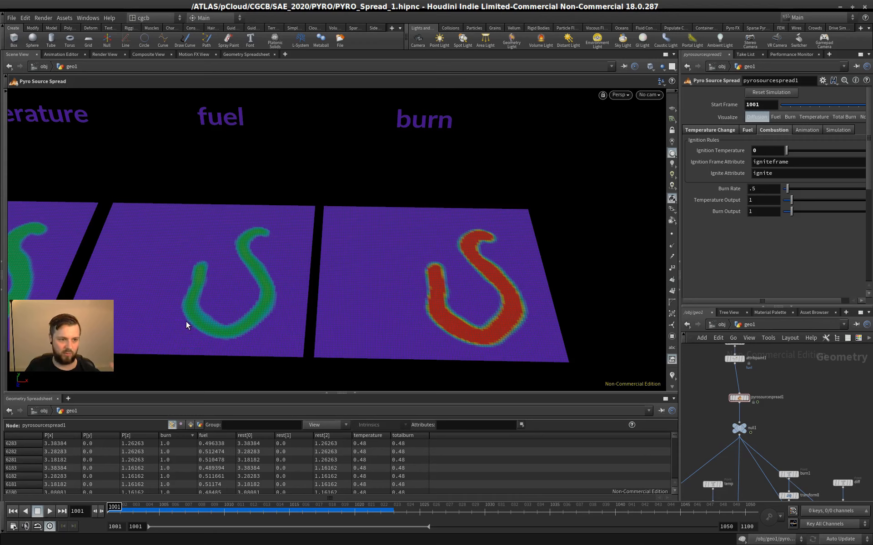
# Replay the simulation from frame 1001 to compare the temperature, fuel and burn grids side by side
pyautogui.keyDown('alt'); pyautogui.moveTo(285, 291); pyautogui.dragTo(207, 317, button='right'); pyautogui.keyUp('alt')
pyautogui.keyDown('alt'); pyautogui.moveTo(206, 317); pyautogui.dragTo(265, 308, button='middle'); pyautogui.keyUp('alt')
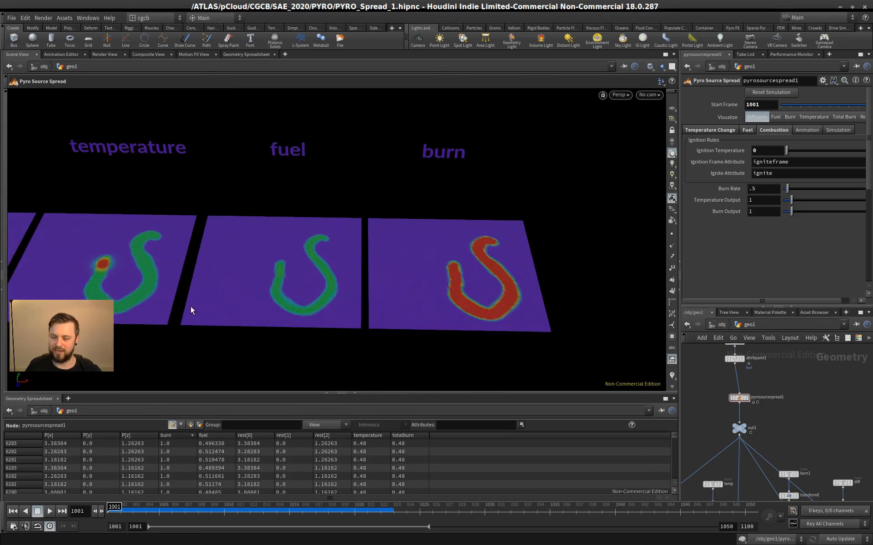
pyautogui.click(50, 511)
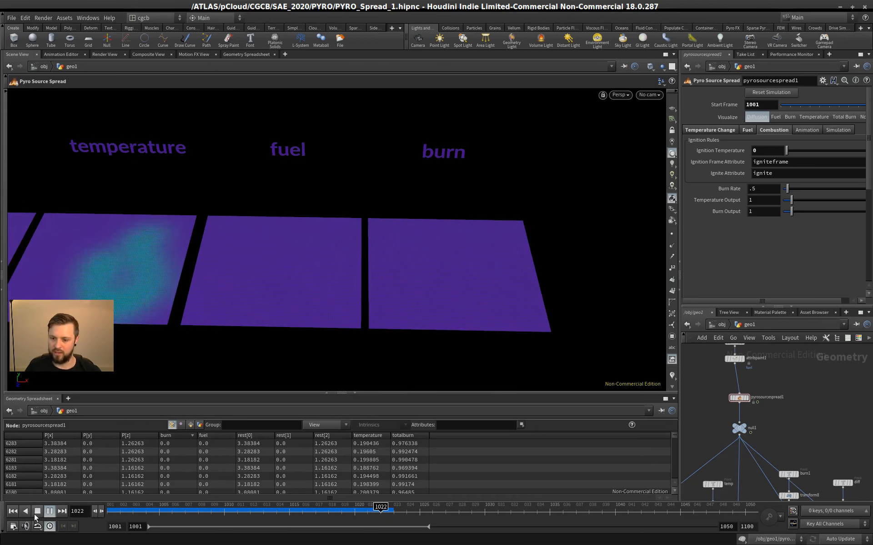
pyautogui.click(13, 512)
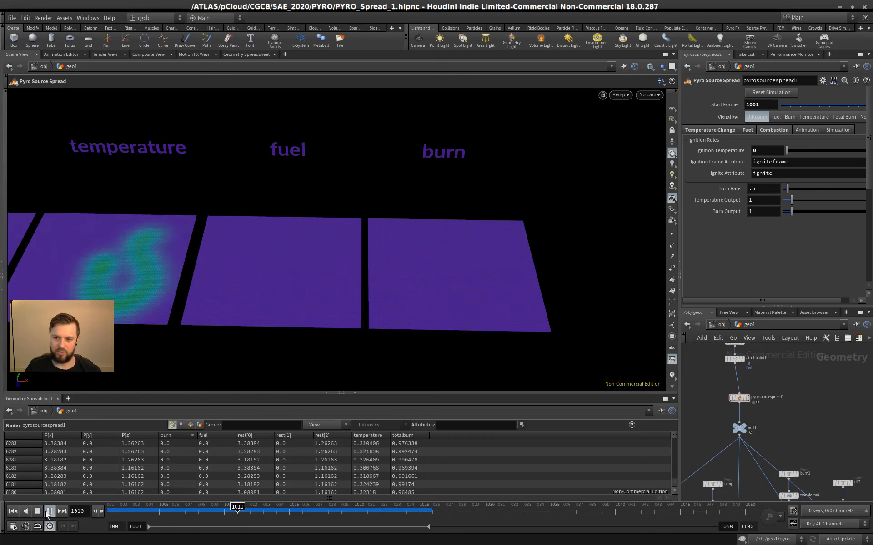
pyautogui.click(14, 512)
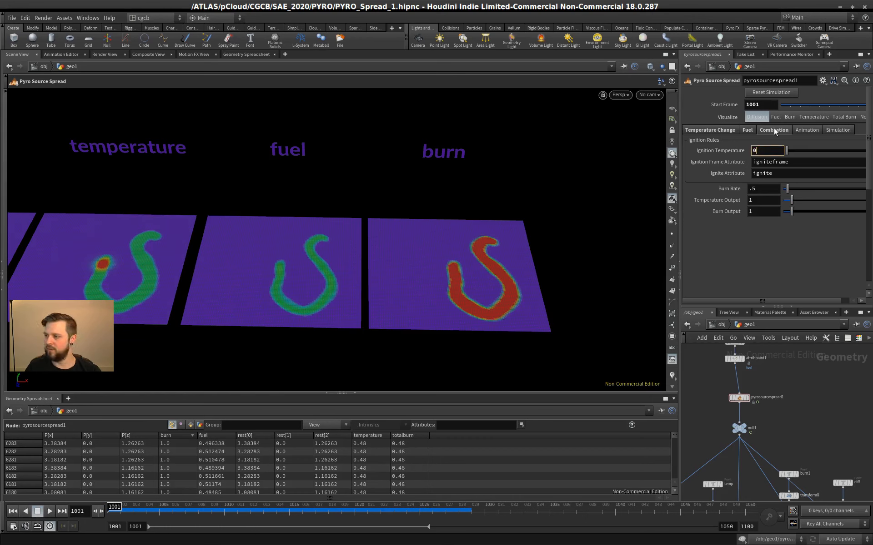
# Set the Ignition Temperature to 0.2 and play the simulation to watch the fire spread along the fuel trail
pyautogui.write('.2')
pyautogui.press('Return')
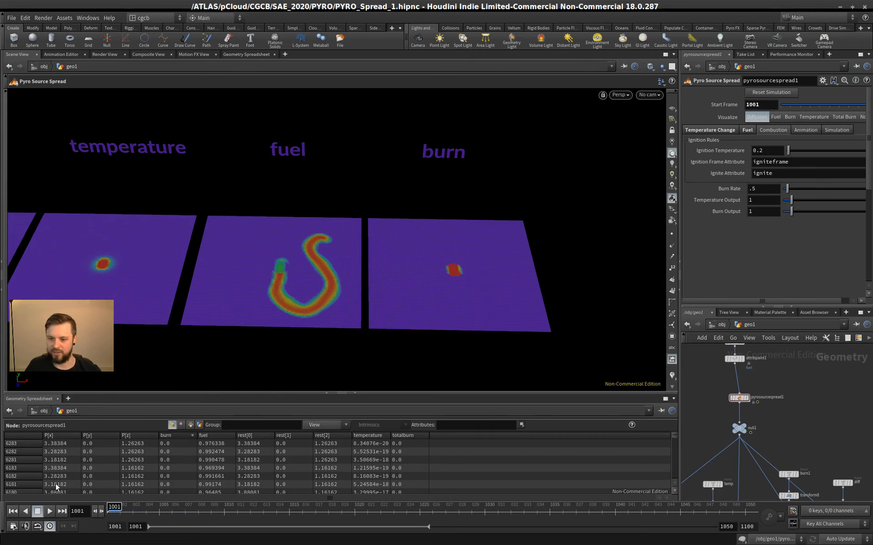
pyautogui.click(50, 511)
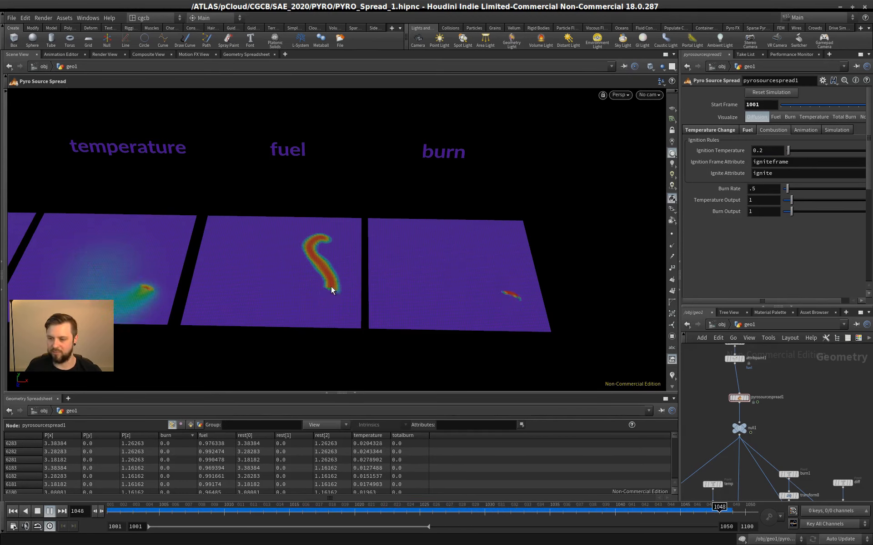
pyautogui.click(38, 510)
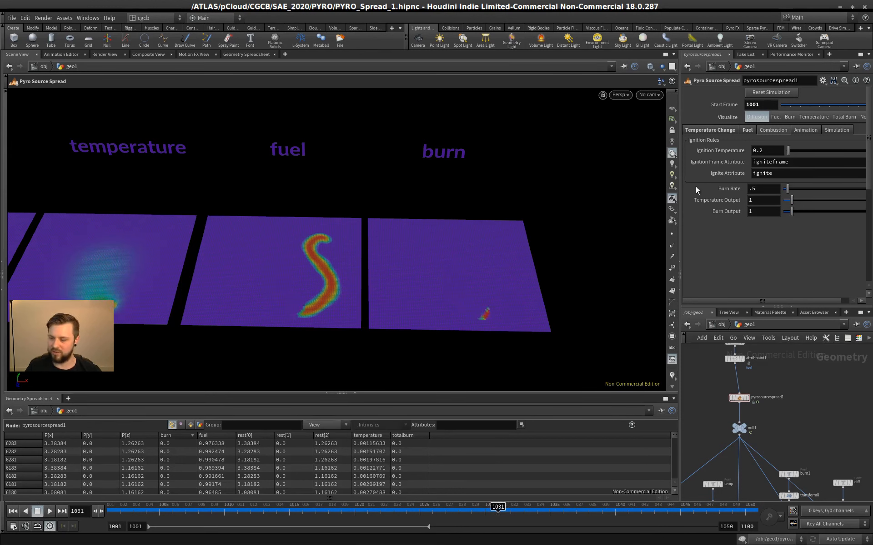
pyautogui.click(771, 153)
pyautogui.moveTo(764, 150); pyautogui.dragTo(736, 169)
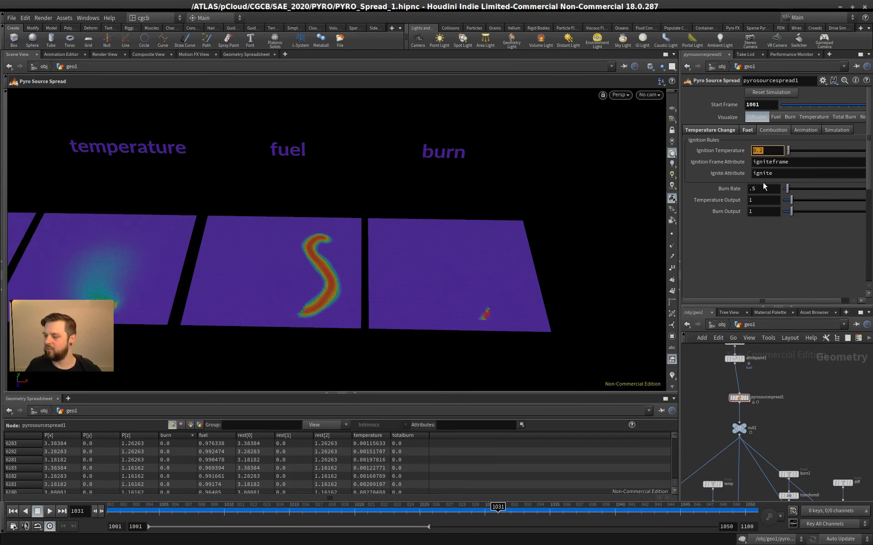
pyautogui.click(766, 187)
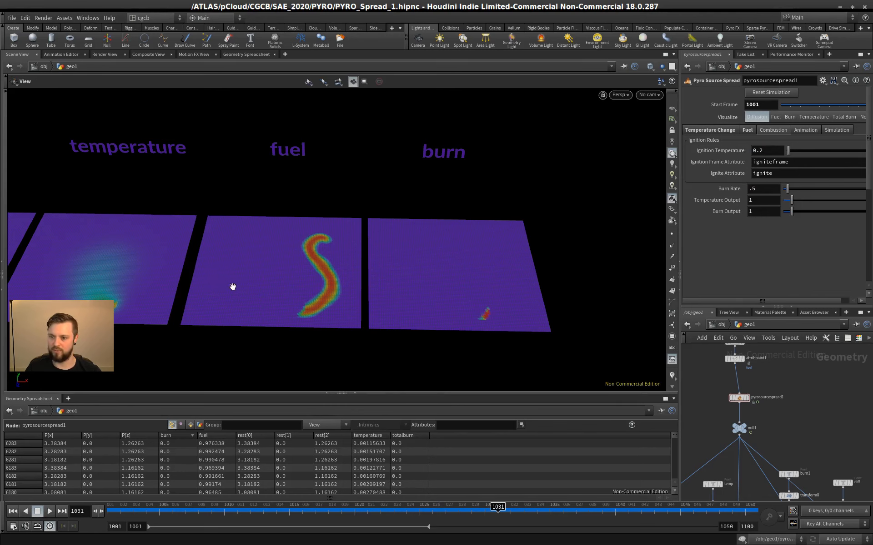
# Set the Cooling Rate to 0.381 in the Temperature Change settings and play the simulation repeatedly from frame 1001
pyautogui.keyDown('alt'); pyautogui.moveTo(232, 287); pyautogui.dragTo(273, 278, button='middle'); pyautogui.keyUp('alt')
pyautogui.click(710, 130)
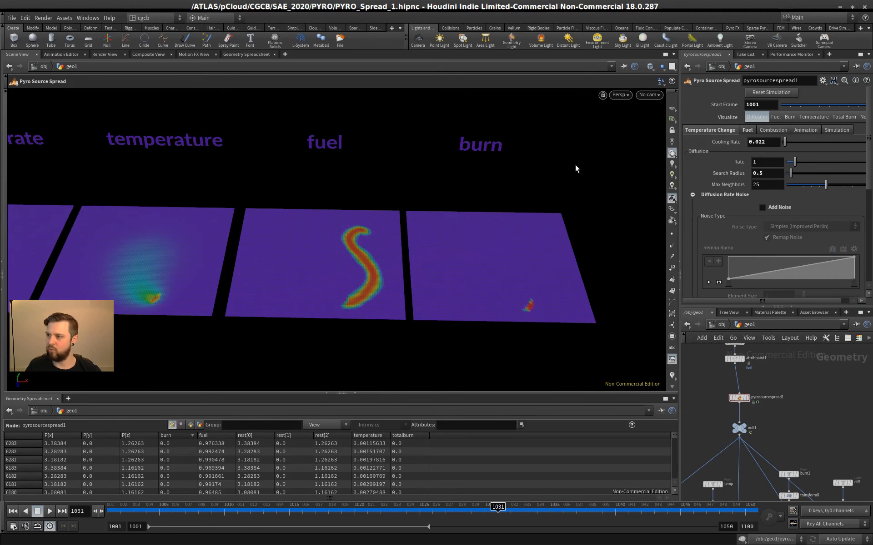
pyautogui.keyDown('alt'); pyautogui.moveTo(126, 273); pyautogui.dragTo(253, 266, button='middle'); pyautogui.keyUp('alt')
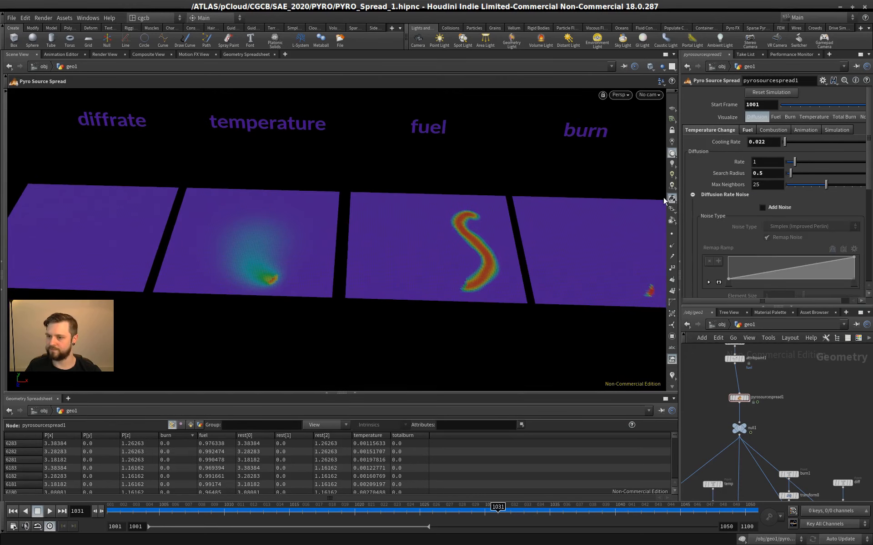
pyautogui.keyDown('alt'); pyautogui.moveTo(513, 232); pyautogui.dragTo(476, 254, button='middle'); pyautogui.keyUp('alt')
pyautogui.moveTo(784, 142); pyautogui.dragTo(819, 145)
pyautogui.click(13, 512)
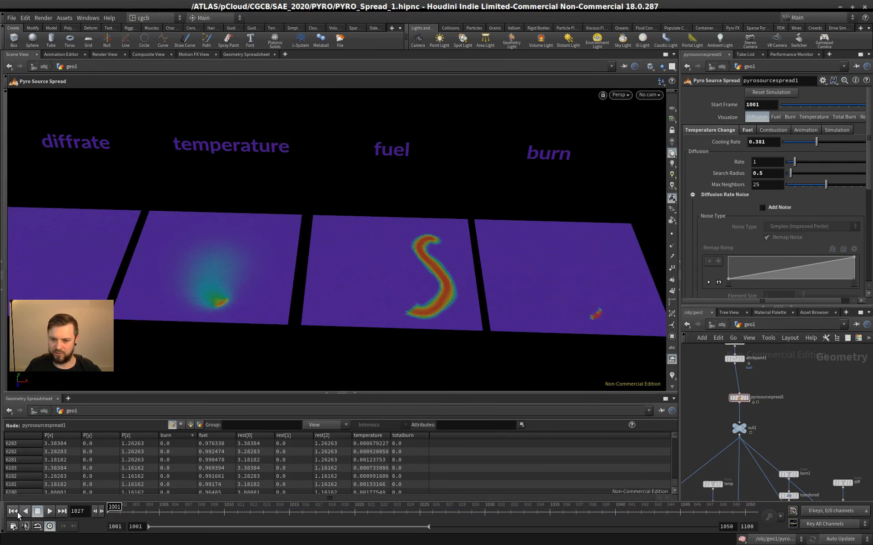
pyautogui.click(50, 512)
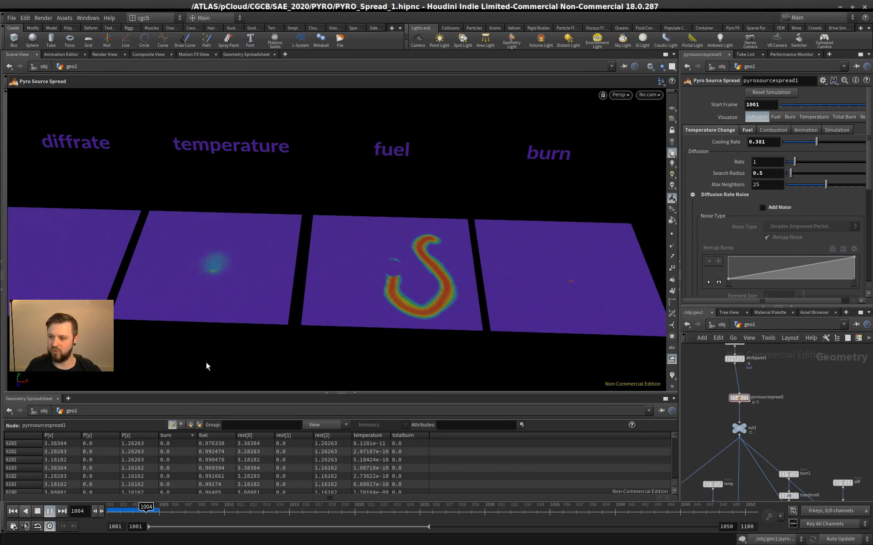
pyautogui.click(38, 513)
pyautogui.click(12, 512)
pyautogui.click(51, 512)
pyautogui.click(39, 514)
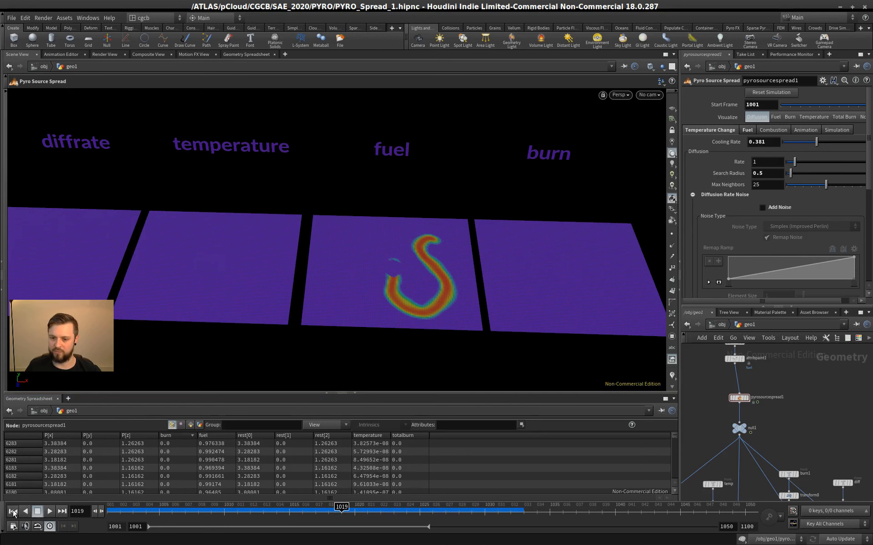
# Set the Cooling Rate to 0.129, play the simulation from frame 1001, and return to the start frame
pyautogui.click(12, 512)
pyautogui.moveTo(816, 142); pyautogui.dragTo(794, 142)
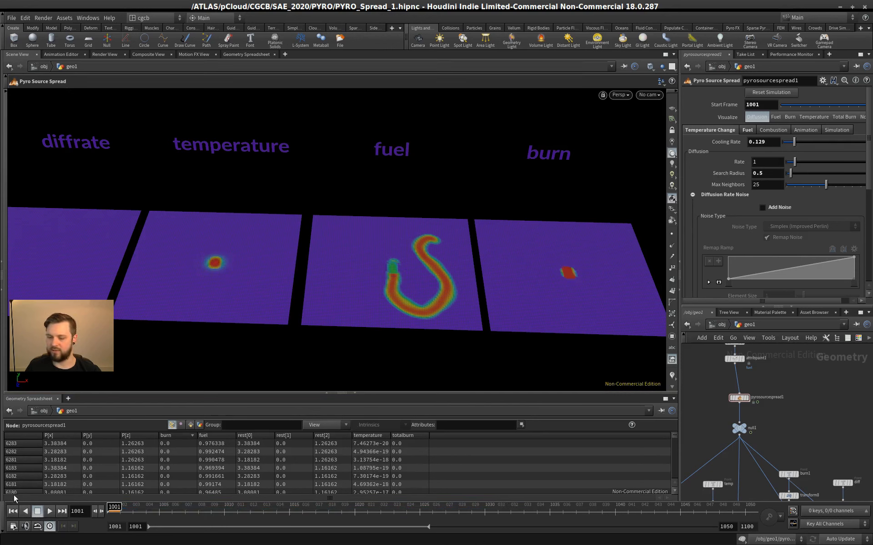
pyautogui.click(49, 512)
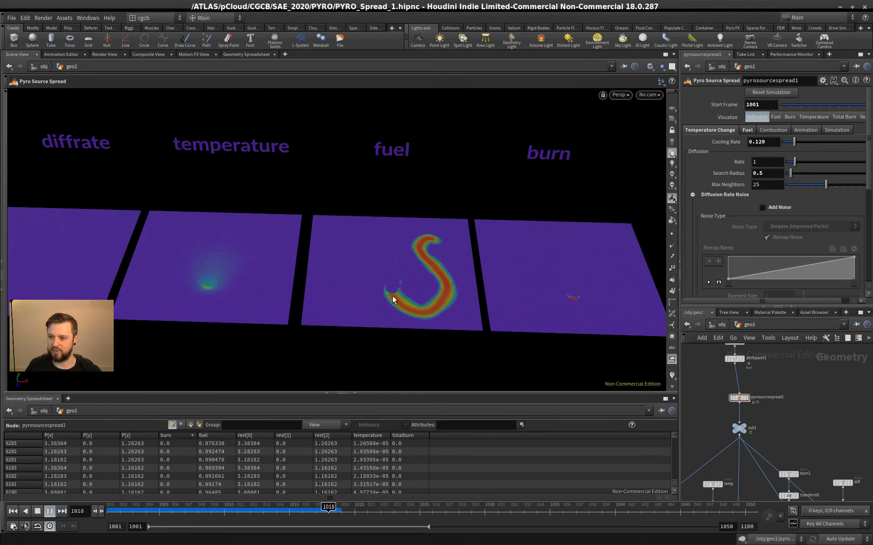
pyautogui.click(37, 512)
pyautogui.click(17, 512)
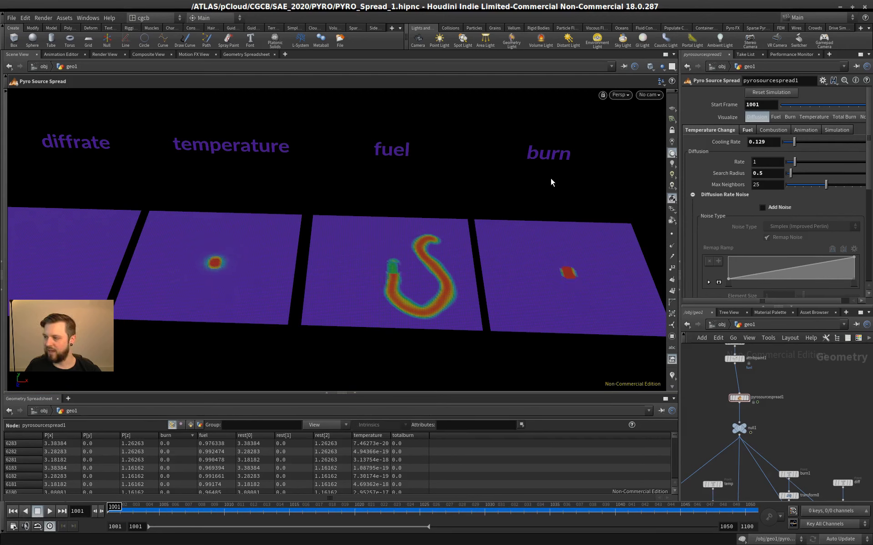
# Set the Ignition Temperature to 0.1 in the Combustion settings and play the simulation from frame 1001
pyautogui.click(772, 130)
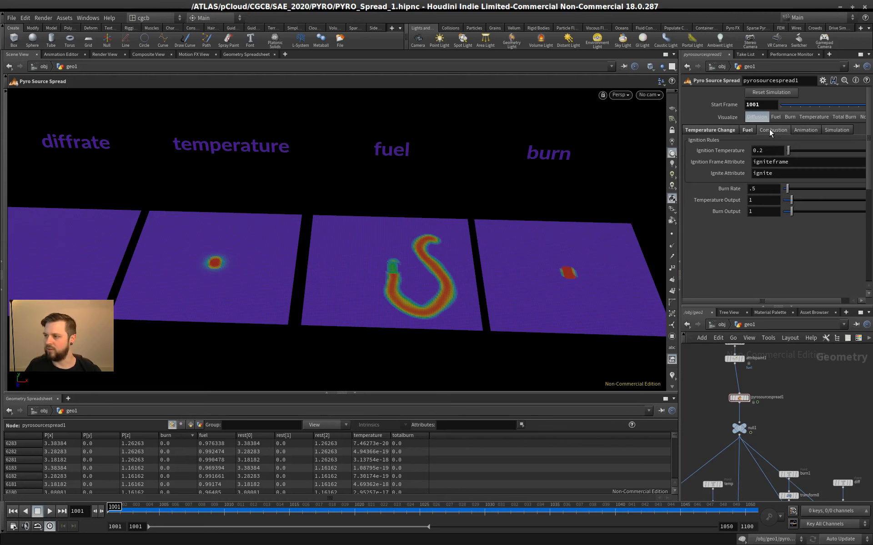
pyautogui.click(806, 161)
pyautogui.click(13, 513)
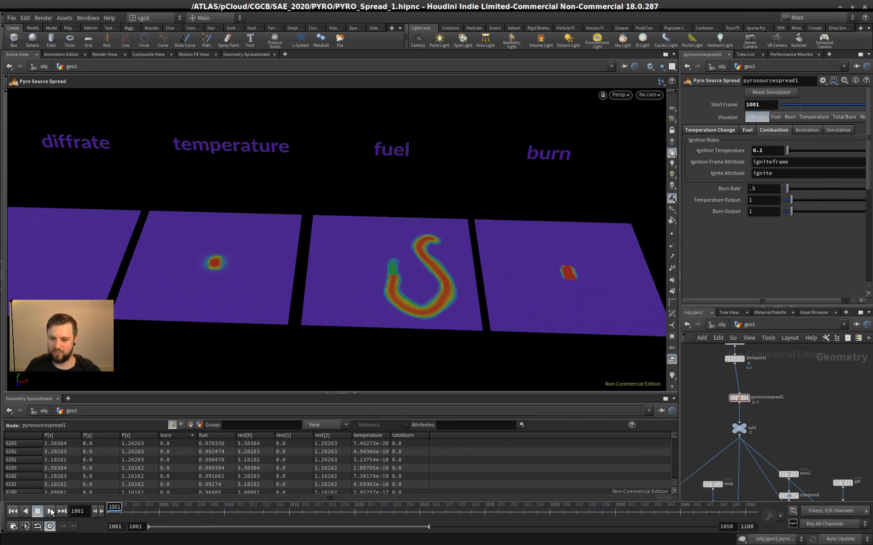
pyautogui.click(50, 512)
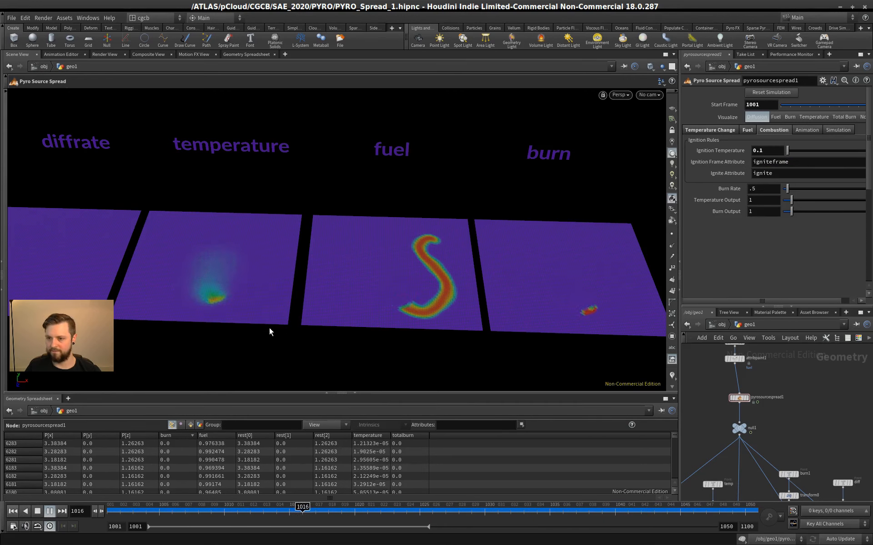
pyautogui.click(38, 513)
# Review the diffusion Rate, Fuel and Combustion settings of the Pyro Source Spread node
pyautogui.click(716, 129)
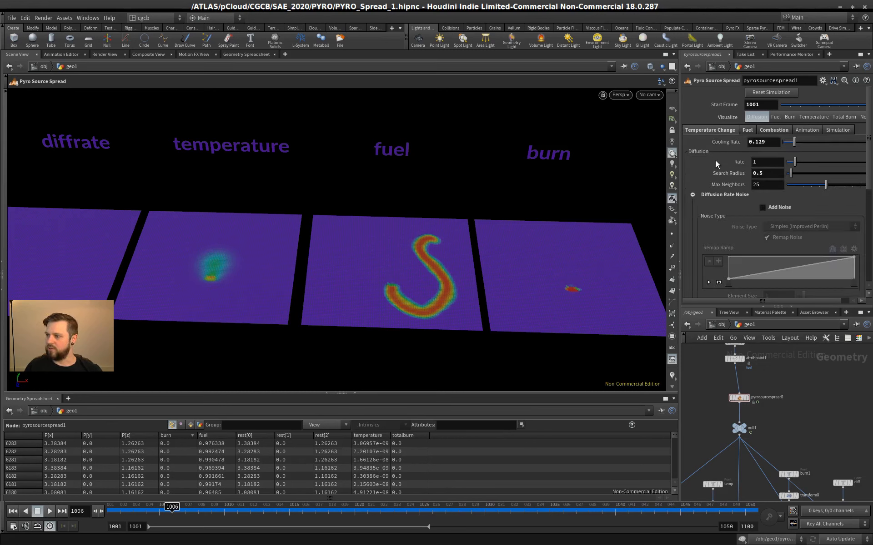
pyautogui.click(752, 163)
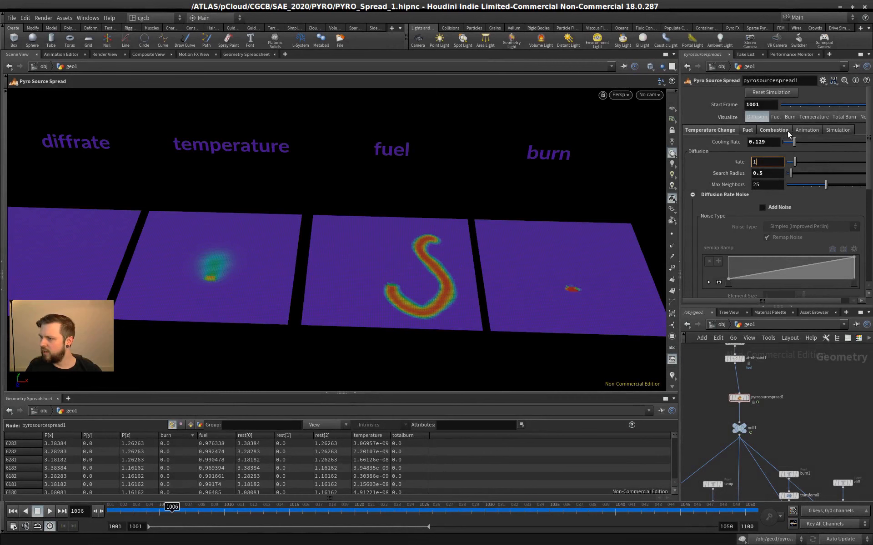
pyautogui.click(774, 131)
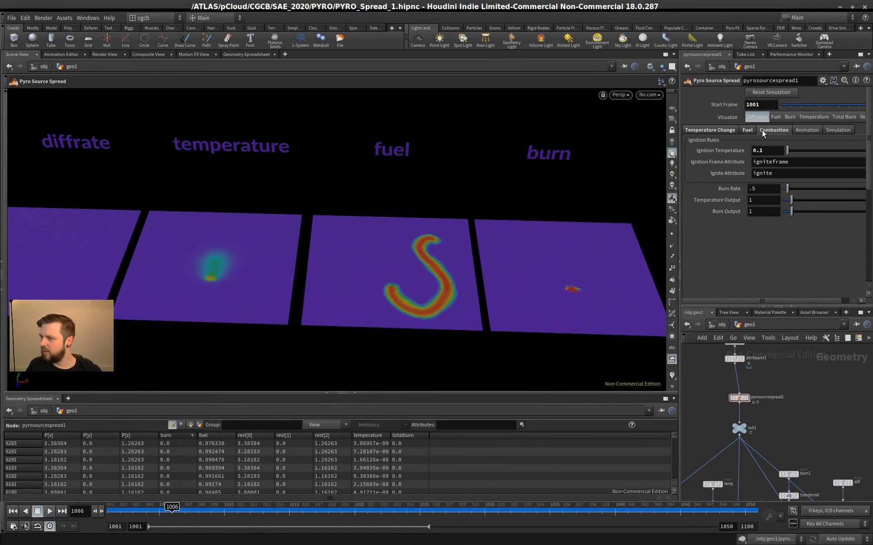
pyautogui.click(747, 130)
pyautogui.click(715, 131)
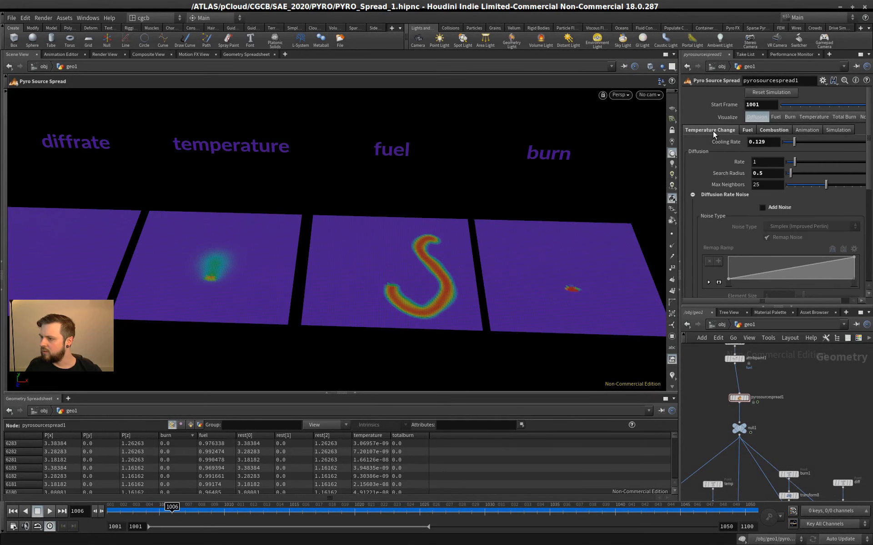
pyautogui.click(746, 131)
pyautogui.click(767, 131)
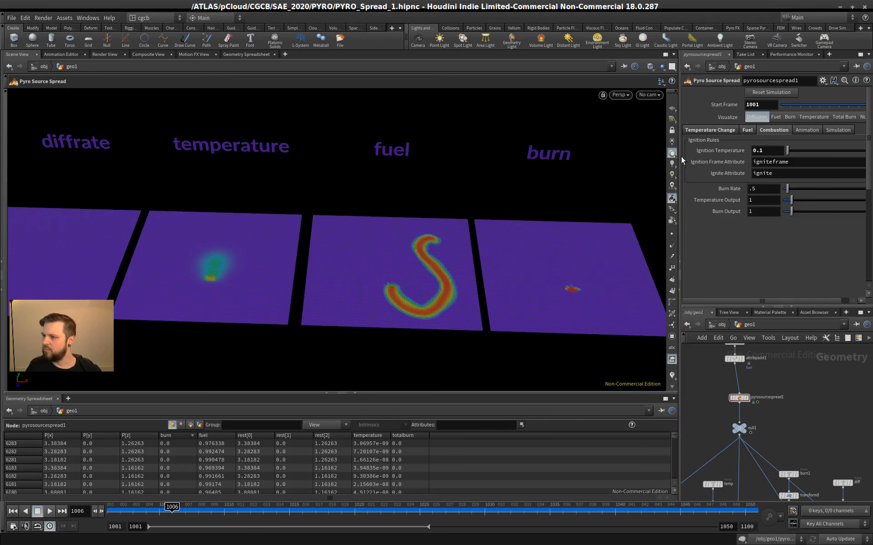
# Widen the parameter pane and play the simulation from frame 1001 with all four grids in view
pyautogui.moveTo(680, 157); pyautogui.dragTo(588, 168)
pyautogui.moveTo(357, 231)
pyautogui.mouseDown(button='right')
pyautogui.moveTo(296, 230)
pyautogui.moveTo(358, 247)
pyautogui.mouseUp(button='right')
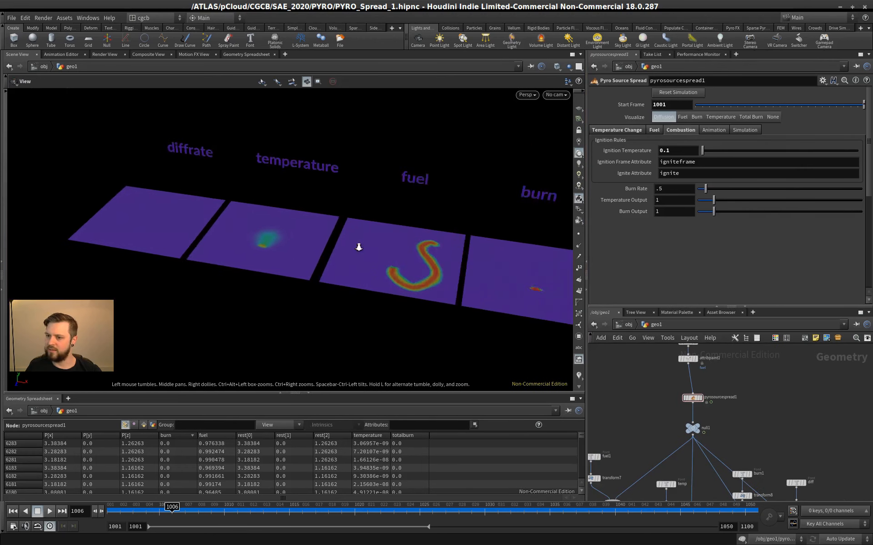
pyautogui.moveTo(358, 247); pyautogui.dragTo(264, 279, button='middle')
pyautogui.moveTo(264, 279); pyautogui.dragTo(300, 250, button='right')
pyautogui.moveTo(299, 249); pyautogui.dragTo(296, 246)
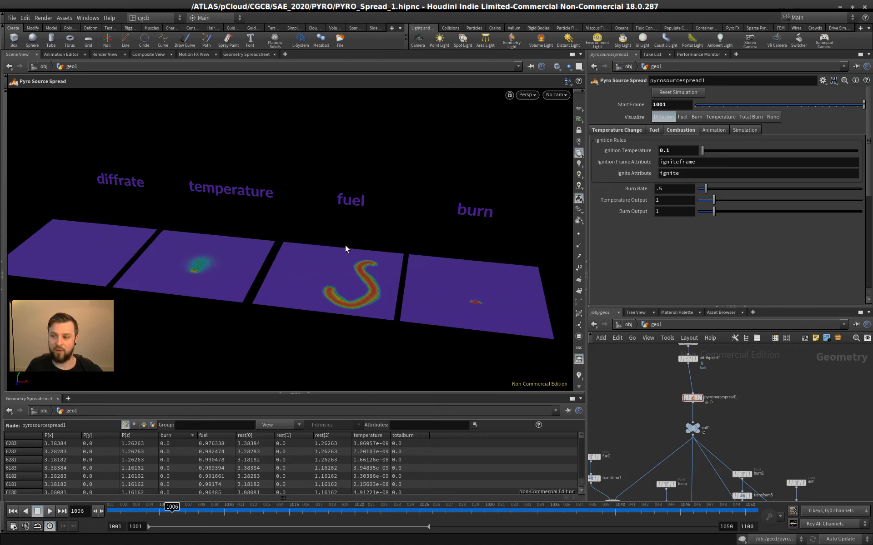
pyautogui.moveTo(346, 248); pyautogui.dragTo(288, 218)
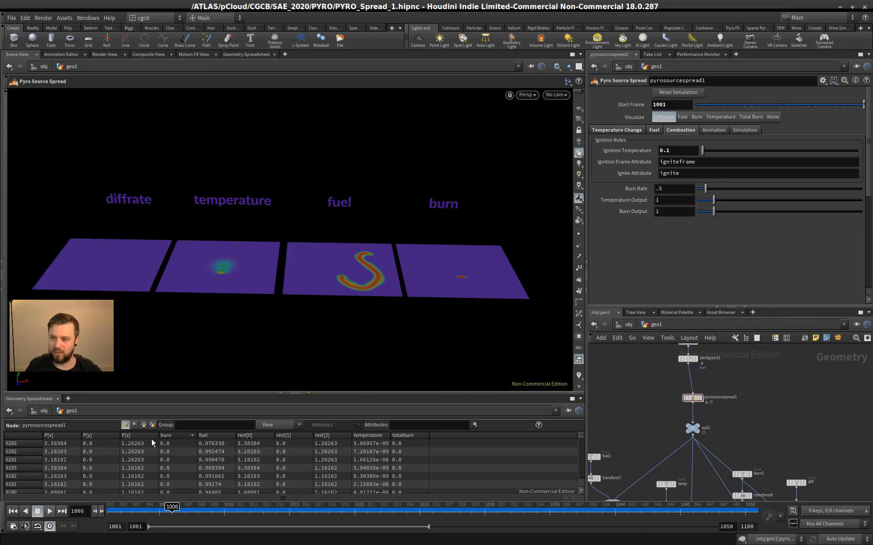
pyautogui.click(13, 511)
pyautogui.click(50, 511)
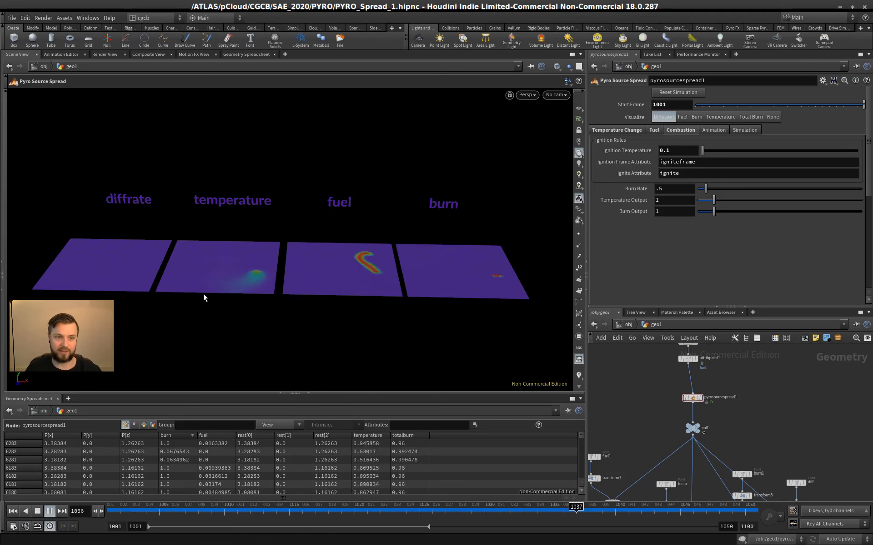
pyautogui.click(40, 508)
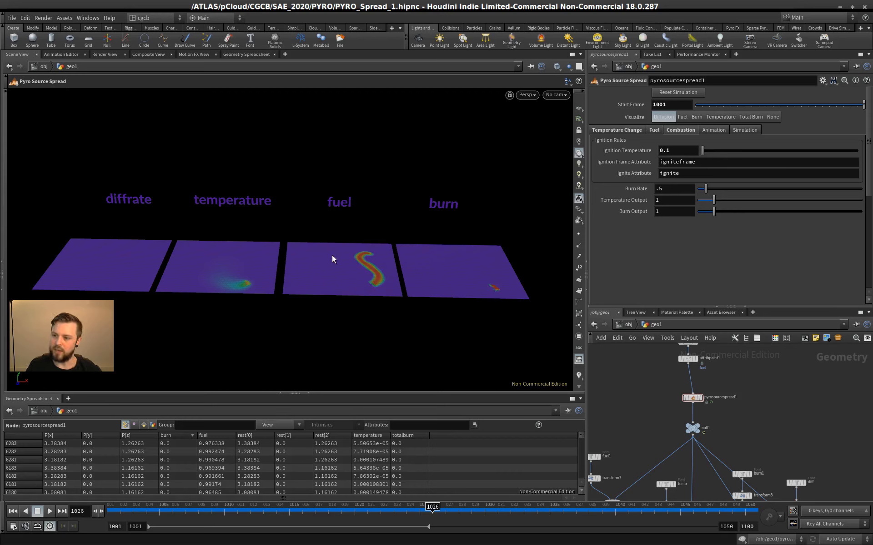
# Replay the simulation from frame 1001 to observe temperature, fuel and burn moving along the trail, and stop playback
pyautogui.keyDown('alt'); pyautogui.moveTo(333, 256); pyautogui.dragTo(337, 253); pyautogui.keyUp('alt')
pyautogui.moveTo(340, 264); pyautogui.dragTo(303, 265, button='middle')
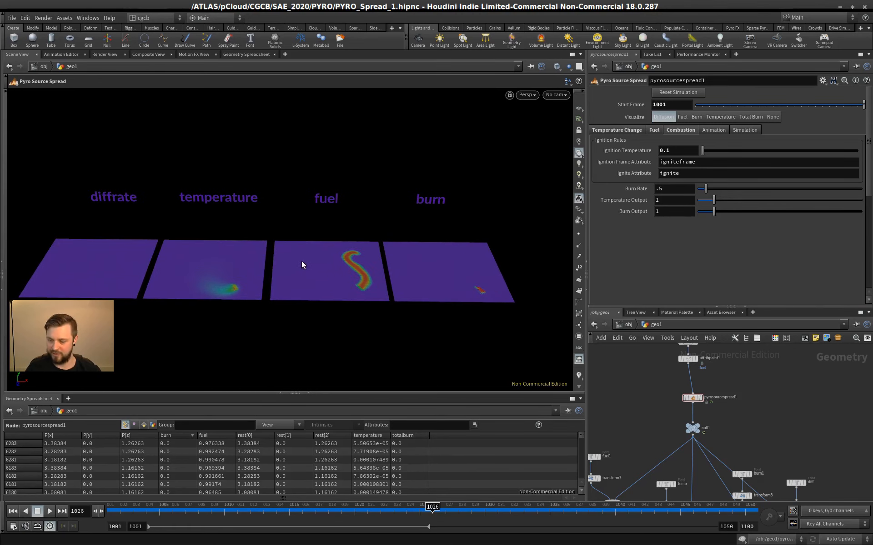
pyautogui.keyDown('alt'); pyautogui.moveTo(322, 262); pyautogui.dragTo(317, 284, button='right'); pyautogui.keyUp('alt')
pyautogui.click(13, 511)
pyautogui.click(49, 511)
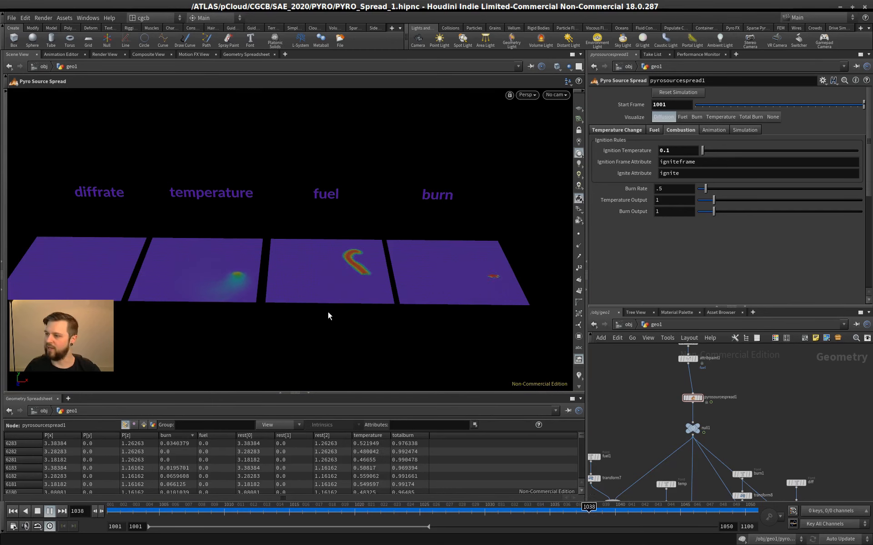
pyautogui.click(38, 511)
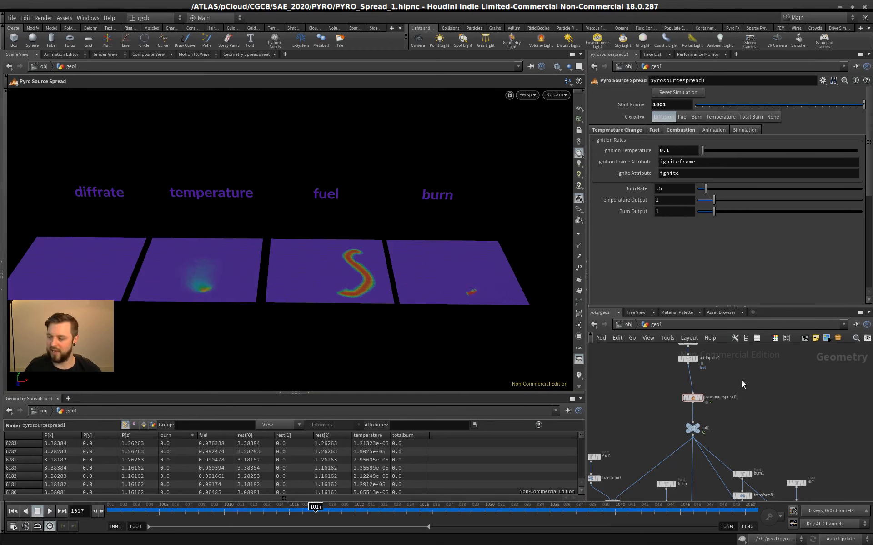
# Add a Pyro Configure Spreading Fire preset to the geometry network and examine the node chain it brings in
pyautogui.scroll(-3, 741, 380)
pyautogui.write('config')
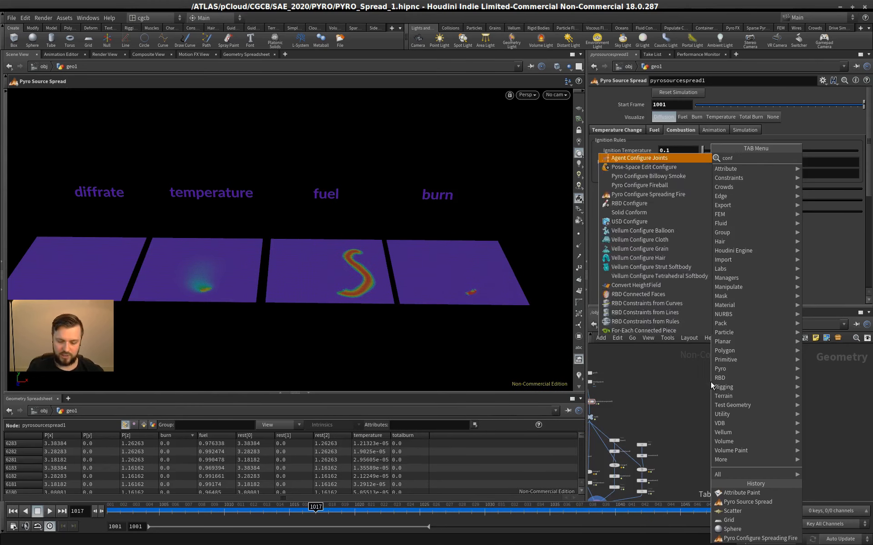
pyautogui.click(655, 196)
pyautogui.click(751, 386)
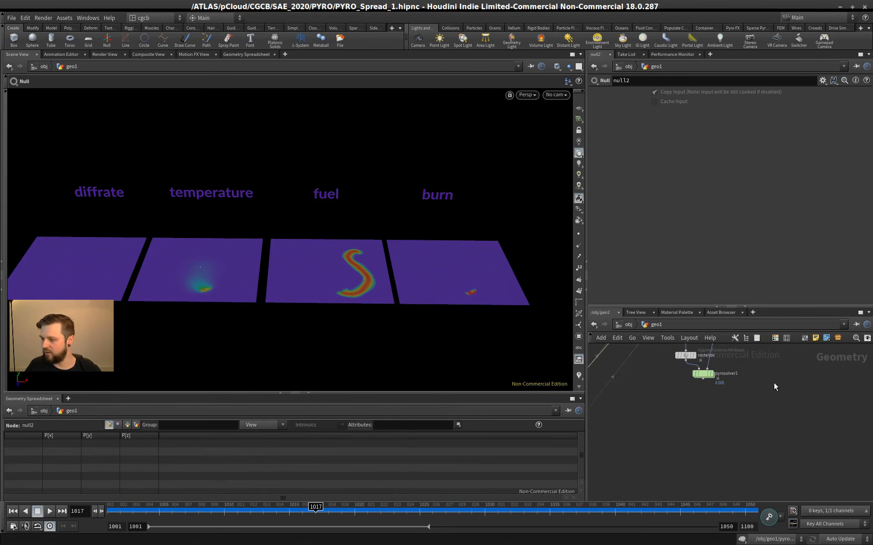
pyautogui.scroll(-5, 754, 369)
pyautogui.moveTo(759, 402); pyautogui.dragTo(720, 491, button='middle')
pyautogui.scroll(2, 724, 439)
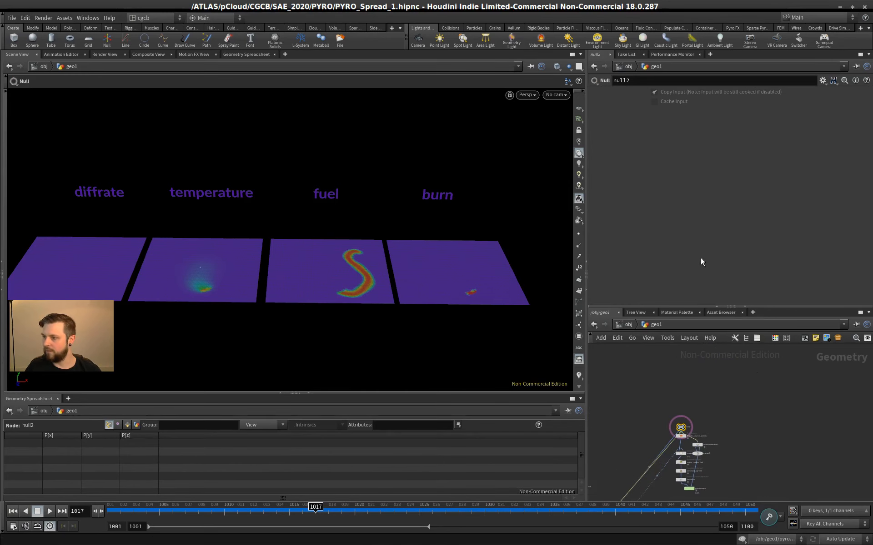
pyautogui.moveTo(709, 408); pyautogui.dragTo(736, 352, button='middle')
pyautogui.press('Tab')
pyautogui.write('pyro')
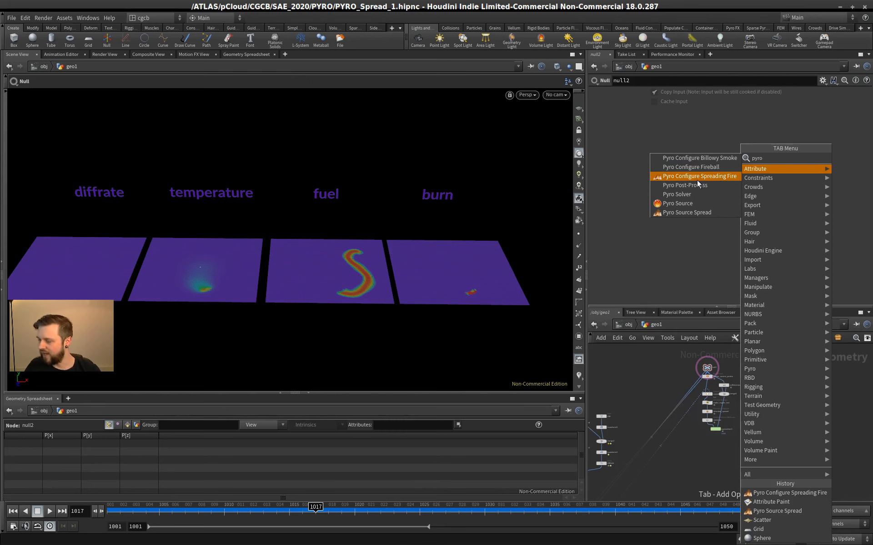
pyautogui.click(658, 381)
# Delete all nodes of the spreading fire preset, keeping the original source spread network
pyautogui.moveTo(772, 364); pyautogui.dragTo(698, 450)
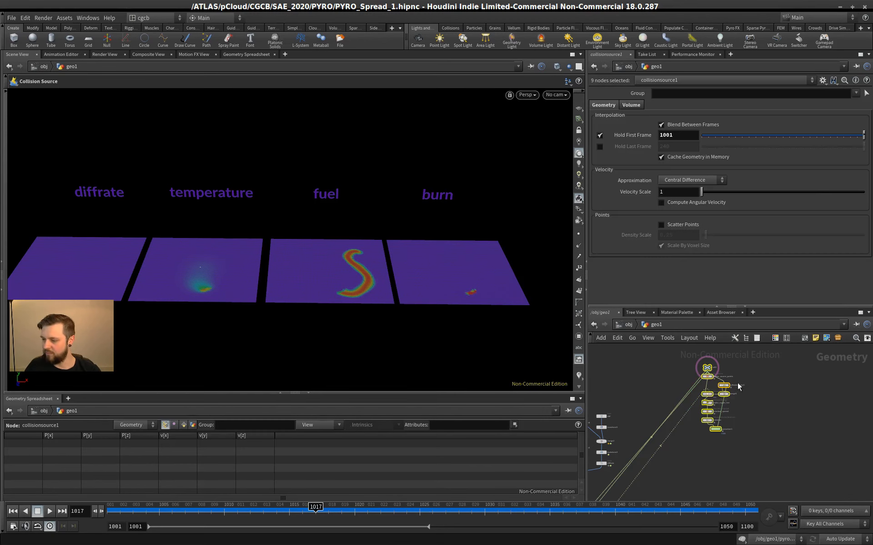
pyautogui.scroll(1, 705, 414)
pyautogui.scroll(-4, 727, 424)
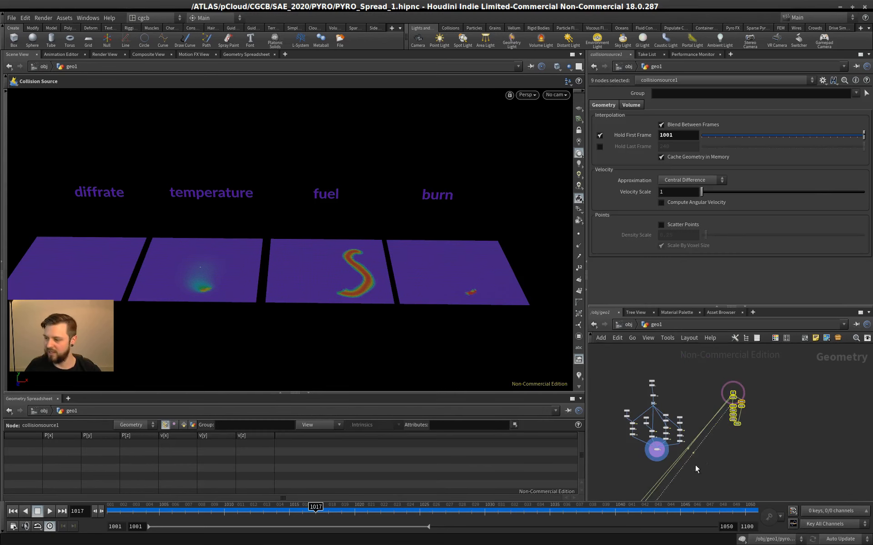
pyautogui.moveTo(695, 467); pyautogui.dragTo(682, 409, button='middle')
pyautogui.press('Delete')
pyautogui.scroll(-3, 704, 409)
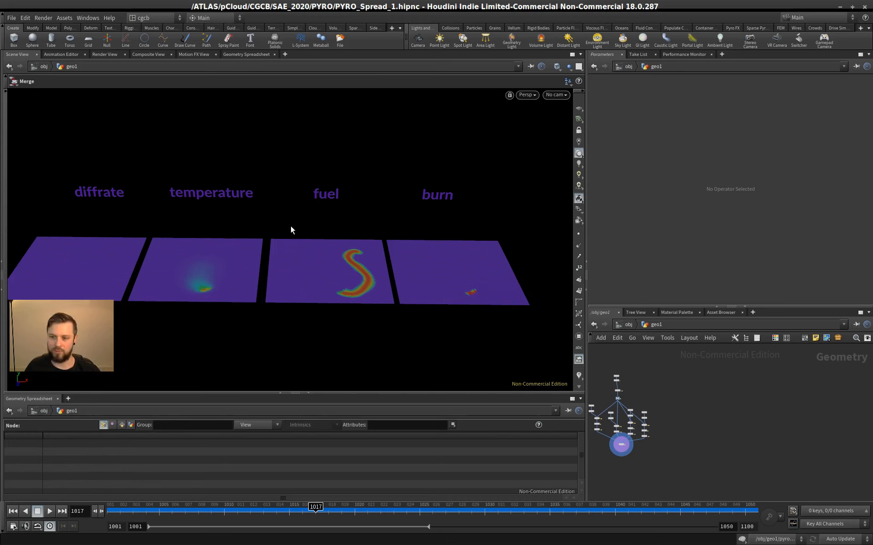
pyautogui.moveTo(681, 380); pyautogui.dragTo(754, 382, button='middle')
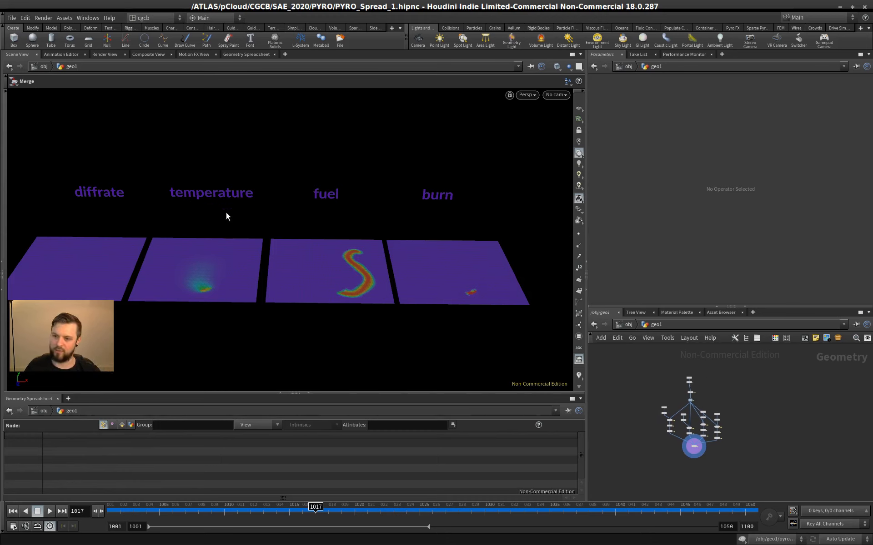
pyautogui.keyDown('alt'); pyautogui.moveTo(227, 215); pyautogui.dragTo(234, 205); pyautogui.keyUp('alt')
pyautogui.keyDown('alt'); pyautogui.moveTo(234, 205); pyautogui.dragTo(298, 218, button='right'); pyautogui.keyUp('alt')
pyautogui.keyDown('alt'); pyautogui.moveTo(298, 217); pyautogui.dragTo(314, 213); pyautogui.keyUp('alt')
pyautogui.keyDown('alt'); pyautogui.moveTo(313, 214); pyautogui.dragTo(310, 217, button='right'); pyautogui.keyUp('alt')
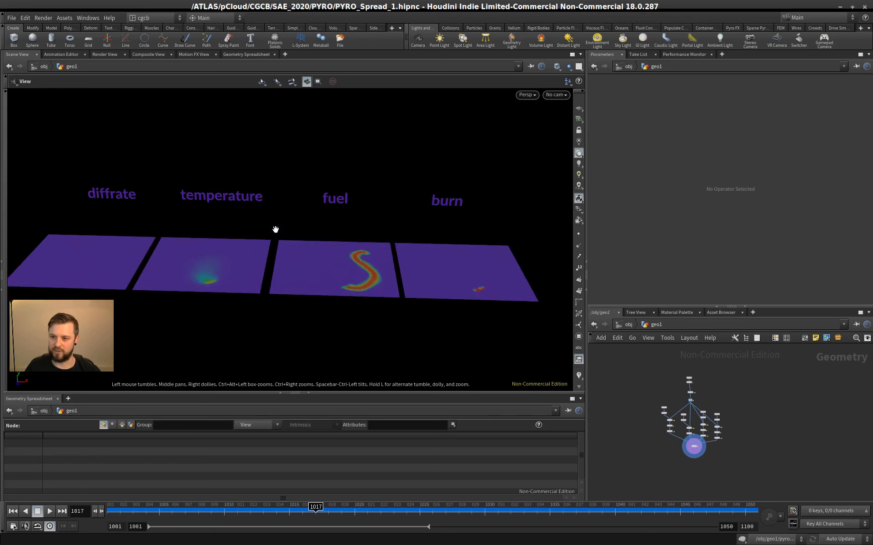
pyautogui.keyDown('alt'); pyautogui.moveTo(276, 229); pyautogui.dragTo(287, 234, button='middle'); pyautogui.keyUp('alt')
pyautogui.moveTo(307, 243)
pyautogui.keyDown('alt'); pyautogui.mouseDown(button='right')
pyautogui.moveTo(315, 231)
pyautogui.moveTo(308, 239)
pyautogui.mouseUp(button='right'); pyautogui.keyUp('alt')
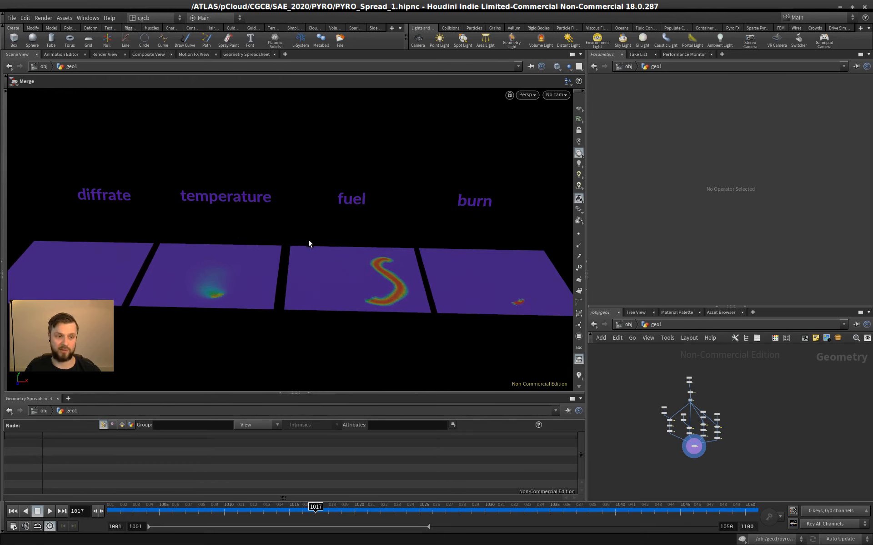